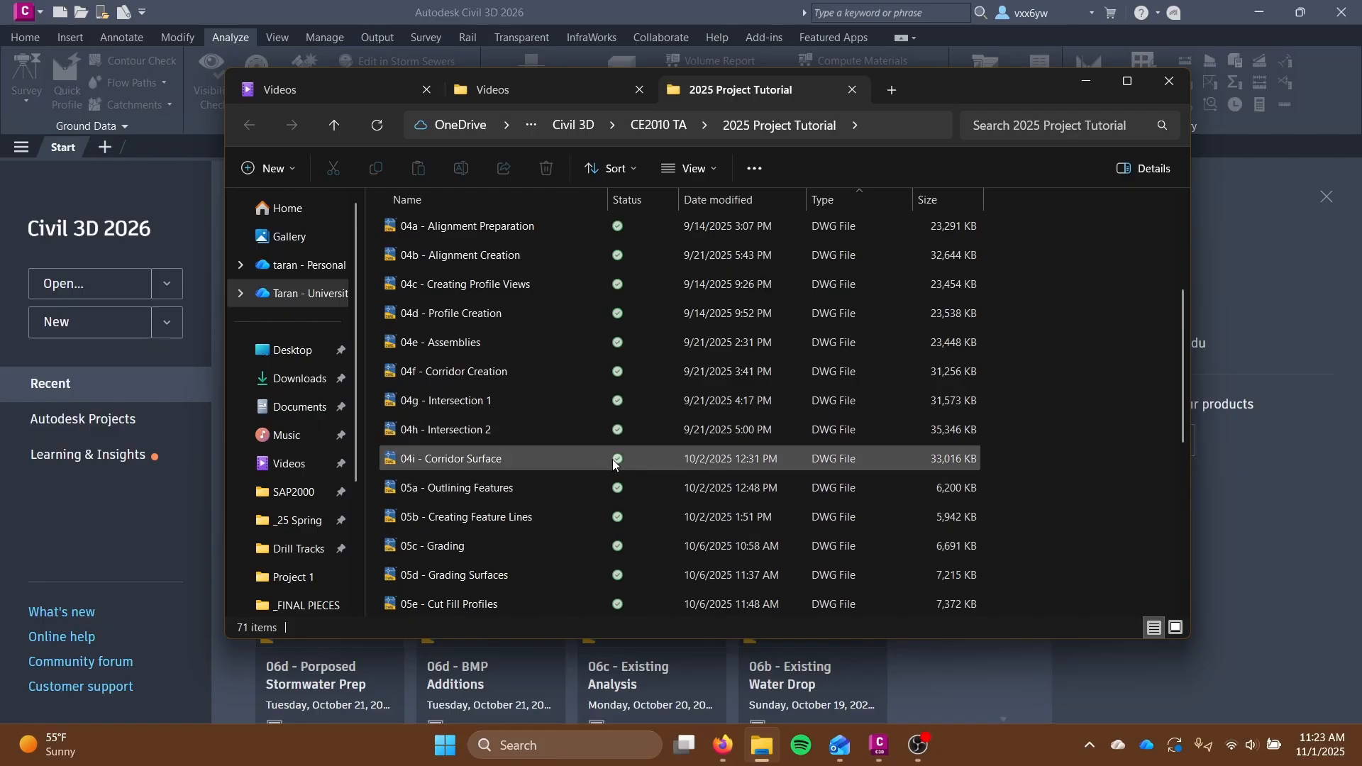
Duplicate the 04i - Corridor Surface drawing within the 2025 Project Tutorial folder.
left_click(696, 458)
right_click(695, 454)
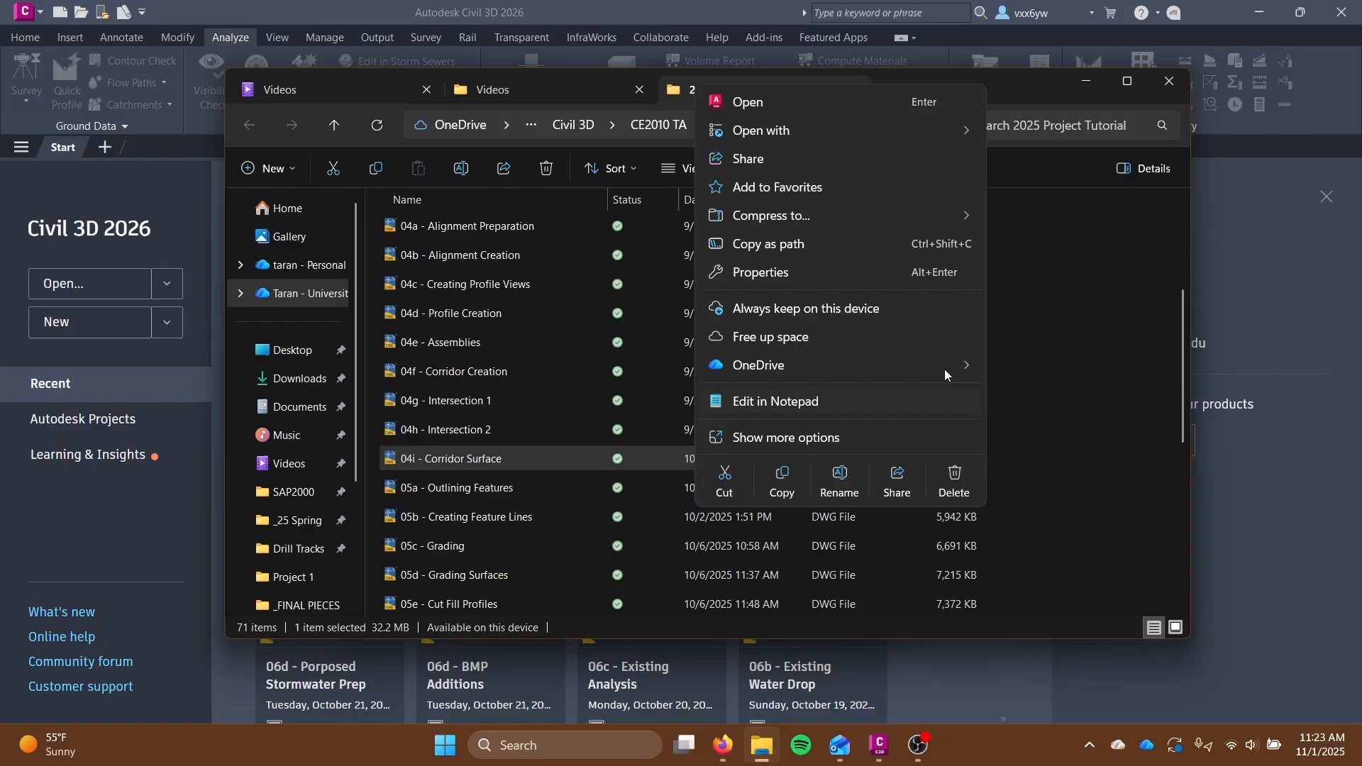
left_click(781, 482)
left_click(1086, 502)
key("ctrl+v")
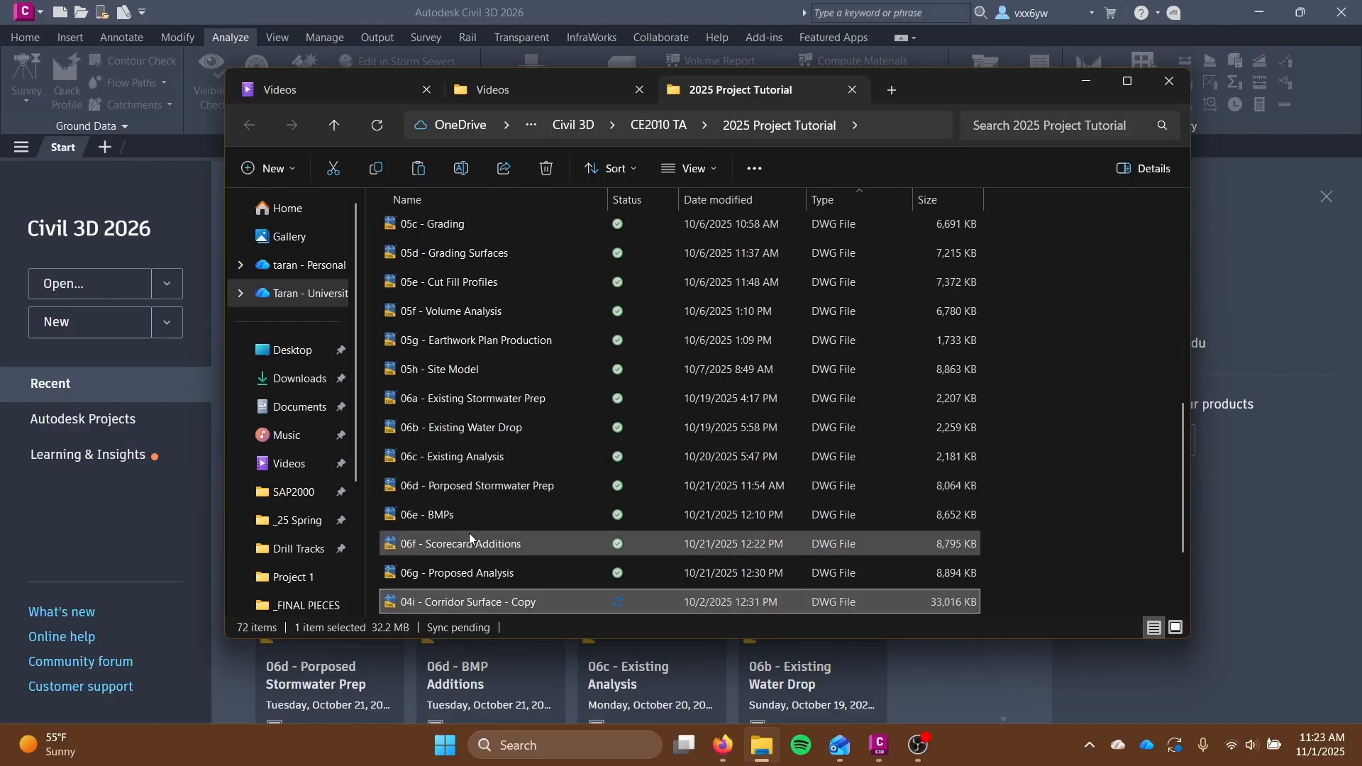
Rename the copied corridor surface drawing as 07a - Section Cuts.
right_click(507, 604)
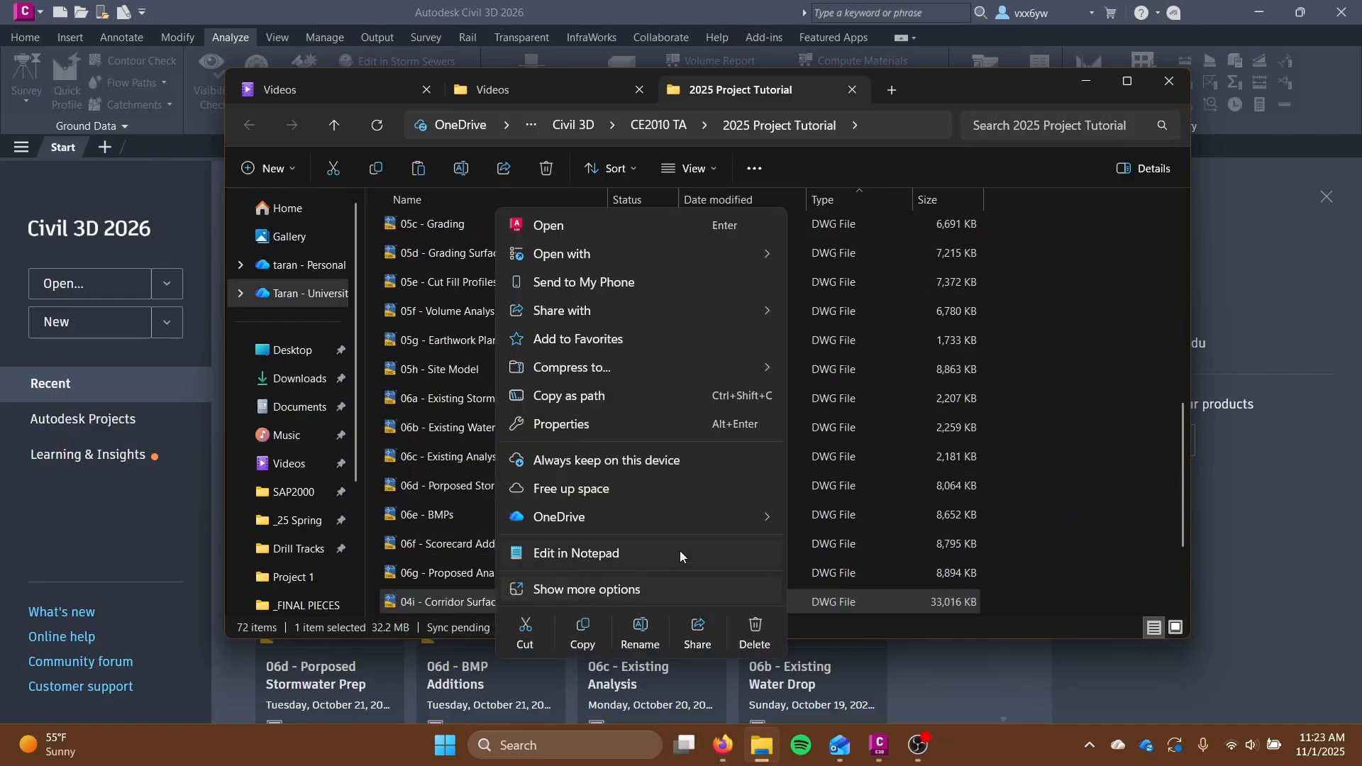
left_click(640, 629)
type("07a - Section Cut")
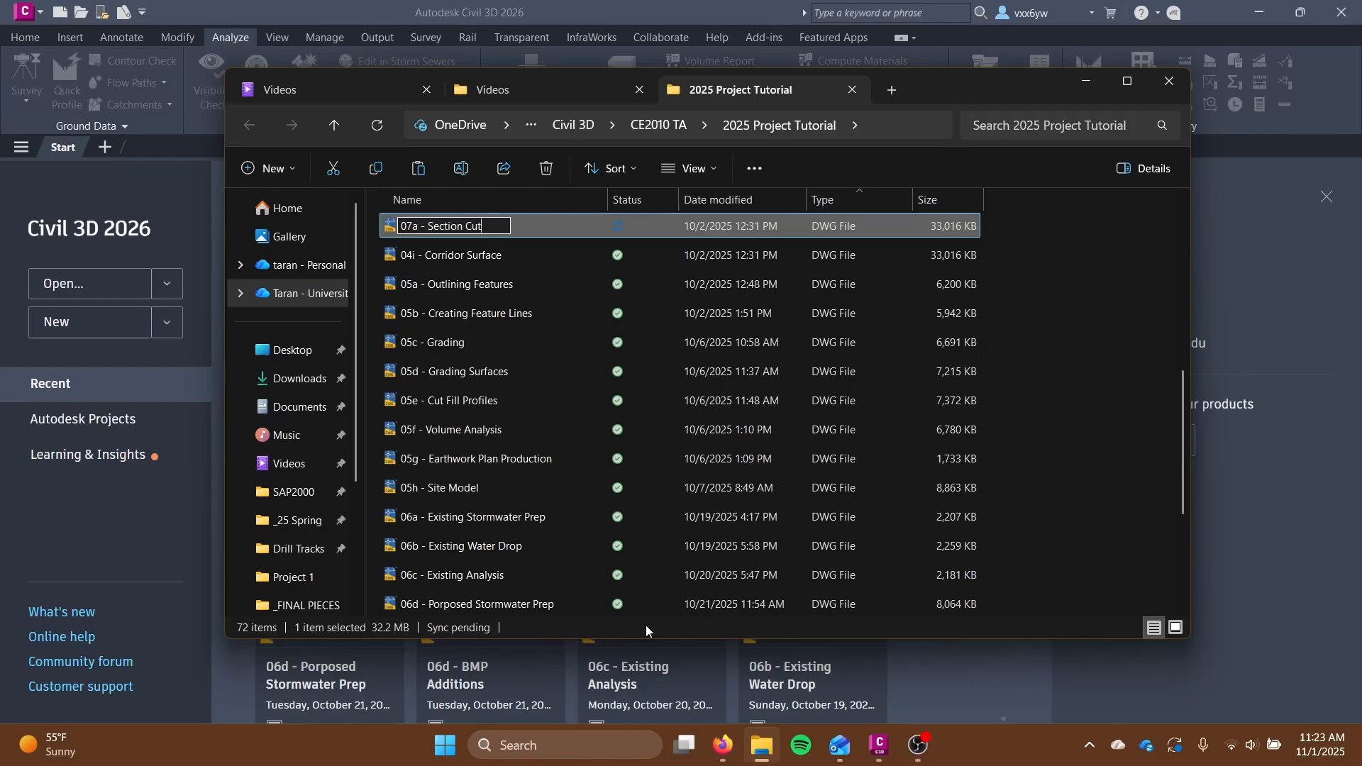
key("BackSpace")
key("BackSpace")
key("BackSpace")
key("BackSpace")
key("Return")
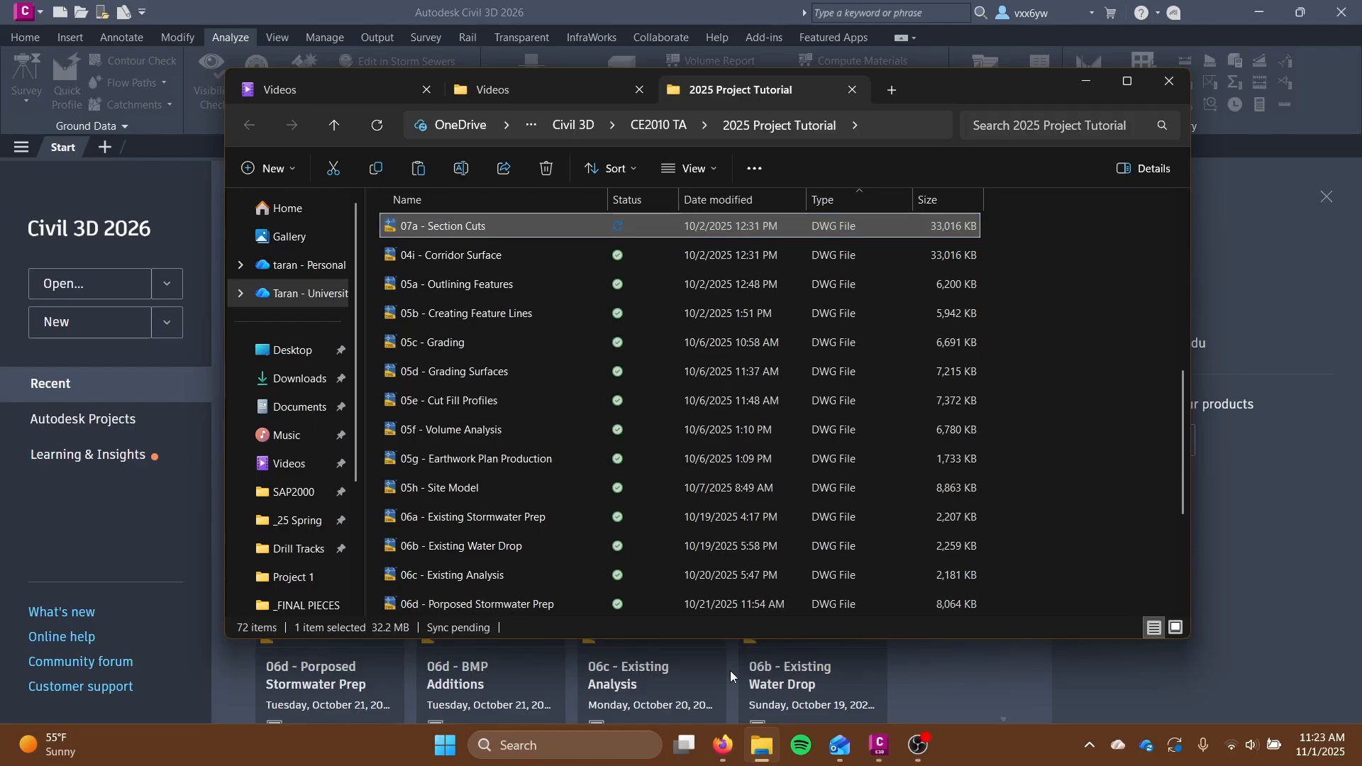
Open the 07a - Section Cuts drawing in Civil 3D and switch to model space.
double_click(453, 224)
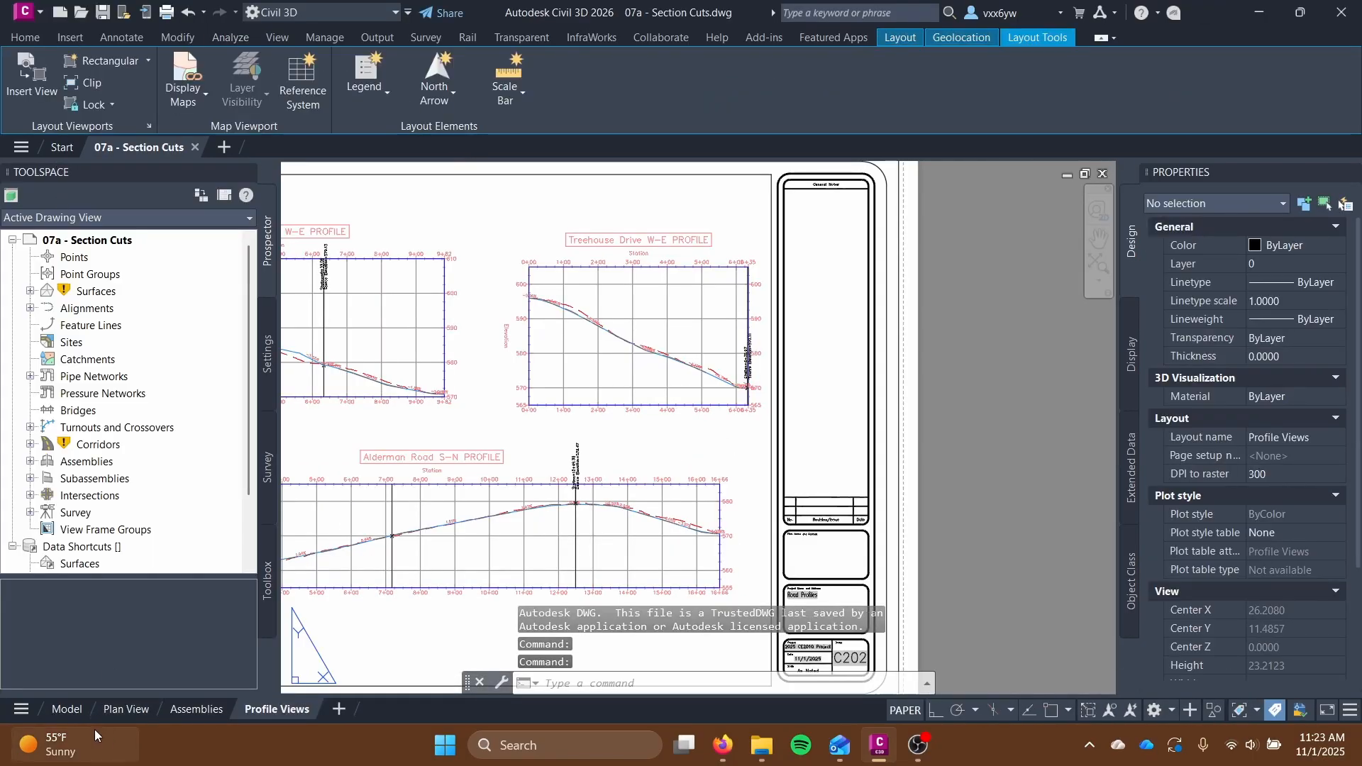
left_click(78, 712)
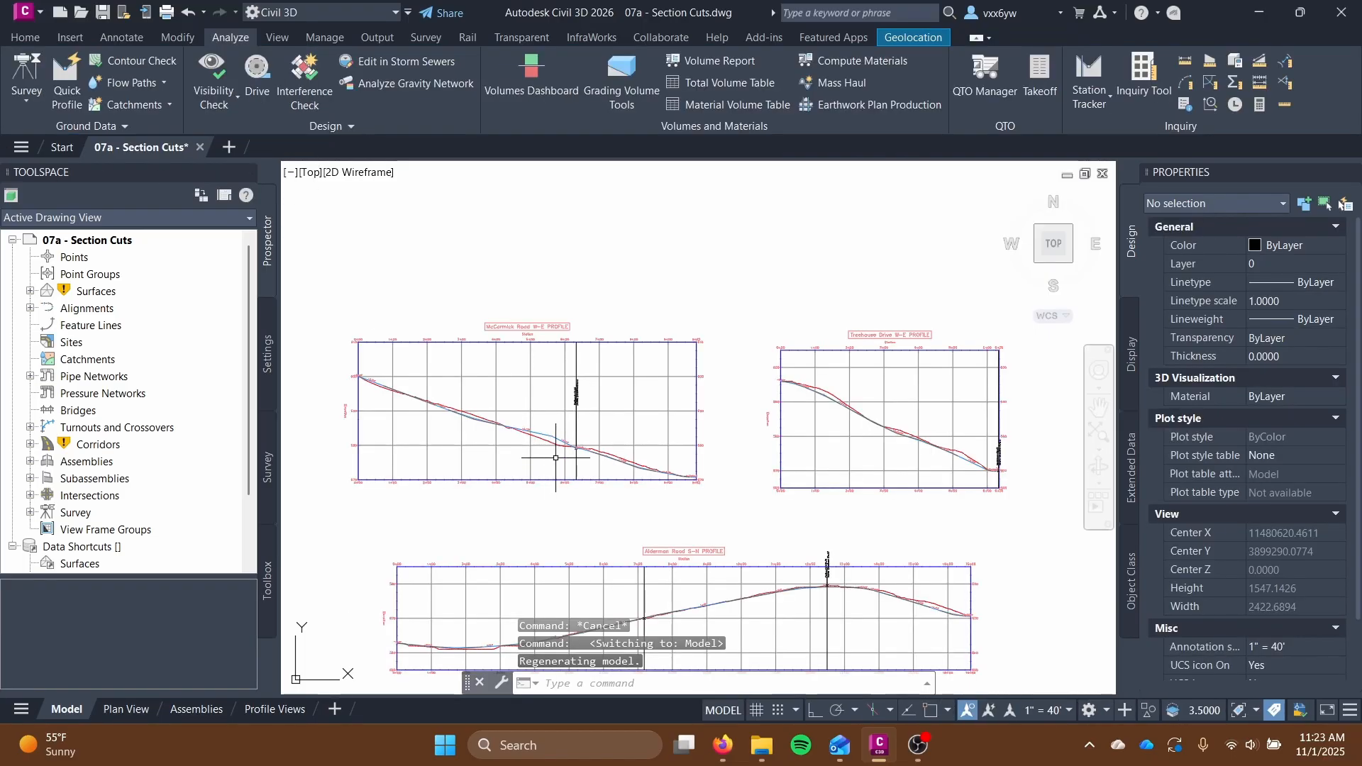
scroll(555, 457, "down", 4)
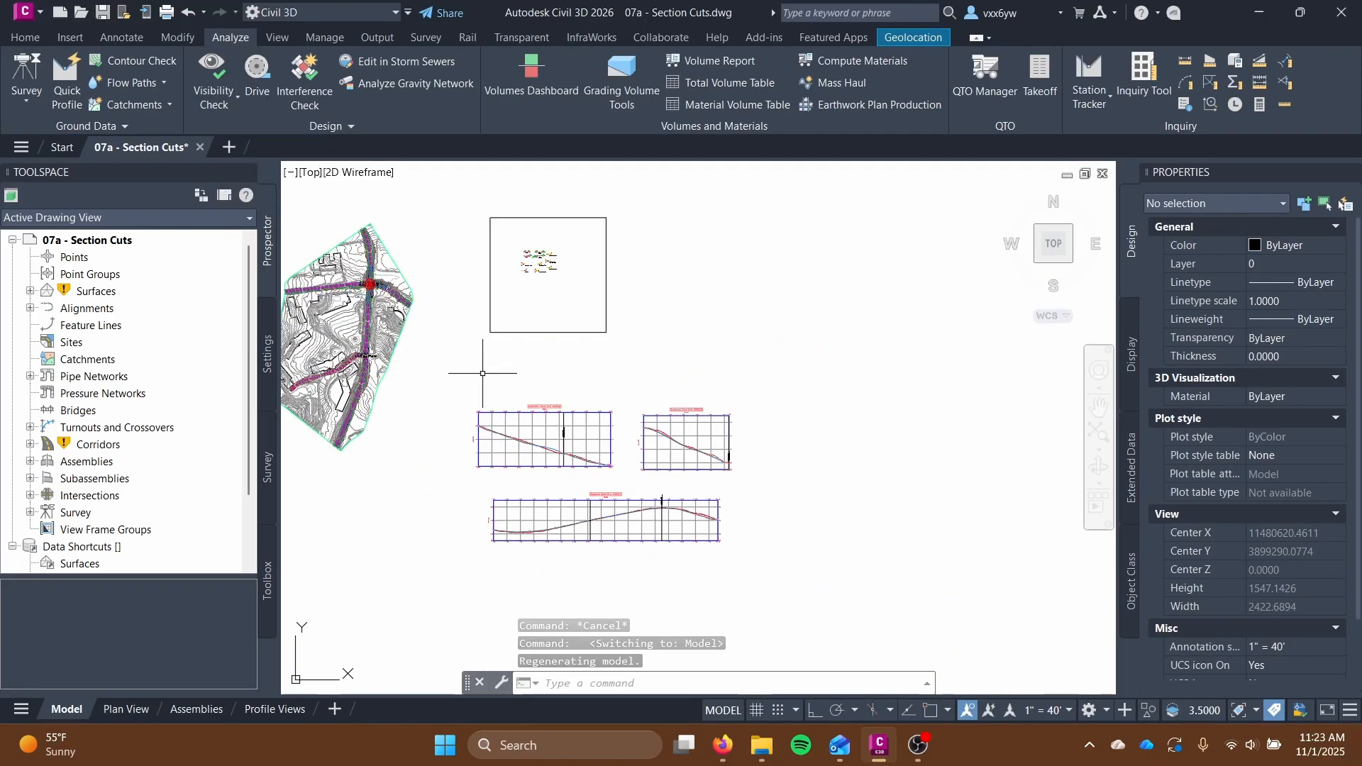
middle_click_drag(478, 377, 718, 429)
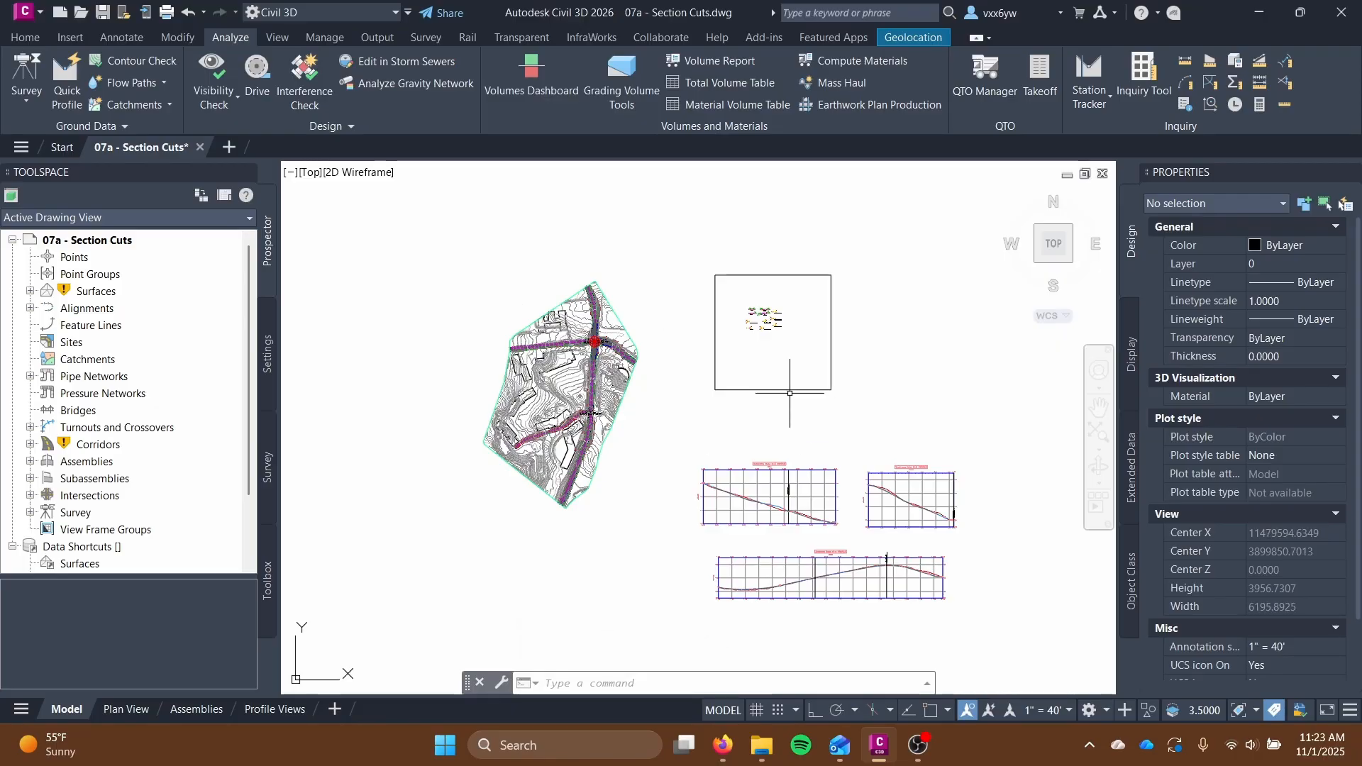
scroll(602, 348, "up", 4)
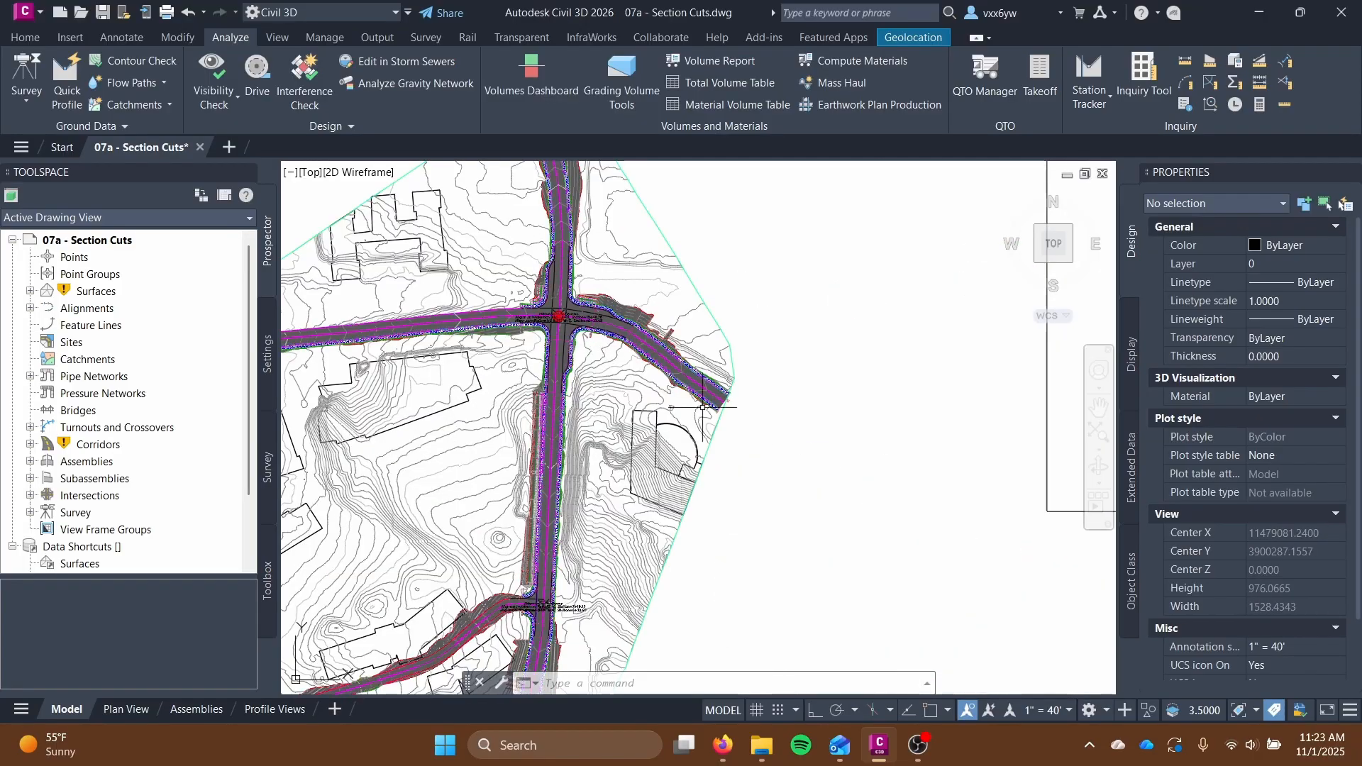
scroll(666, 398, "down", 2)
middle_click_drag(666, 398, 524, 303)
Examine the road corridor along Alderman Road, from its southern stretch through the intersections to its northern end.
left_click(25, 37)
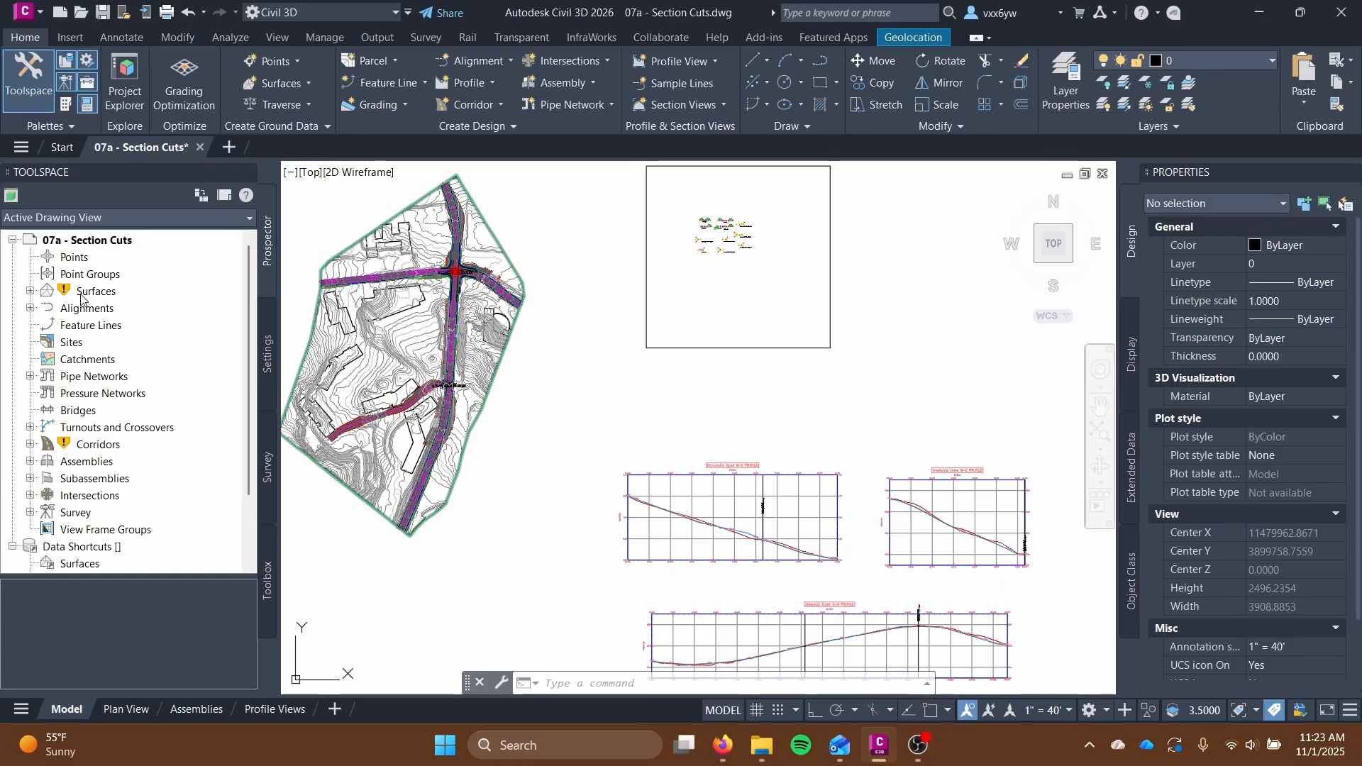
middle_click_drag(496, 416, 491, 396)
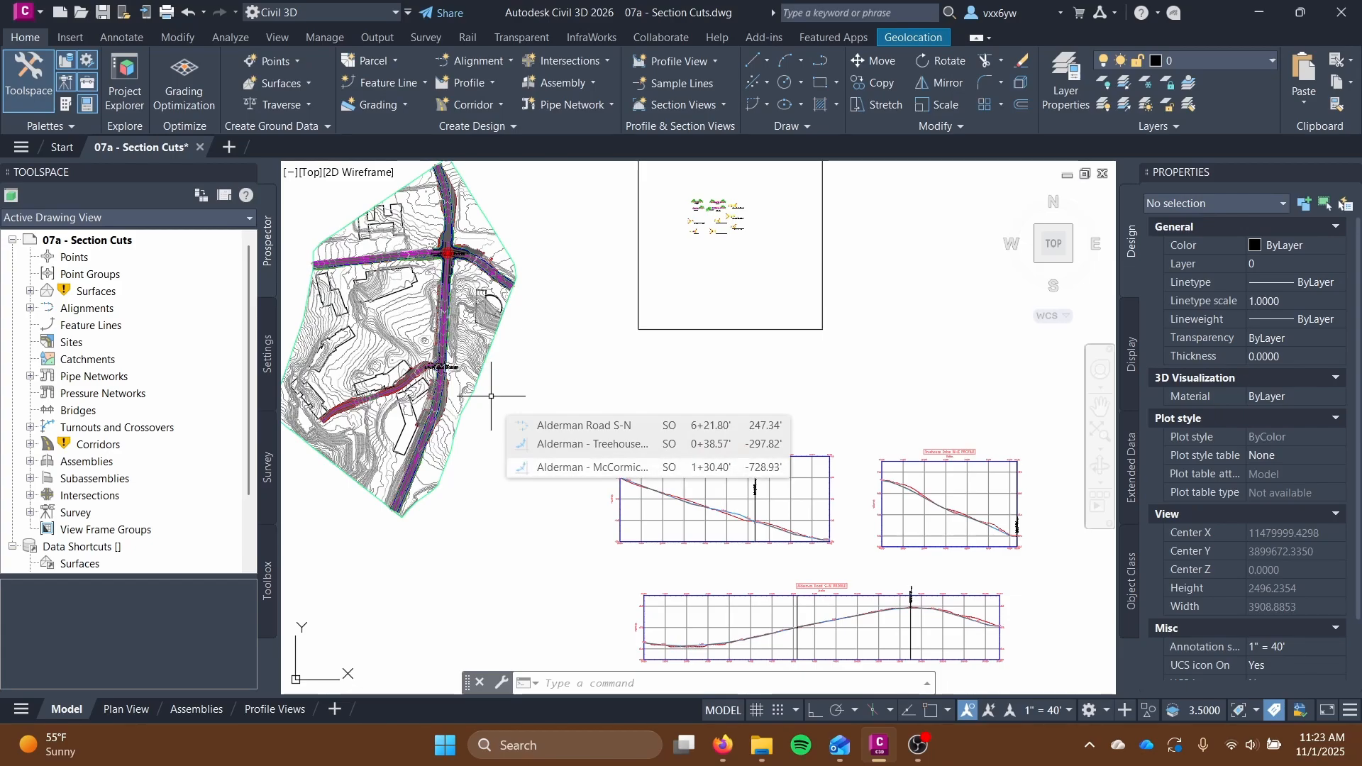
scroll(426, 444, "up", 10)
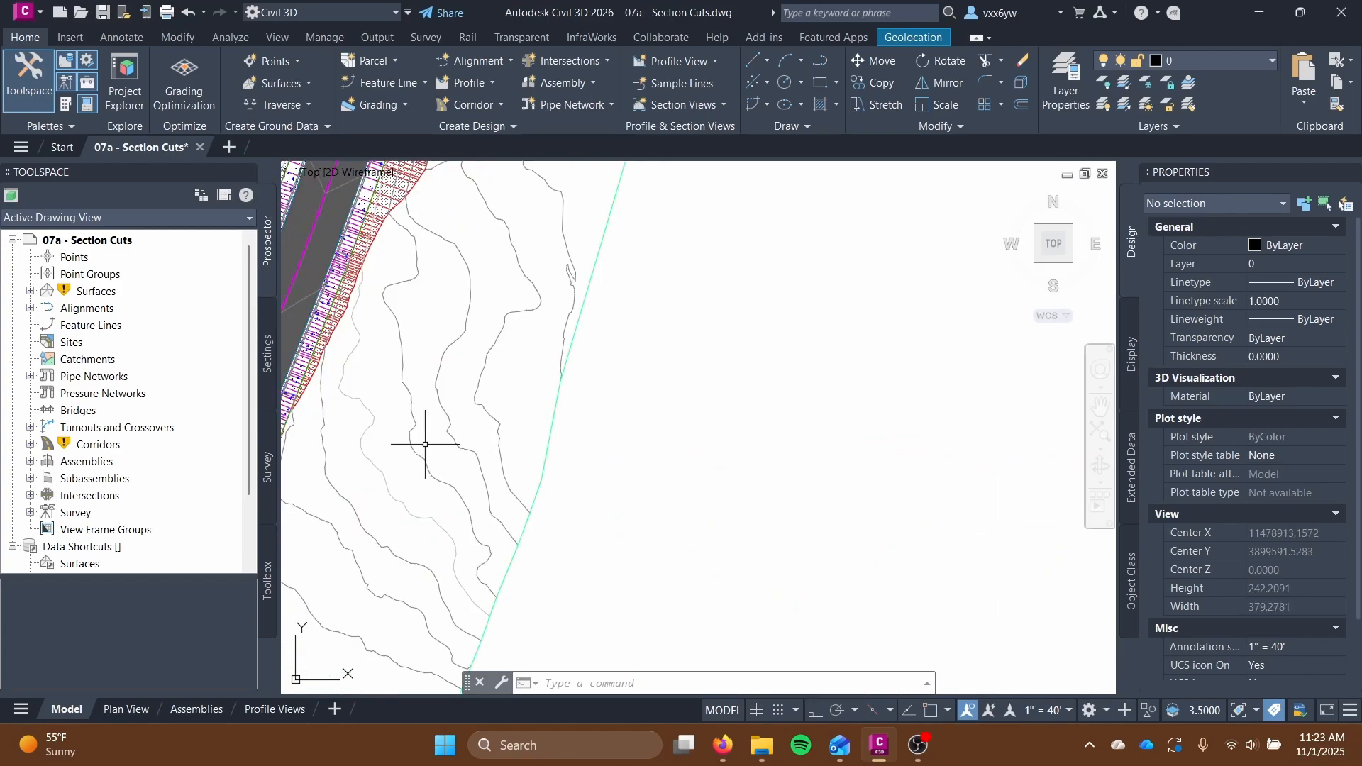
middle_click_drag(426, 444, 720, 402)
middle_click_drag(672, 462, 686, 339)
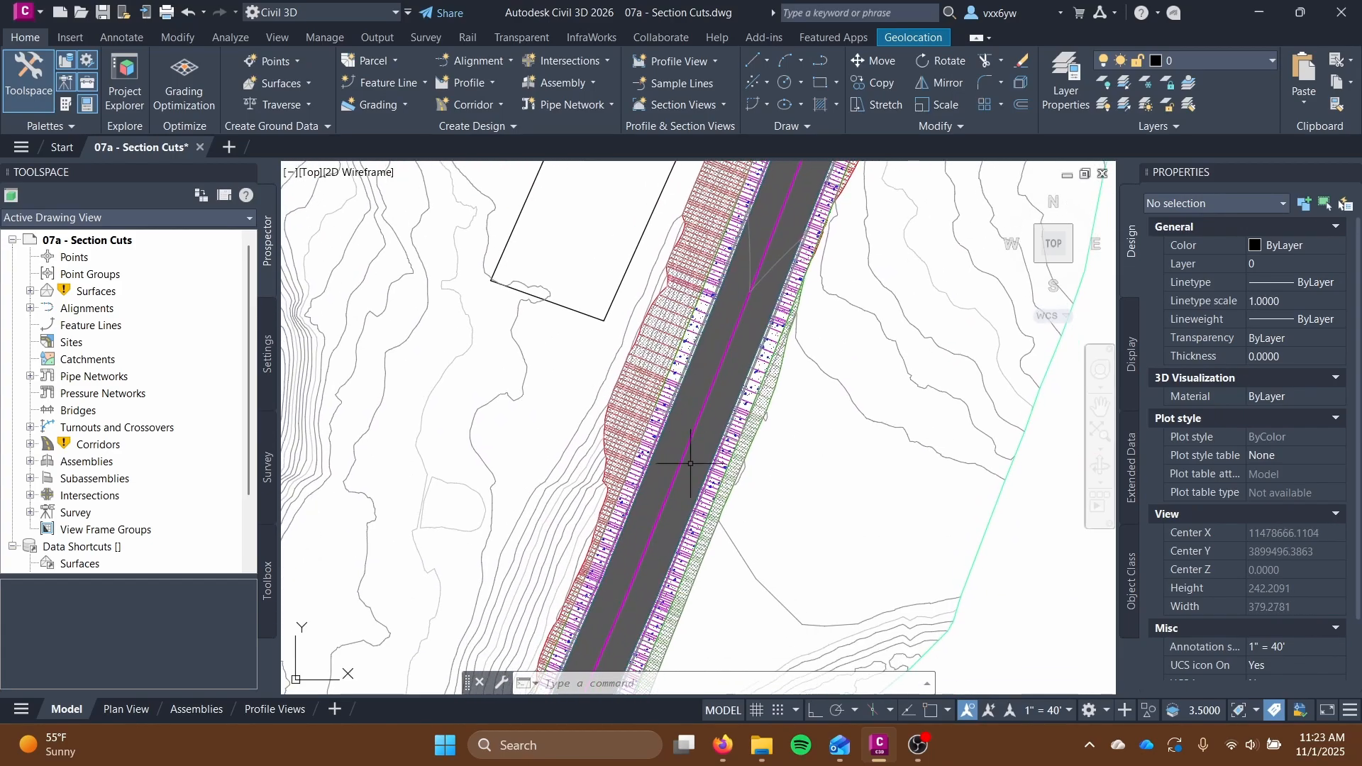
middle_click_drag(752, 205, 743, 594)
scroll(728, 526, "down", 4)
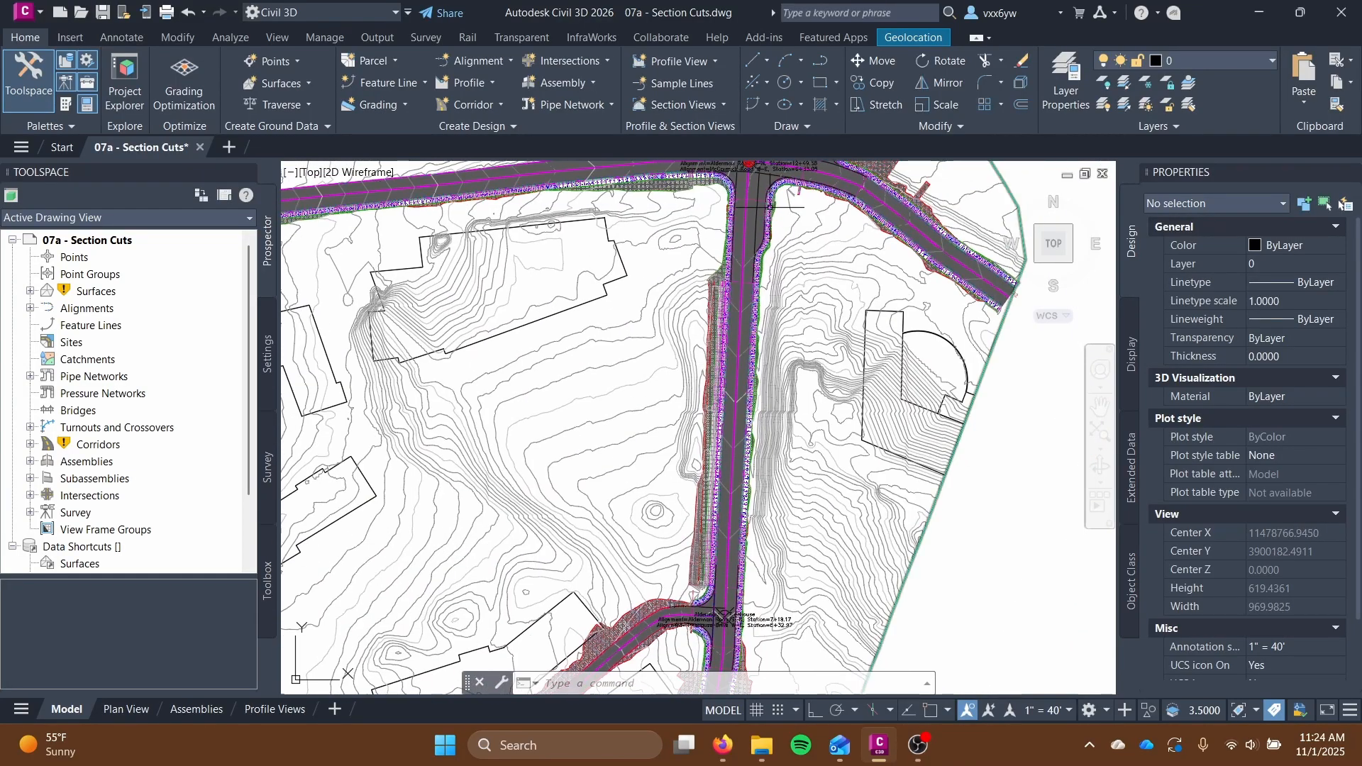
middle_click_drag(766, 188, 662, 493)
scroll(586, 181, "up", 4)
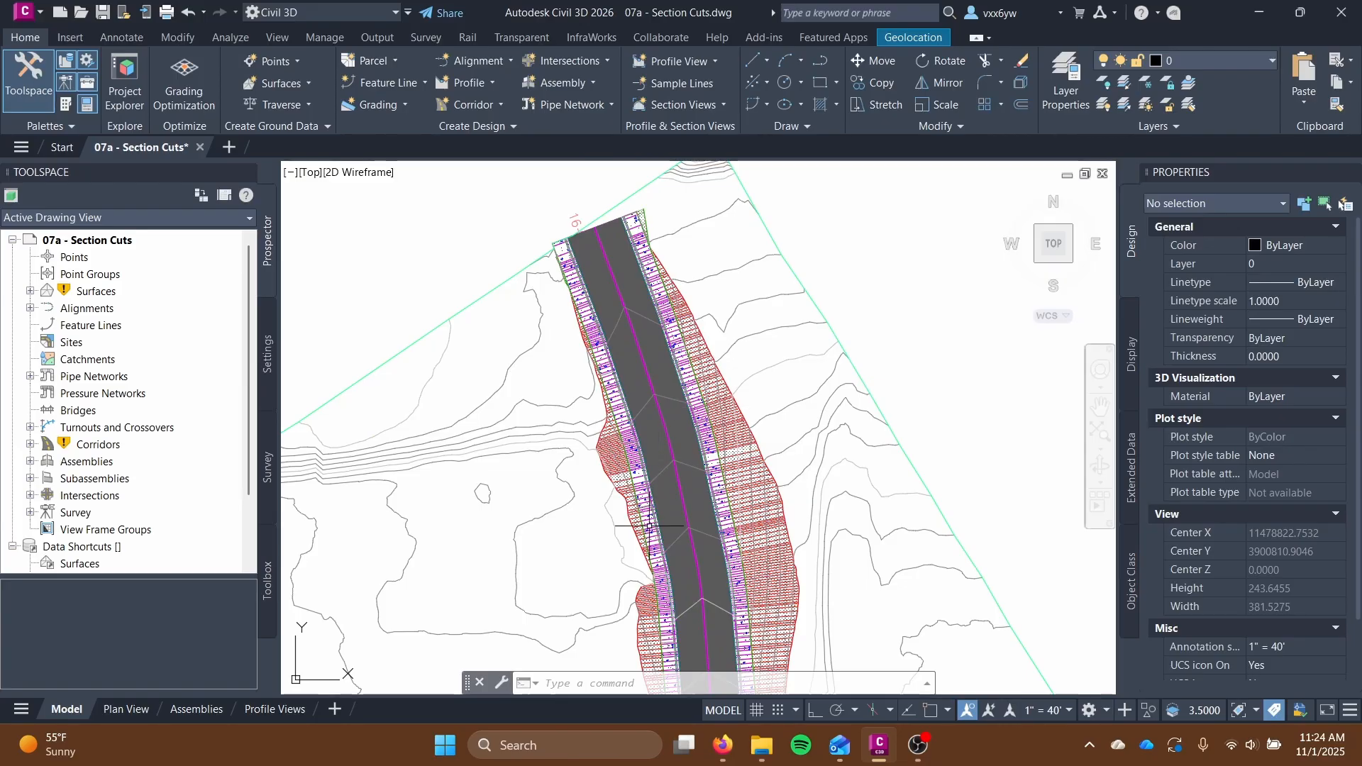
middle_click_drag(718, 588, 748, 316)
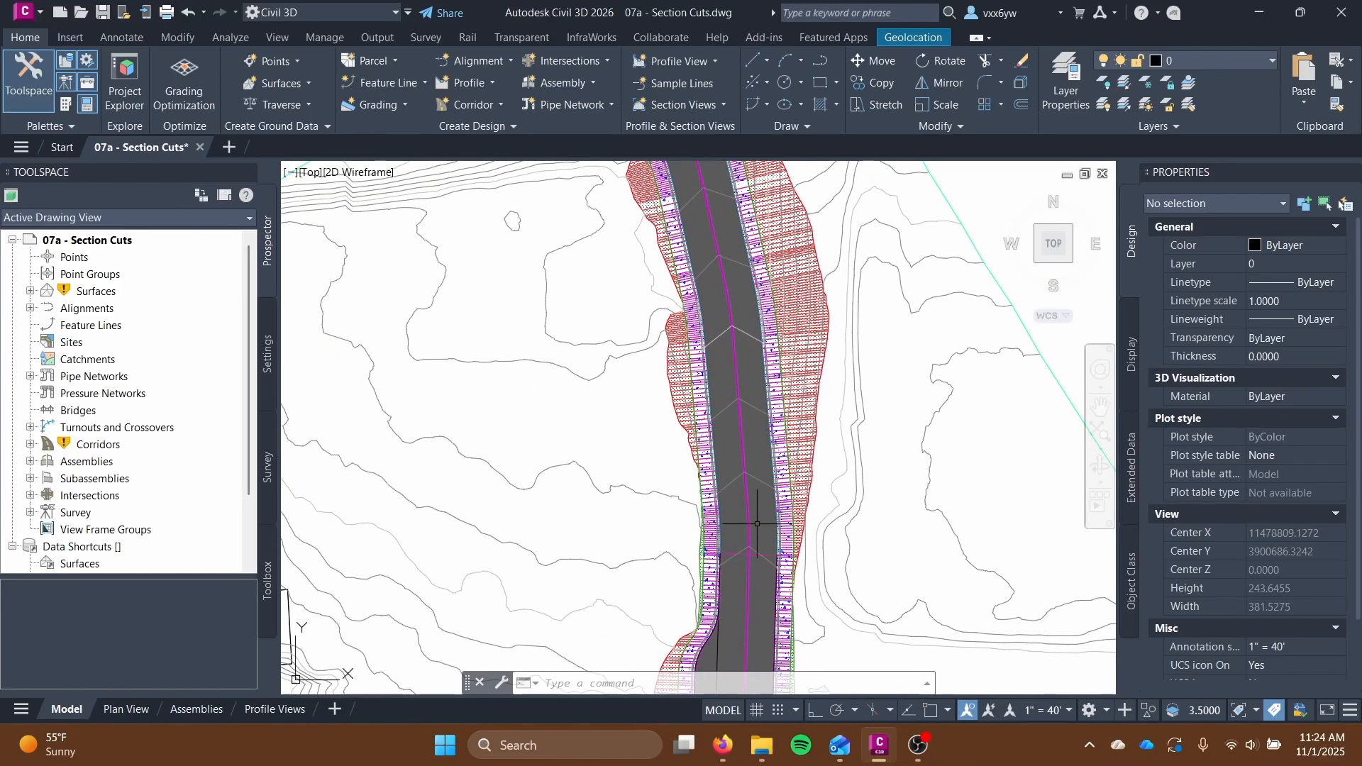
mouse_move(756, 524)
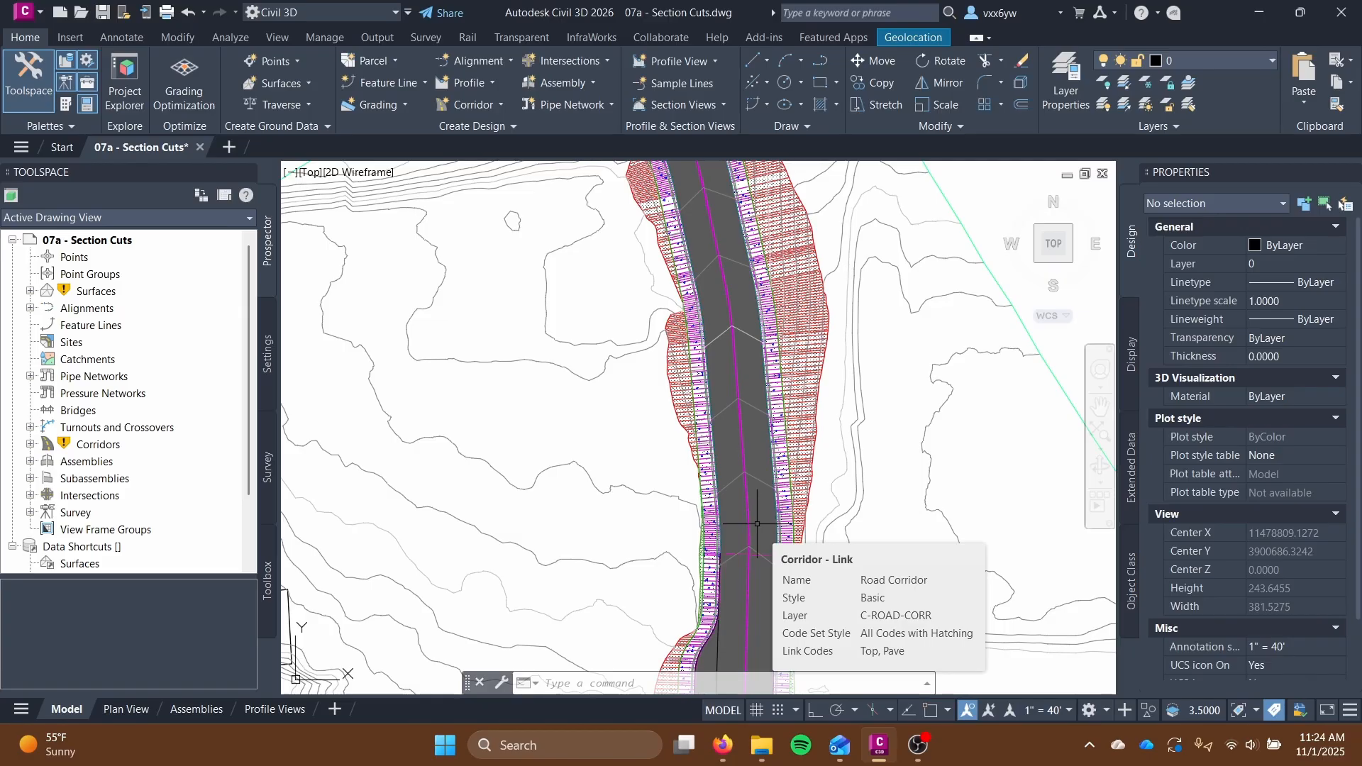
scroll(757, 523, "down", 6)
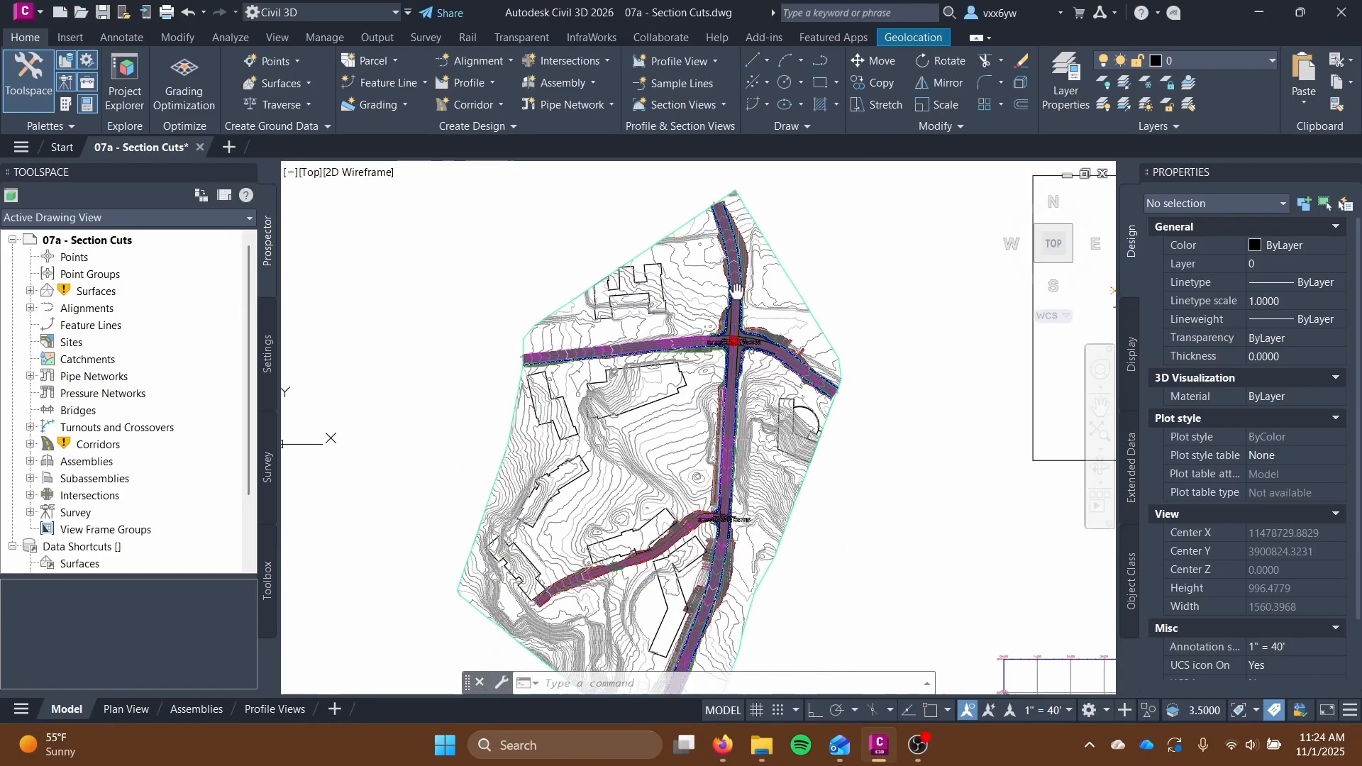
middle_click_drag(732, 295, 729, 313)
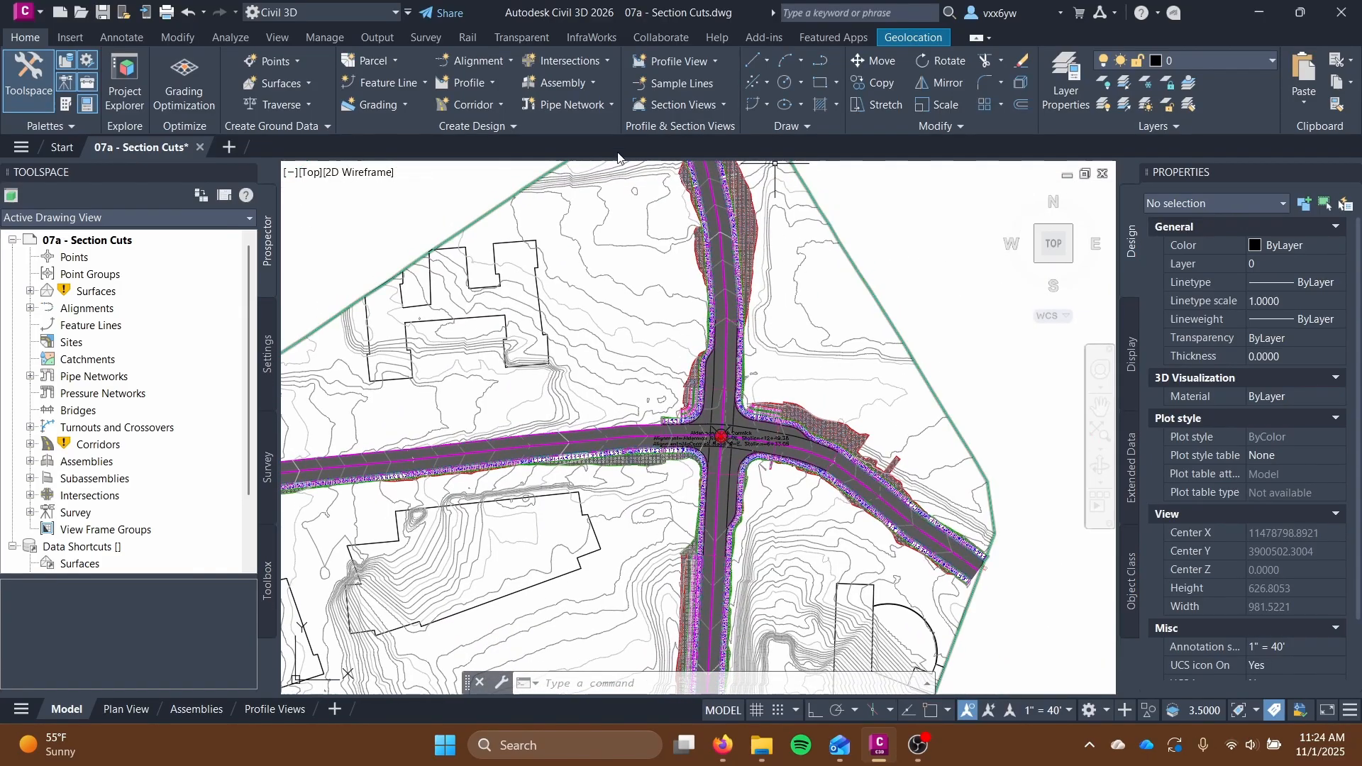
Start creating sample lines and choose Alderman Road S-N from the alignment list.
left_click(680, 90)
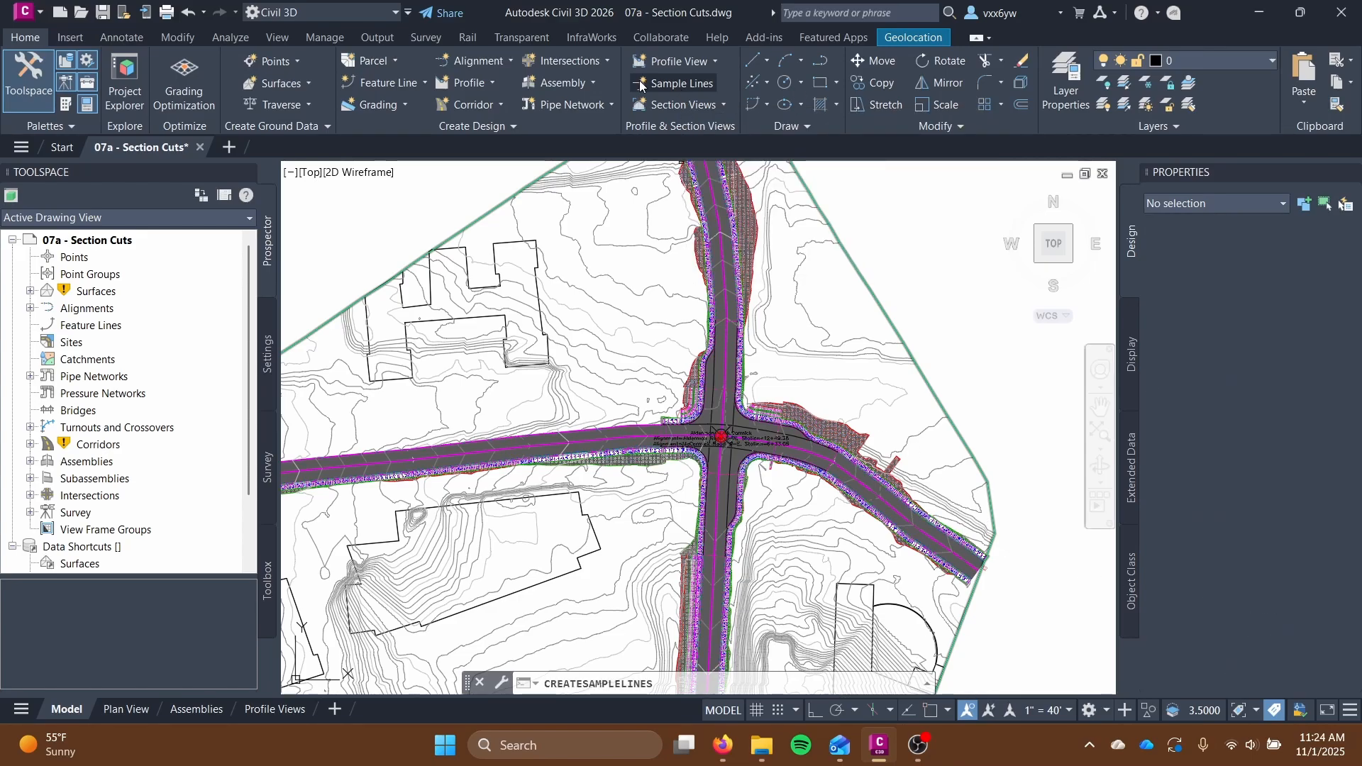
scroll(655, 355, "down", 2)
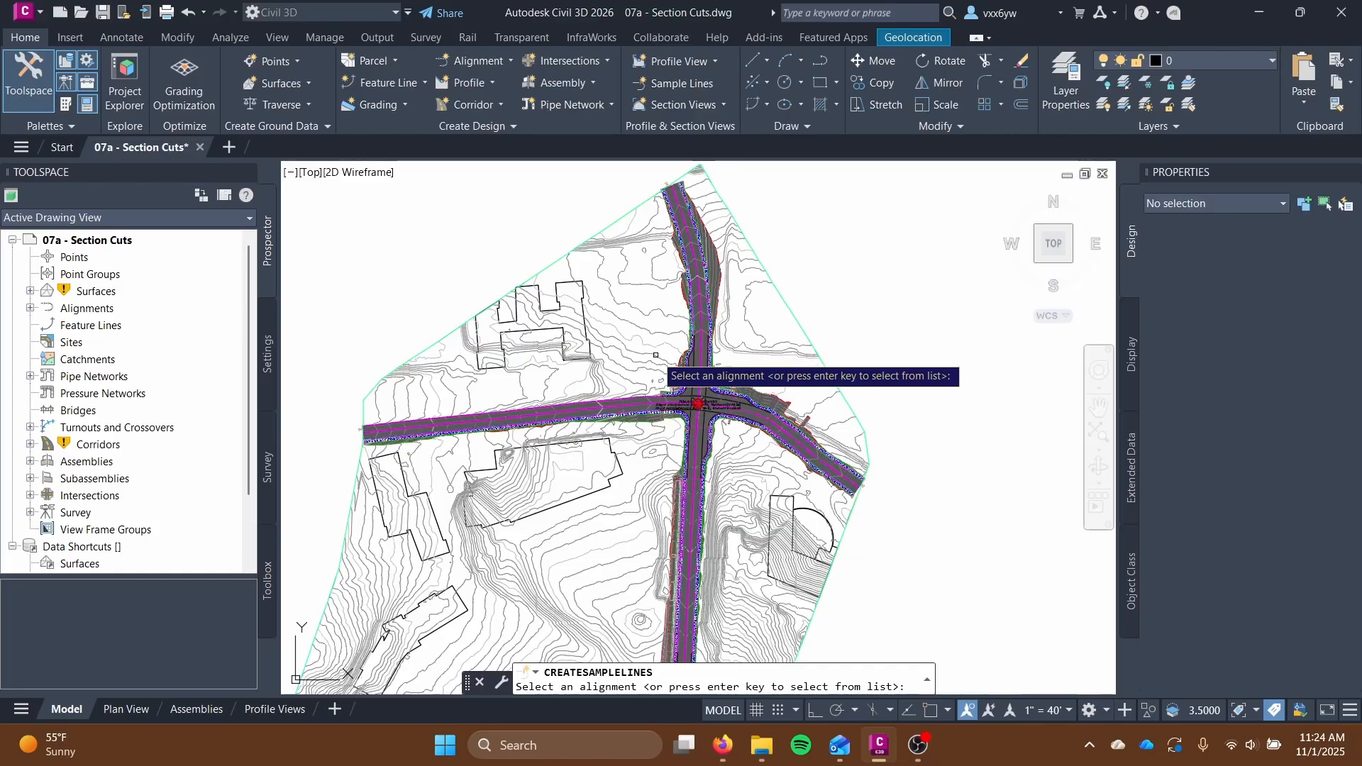
middle_click_drag(655, 355, 705, 217)
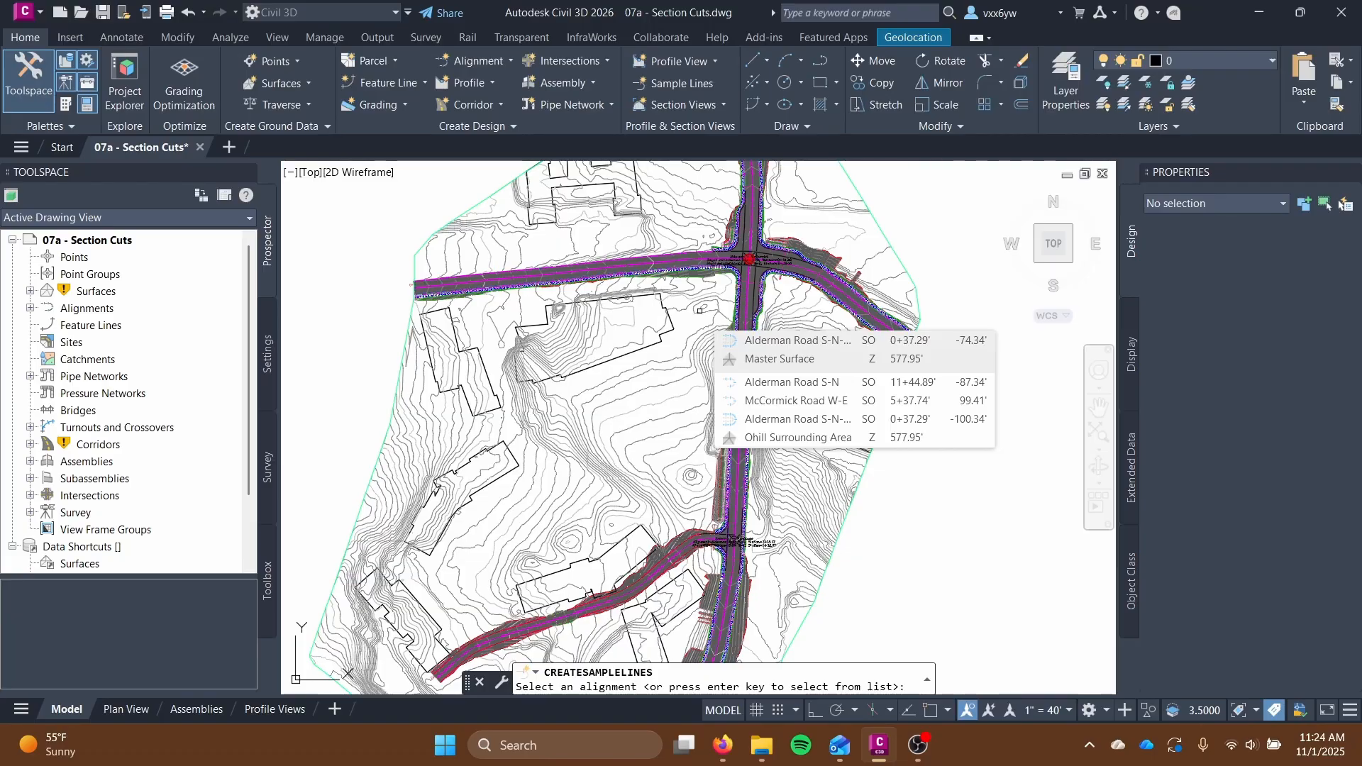
key("Return")
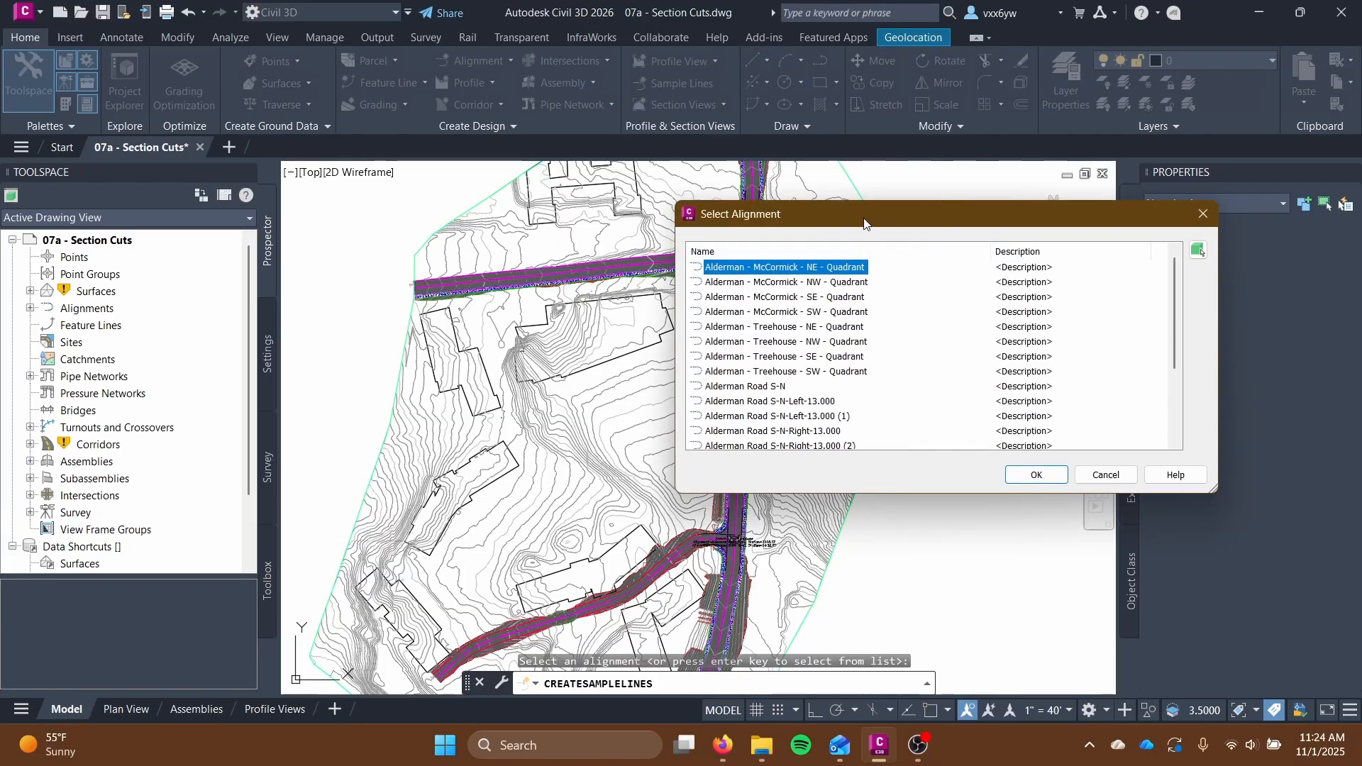
left_click_drag(861, 216, 1005, 227)
left_click(901, 397)
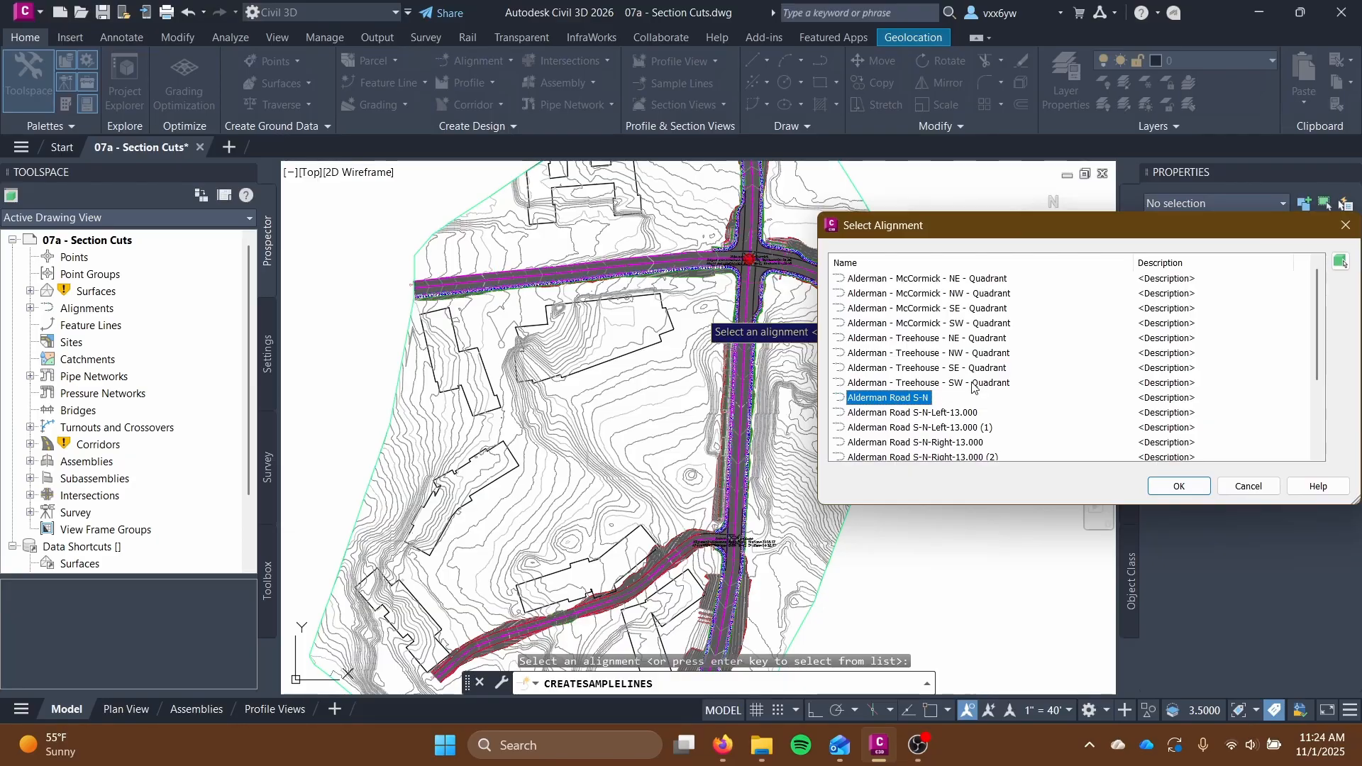
scroll(969, 394, "down", 1)
scroll(969, 398, "up", 1)
scroll(965, 374, "down", 3)
scroll(965, 374, "up", 3)
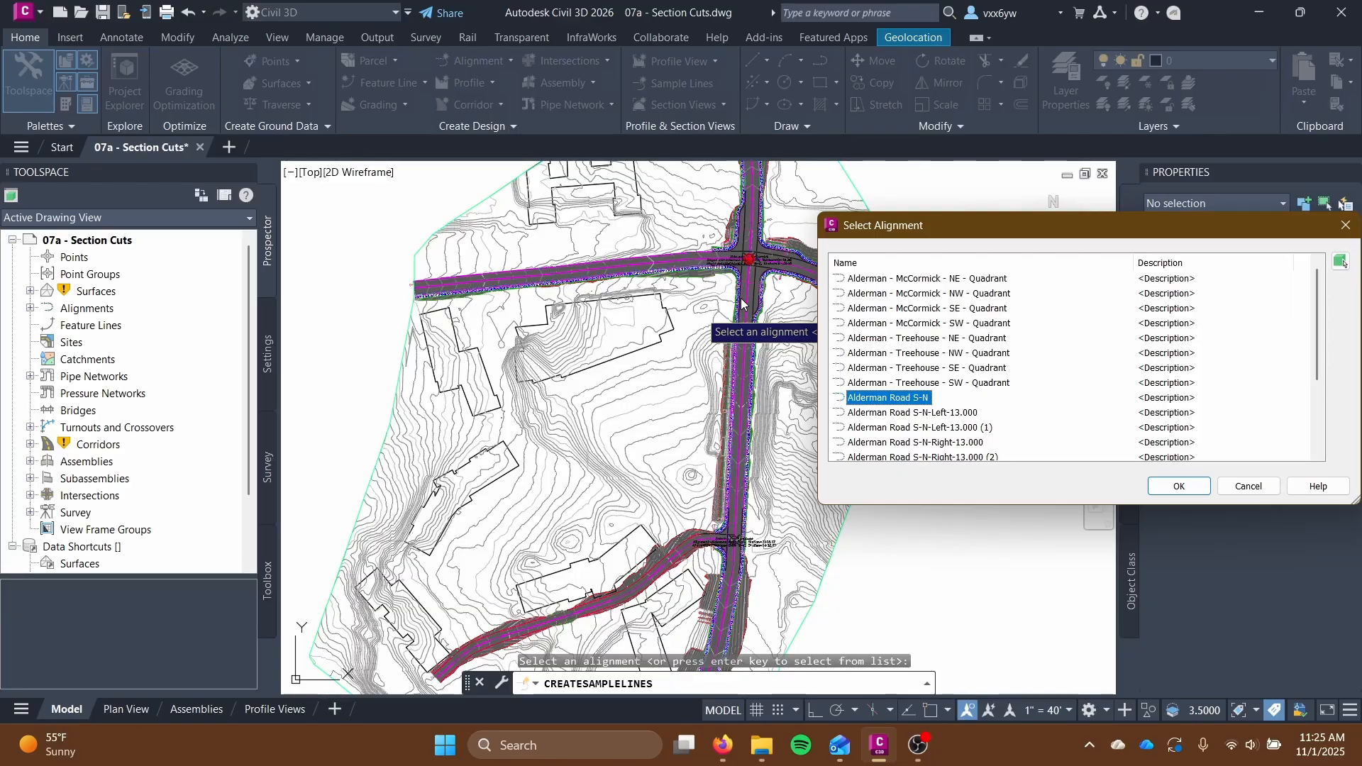
left_click_drag(879, 232, 791, 239)
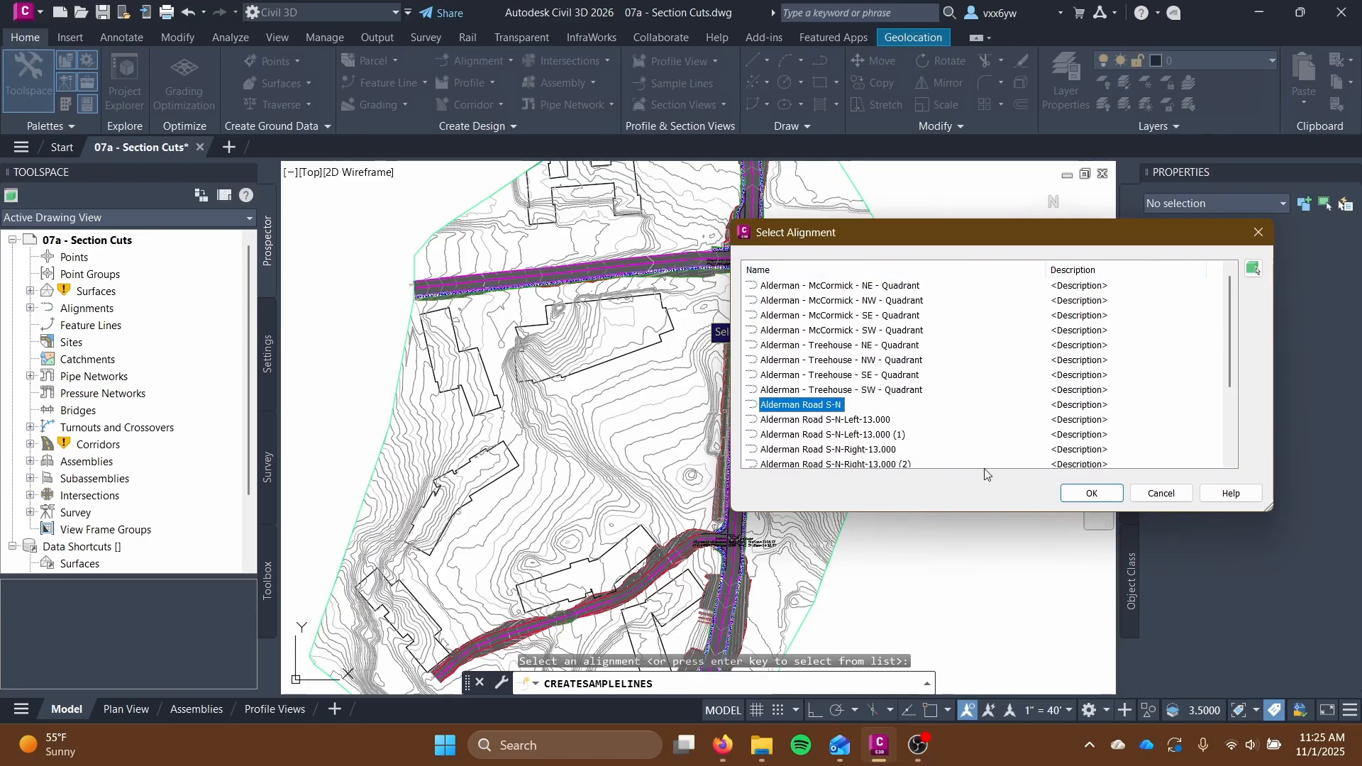
left_click(1096, 497)
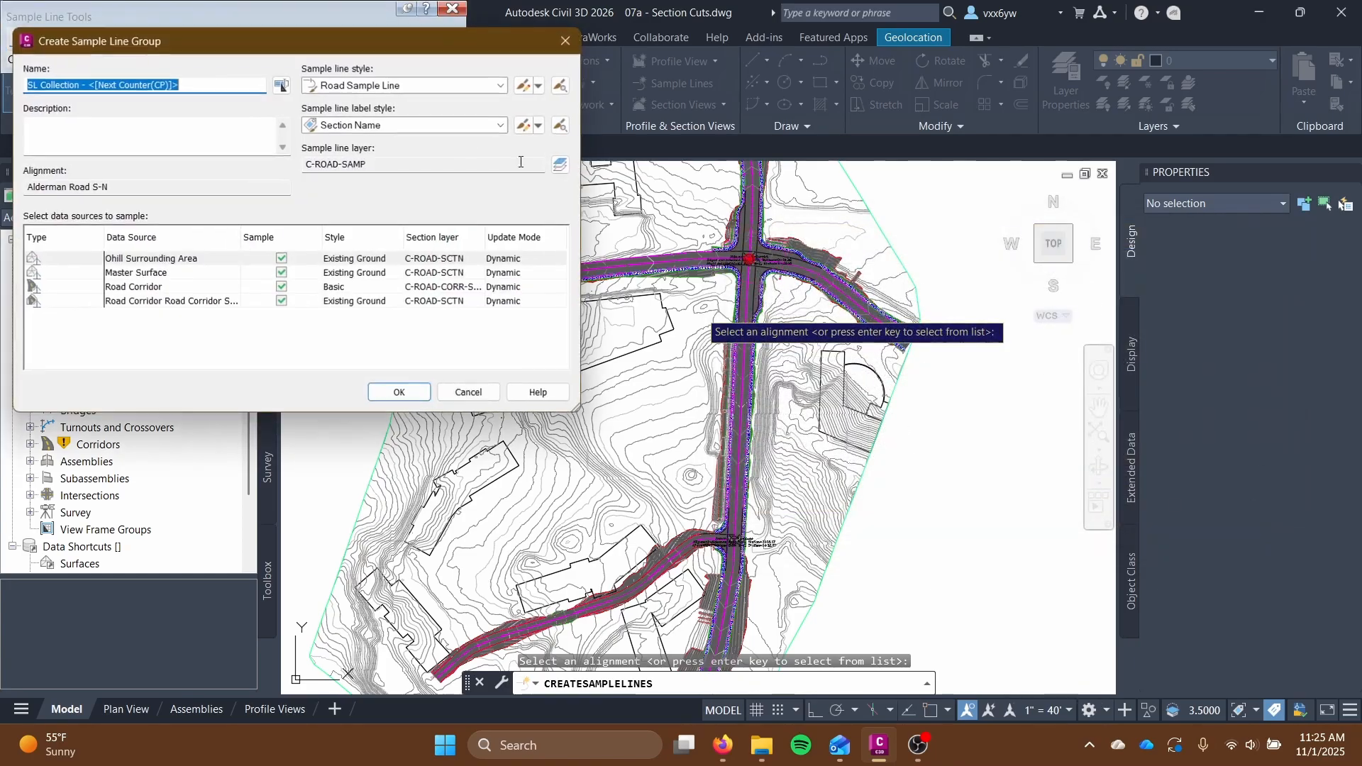
Name the new sample line group Alderman Rd Sample Lines.
left_click_drag(250, 20, 732, 157)
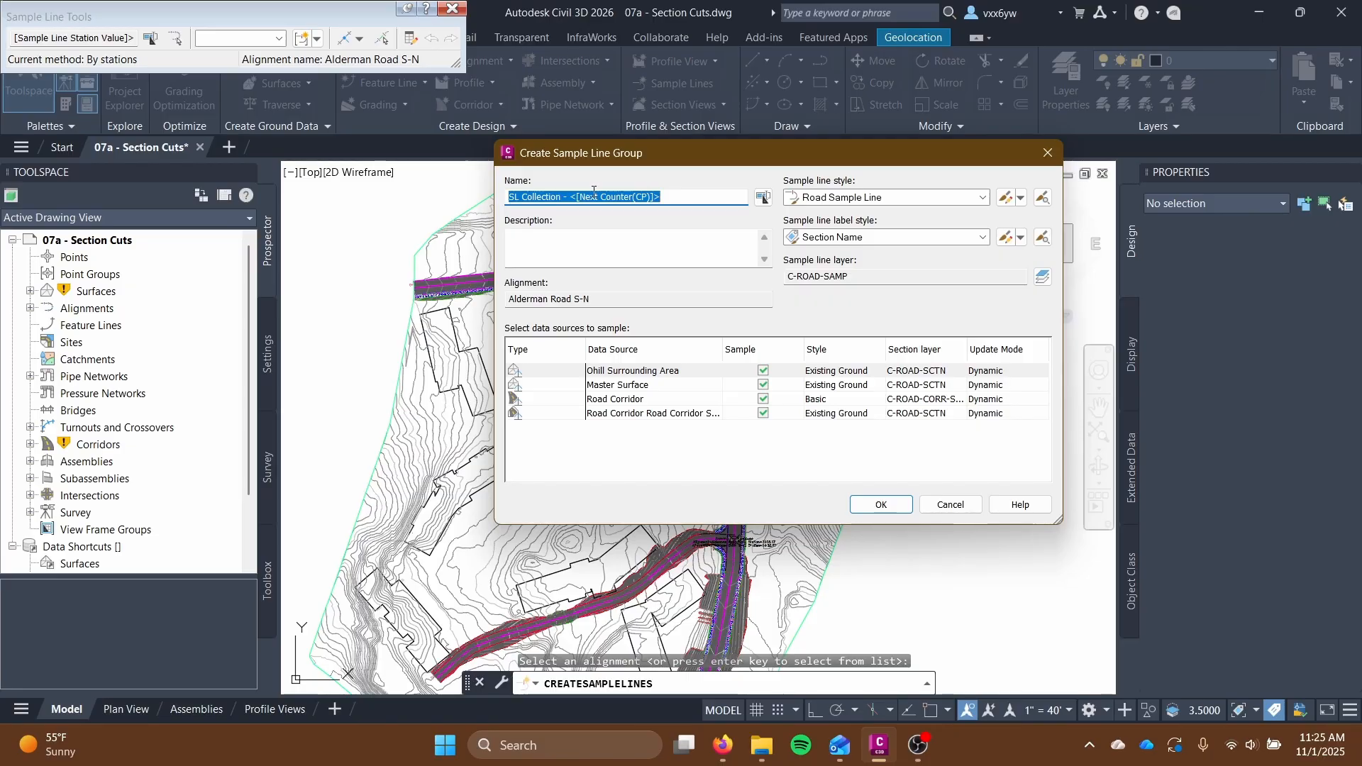
type("Alde")
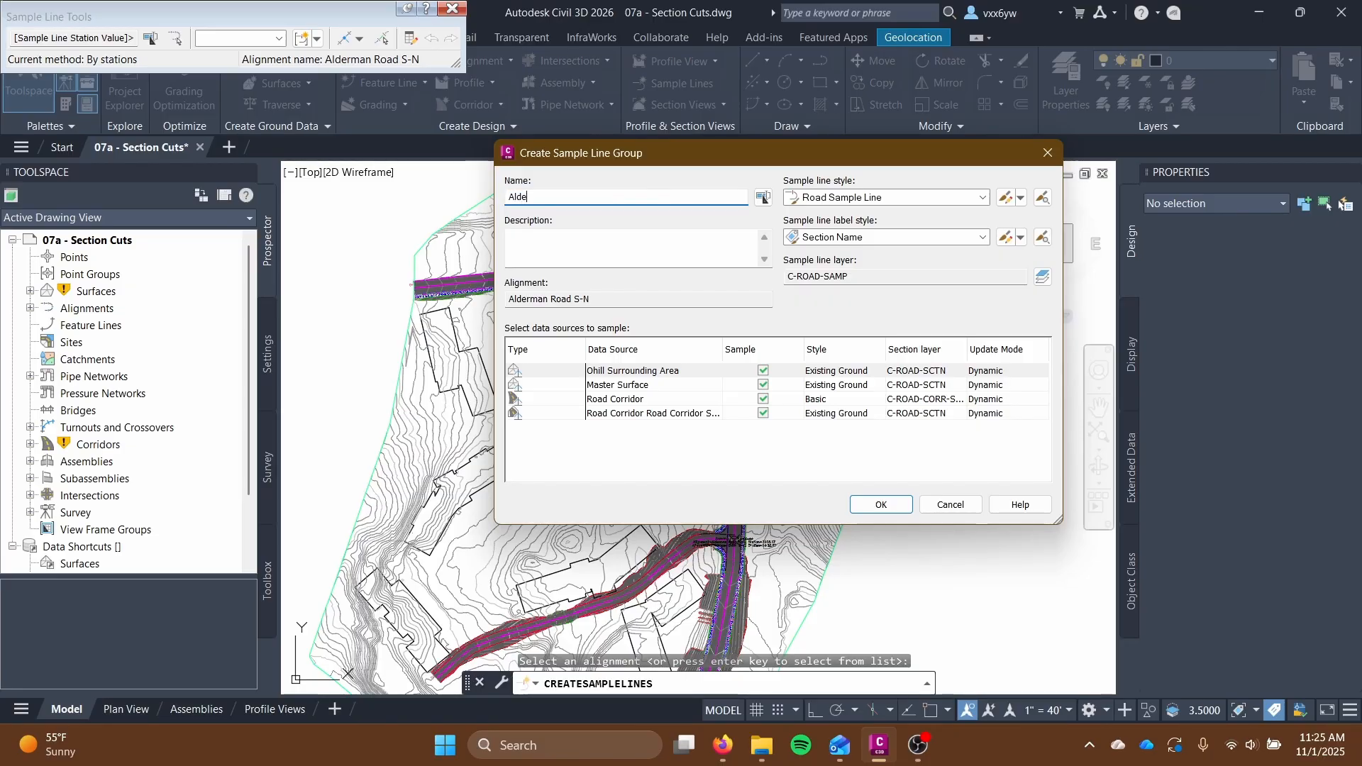
type("rman Rd Sample Lines")
key("Tab")
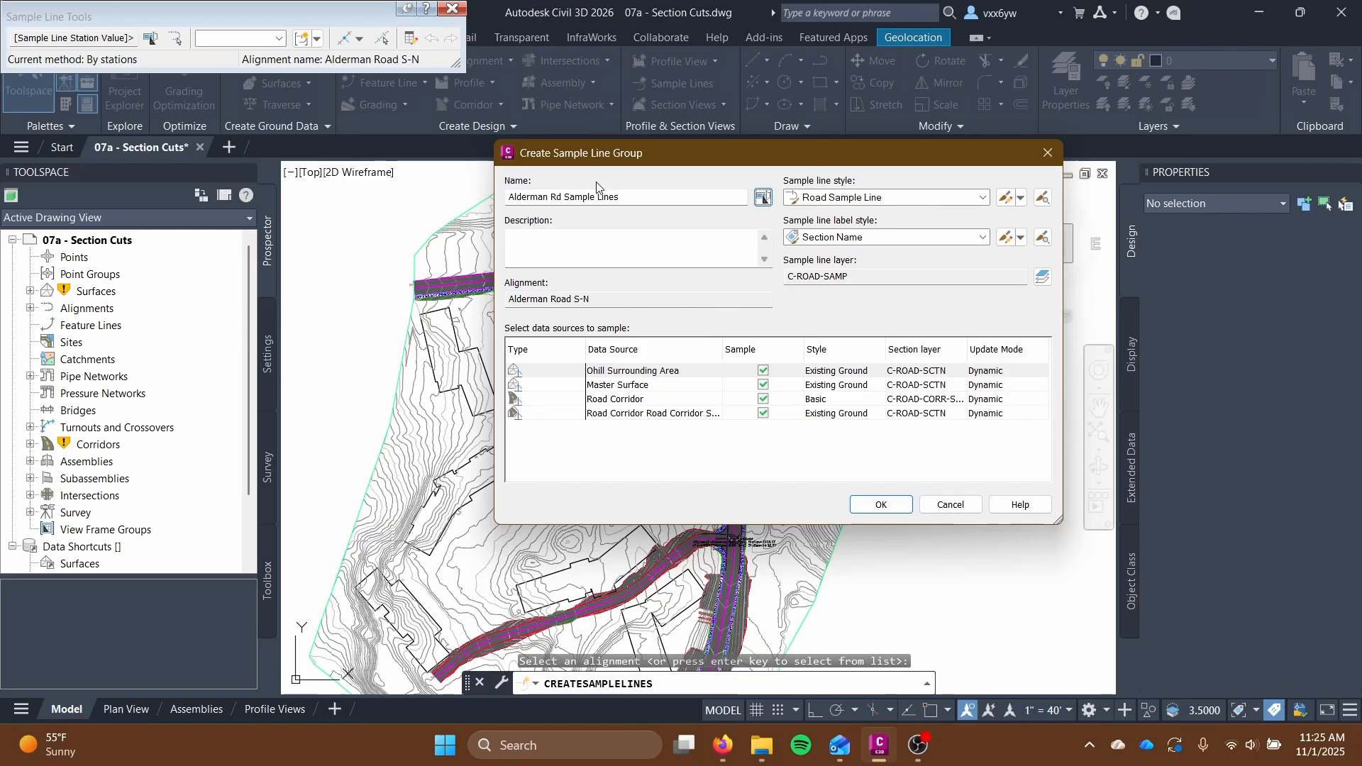
Set the group's sample line label style to Section Name and Marks, keeping Road Sample Line as the sample line style.
left_click(873, 198)
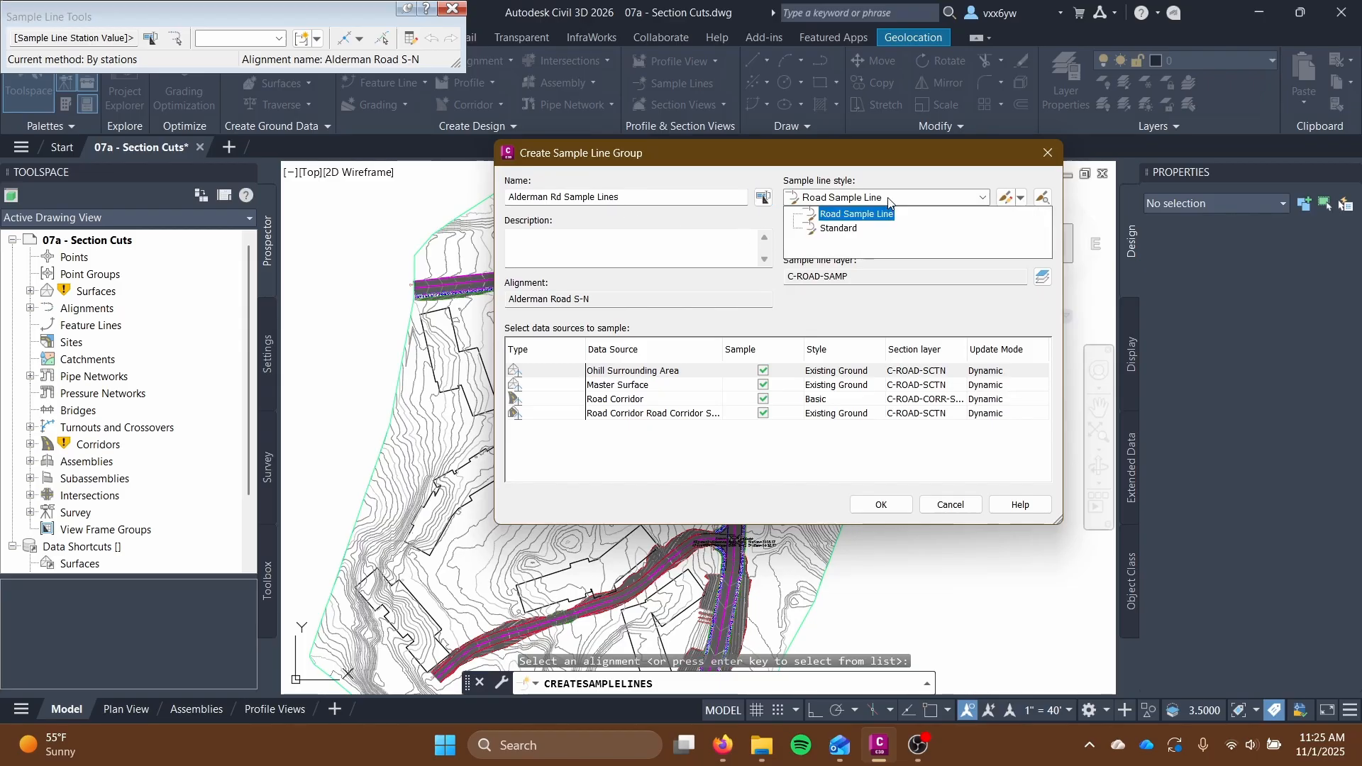
left_click(871, 237)
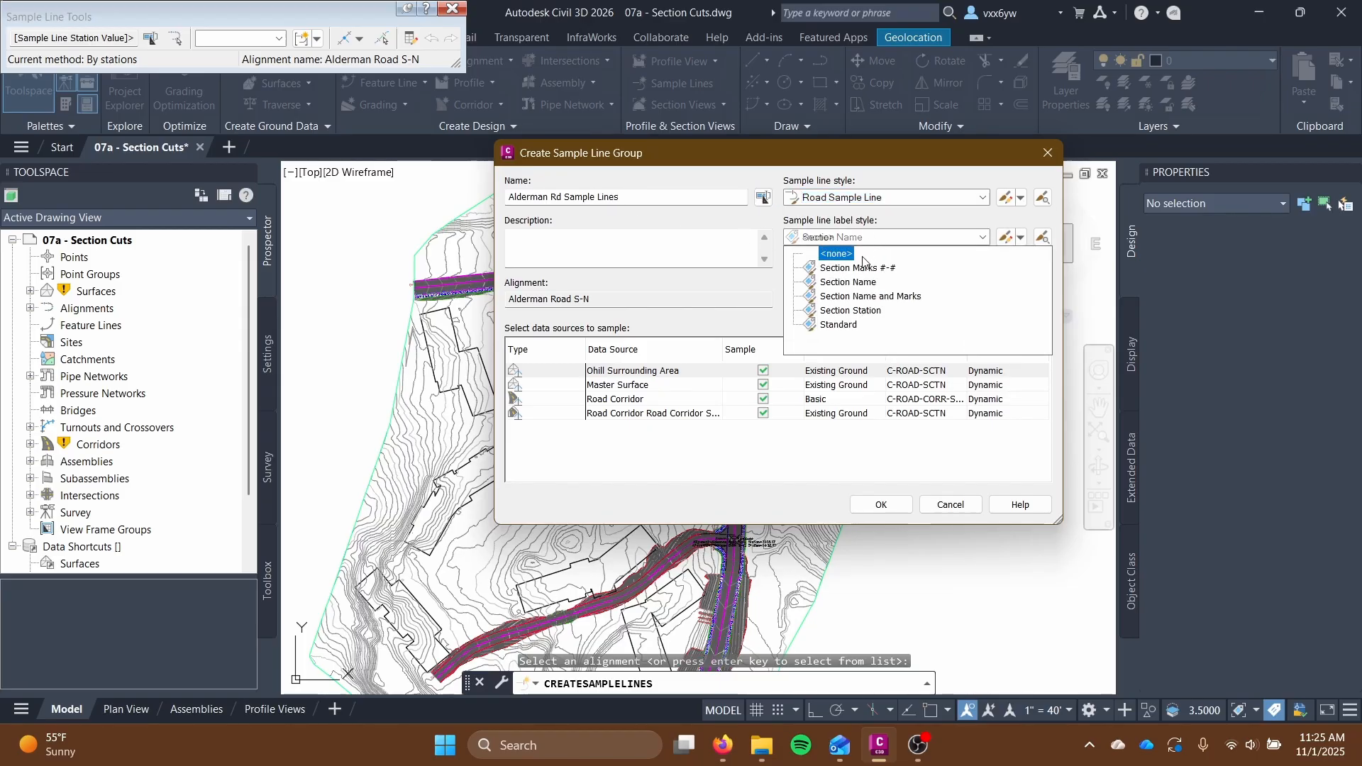
left_click(877, 298)
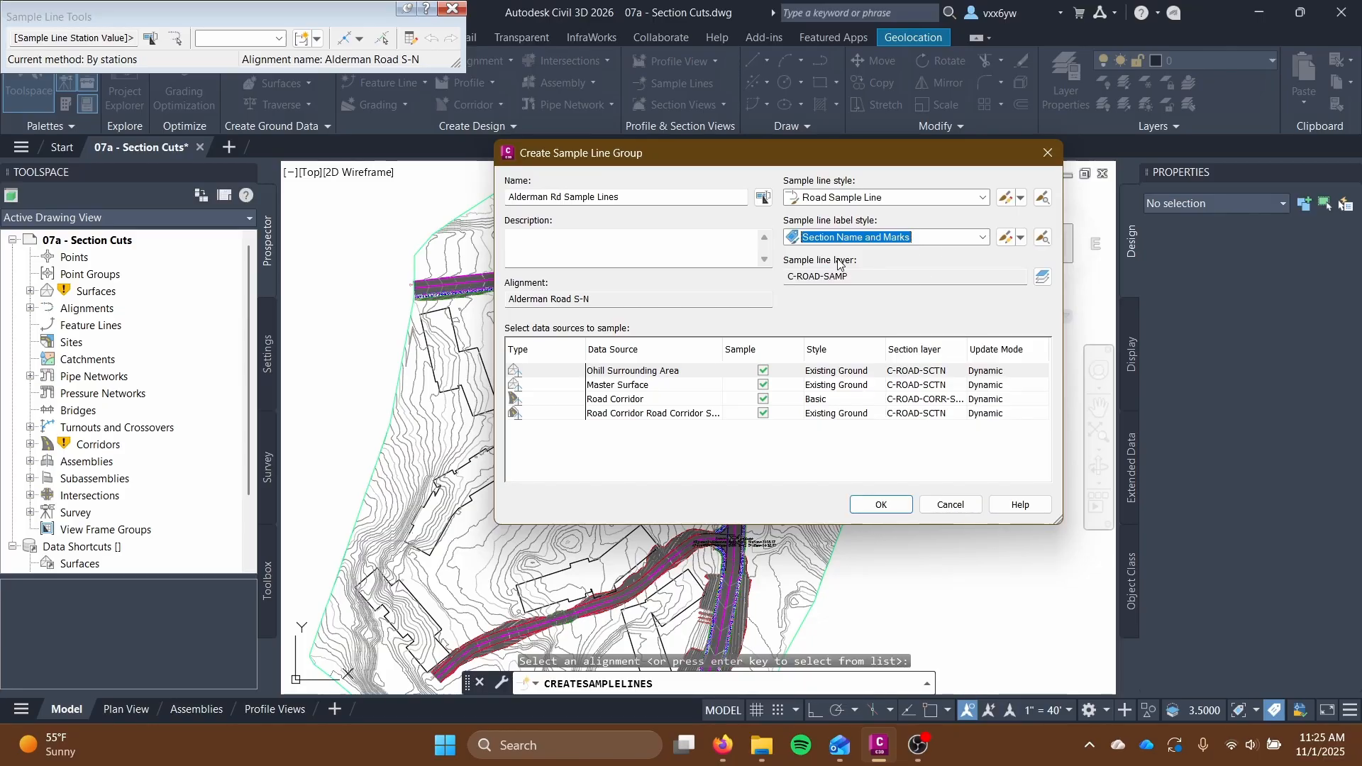
left_click(908, 200)
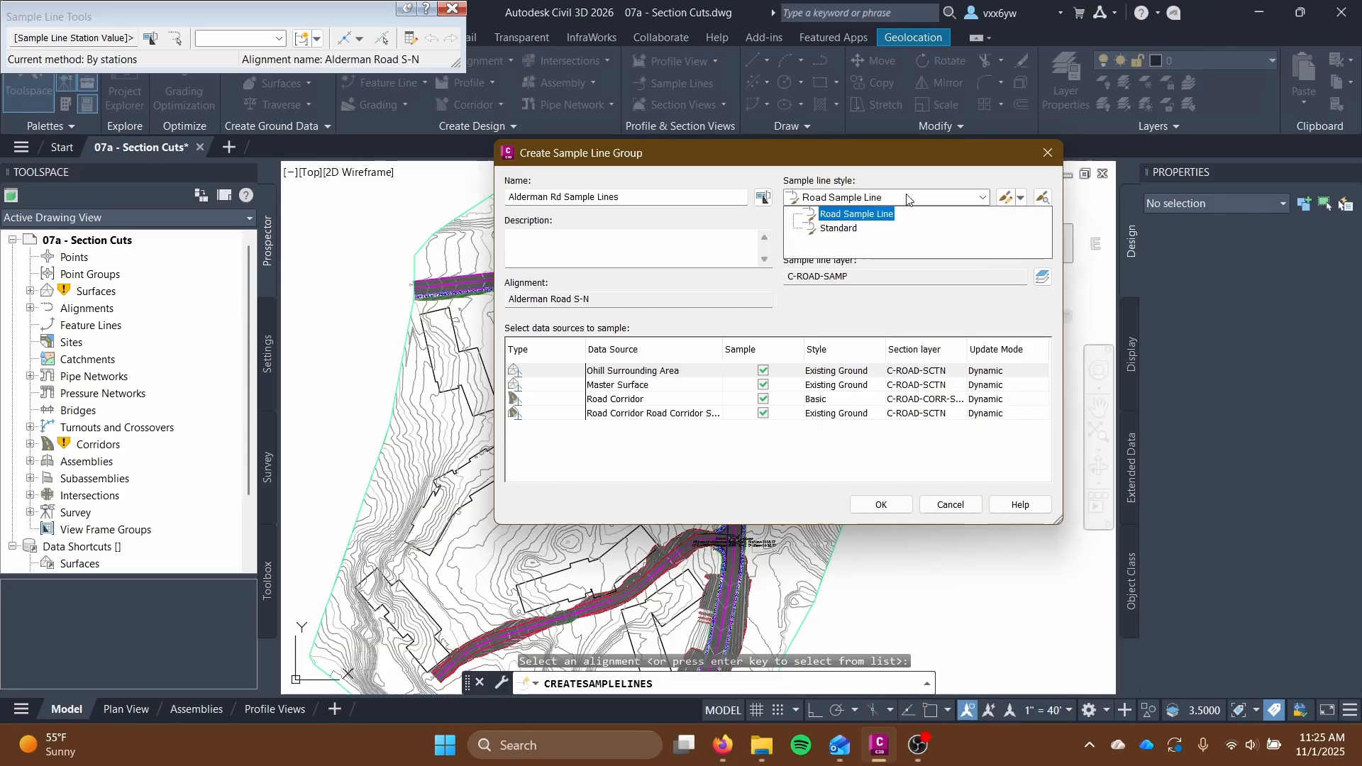
left_click(873, 215)
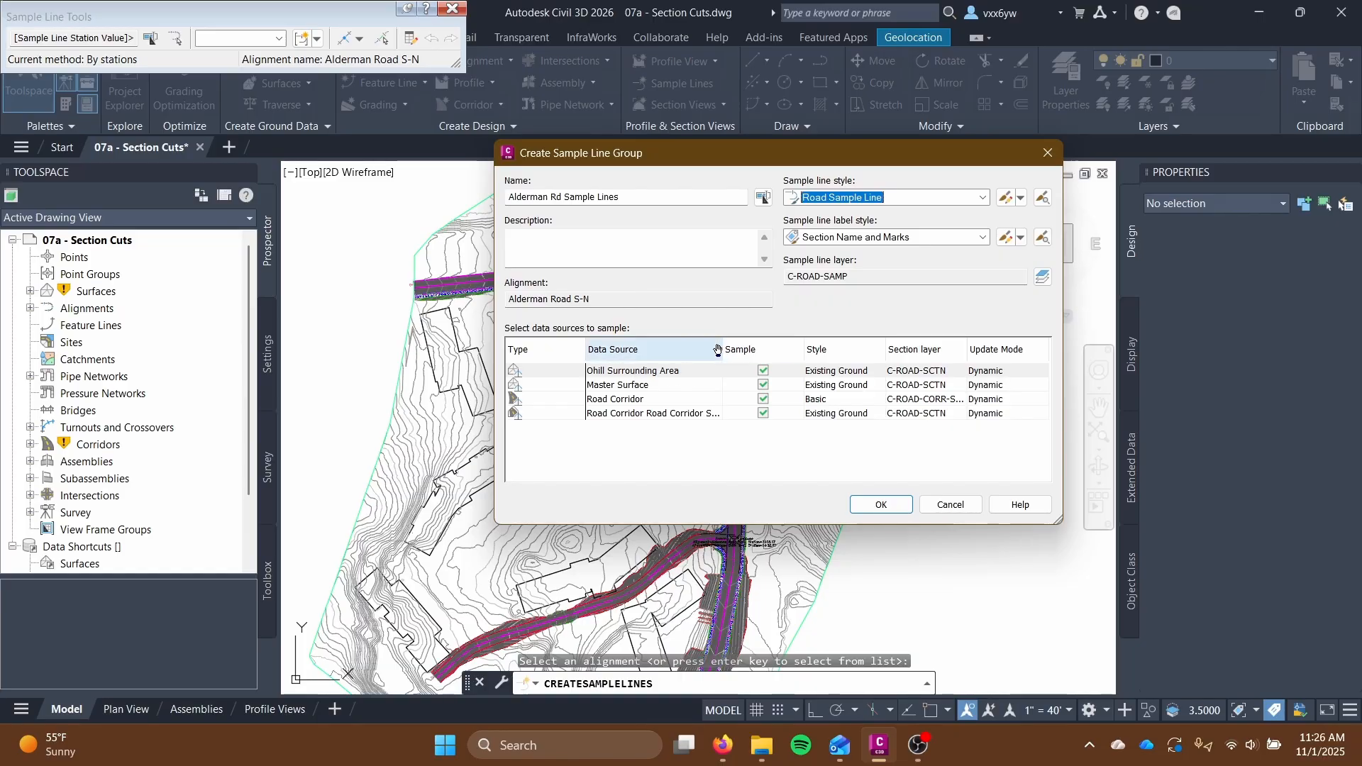
Widen the data source column and keep Existing Ground as the section style for the Ohill Surrounding Area surface.
left_click_drag(723, 346, 767, 346)
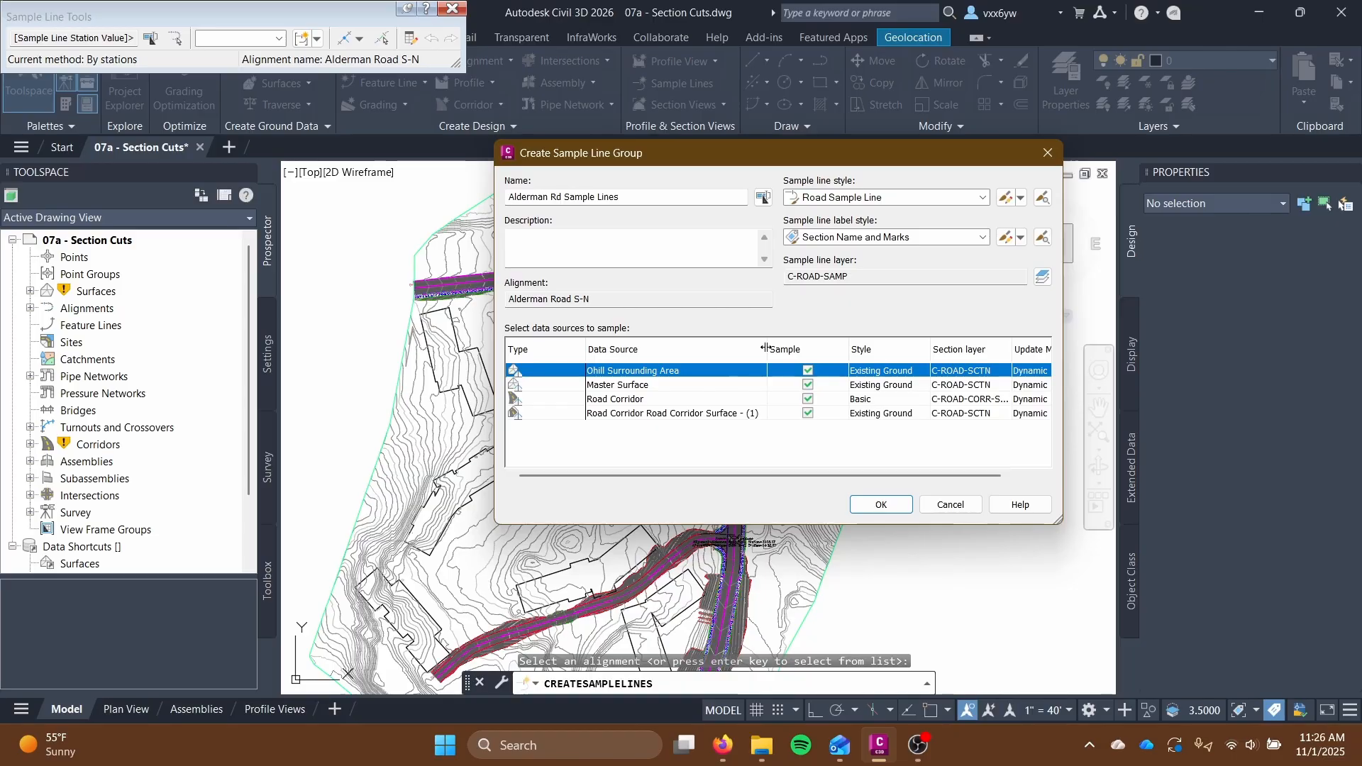
left_click(669, 368)
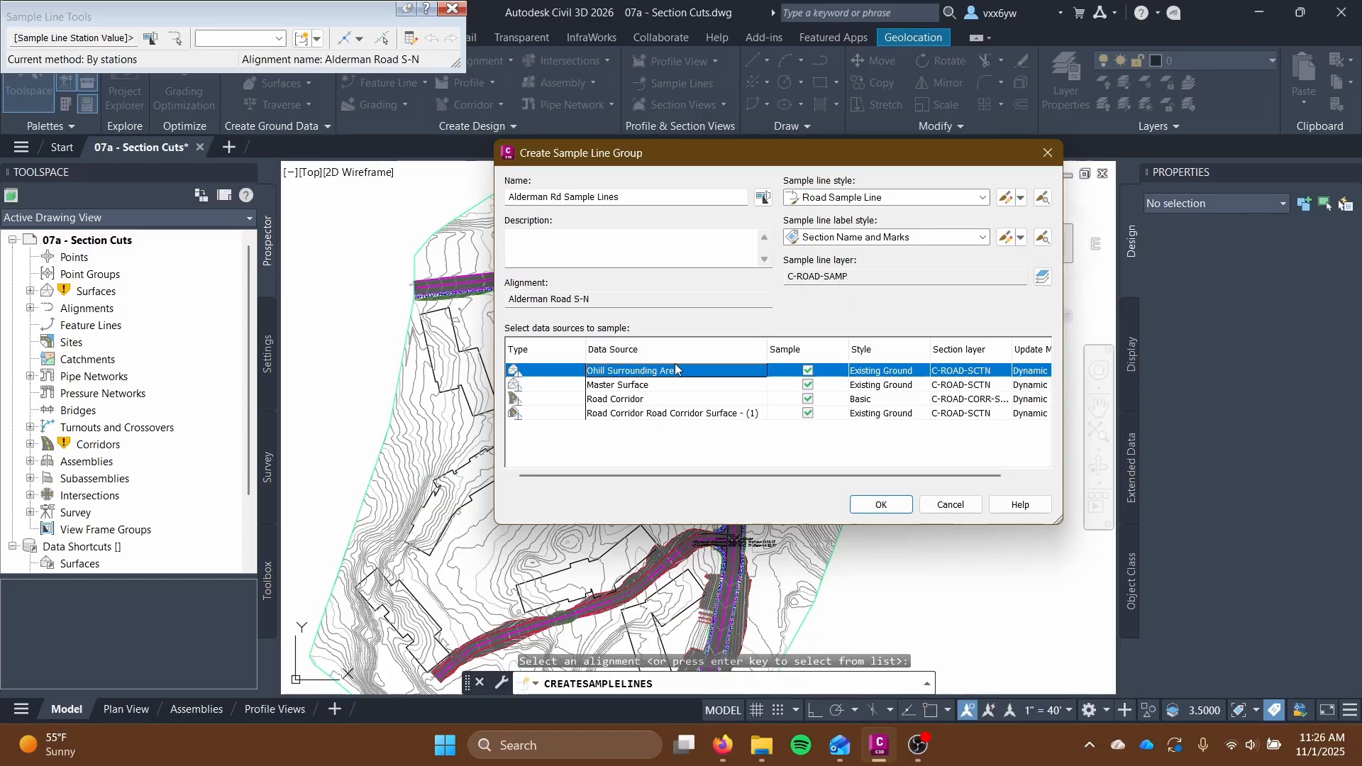
left_click(908, 370)
left_click(805, 368)
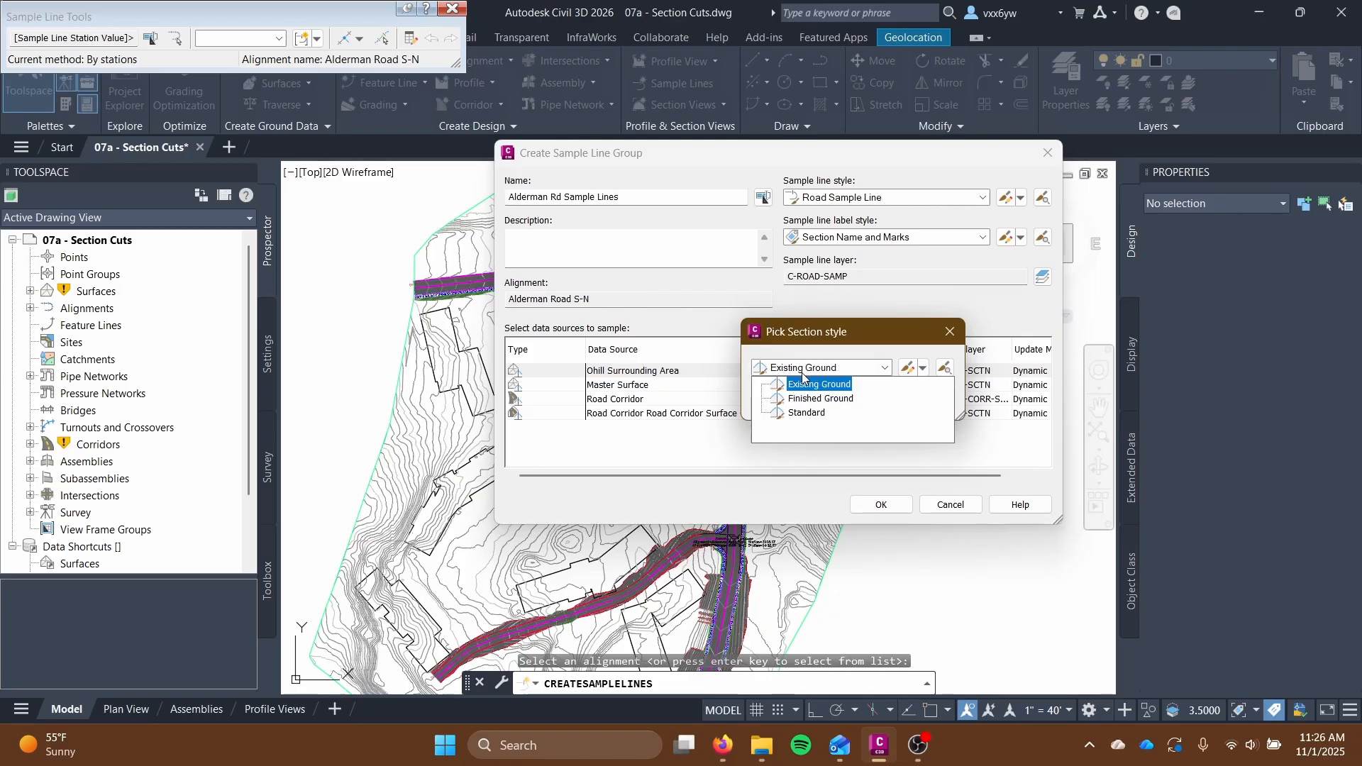
left_click(800, 384)
left_click(781, 398)
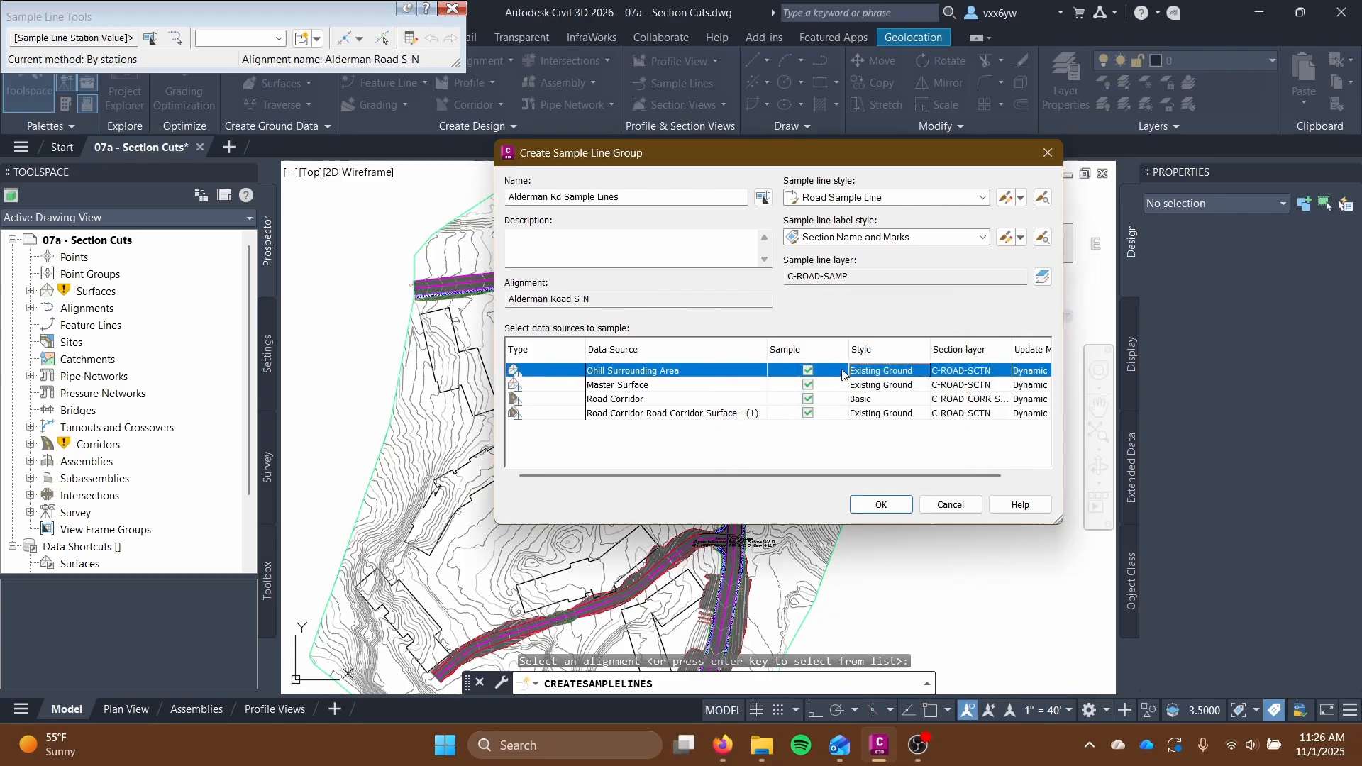
Set the section style of the Master Surface data source to Finished Ground.
left_click(686, 390)
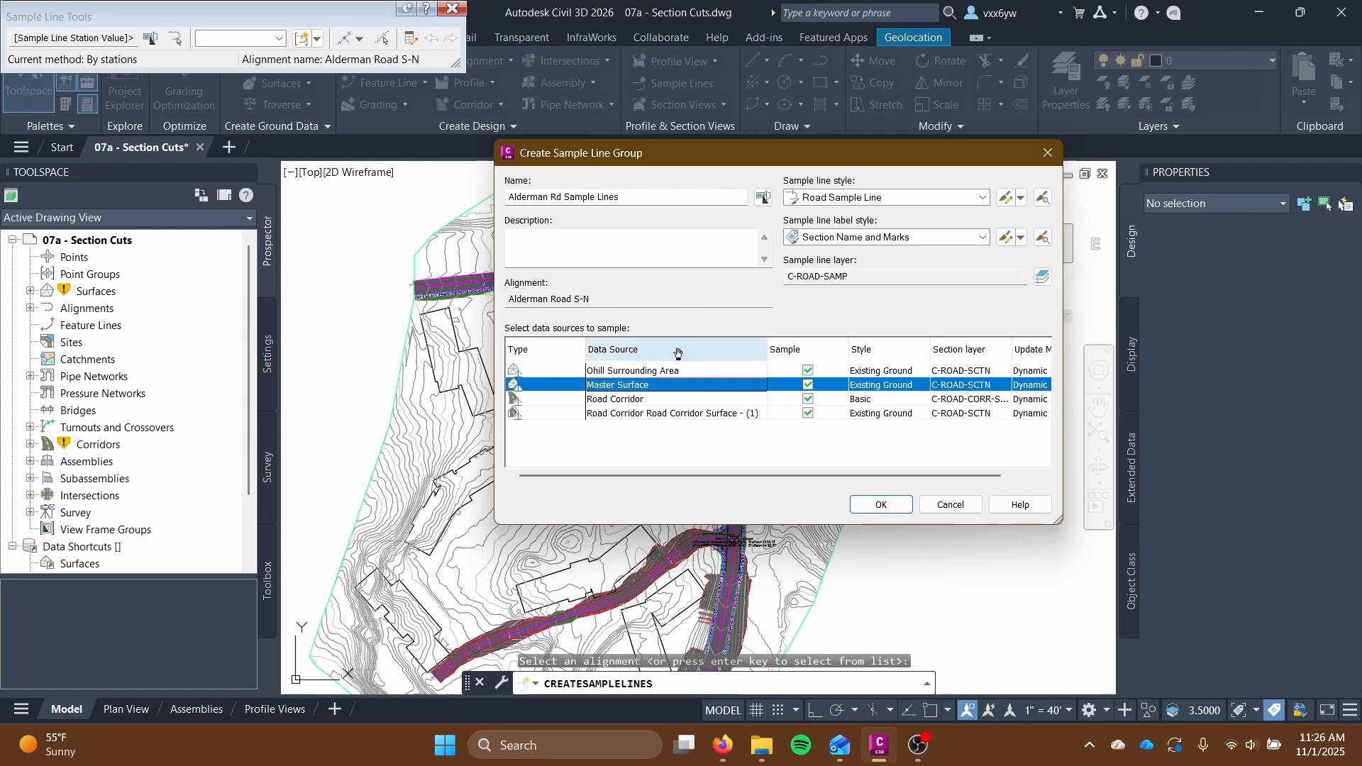
left_click(895, 386)
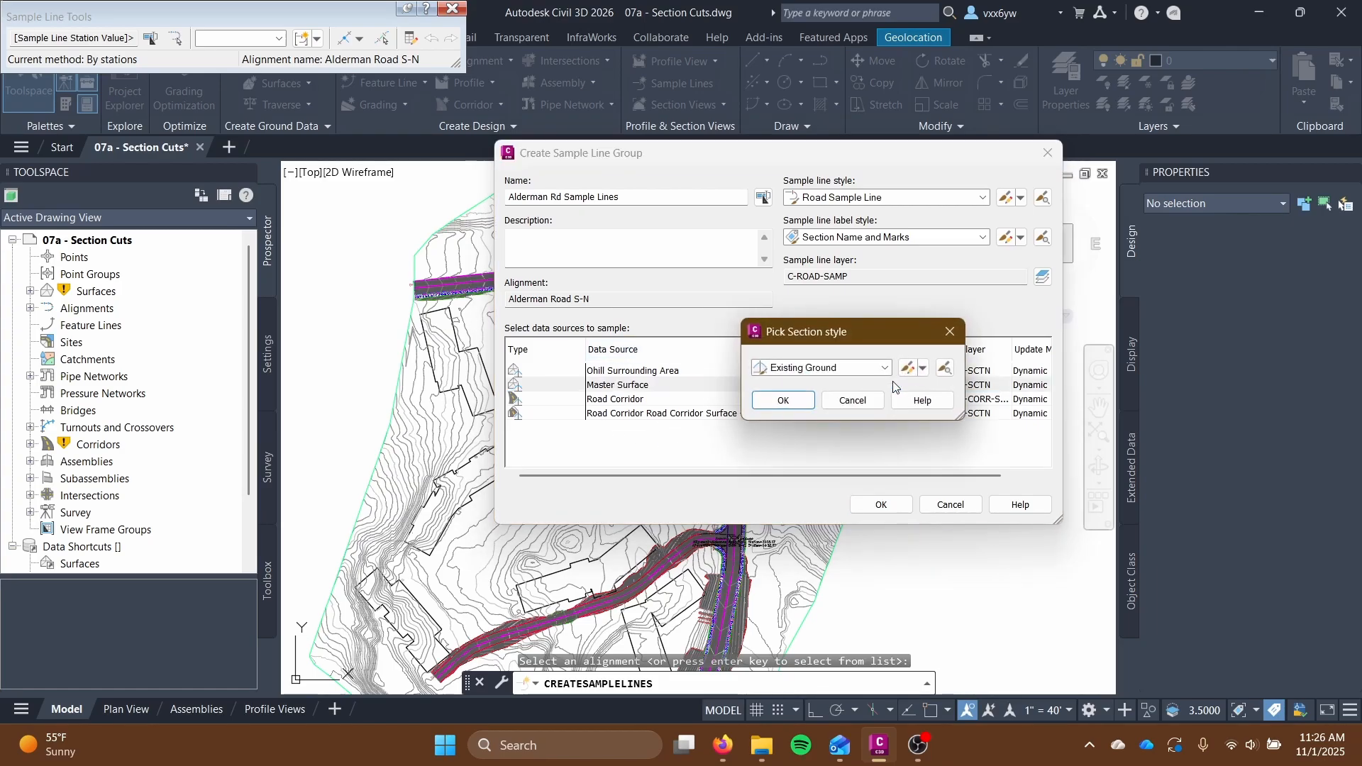
left_click(859, 369)
left_click(801, 398)
left_click(784, 401)
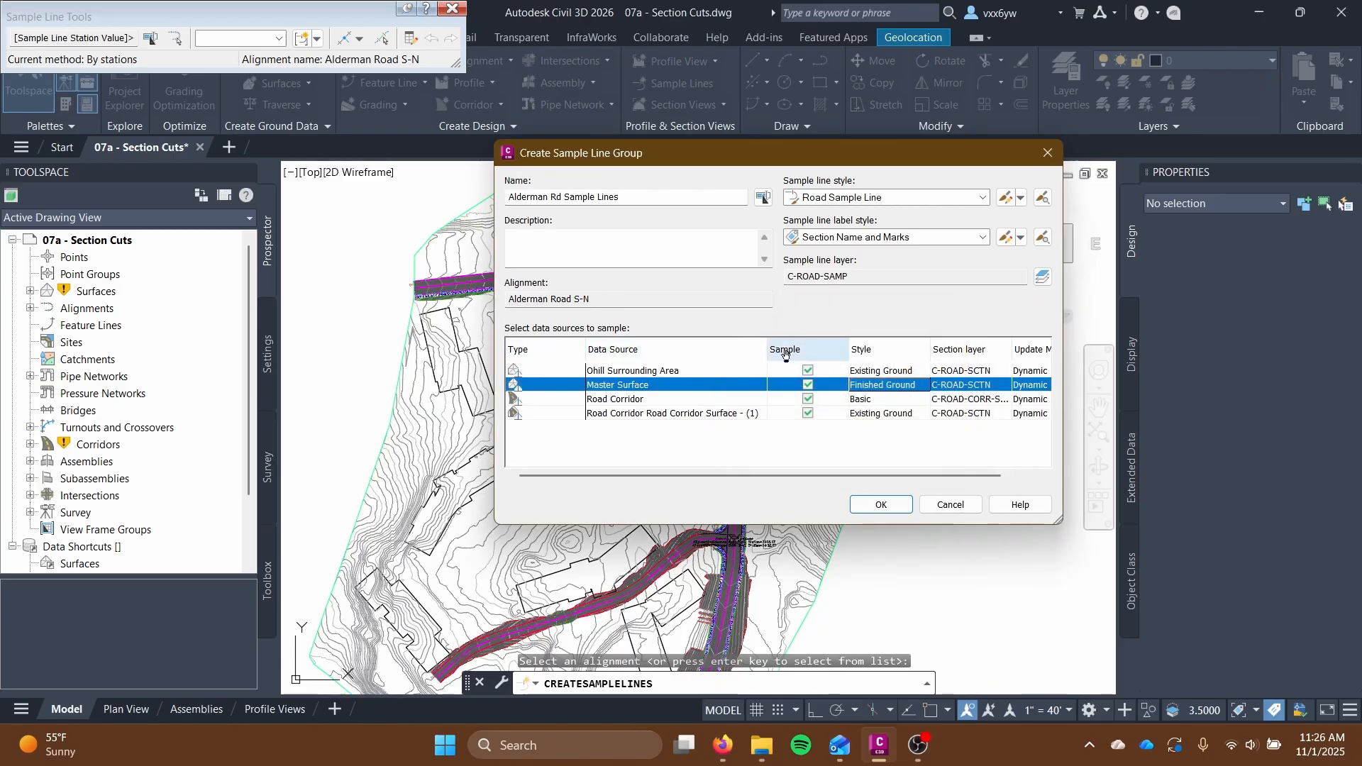
left_click(758, 744)
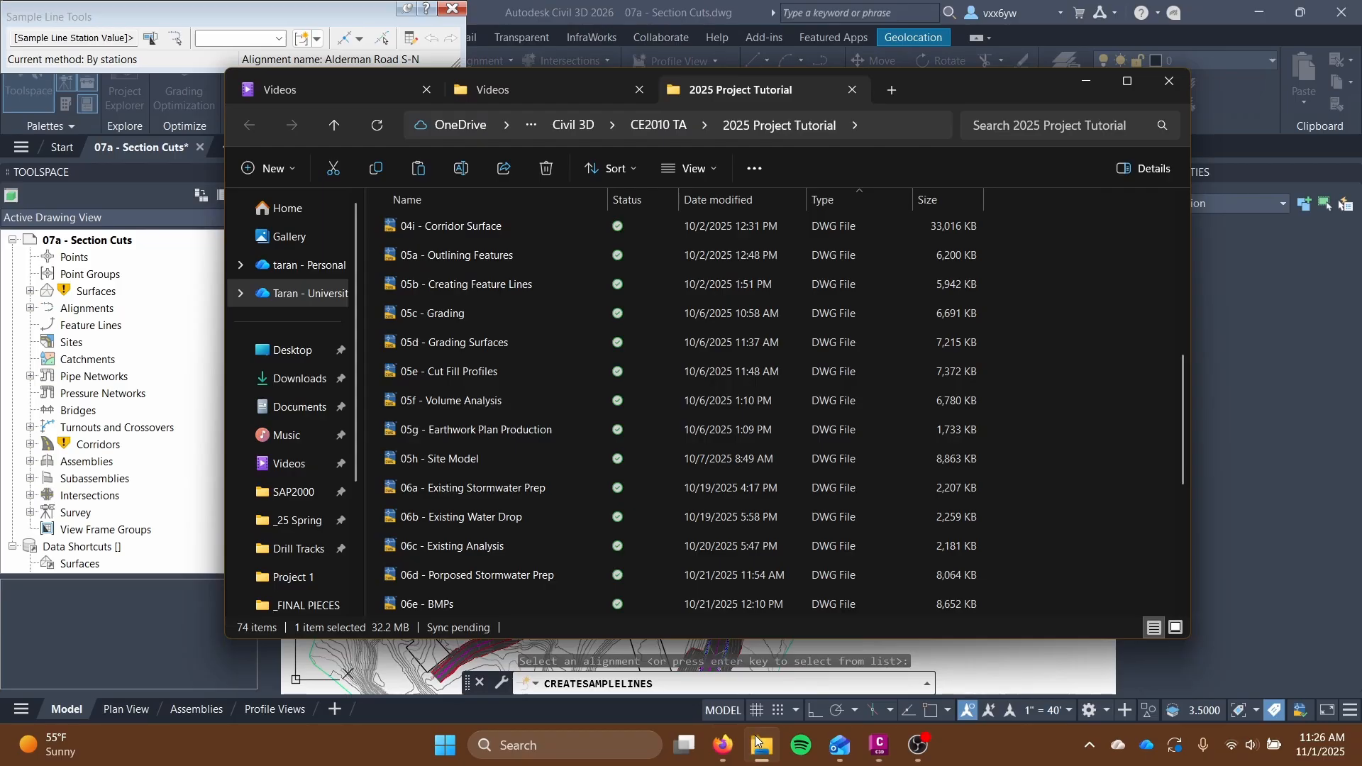
left_click(757, 743)
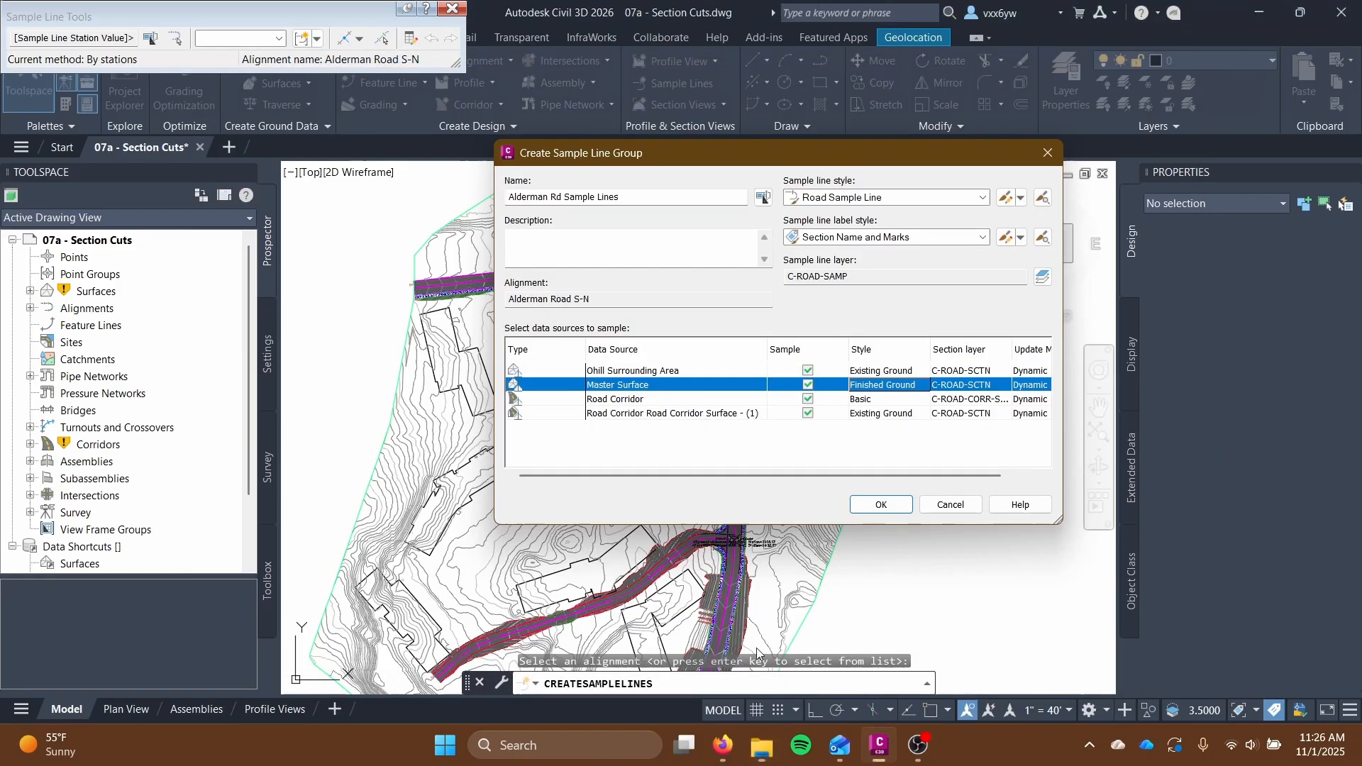
Set the code set style of the Road Corridor data source to All Codes.
left_click(653, 402)
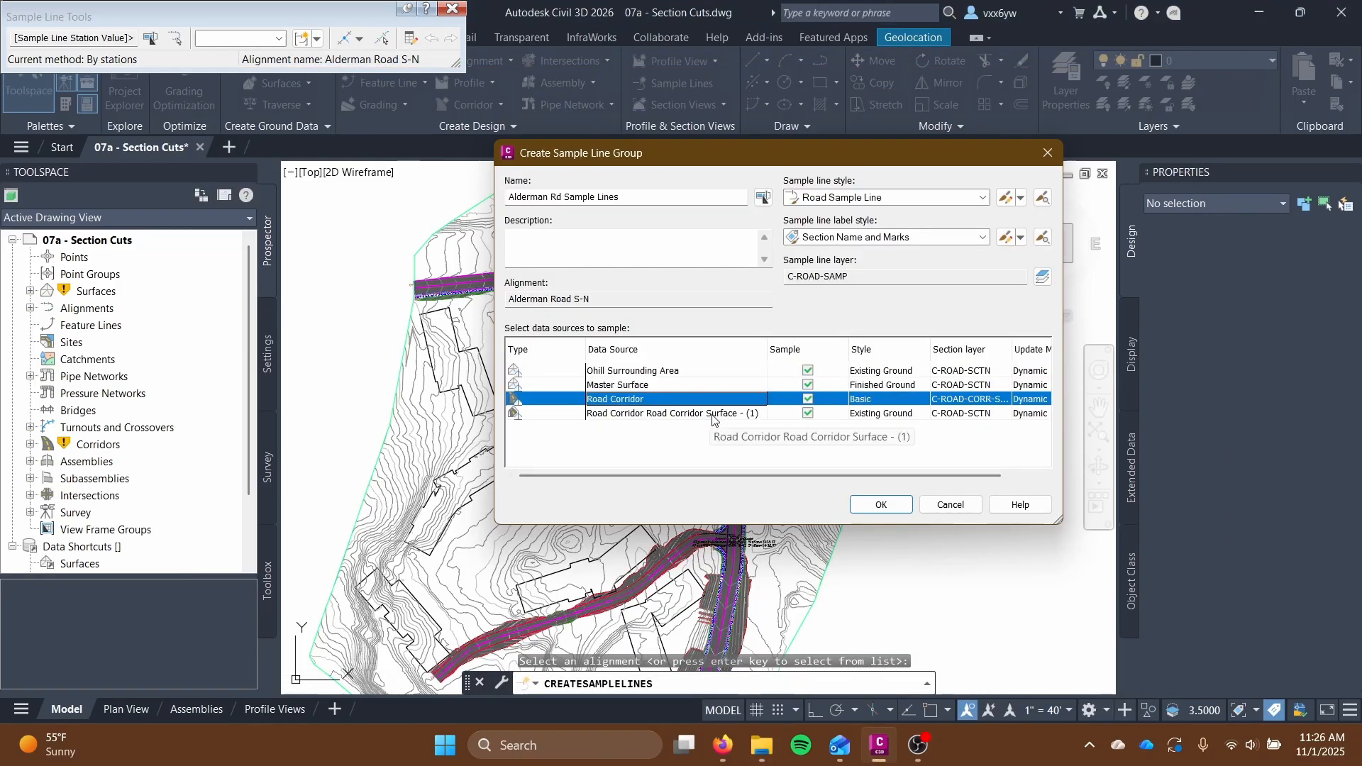
left_click(855, 399)
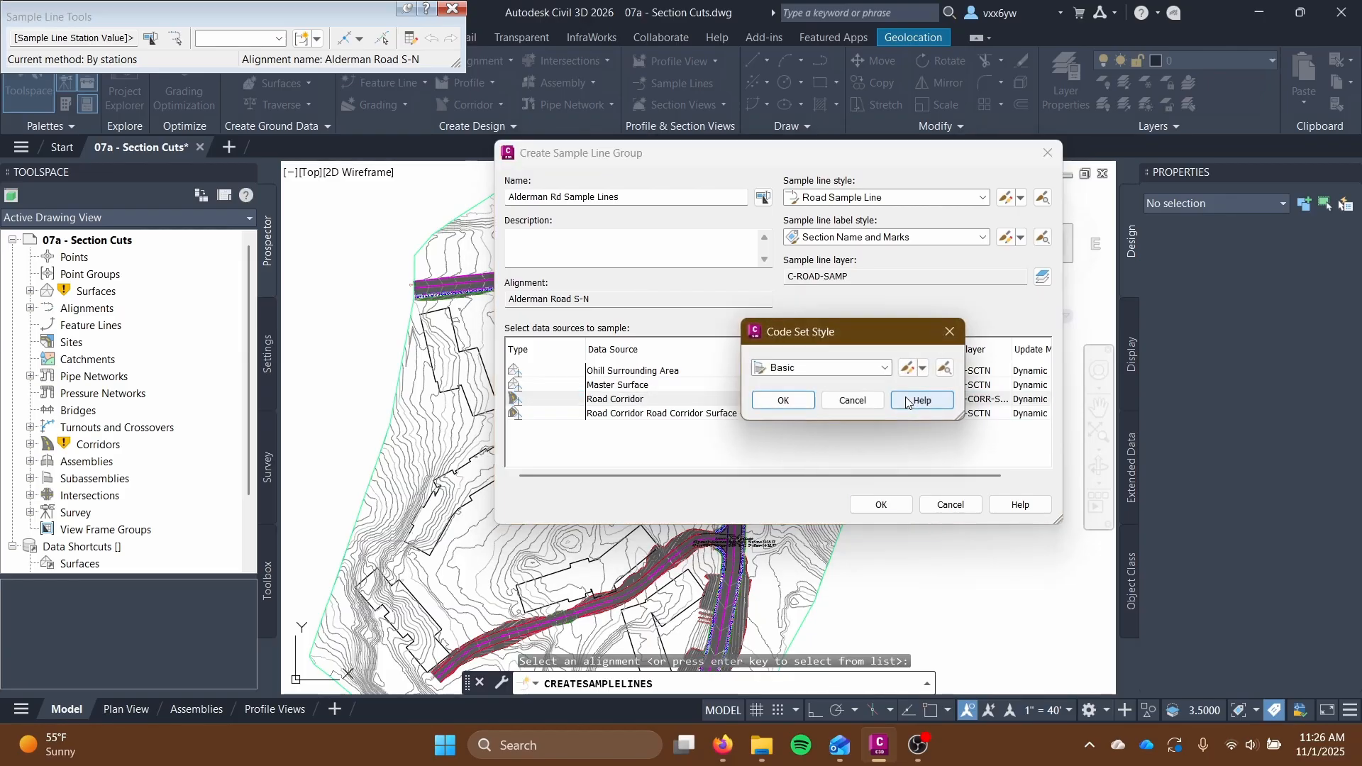
left_click(844, 369)
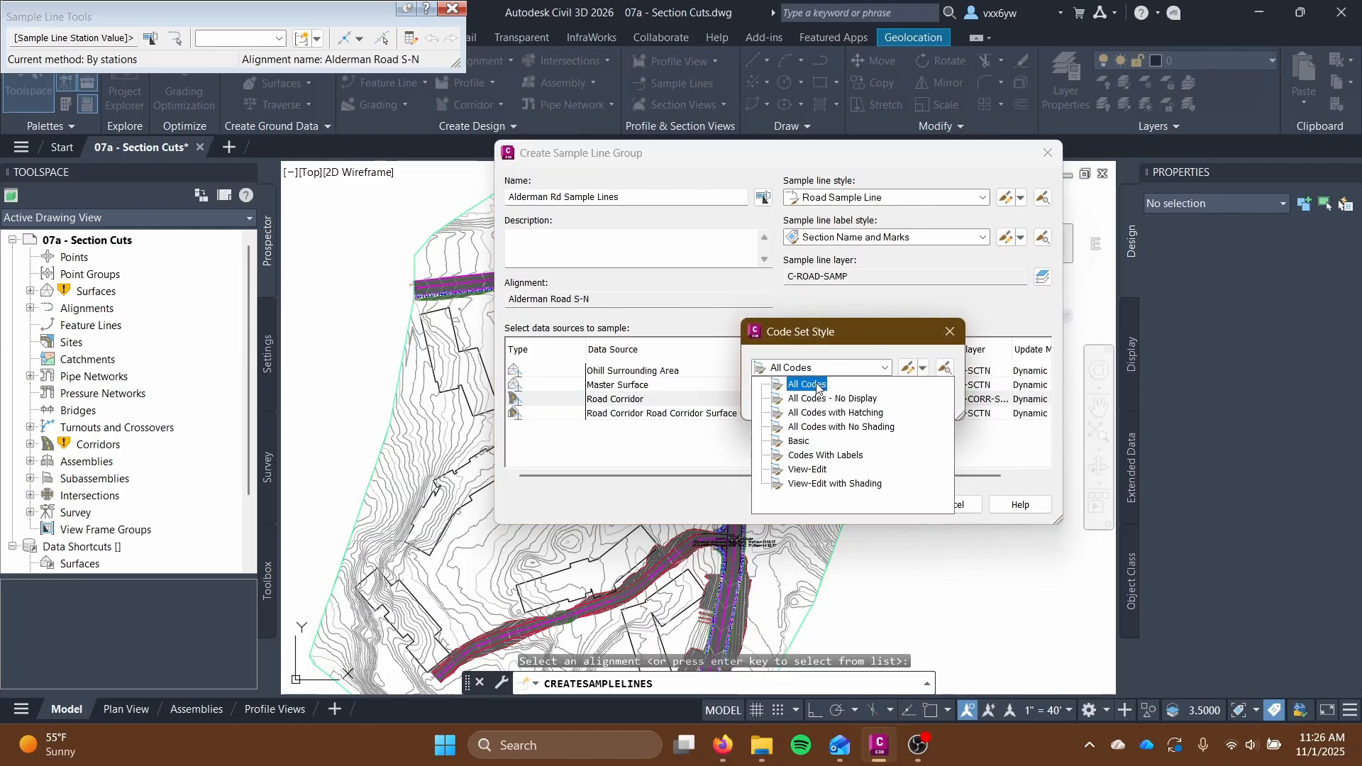
left_click(818, 385)
left_click(784, 402)
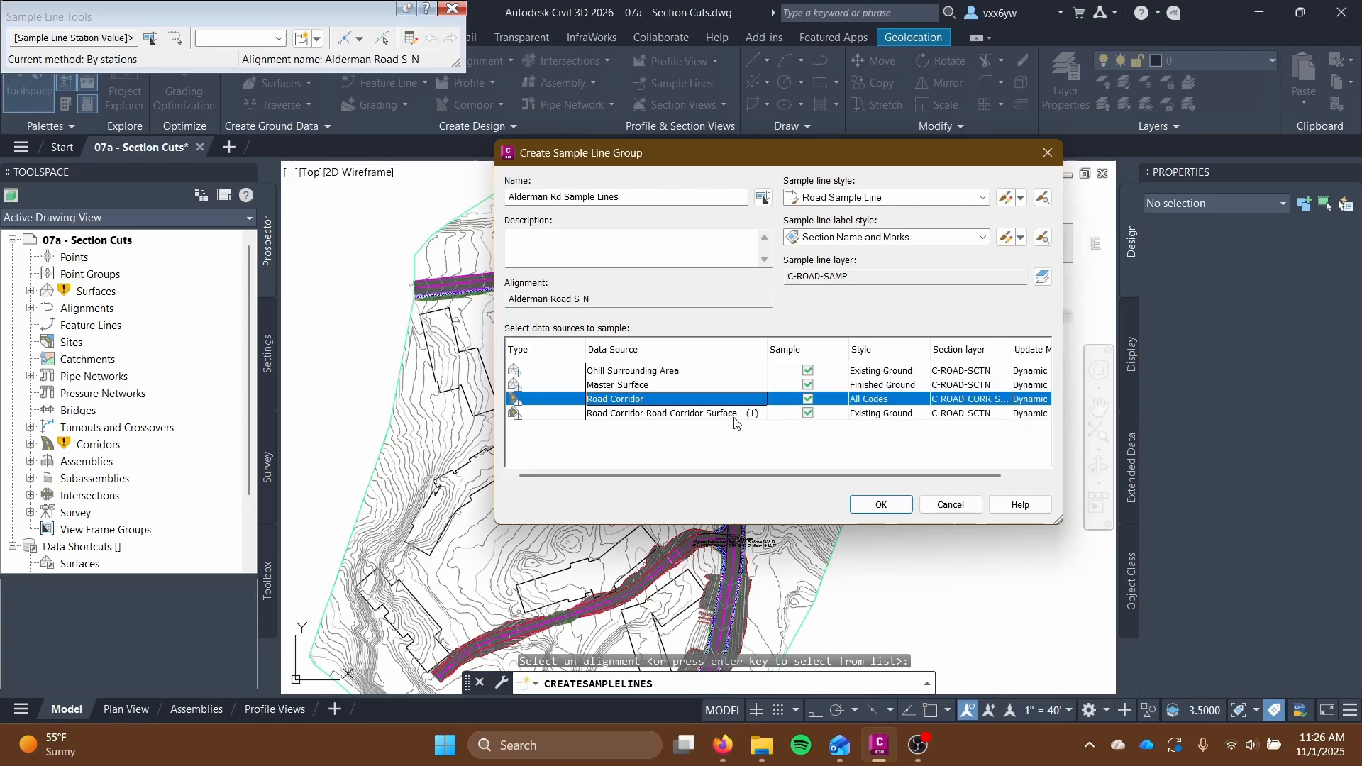
Exclude Road Corridor Surface - (1) from sampling and create the sample line group.
left_click(806, 414)
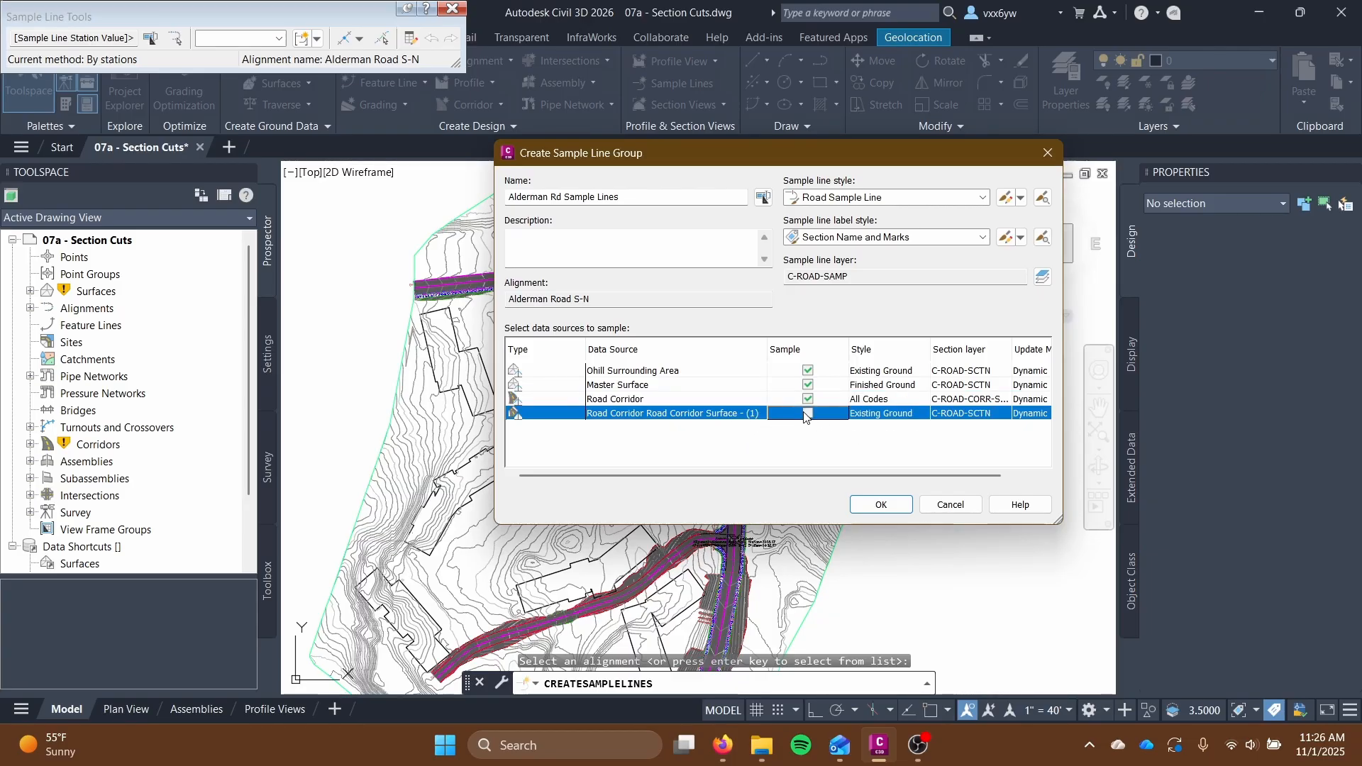
left_click(663, 387)
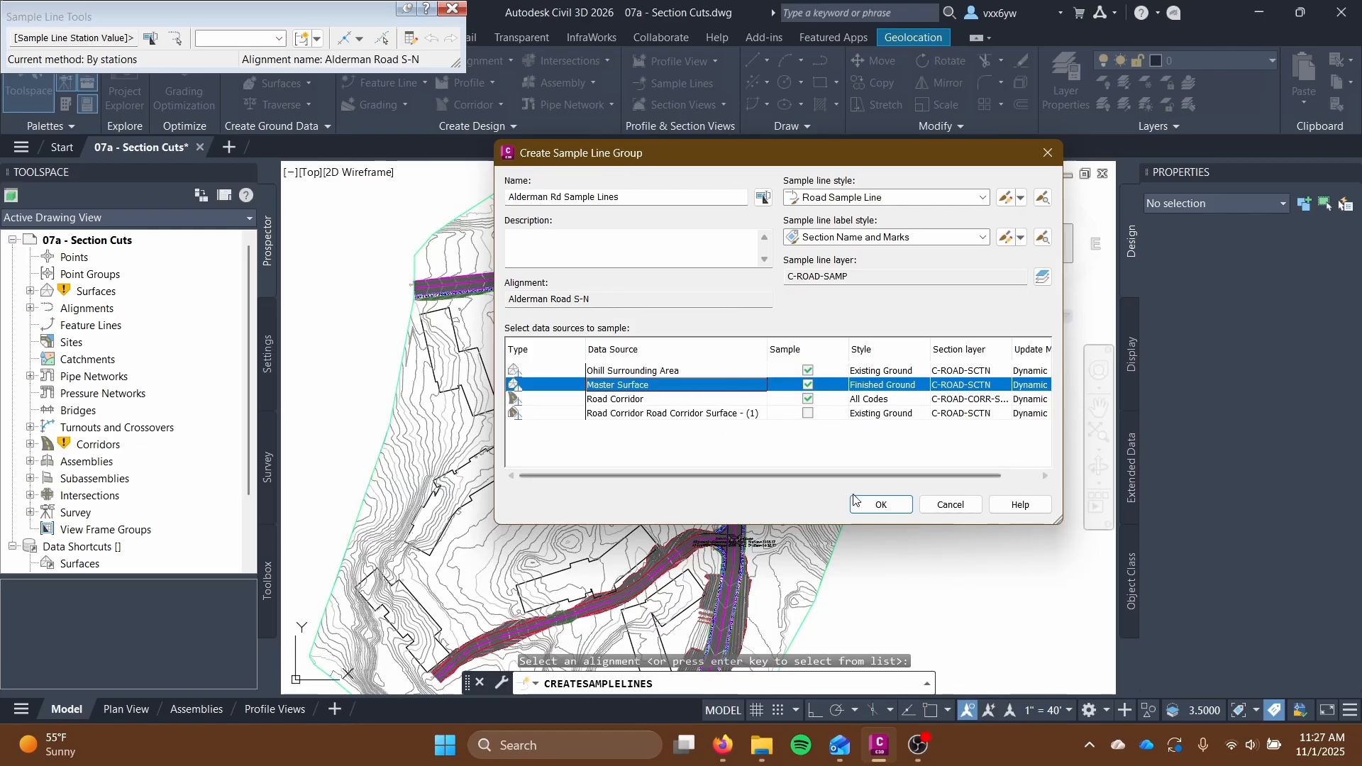
left_click(881, 504)
mouse_move(108, 14)
left_mouse_down()
mouse_move(496, 277)
mouse_move(673, 285)
mouse_move(628, 291)
mouse_move(675, 325)
mouse_move(595, 219)
mouse_move(555, 197)
mouse_move(551, 211)
left_mouse_up()
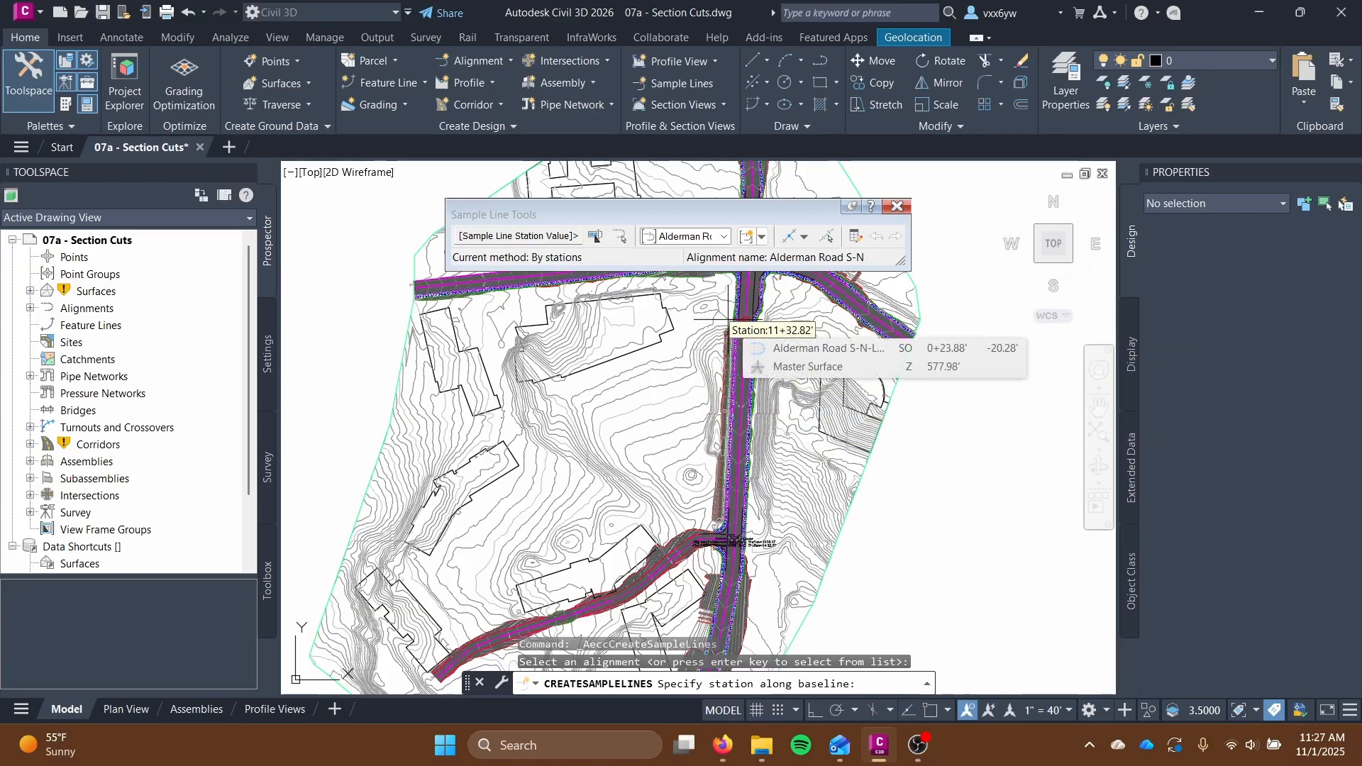
left_click(762, 237)
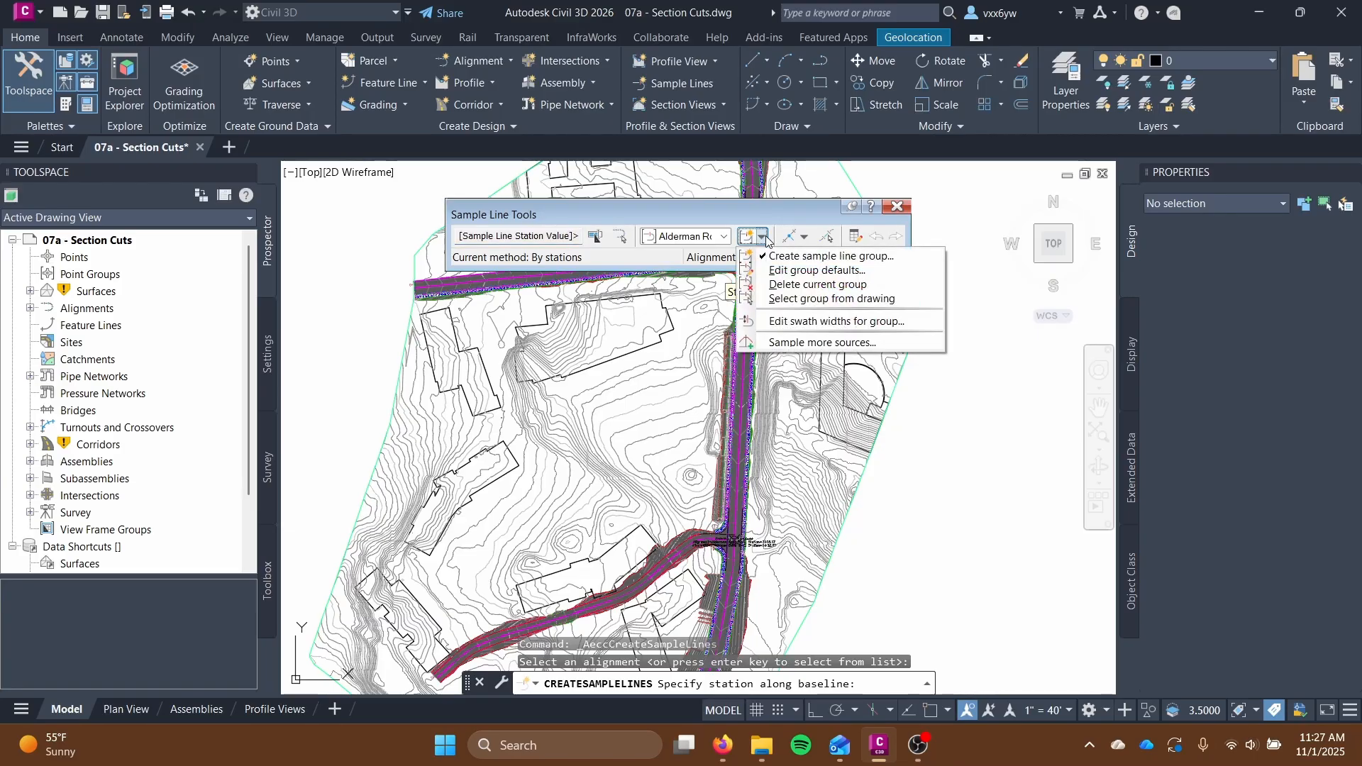
left_click(725, 237)
left_click(725, 237)
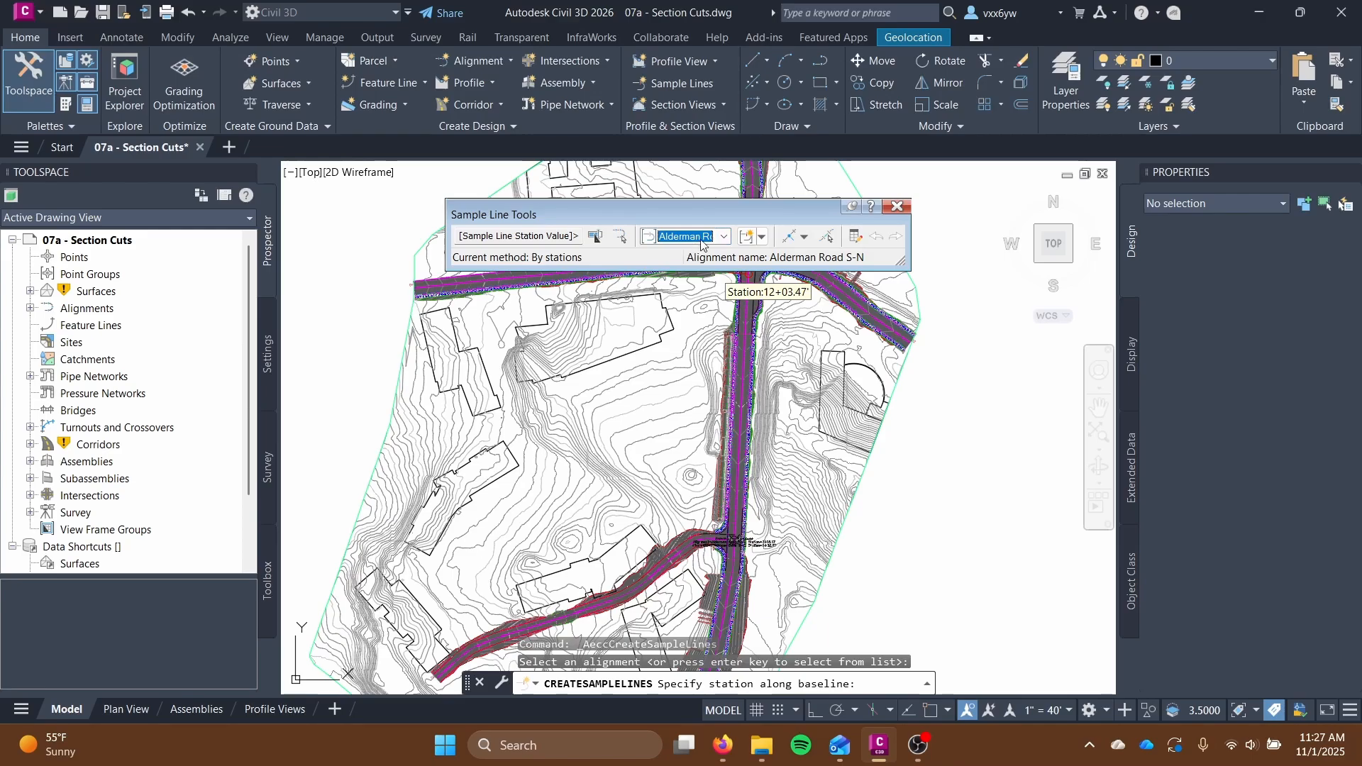
left_click(744, 236)
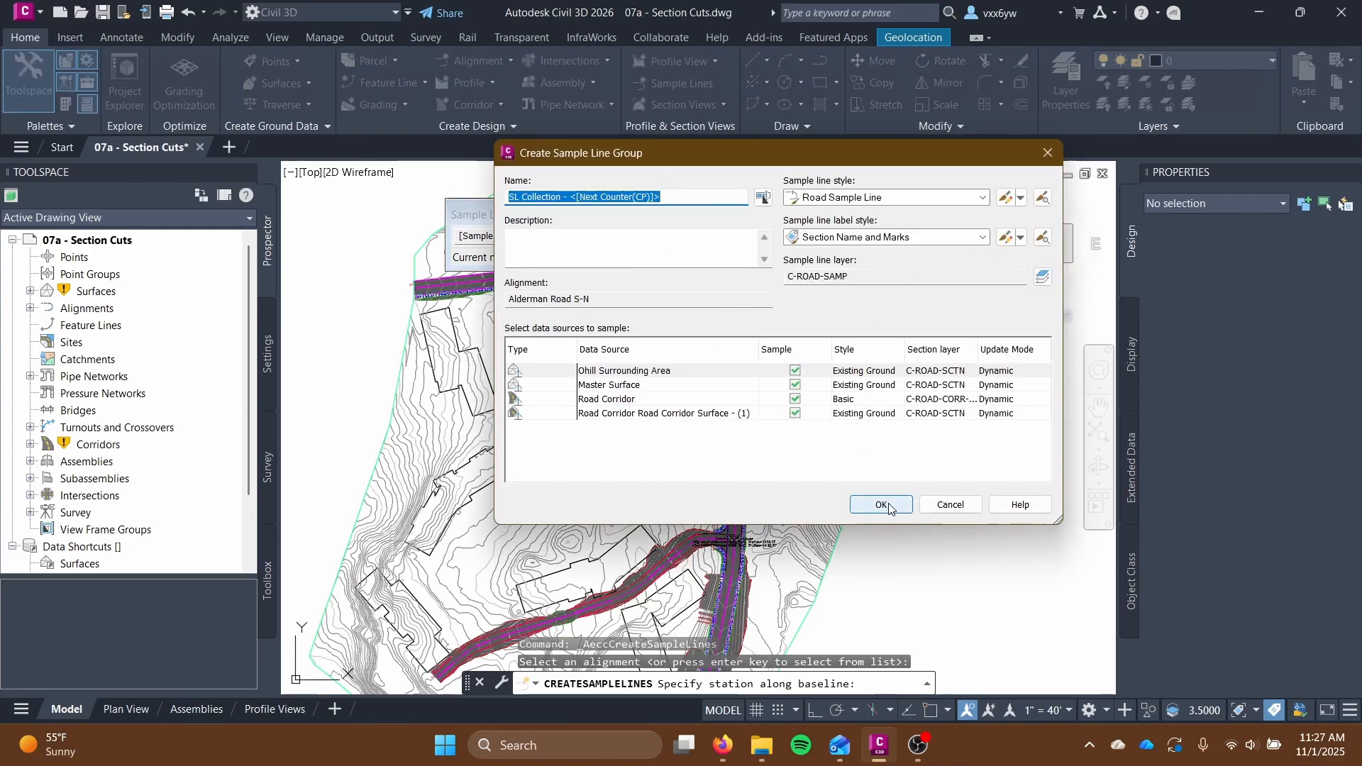
left_click(946, 508)
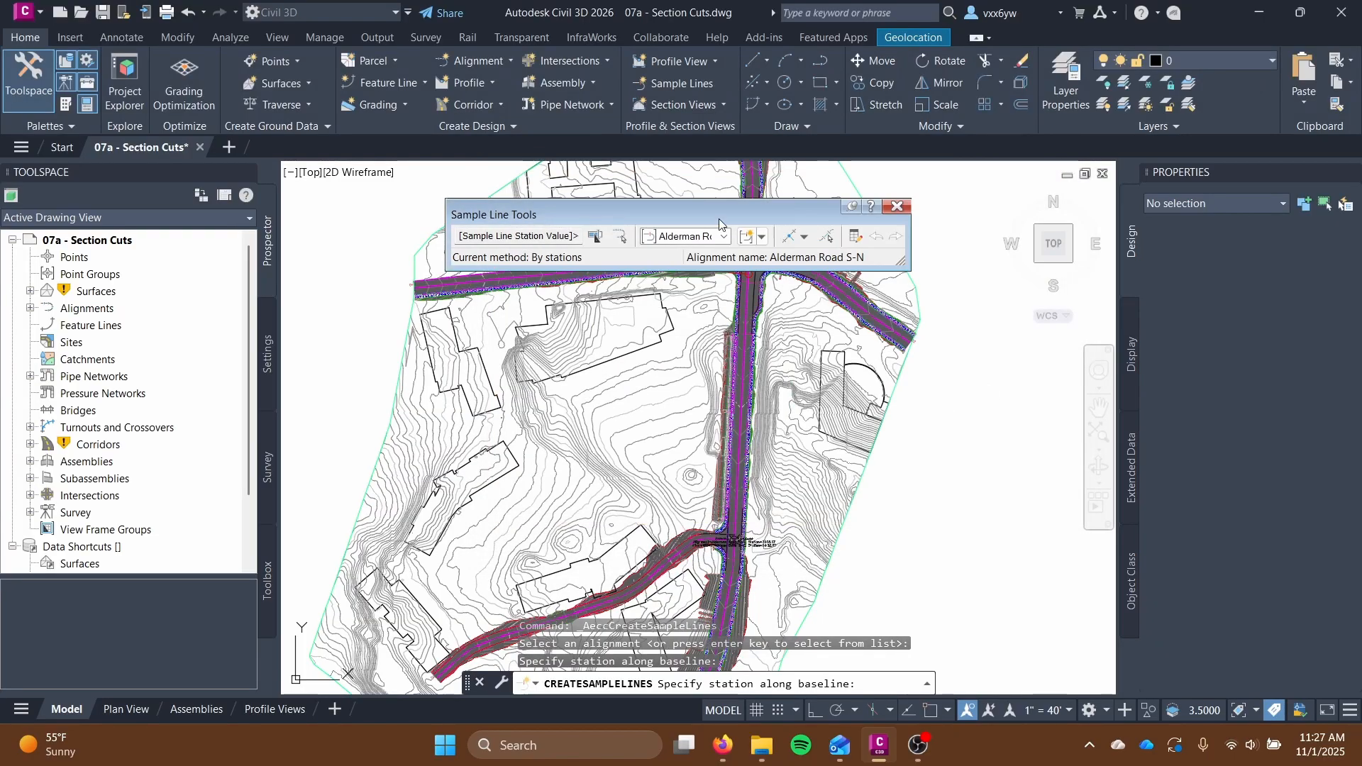
left_click(763, 238)
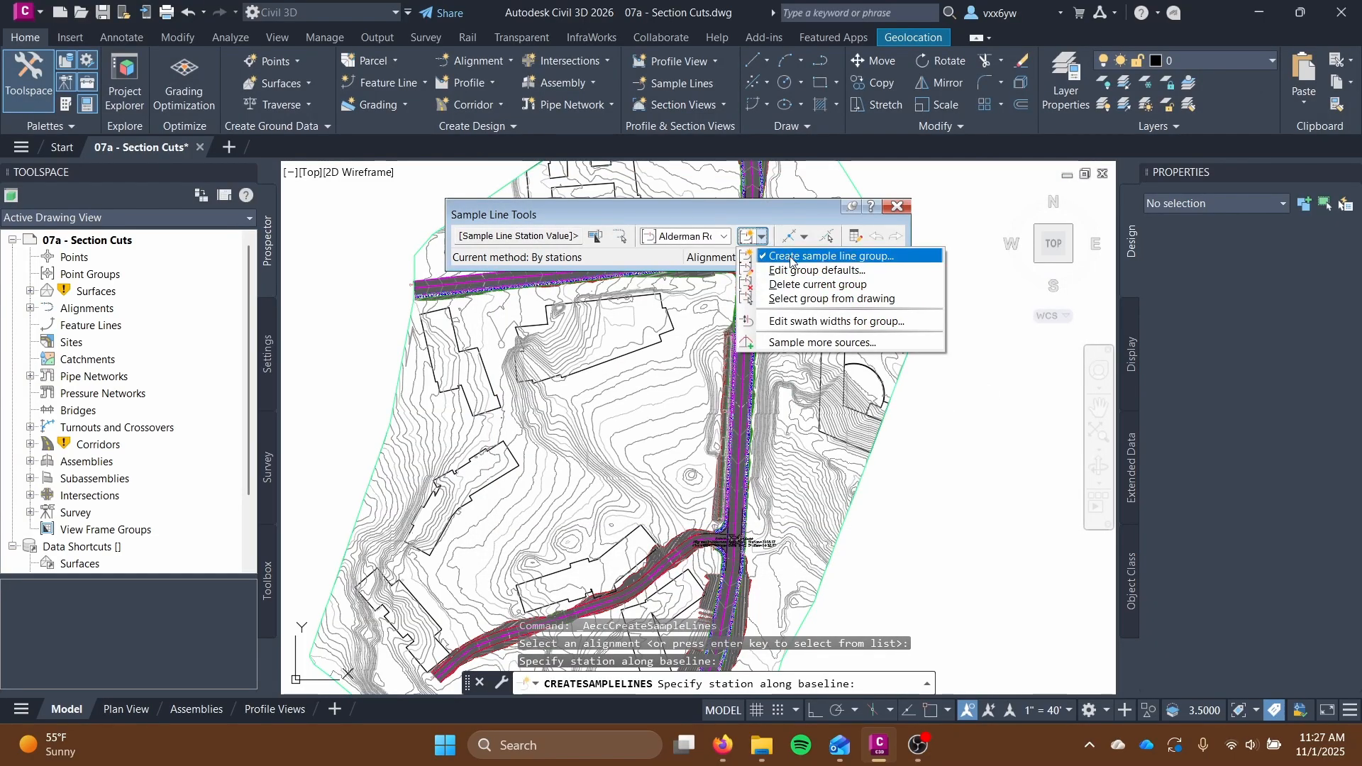
left_click(792, 262)
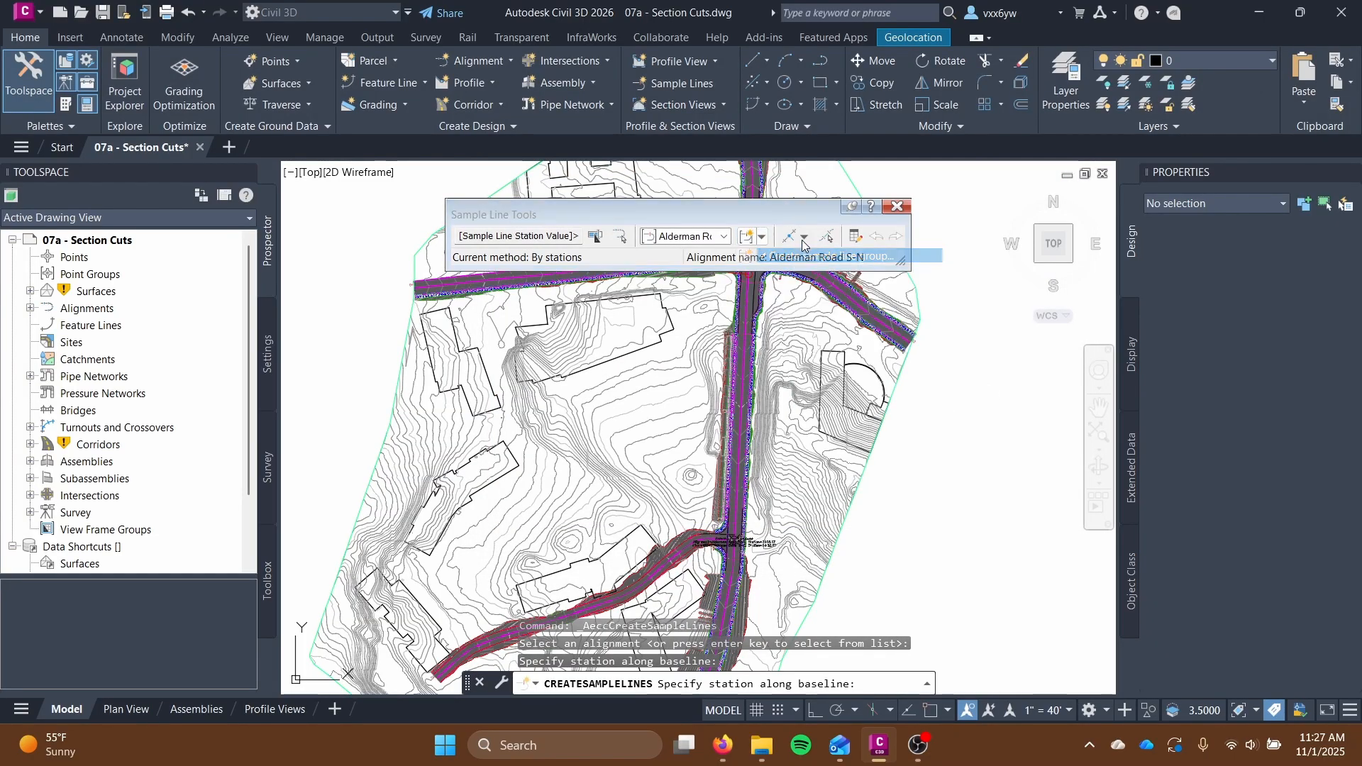
left_click(949, 505)
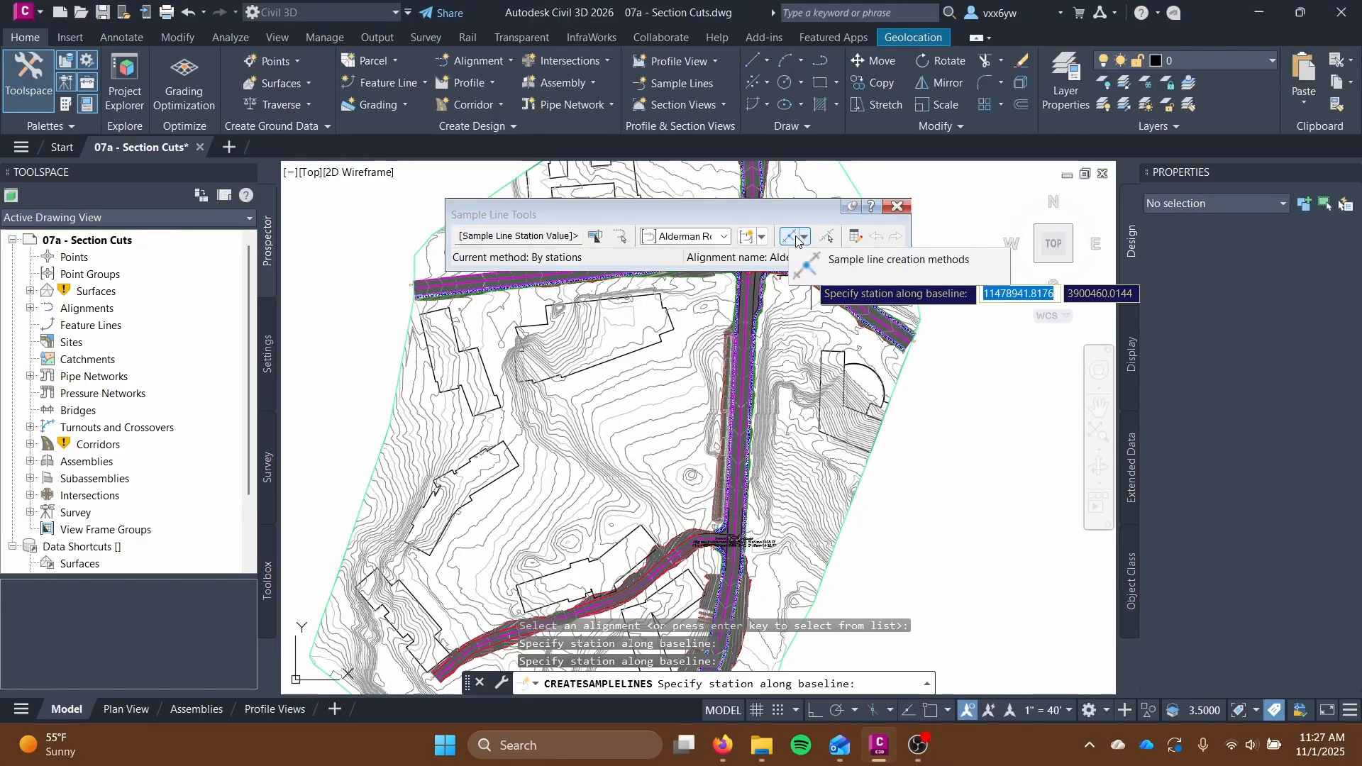
Choose to create the sample lines by range of stations along Alderman Road S-N.
left_click(804, 240)
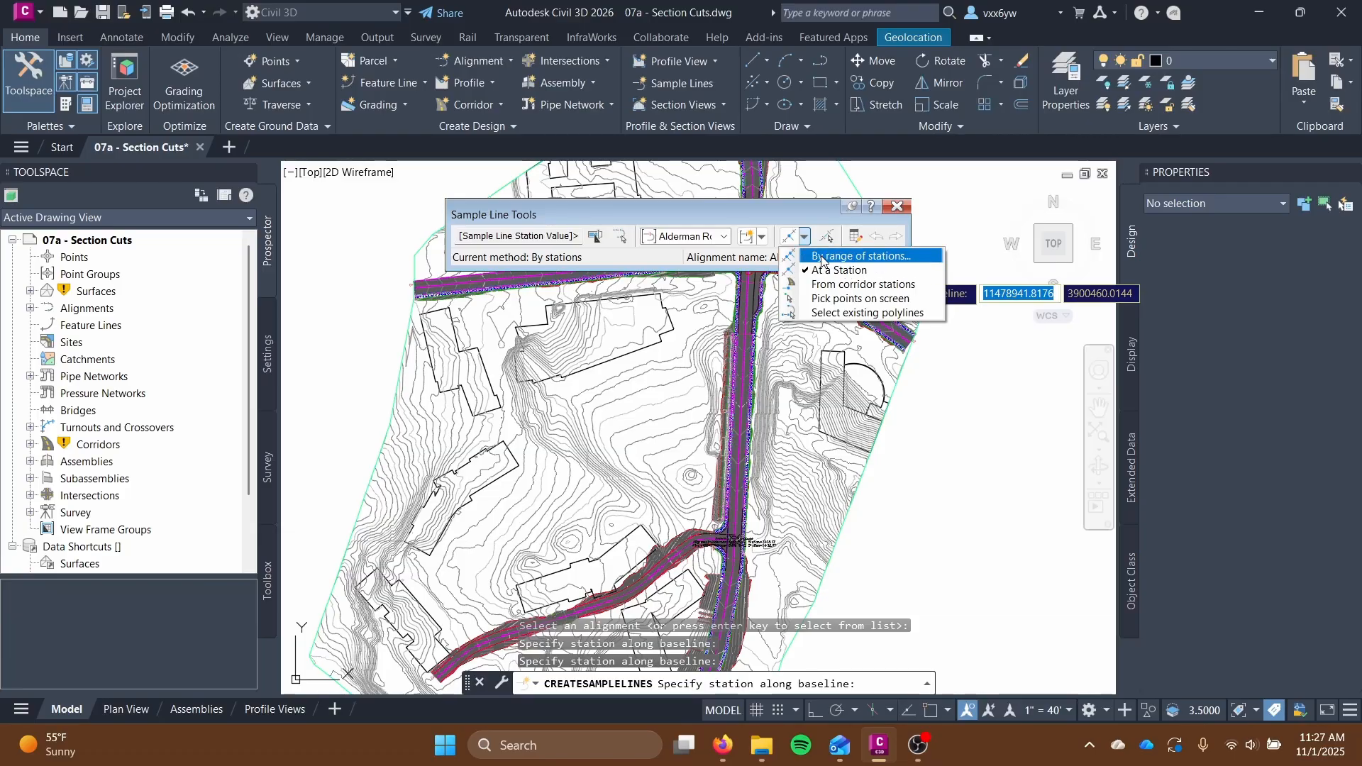
left_click(860, 256)
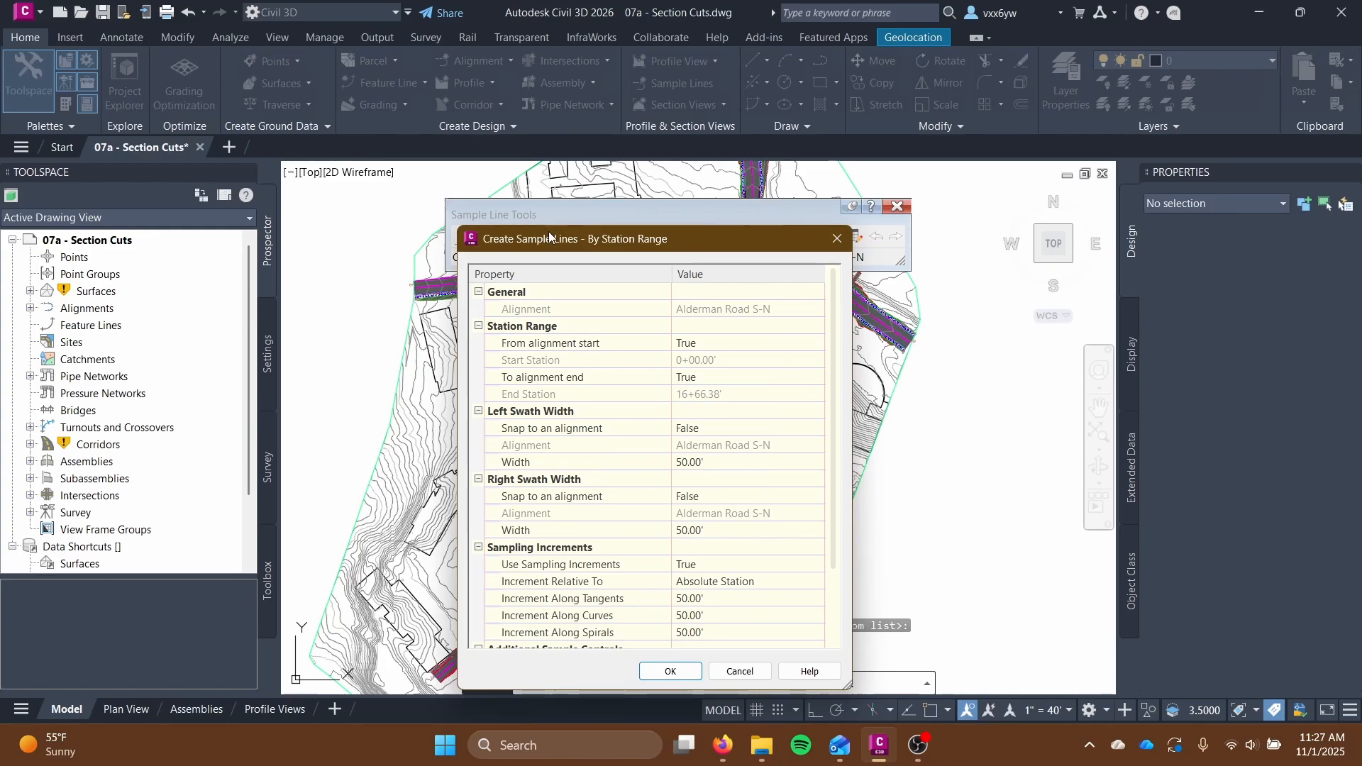
left_click_drag(549, 236, 625, 163)
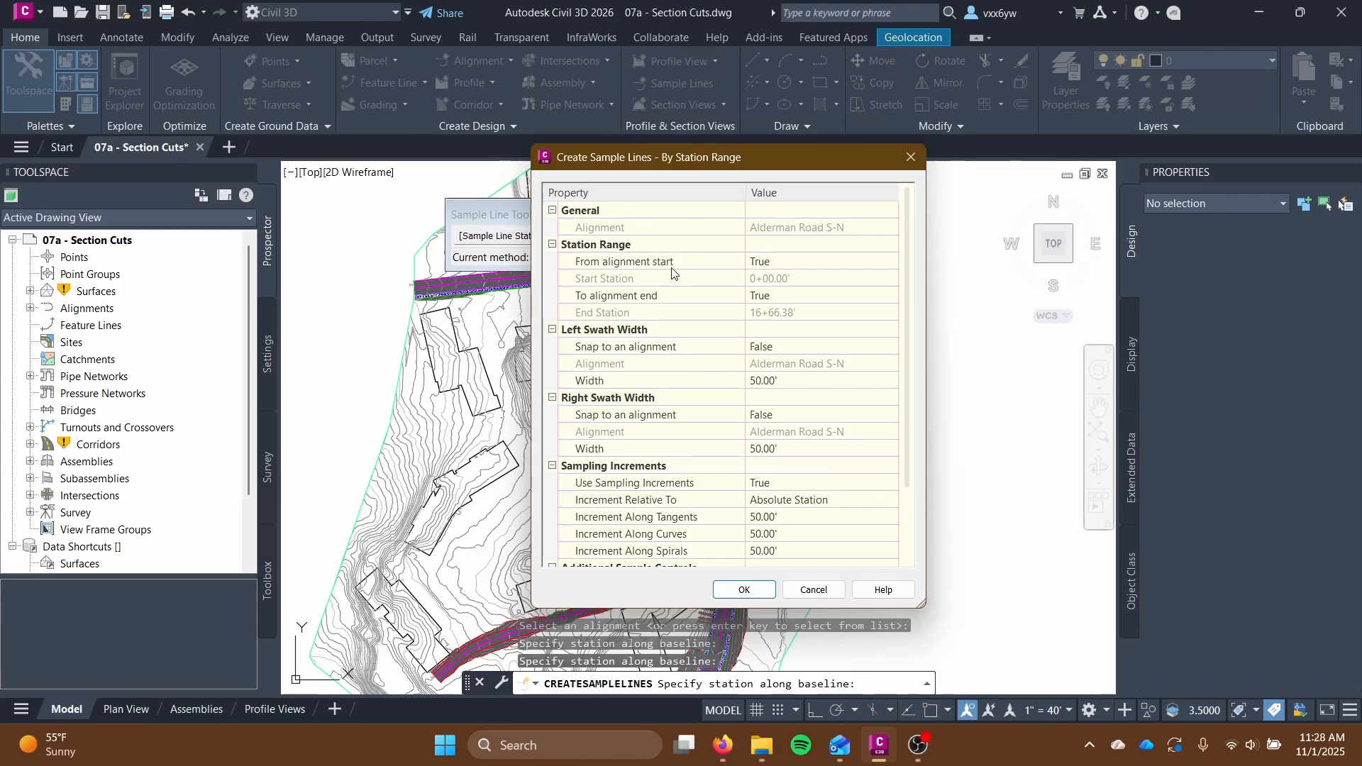
Review the start and end stations of the station range against the Alderman Road alignment, along with the swath width and sampling increment settings.
left_click(779, 282)
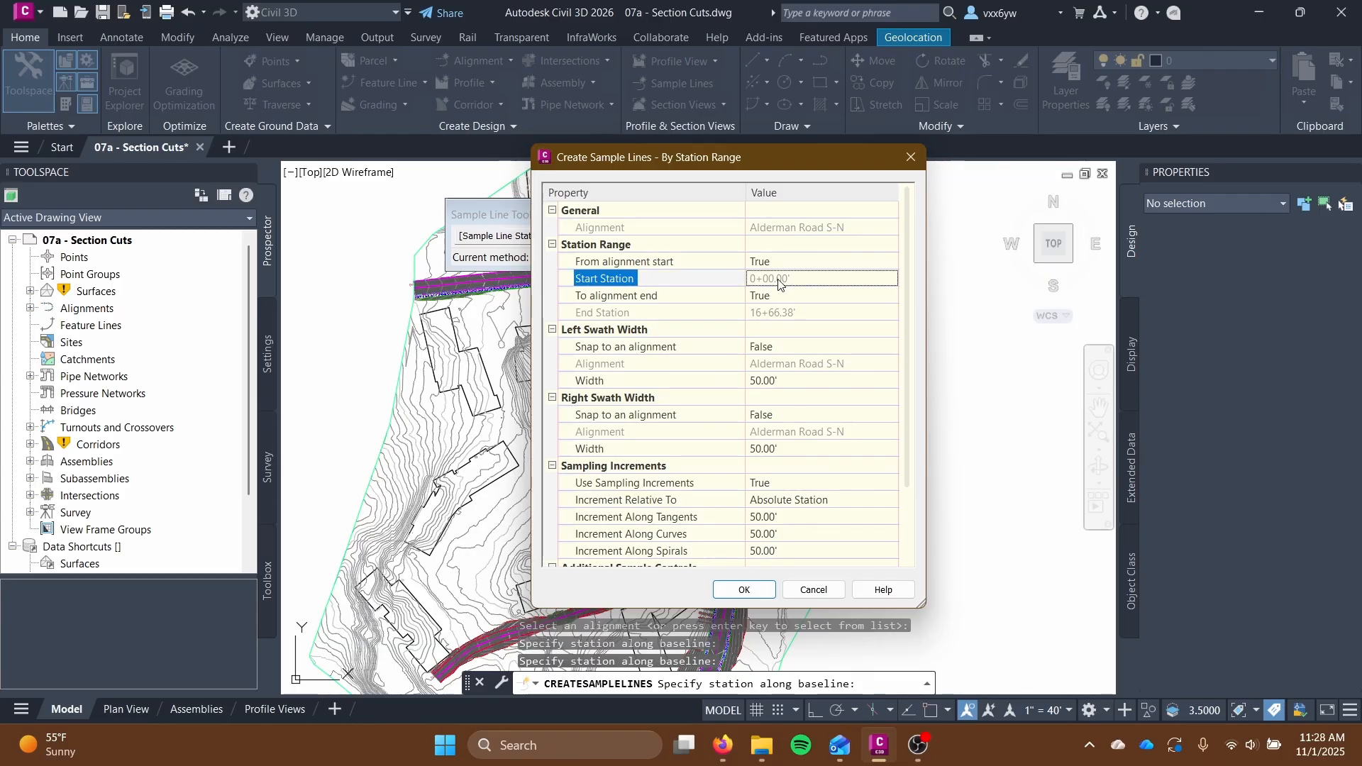
left_click(714, 317)
left_click(792, 280)
left_click(784, 312)
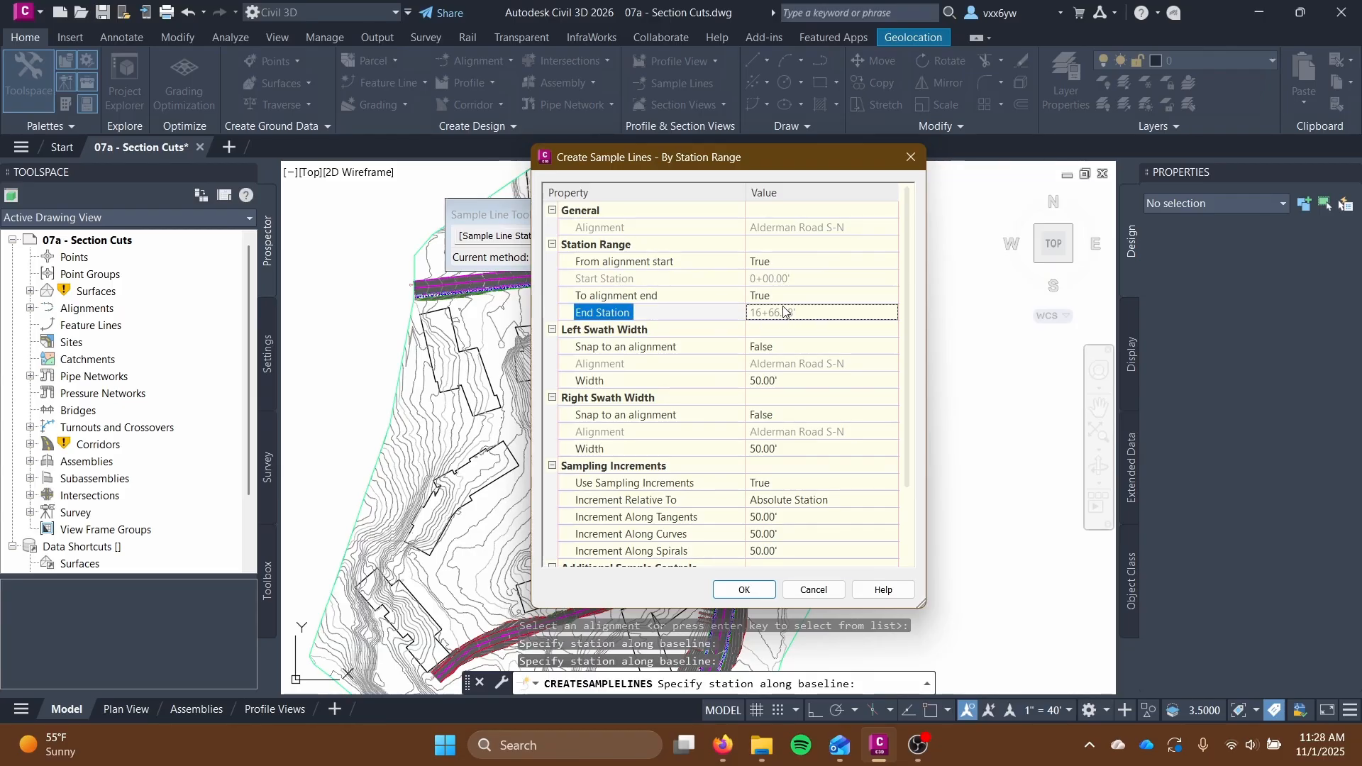
left_click_drag(698, 150, 304, 173)
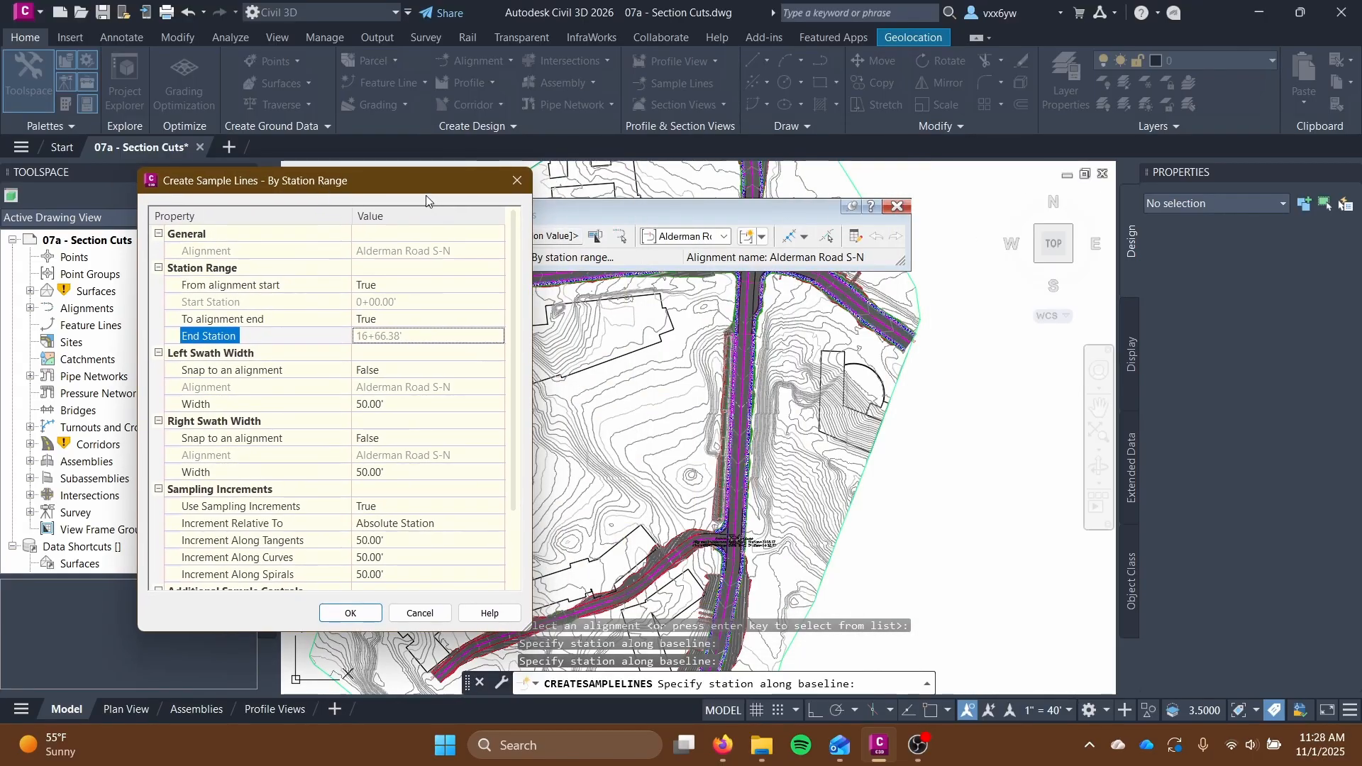
left_click_drag(426, 194, 818, 161)
scroll(663, 303, "down", 1)
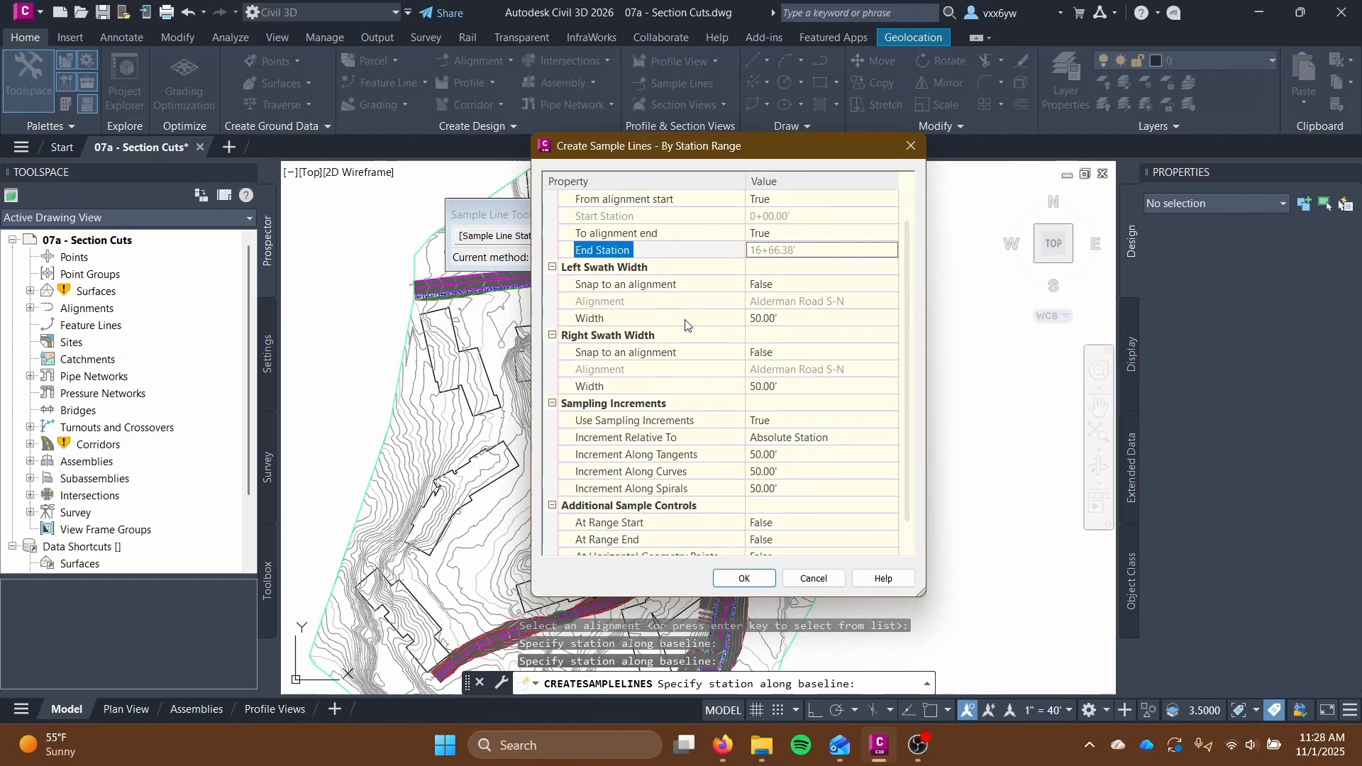
Set the left swath width of the sample lines to 100 ft.
left_click(686, 319)
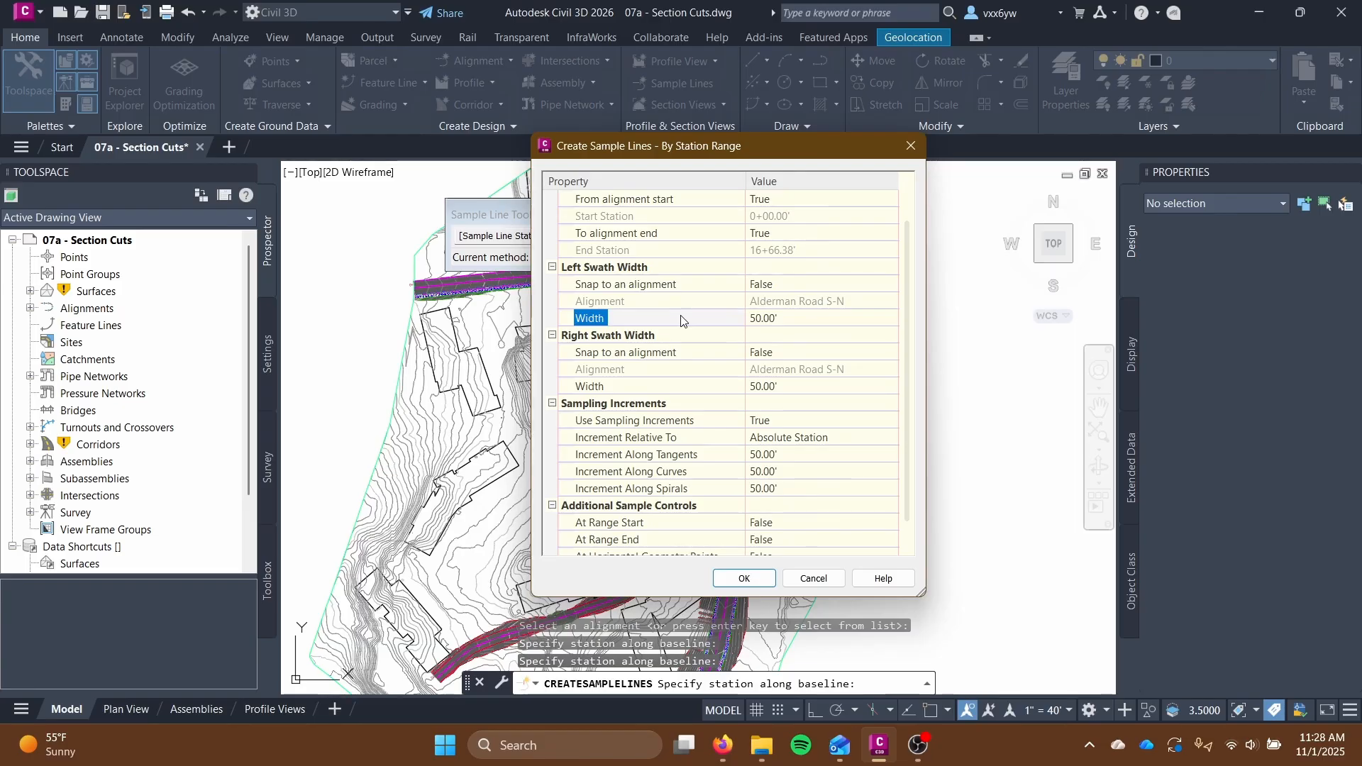
left_click(806, 319)
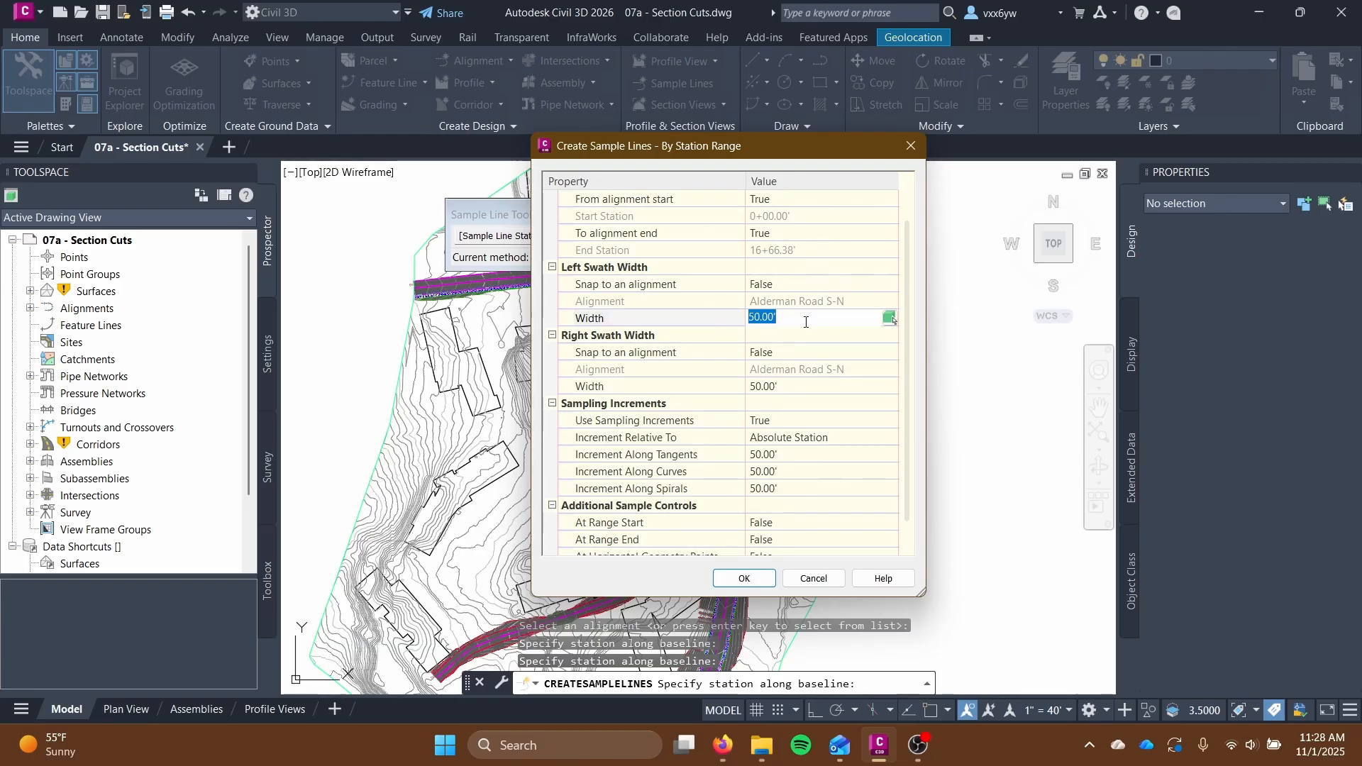
type("100")
key("Return")
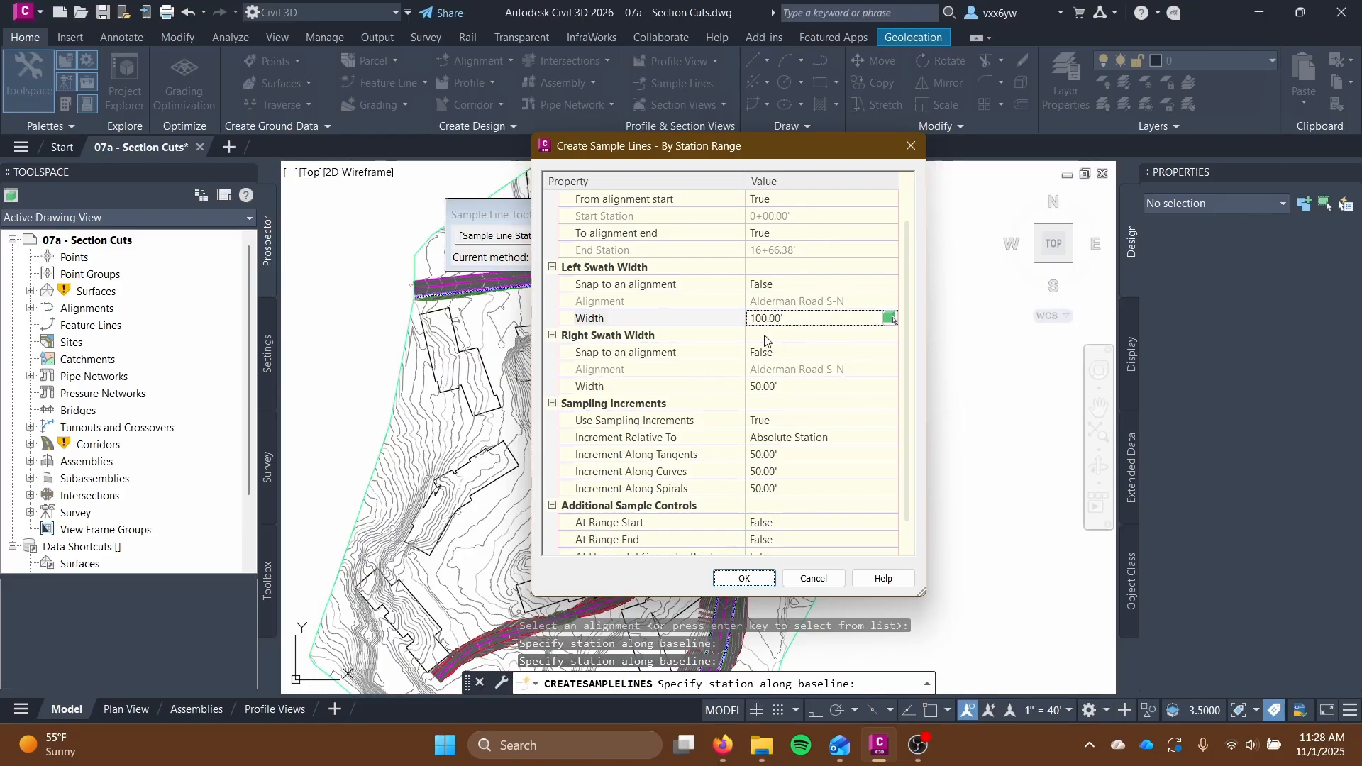
scroll(685, 335, "up", 1)
scroll(699, 342, "down", 1)
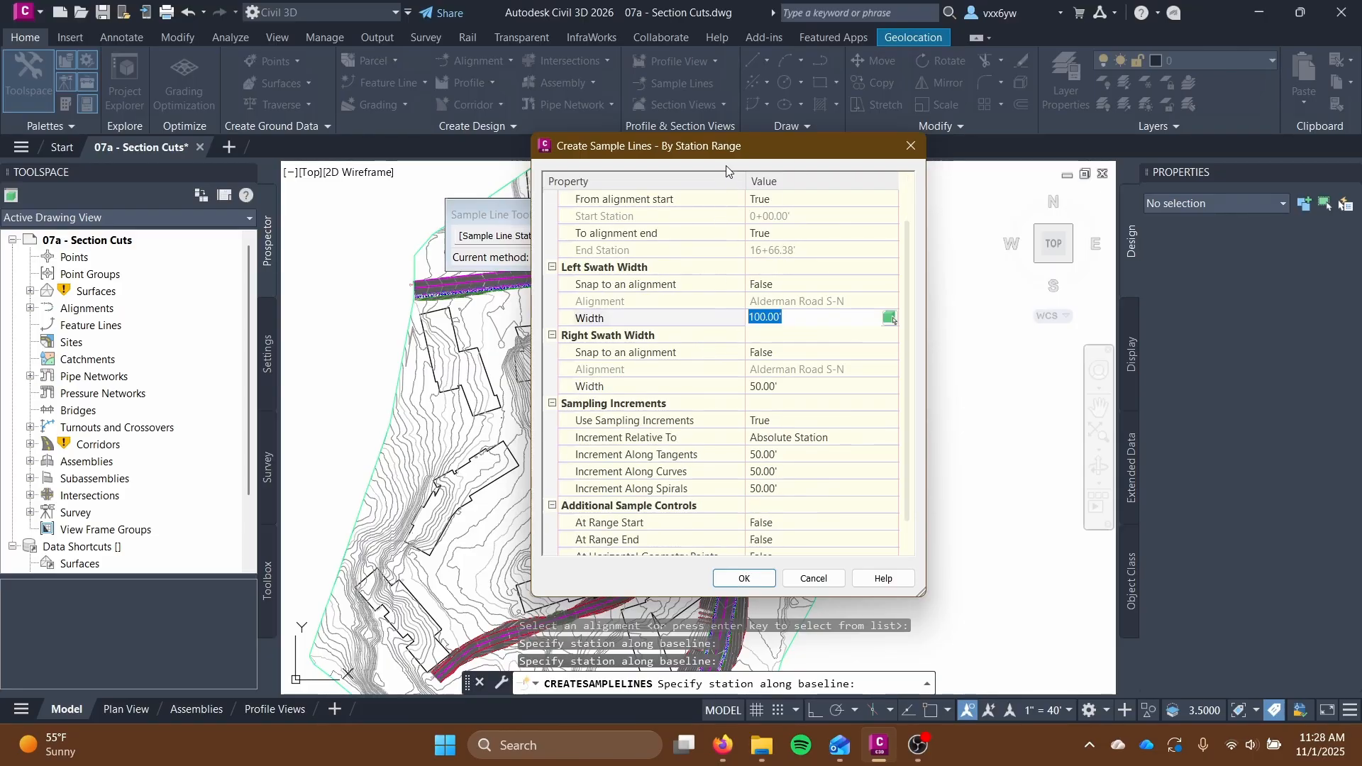
Set the right swath width of the sample lines to 100 ft.
left_click_drag(726, 165, 411, 186)
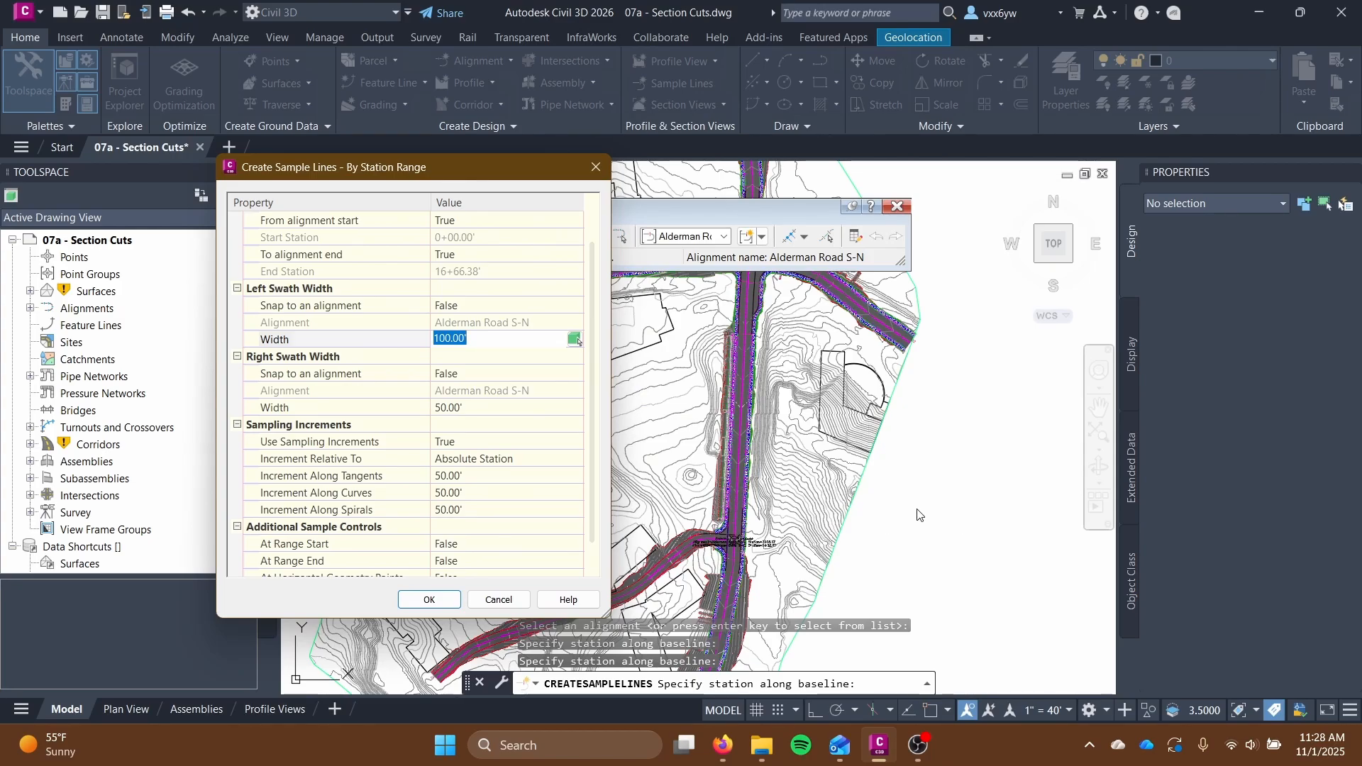
left_click_drag(402, 171, 756, 140)
left_click(821, 375)
type("100")
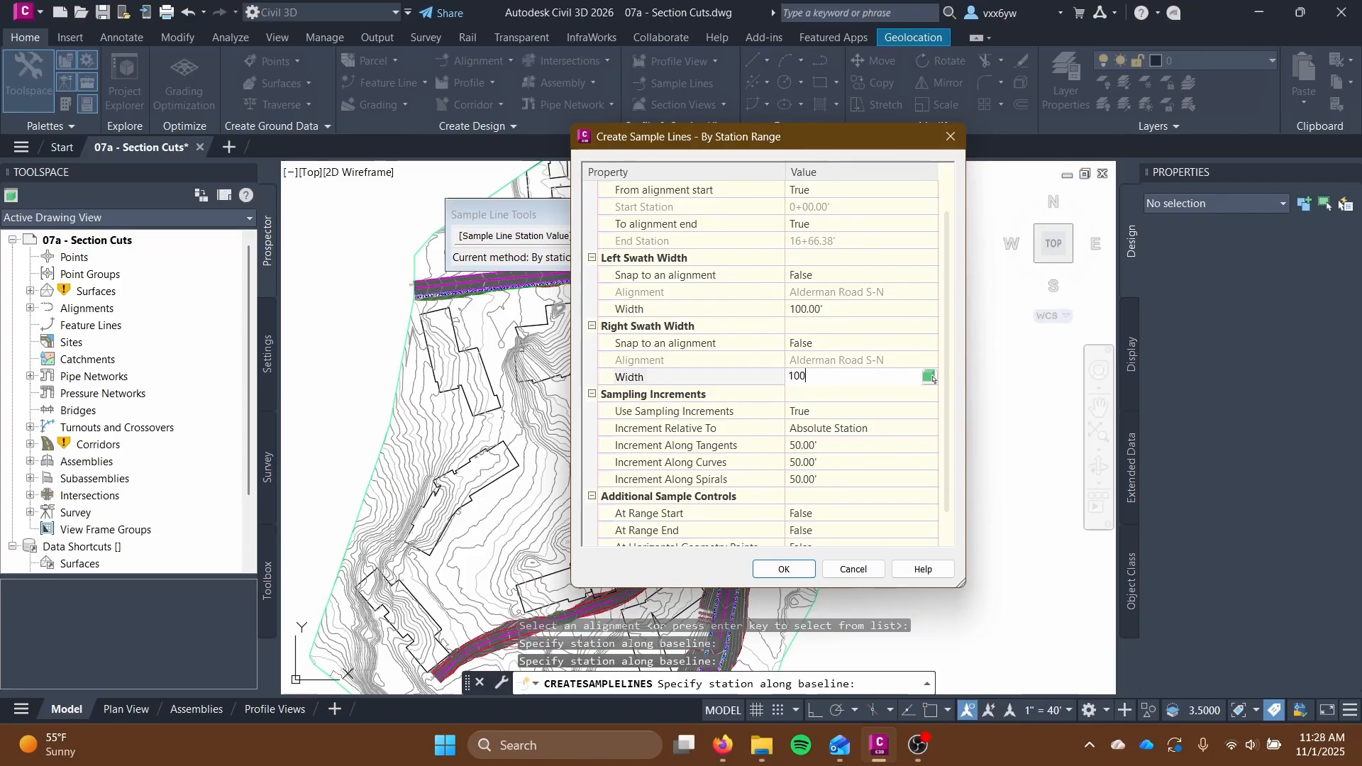
key("Return")
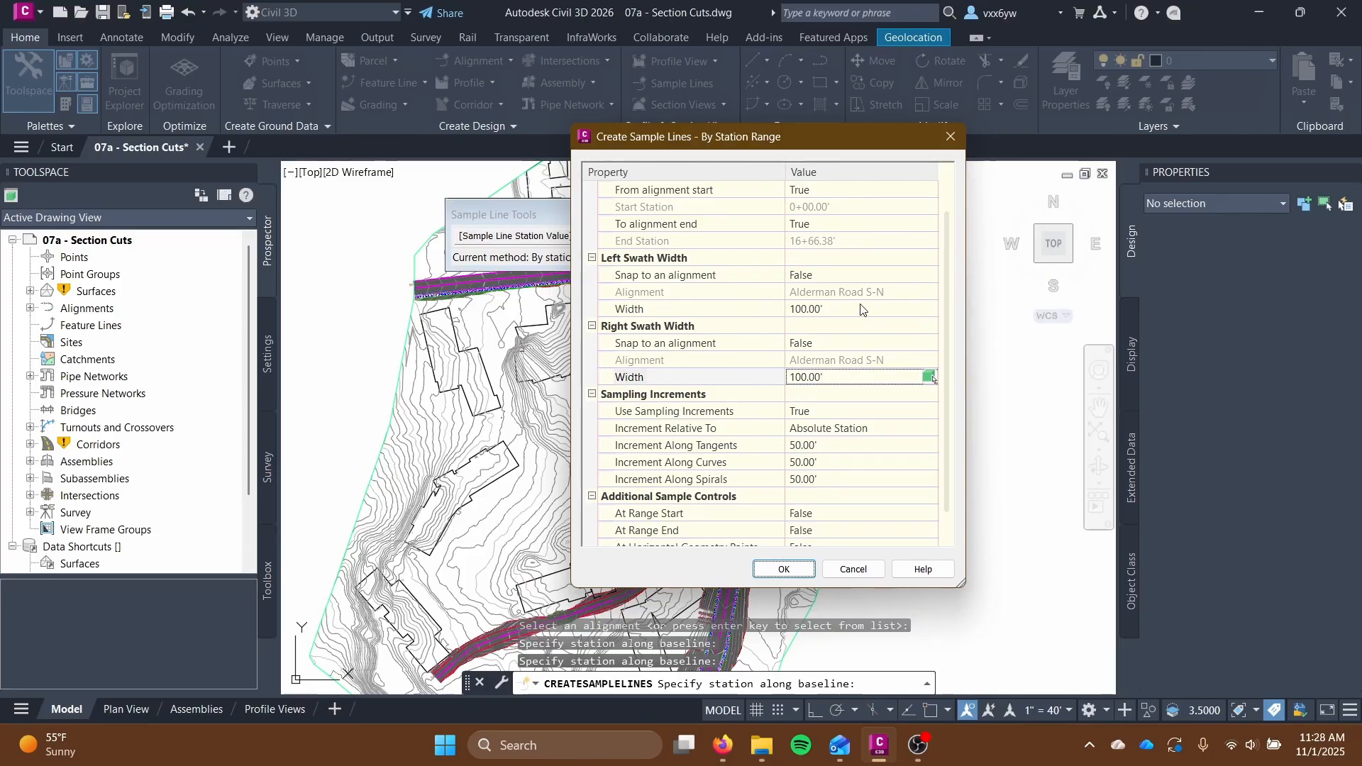
Set the sampling increment along curves to 25 ft and create the sample lines along Alderman Road S-N.
scroll(777, 356, "down", 2)
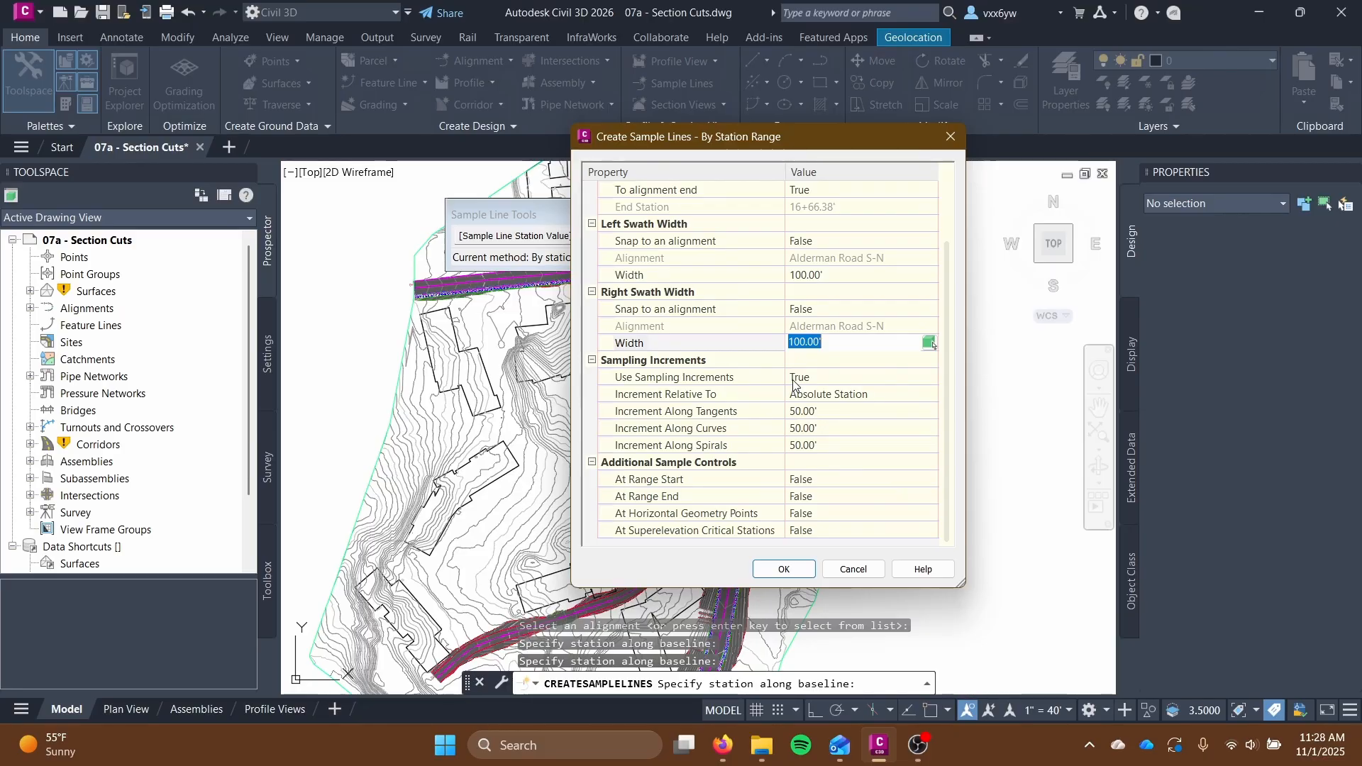
left_click(848, 410)
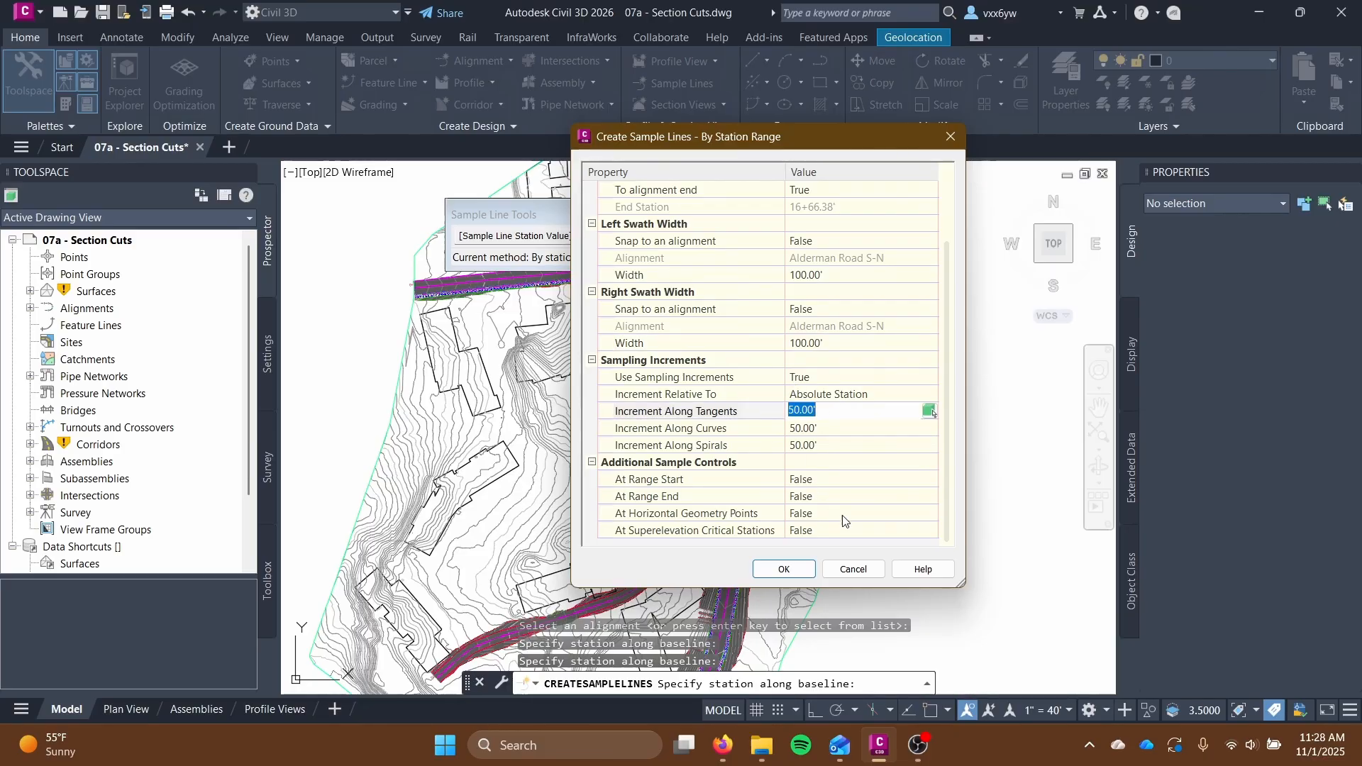
left_click(846, 432)
type("25")
key("Tab")
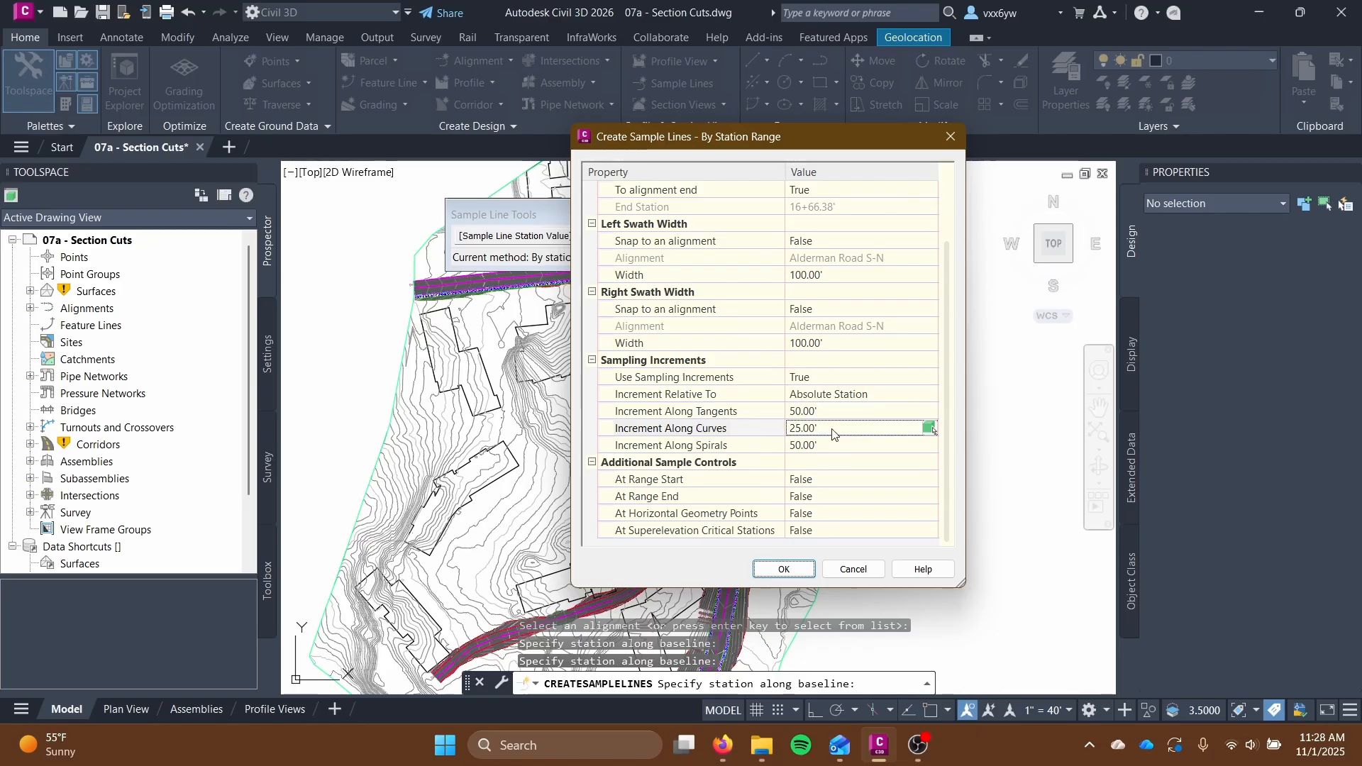
left_click(700, 432)
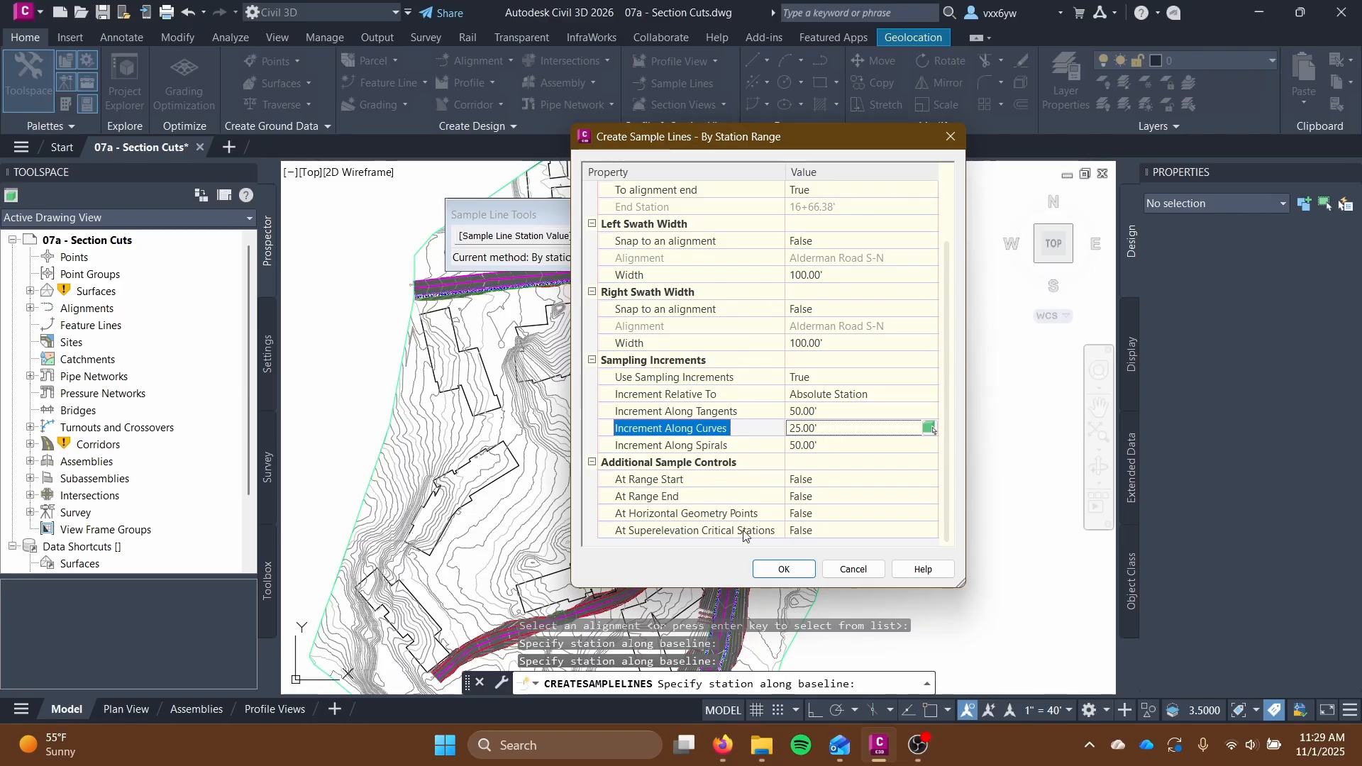
left_click(784, 568)
Examine the new sample lines along the full length of Alderman Road, including their spacing on curves and at the intersections.
scroll(807, 413, "down", 4)
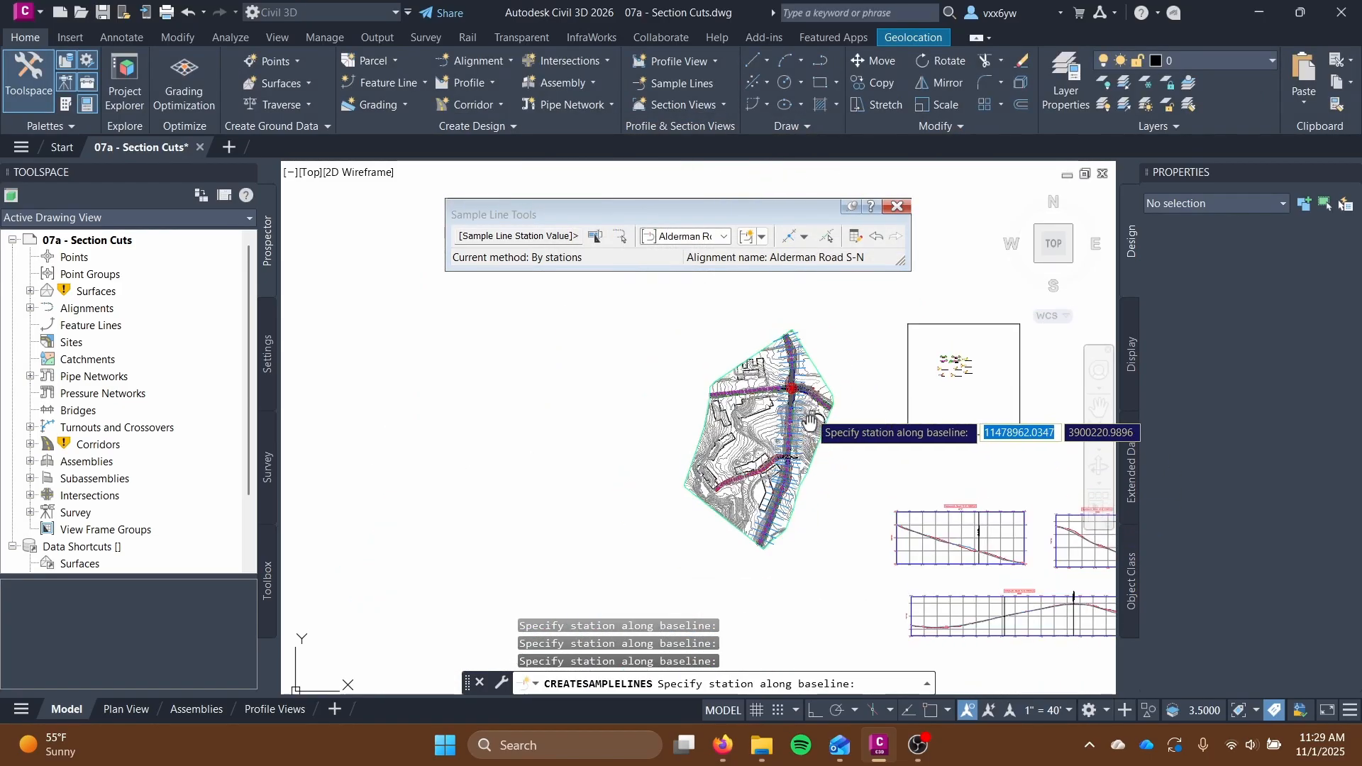
scroll(807, 383, "up", 8)
scroll(789, 502, "up", 2)
scroll(756, 365, "down", 4)
middle_click_drag(755, 365, 754, 537)
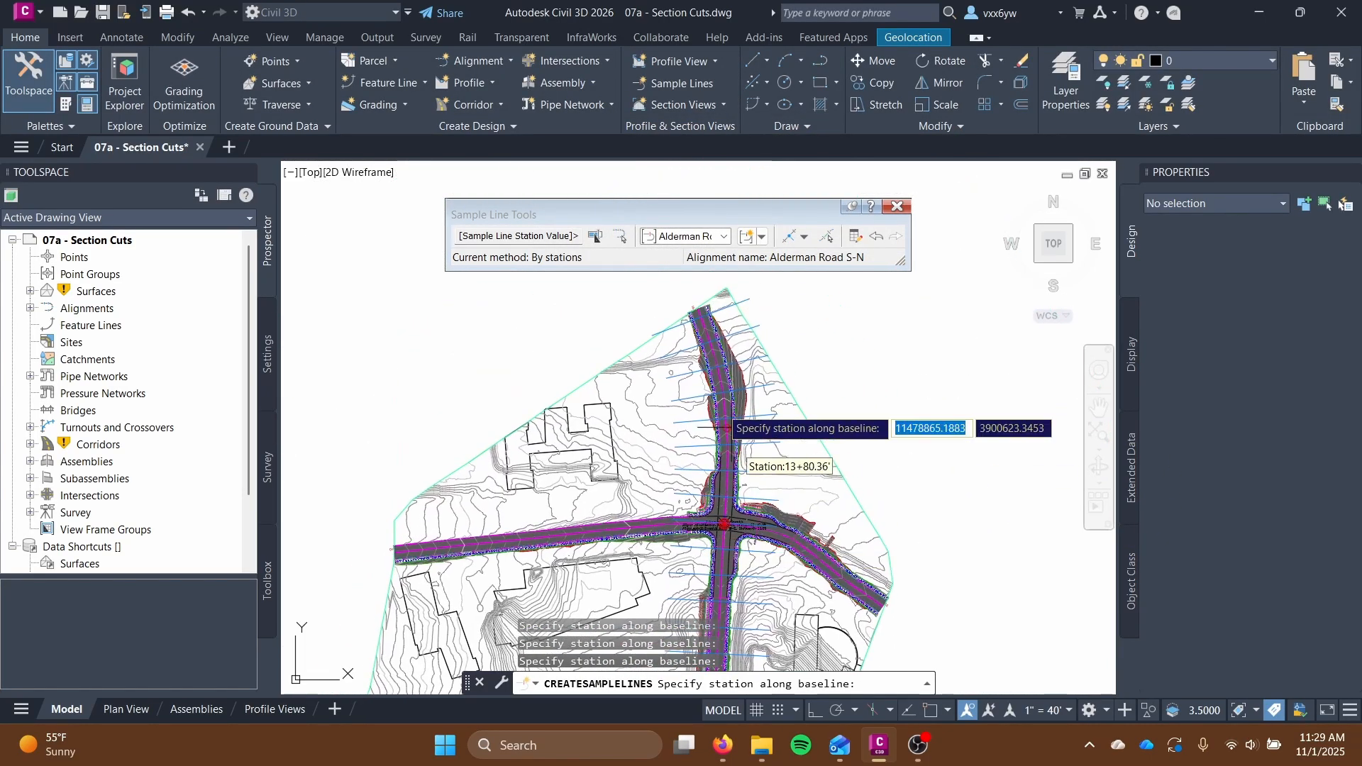
middle_click_drag(750, 620, 775, 209)
scroll(702, 496, "up", 4)
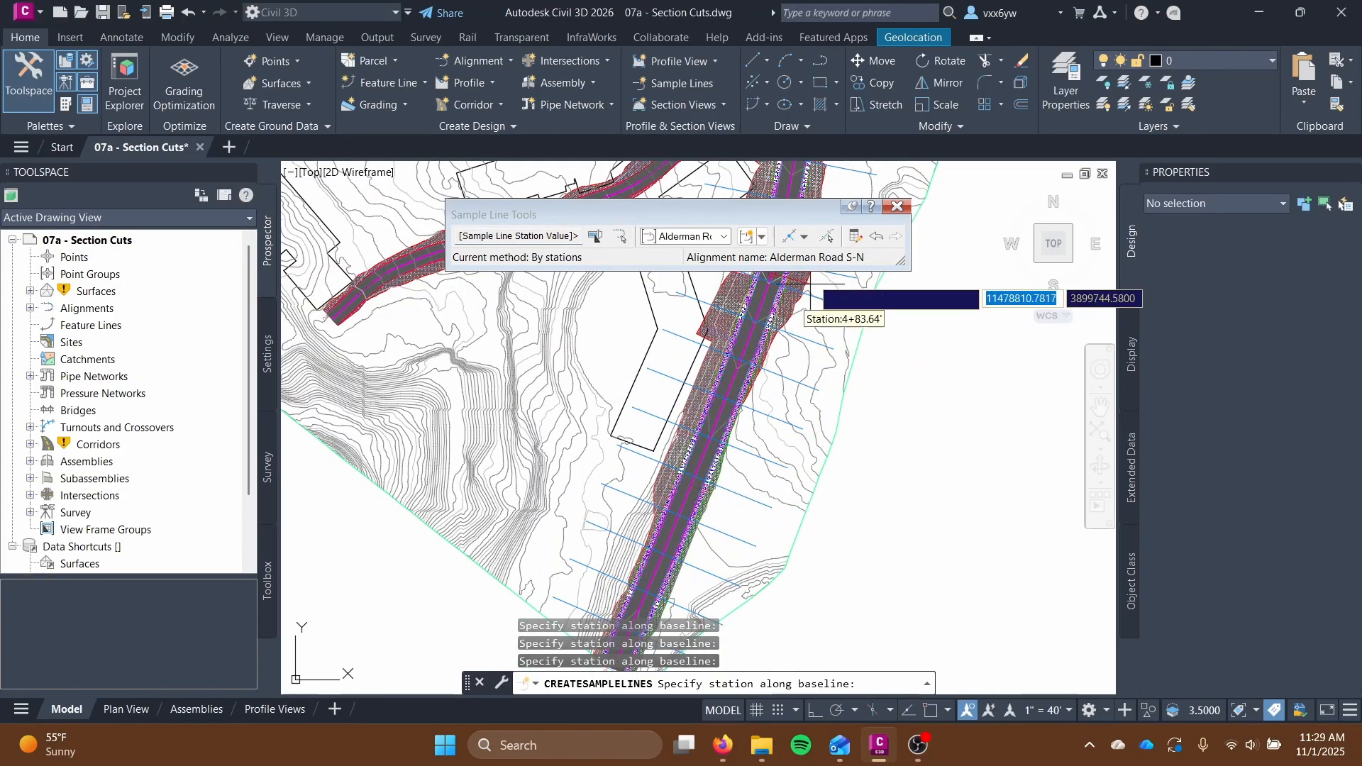
scroll(752, 319, "down", 4)
scroll(754, 390, "up", 5)
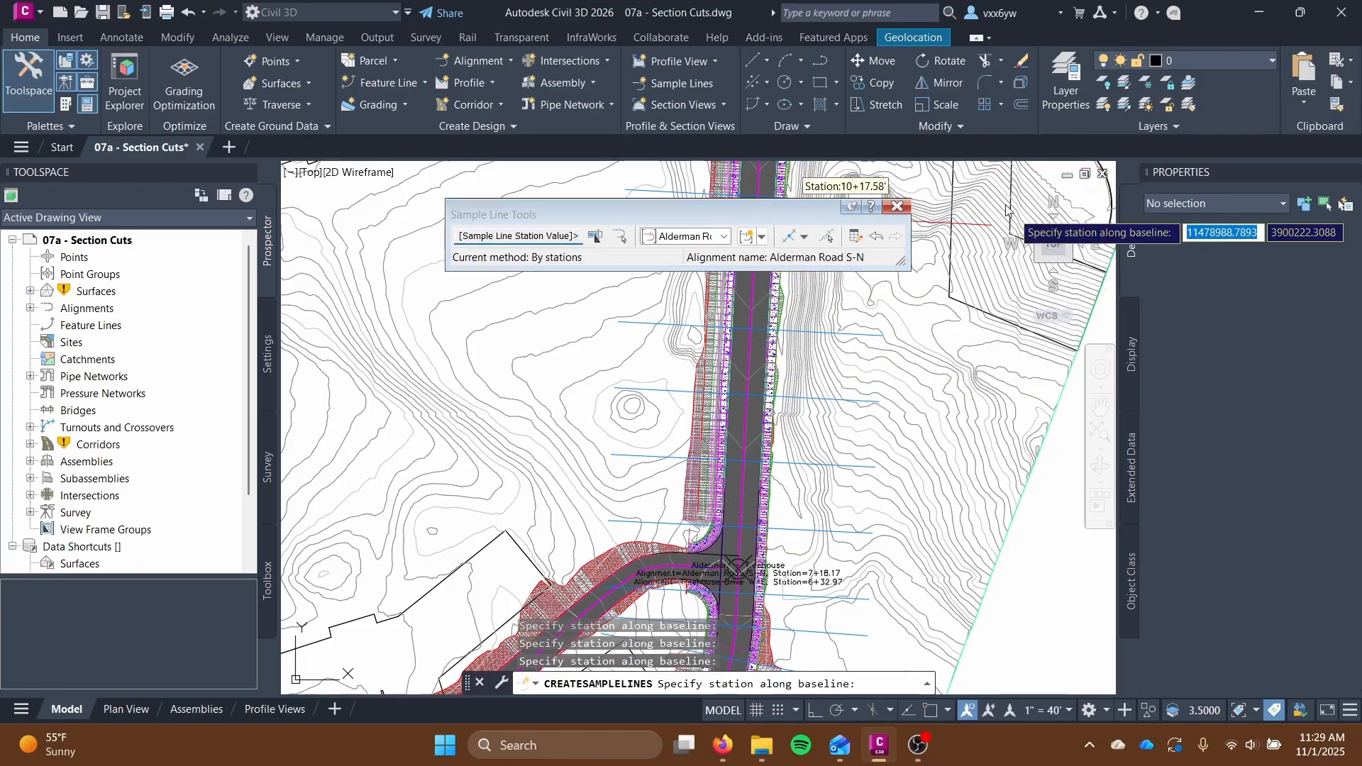
Finish sample line creation and dismiss the Panorama event viewer.
left_click(895, 207)
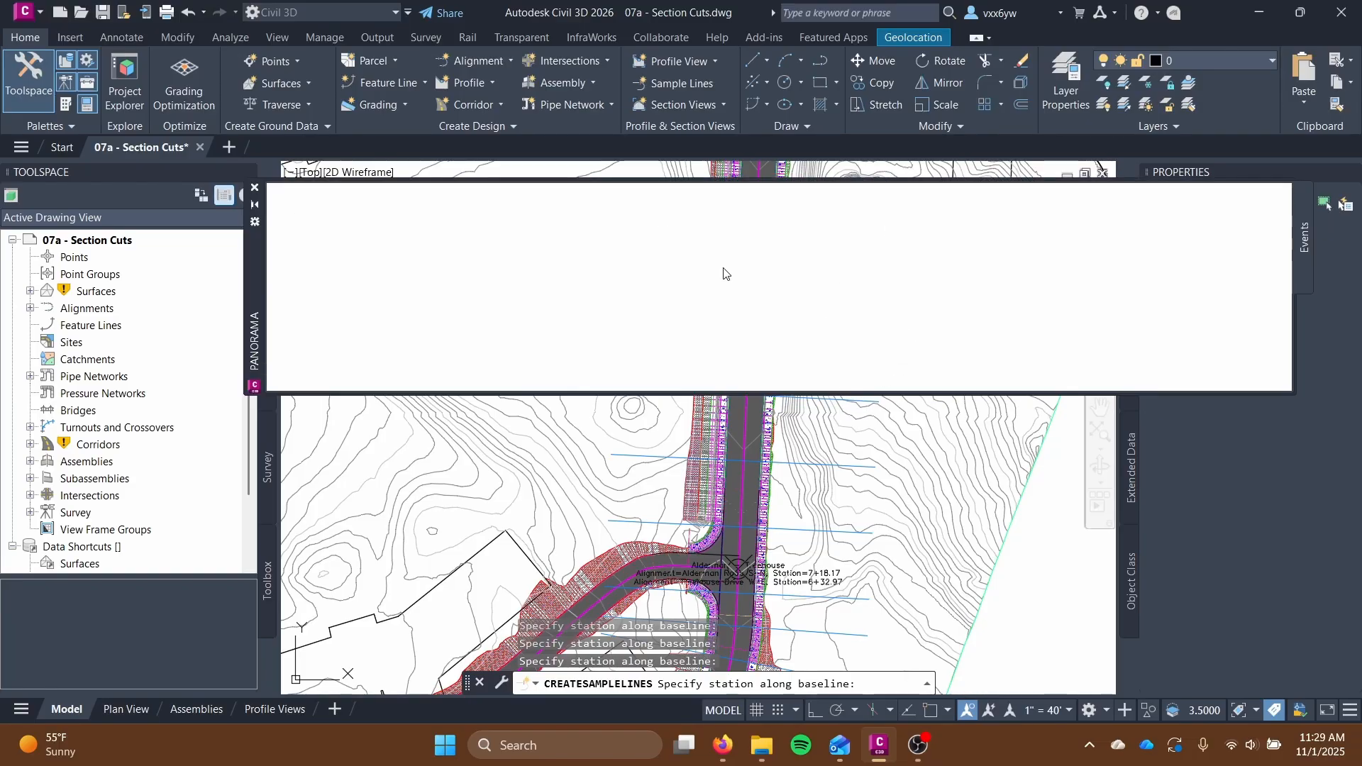
left_click(254, 188)
scroll(695, 368, "up", 4)
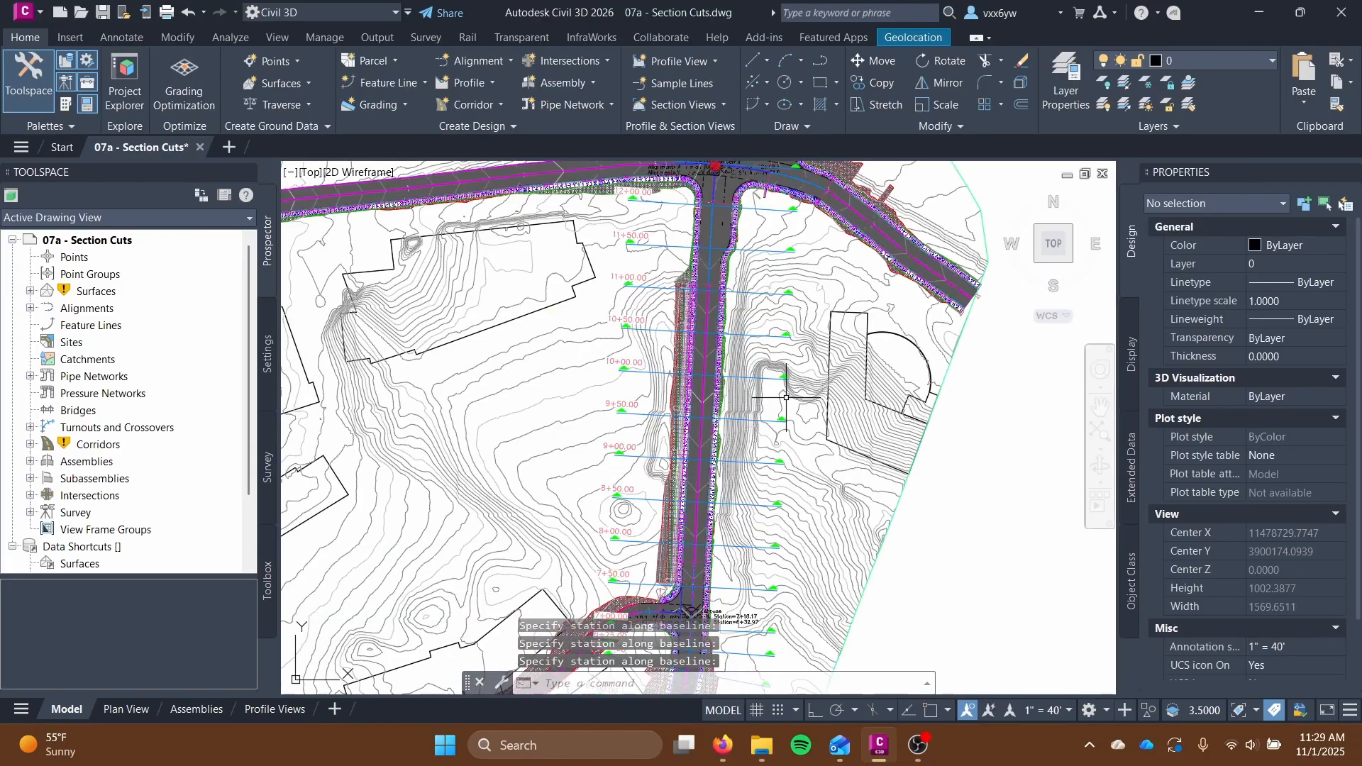
Check the sample line at station 10+00, clear the selection and save the drawing.
left_click(713, 364)
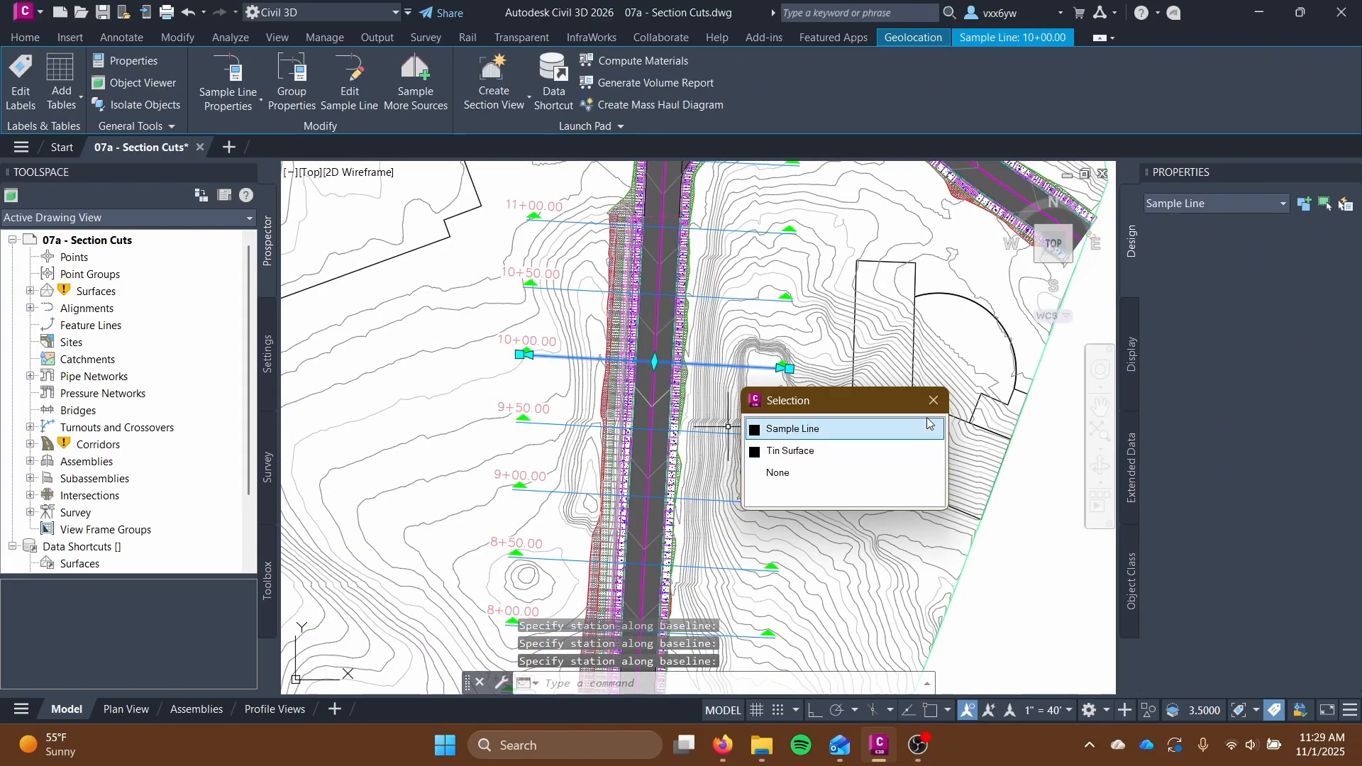
left_click(935, 395)
key("Escape")
key("Escape")
key("ctrl+s")
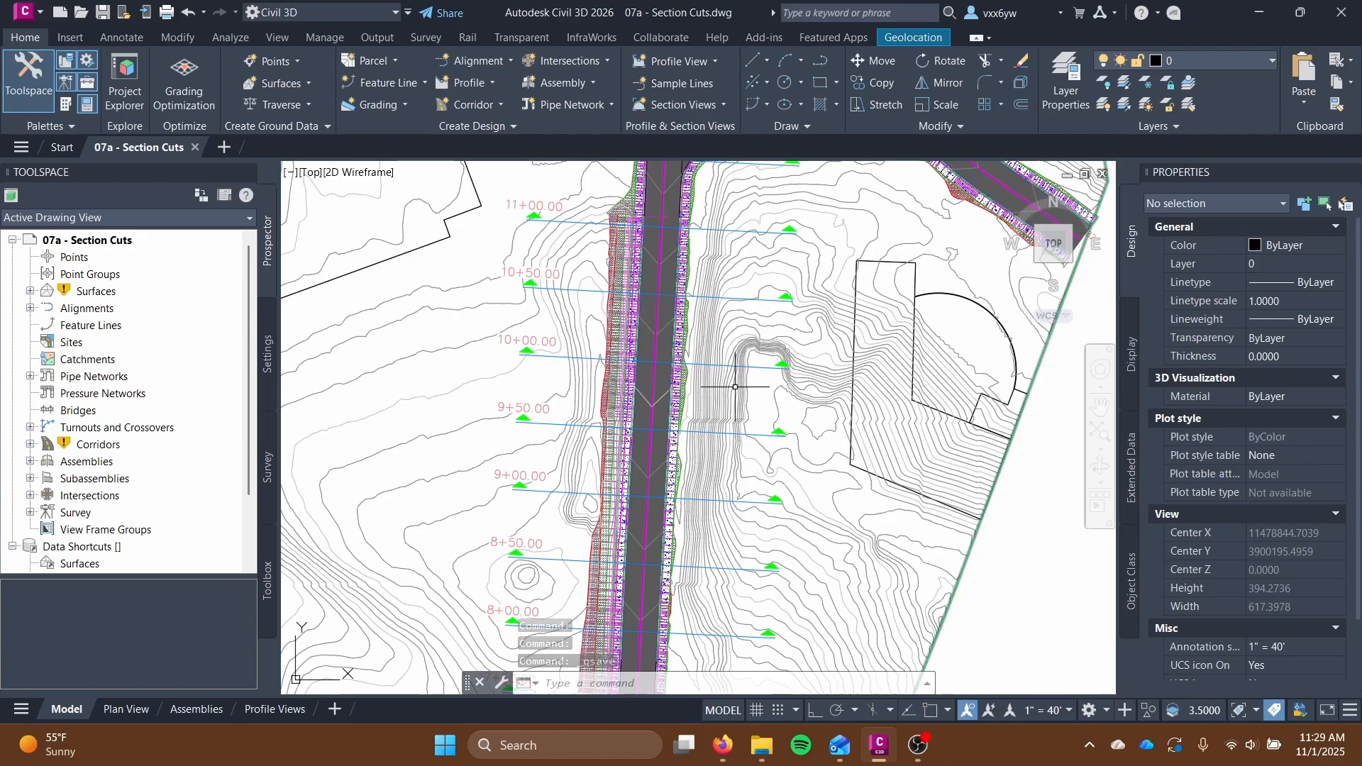
mouse_move(735, 386)
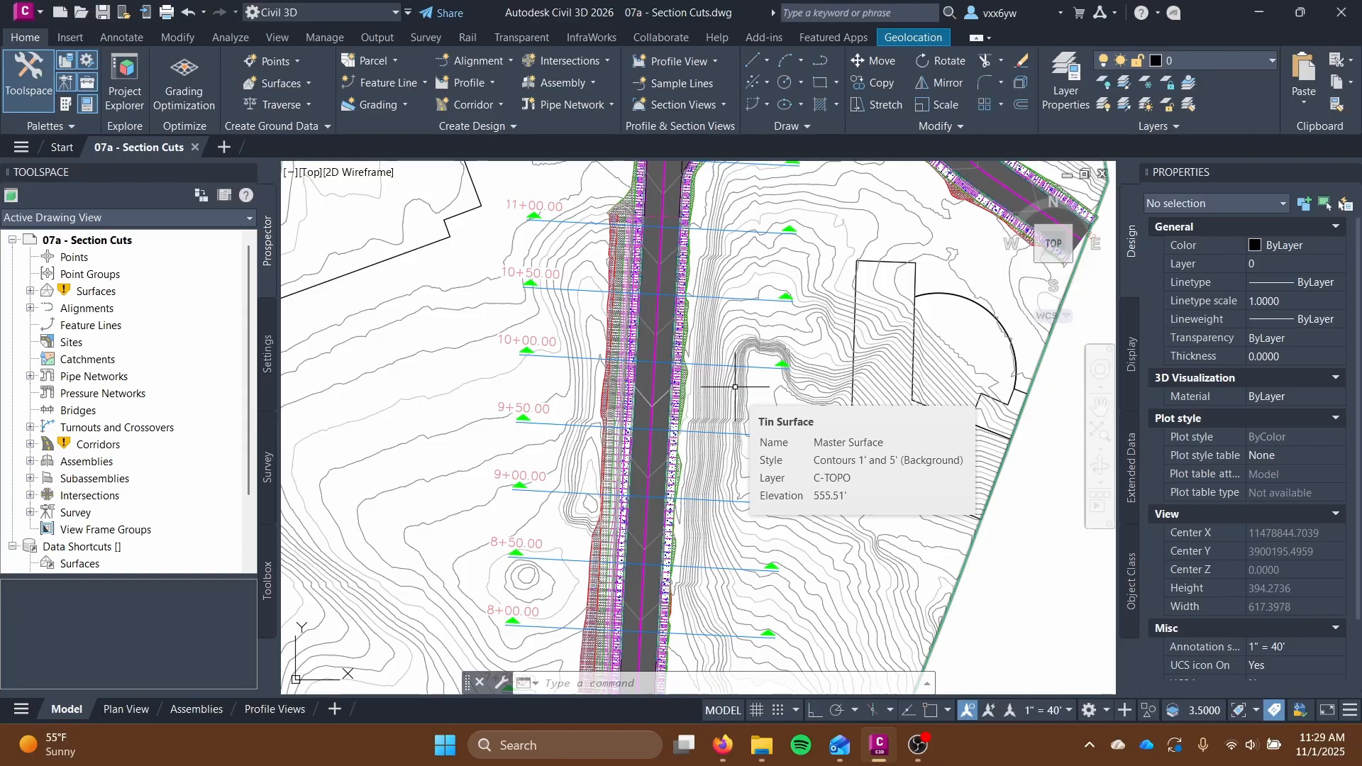
scroll(735, 387, "down", 8)
scroll(705, 358, "up", 4)
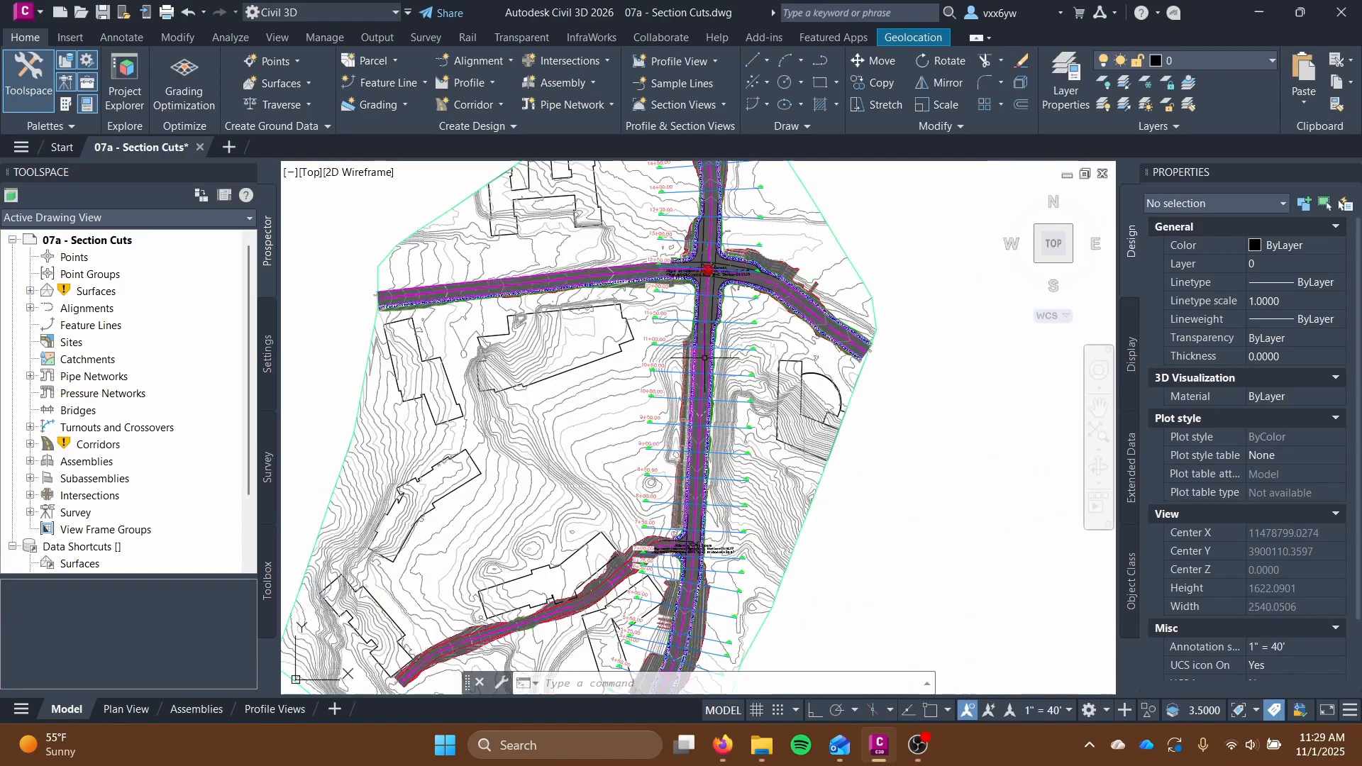
scroll(704, 357, "up", 4)
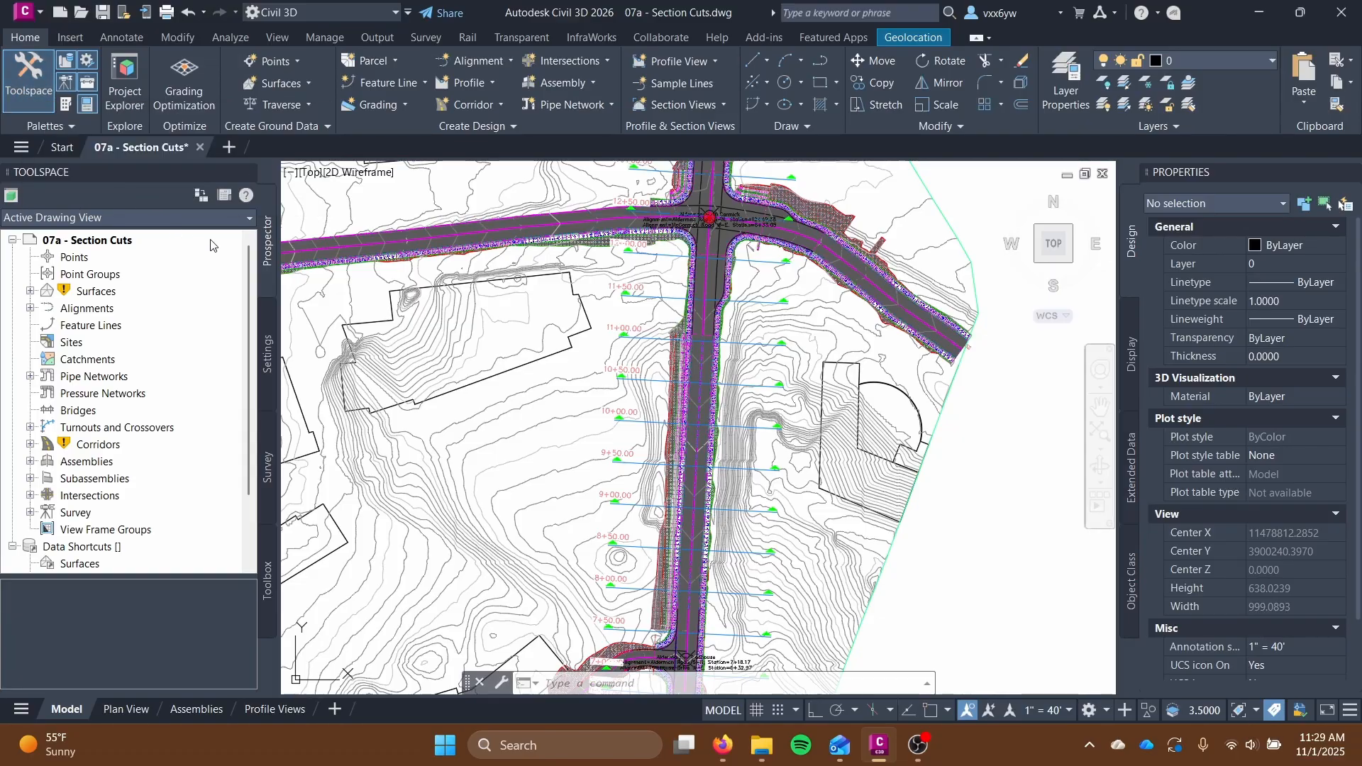
Open the Basic group plot style of the section views for editing from the drawing settings.
left_click(86, 64)
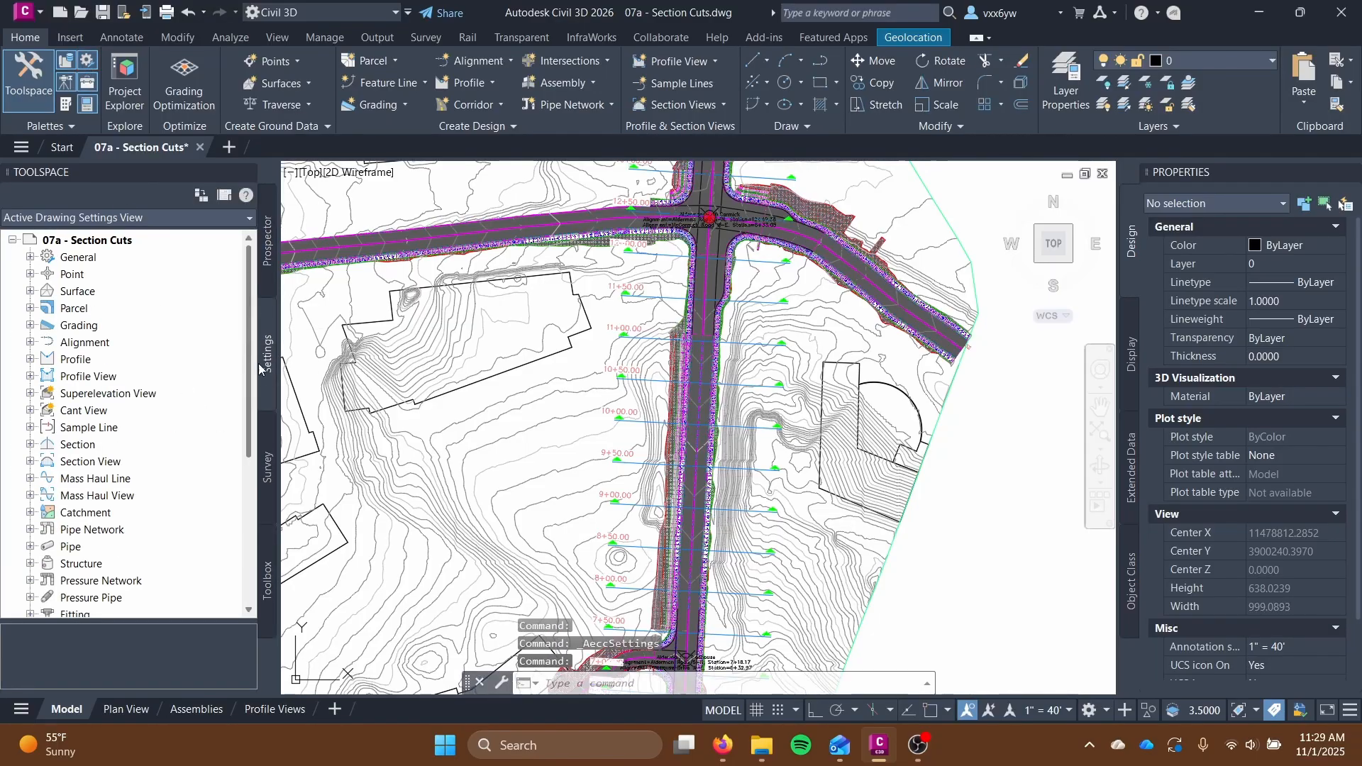
left_click(264, 258)
left_click(267, 354)
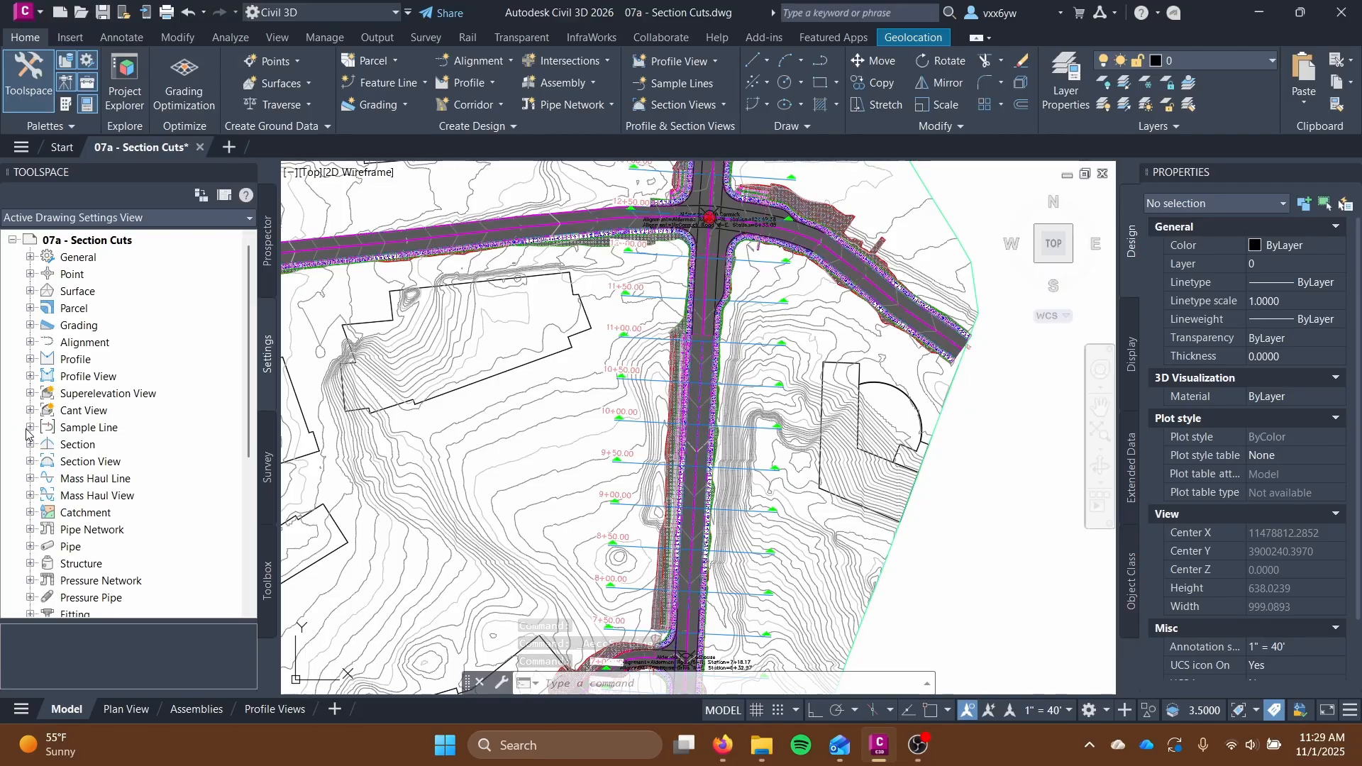
left_click(29, 461)
scroll(122, 412, "down", 3)
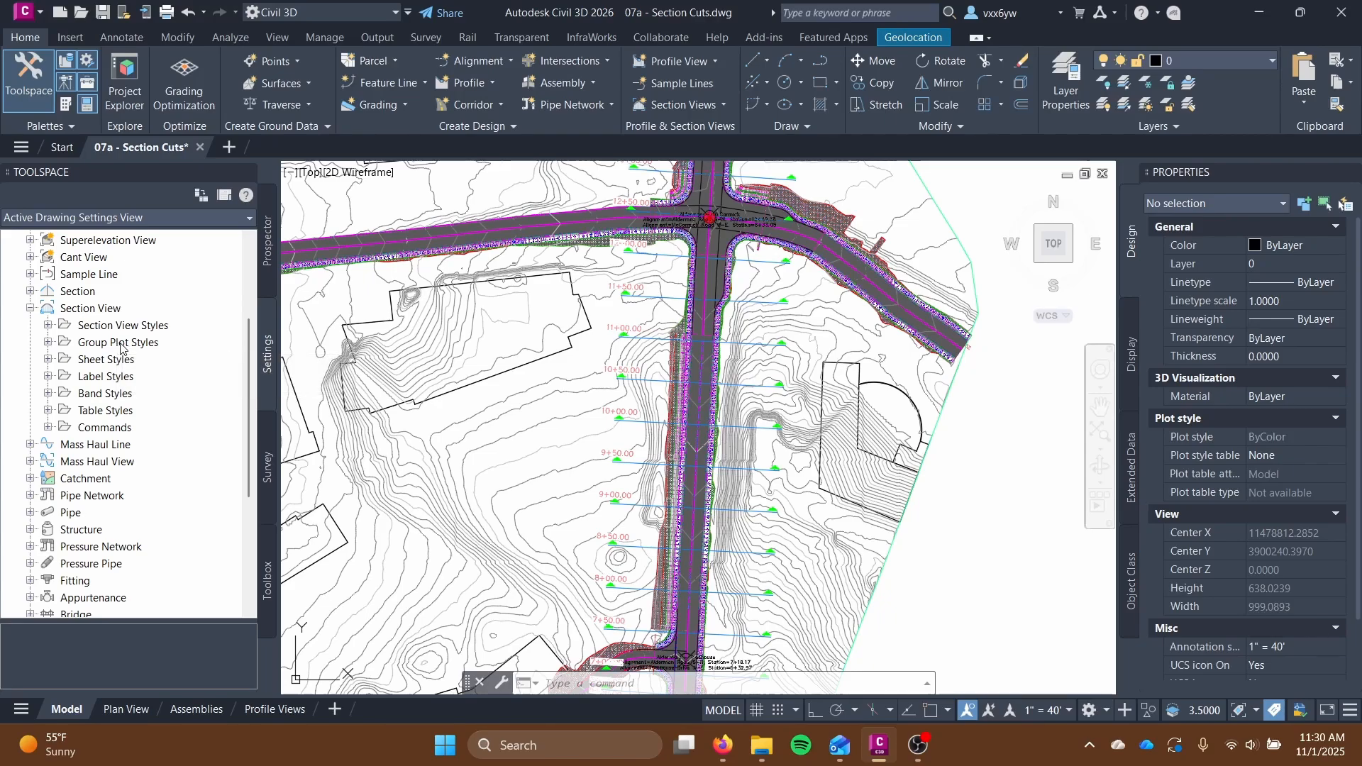
left_click(48, 342)
left_click(113, 361)
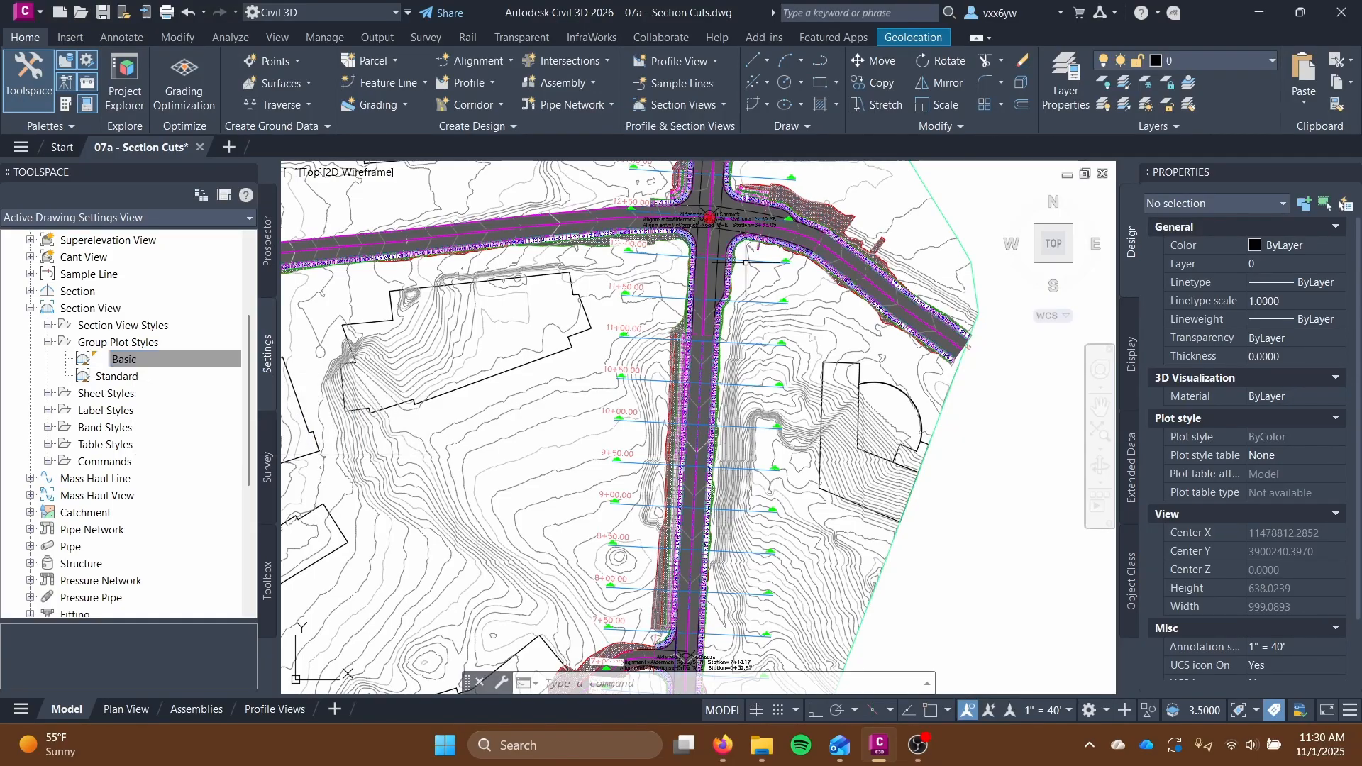
left_click(162, 363)
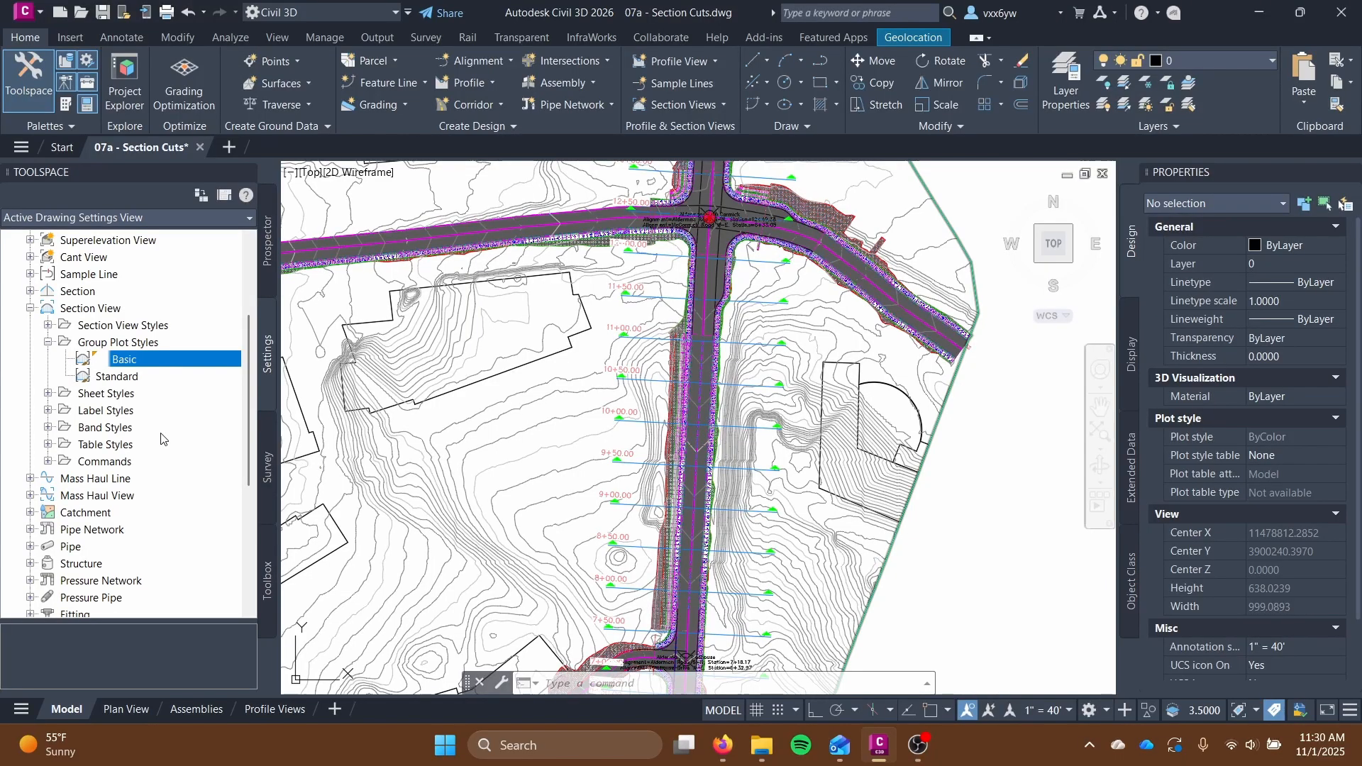
right_click(153, 368)
left_click(179, 369)
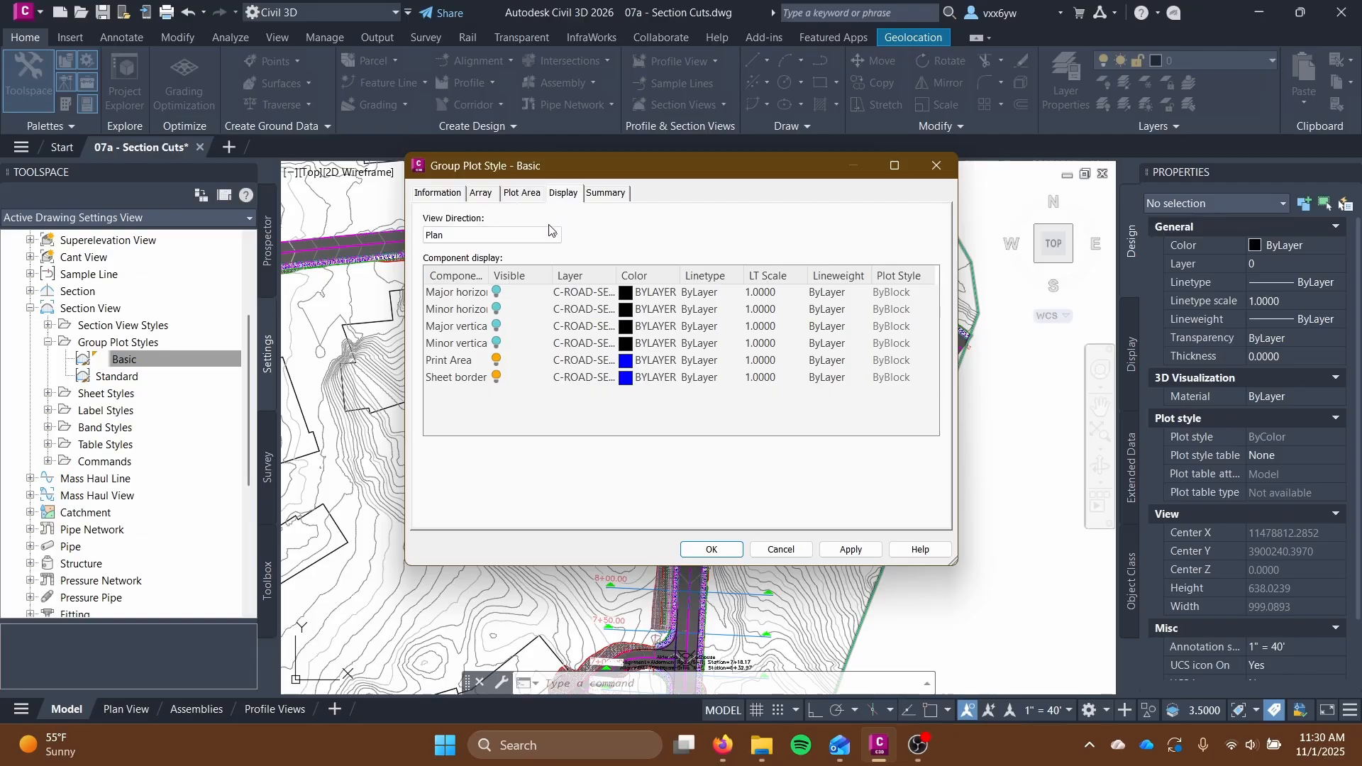
Set the Print Area component color of the Basic group plot style to red, color 10.
left_click(469, 362)
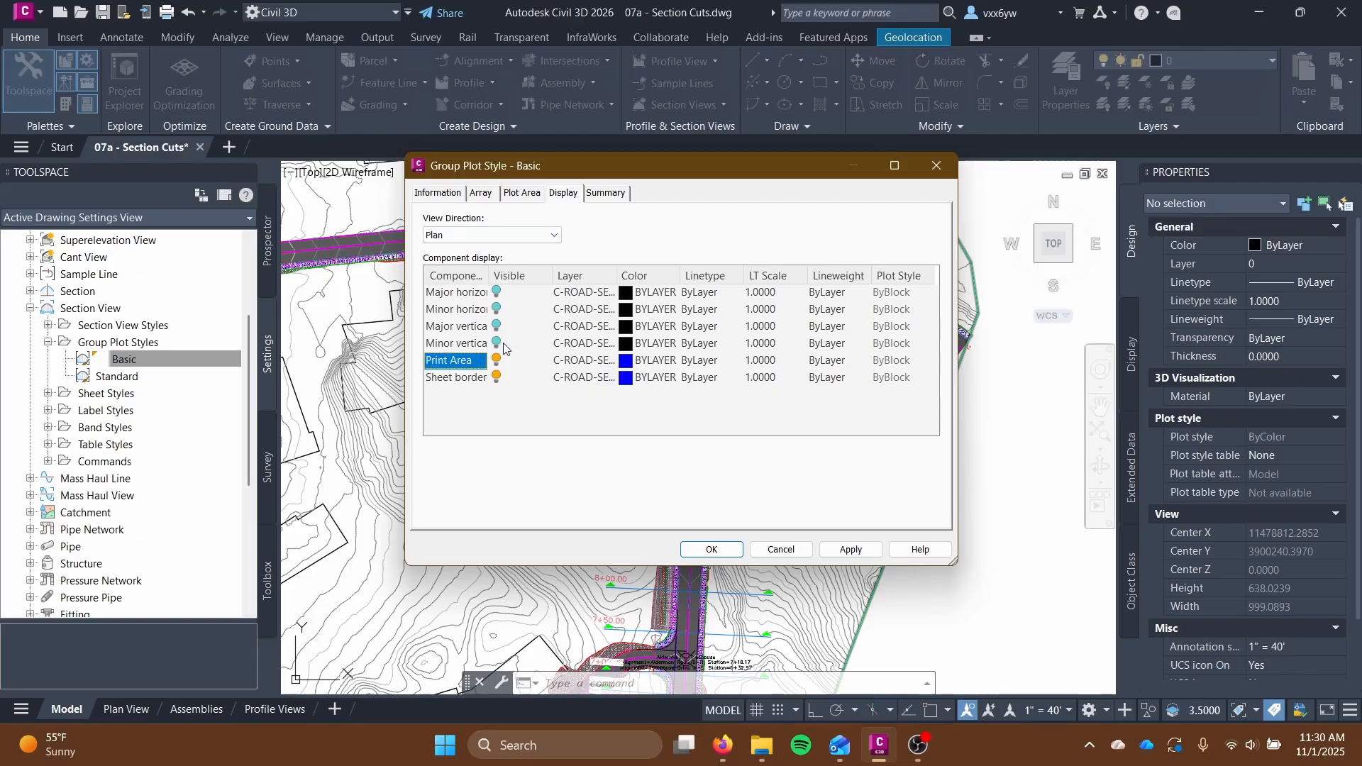
left_click(627, 363)
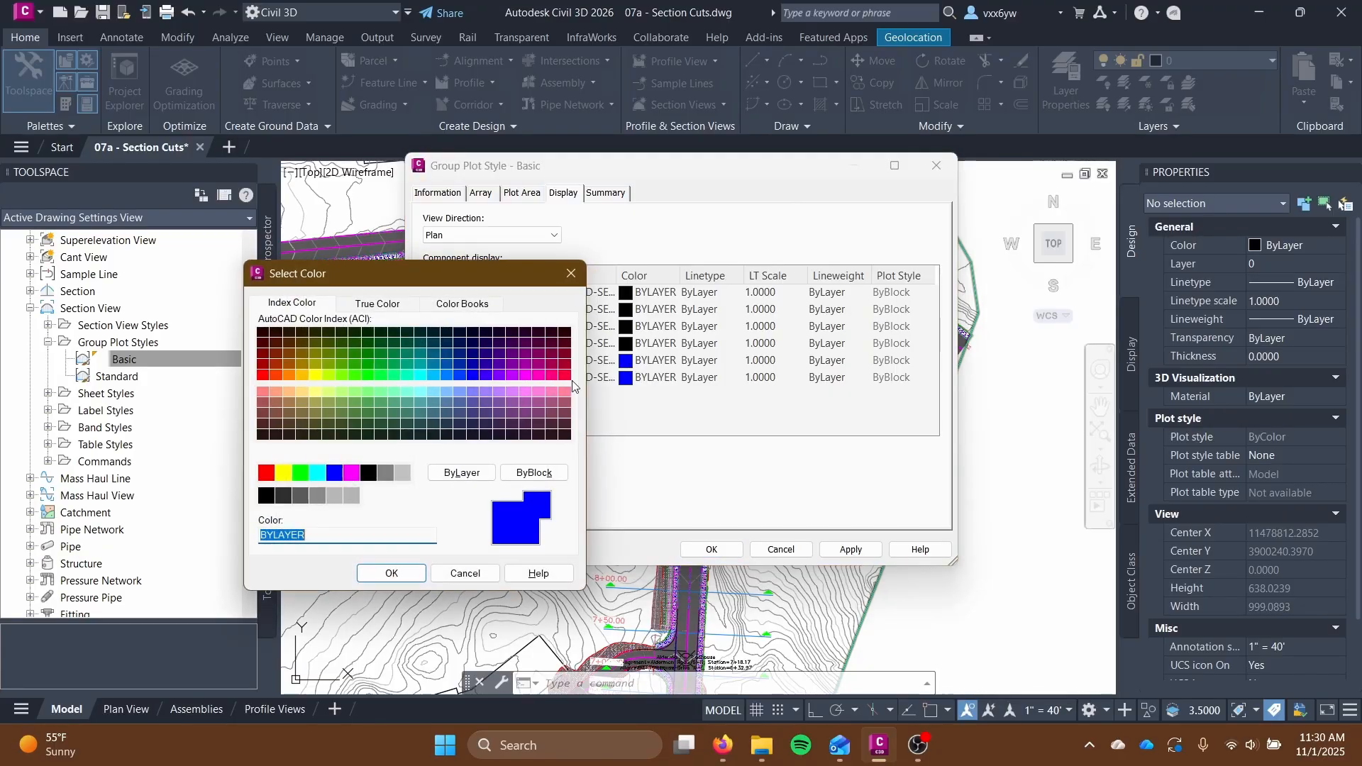
left_click(262, 375)
left_click(386, 572)
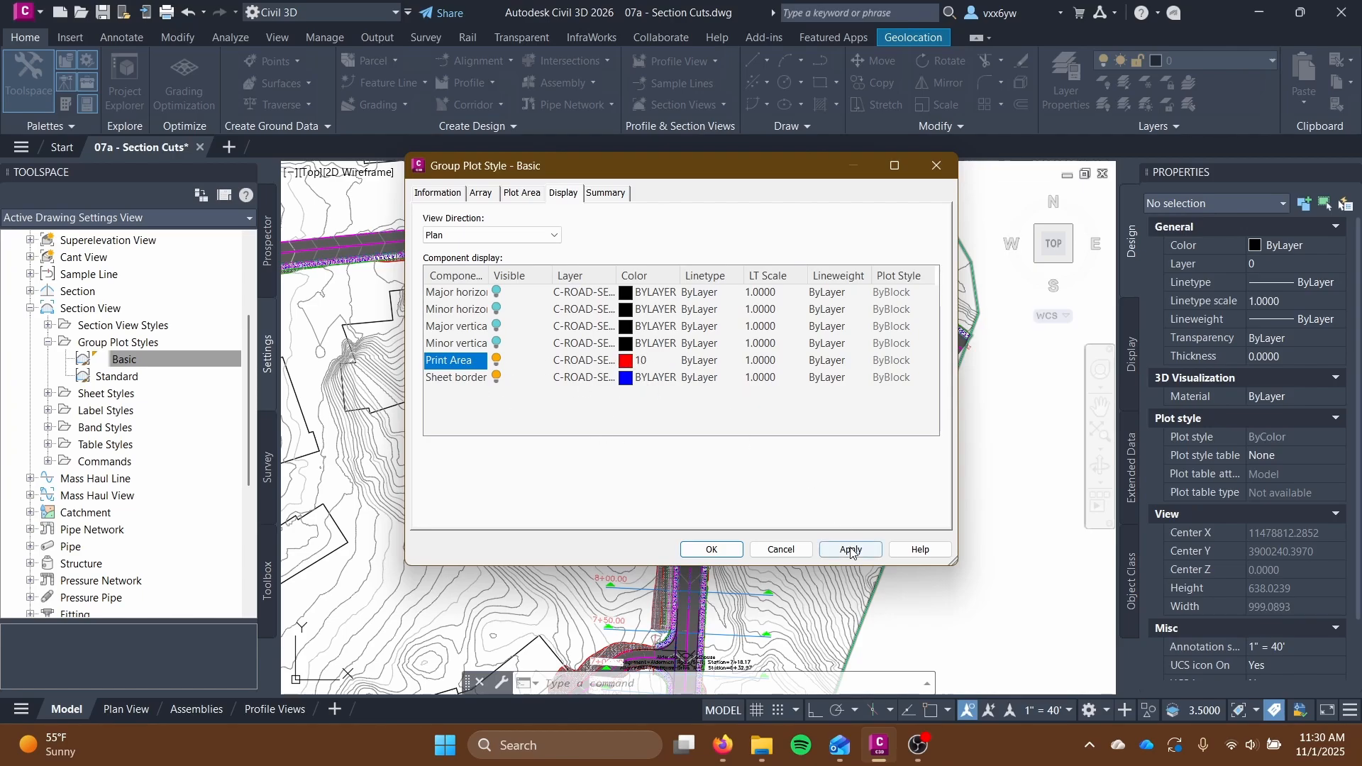
left_click(711, 550)
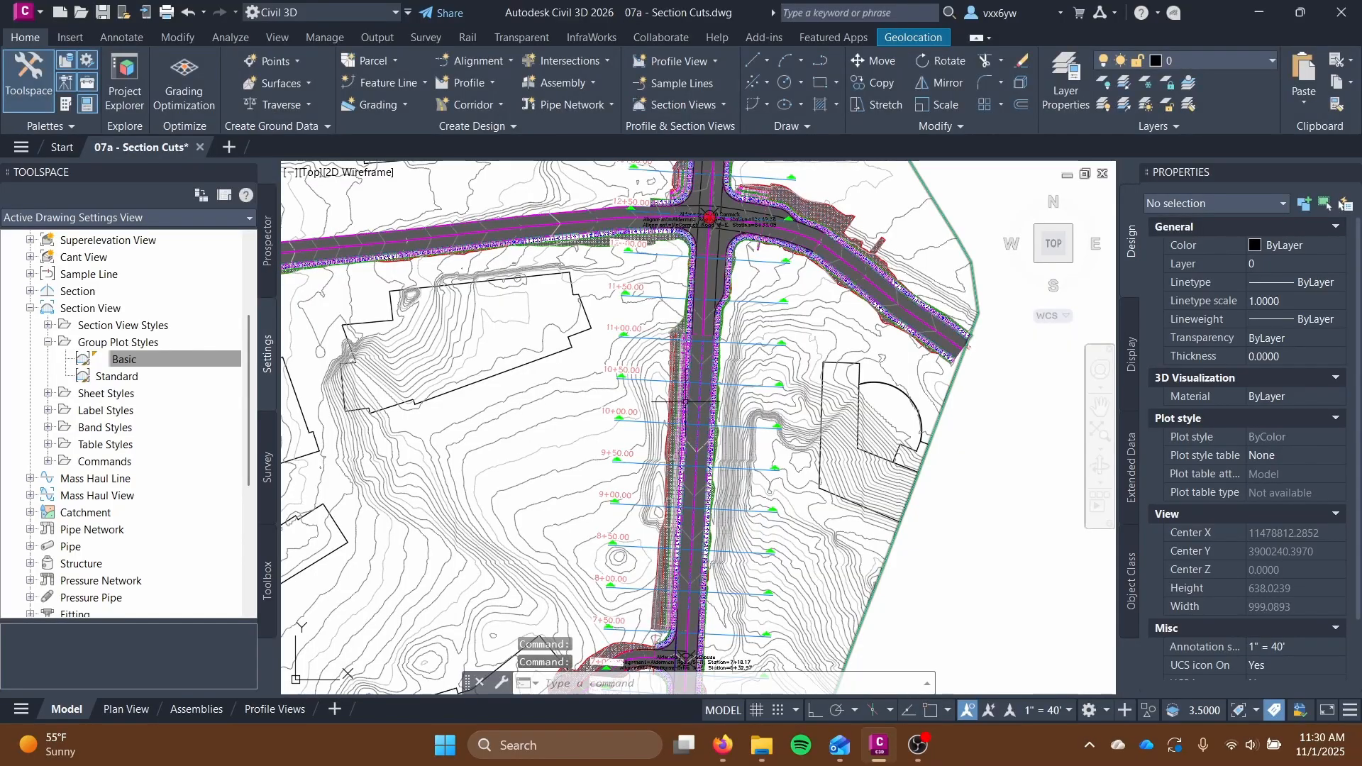
Start creating multiple section views for the Alderman Road S-N alignment using the Alderman Rd Sample Lines group.
scroll(681, 361, "down", 4)
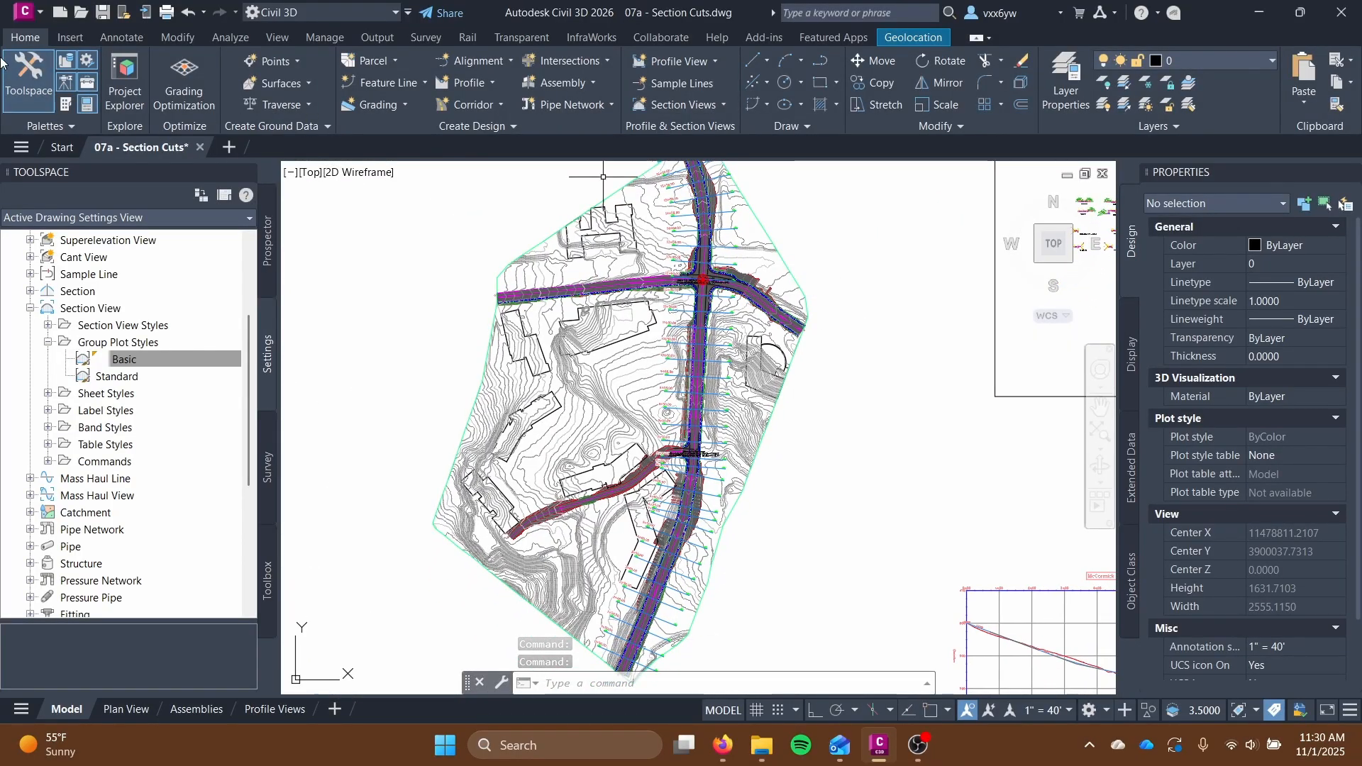
left_click(696, 105)
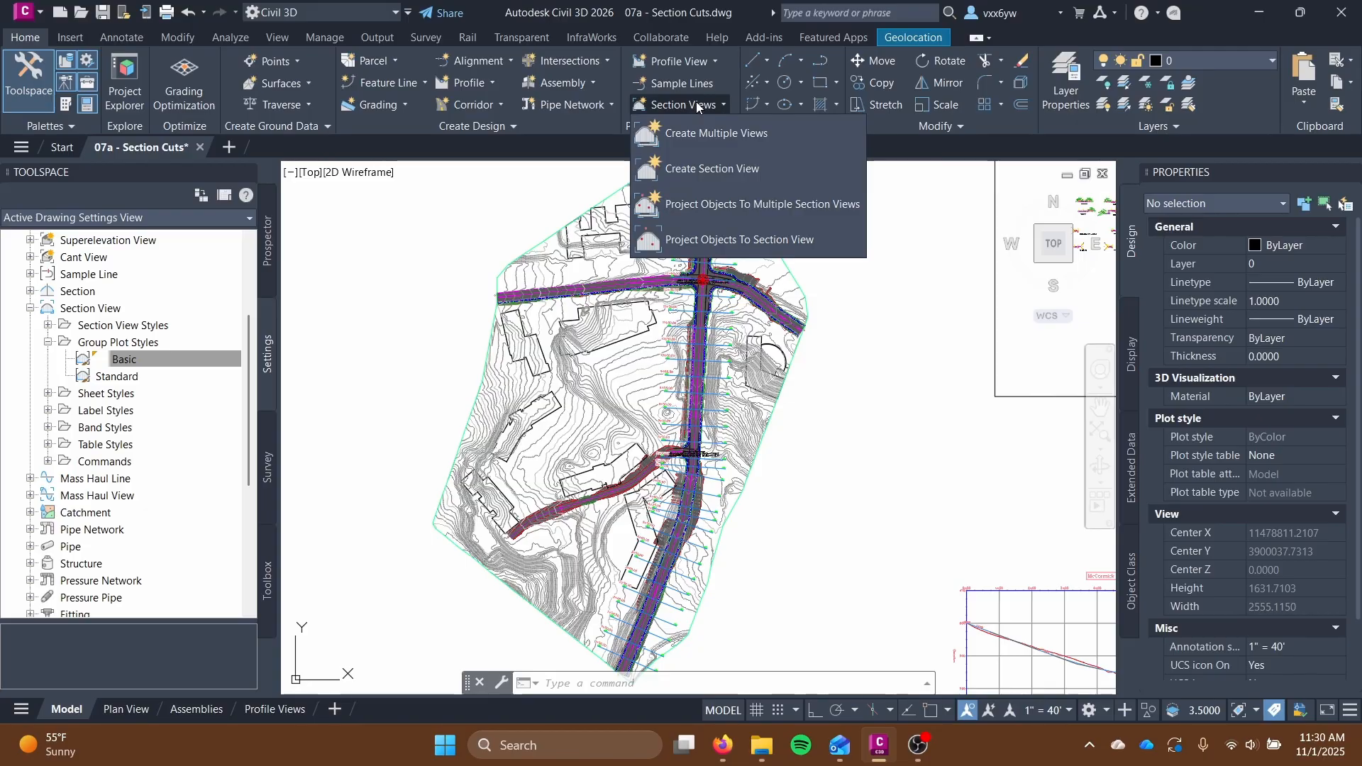
left_click(704, 133)
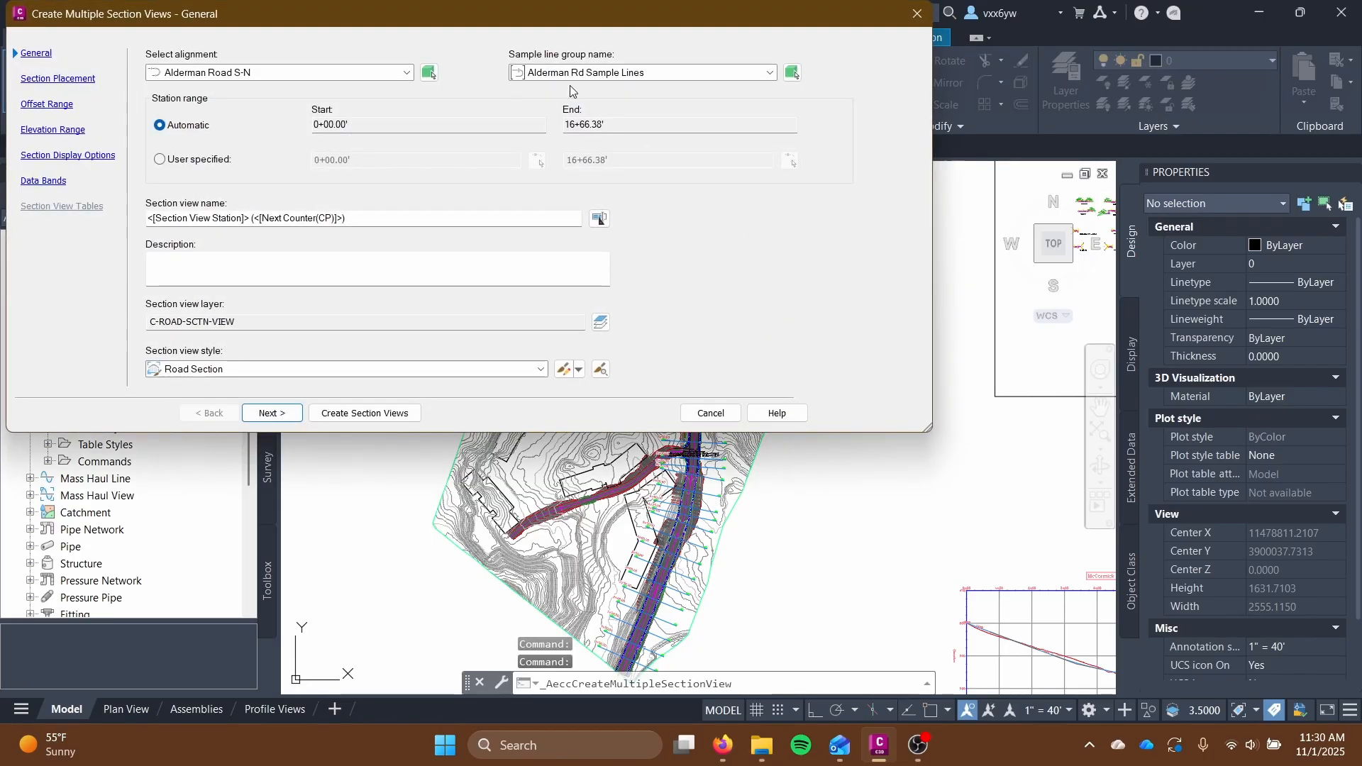
left_click_drag(388, 20, 679, 150)
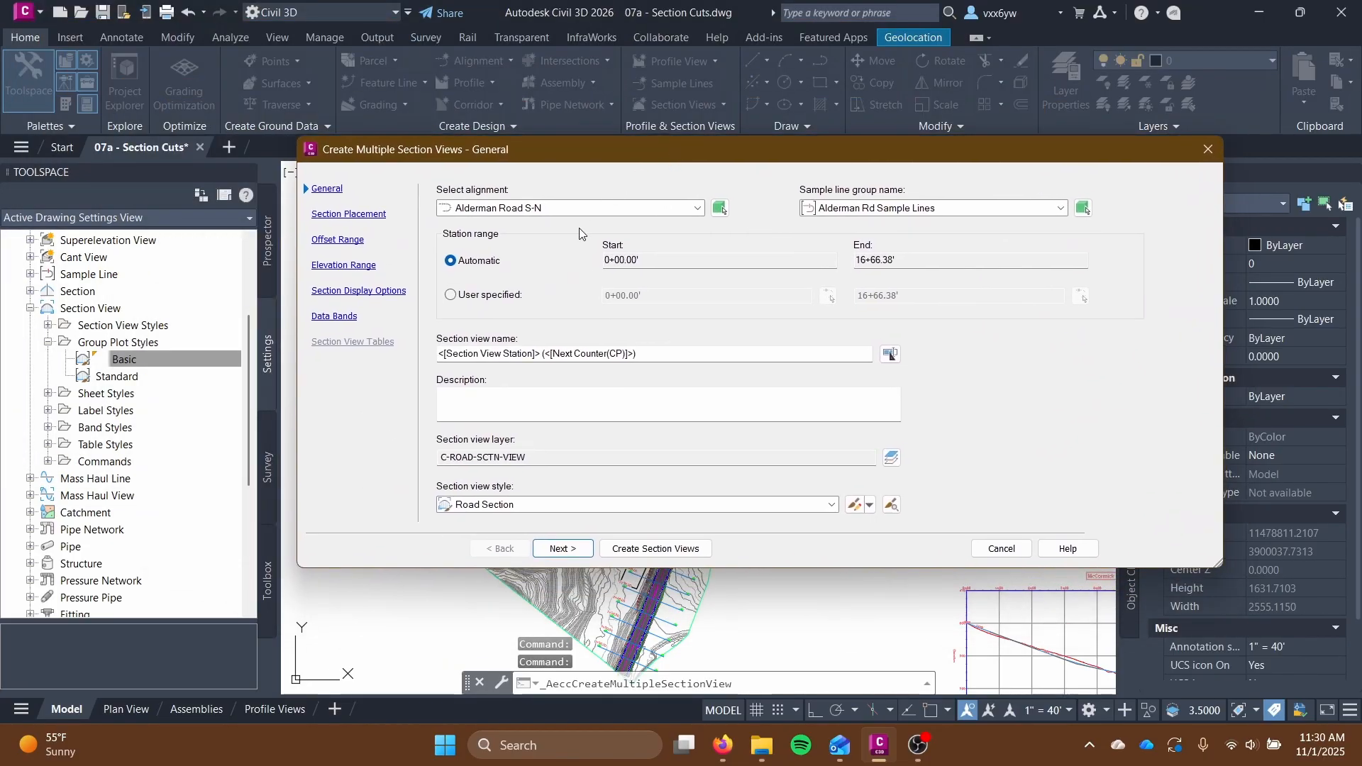
left_click(892, 212)
left_click(869, 224)
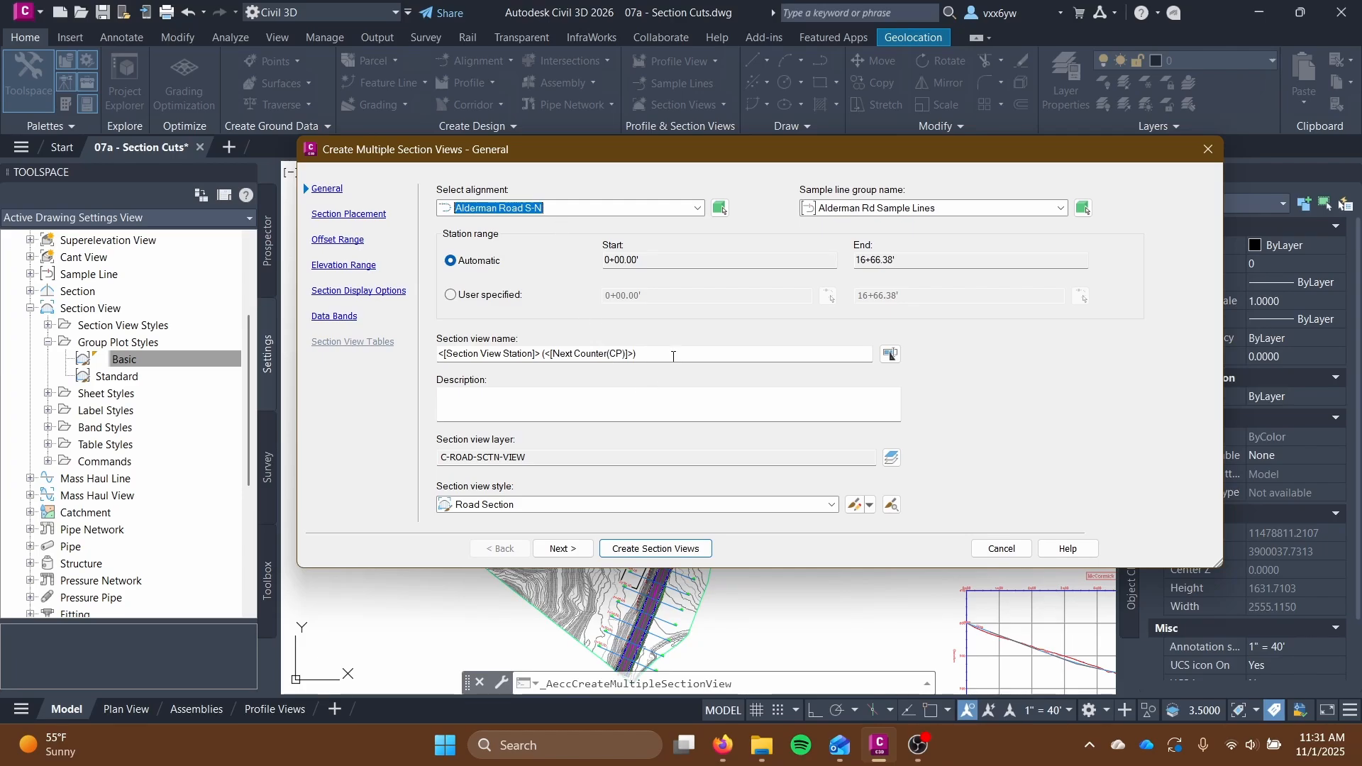
Name the section views "Alderman Road Section Views", choose the Road Section view style and proceed to section placement.
left_click_drag(674, 355, 368, 353)
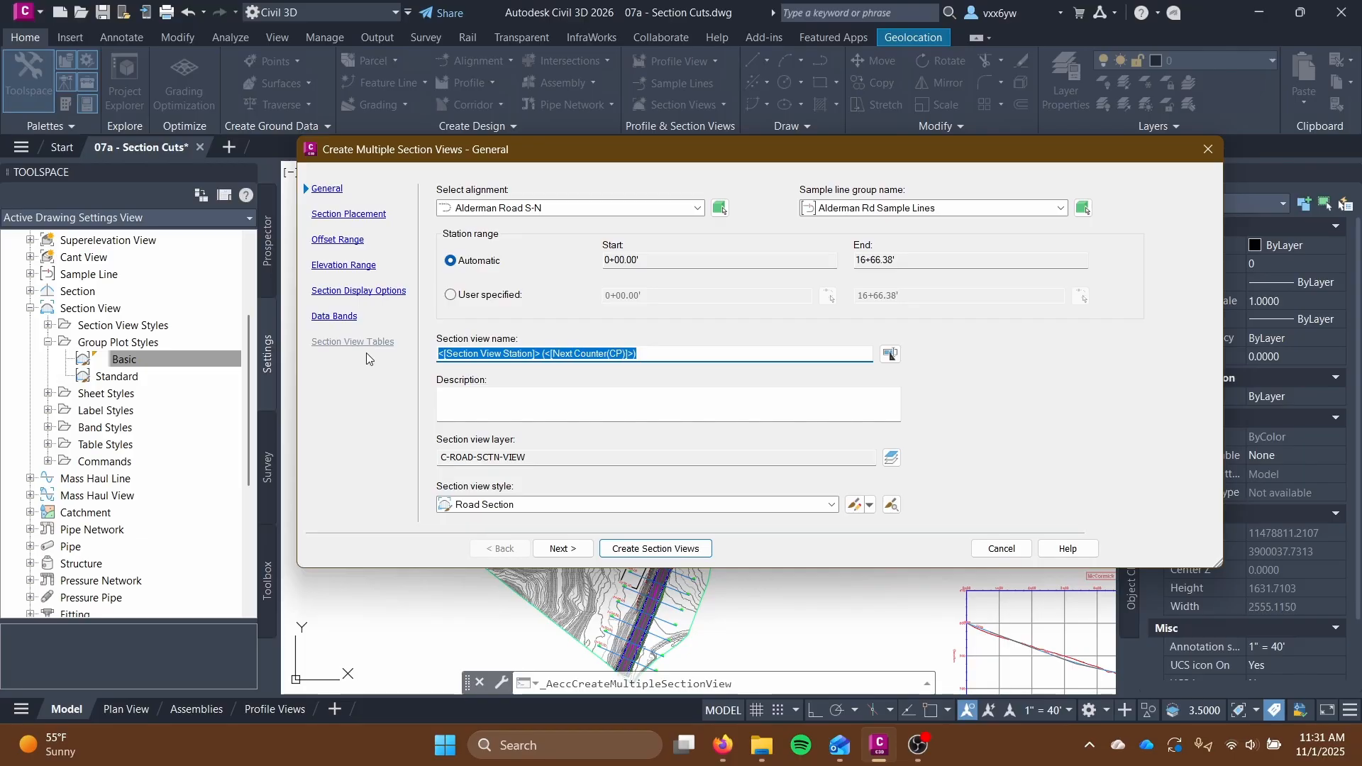
type("Alderman Road Section")
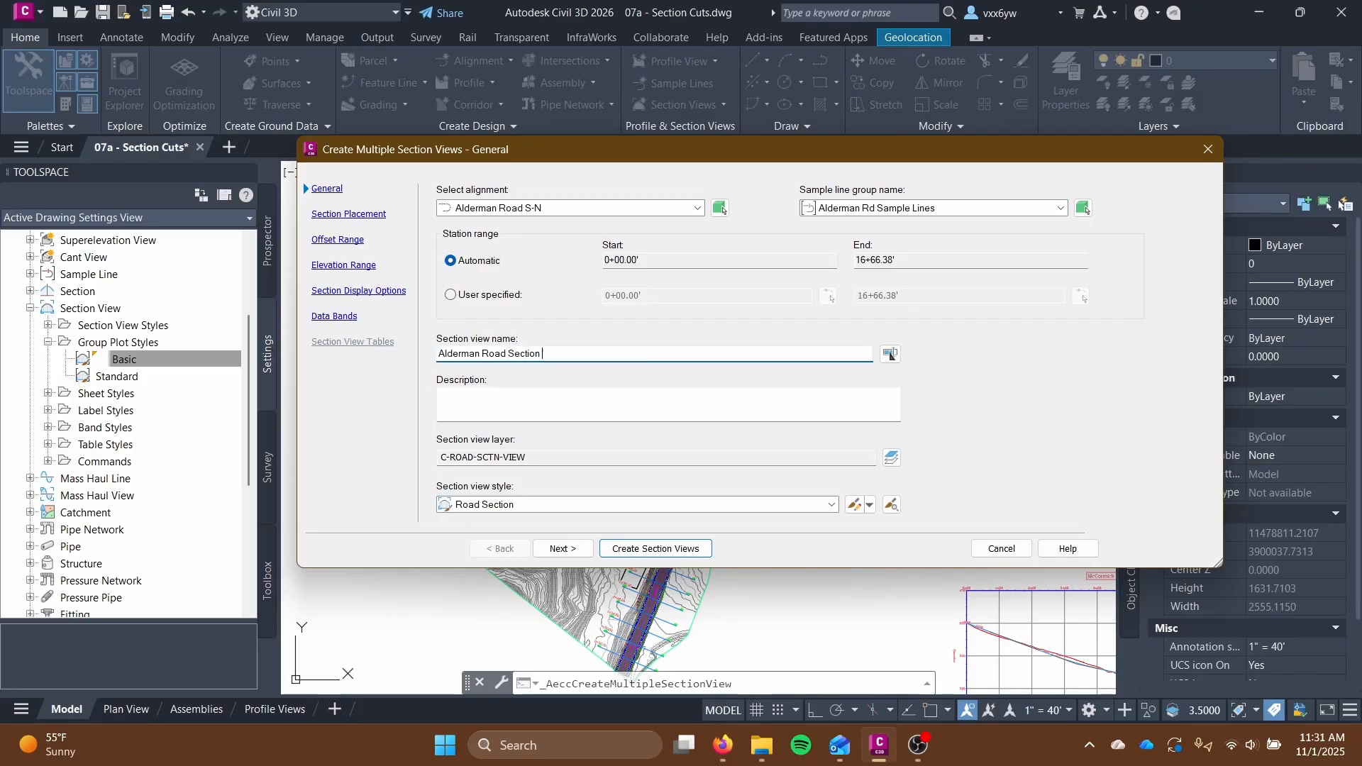
type(" Views")
key("Tab")
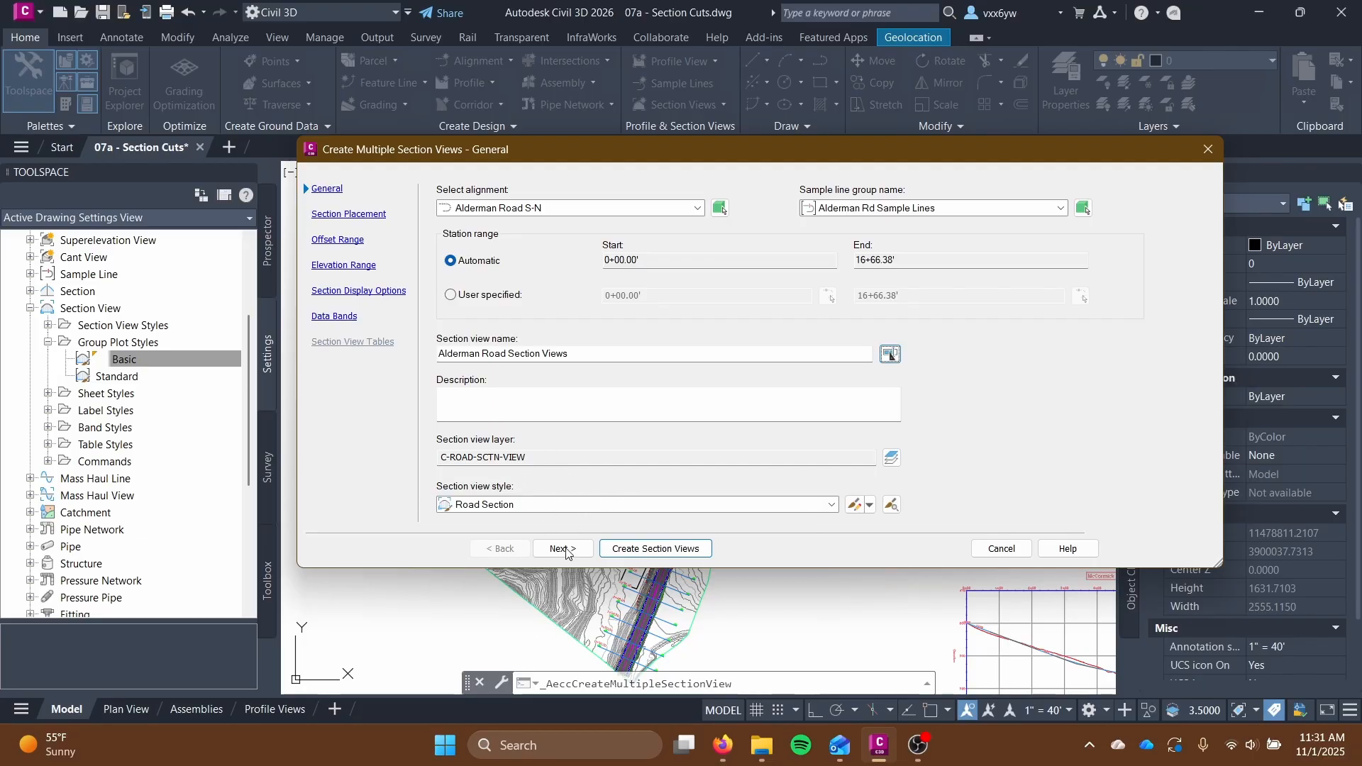
left_click(559, 506)
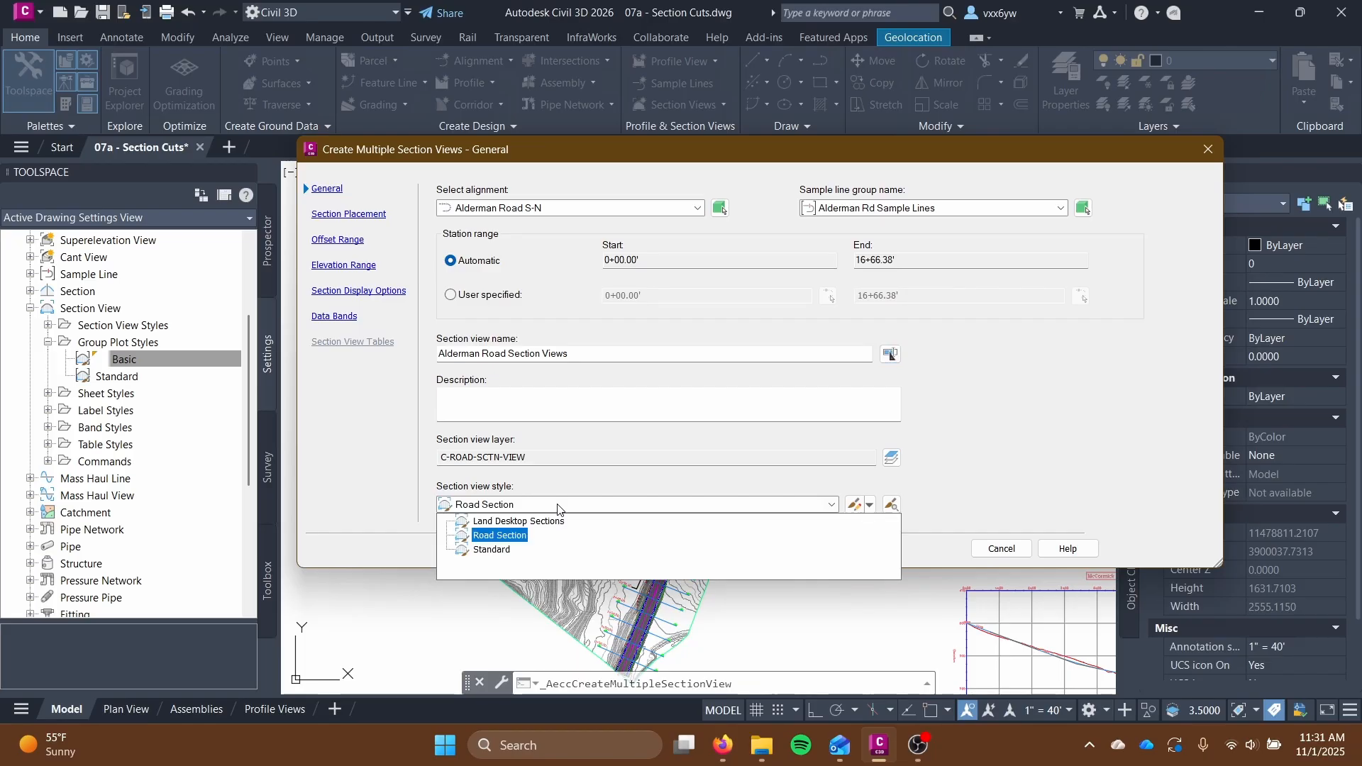
left_click(490, 537)
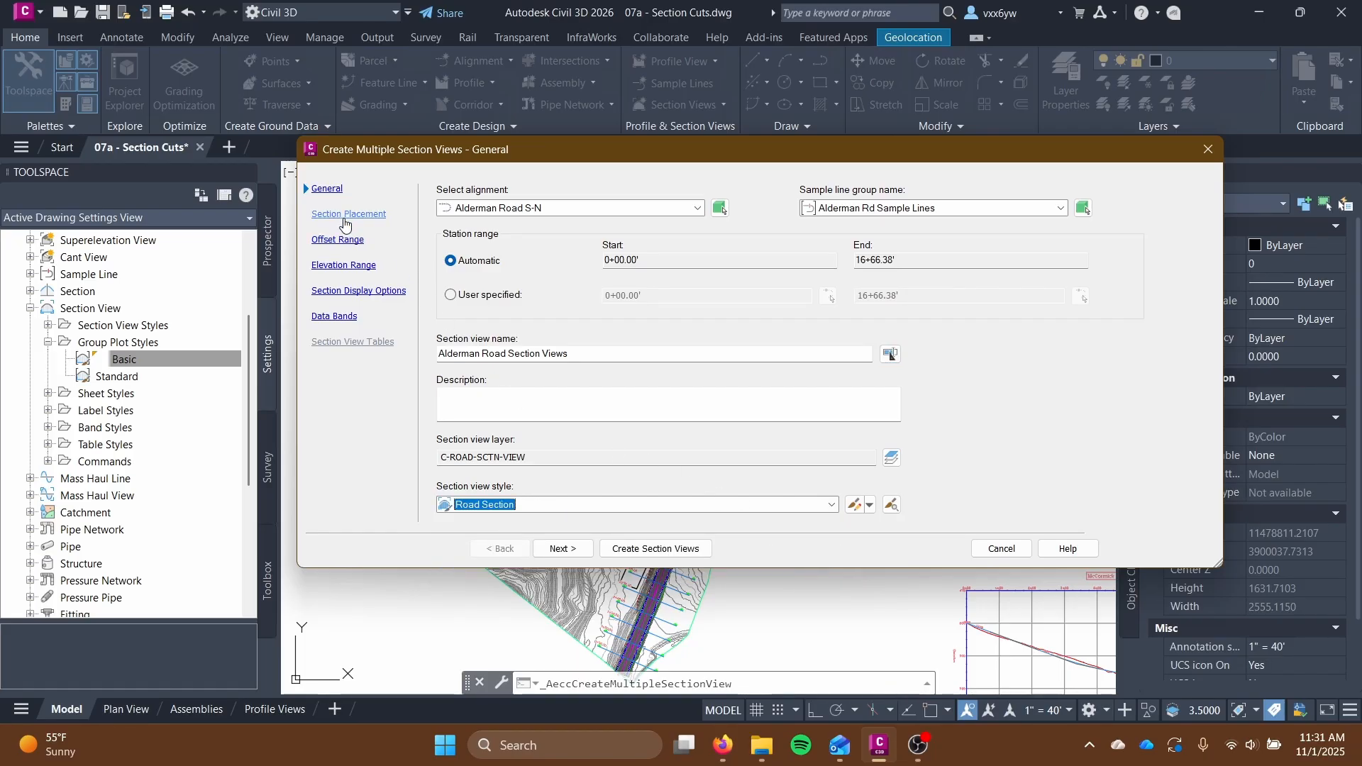
left_click(561, 549)
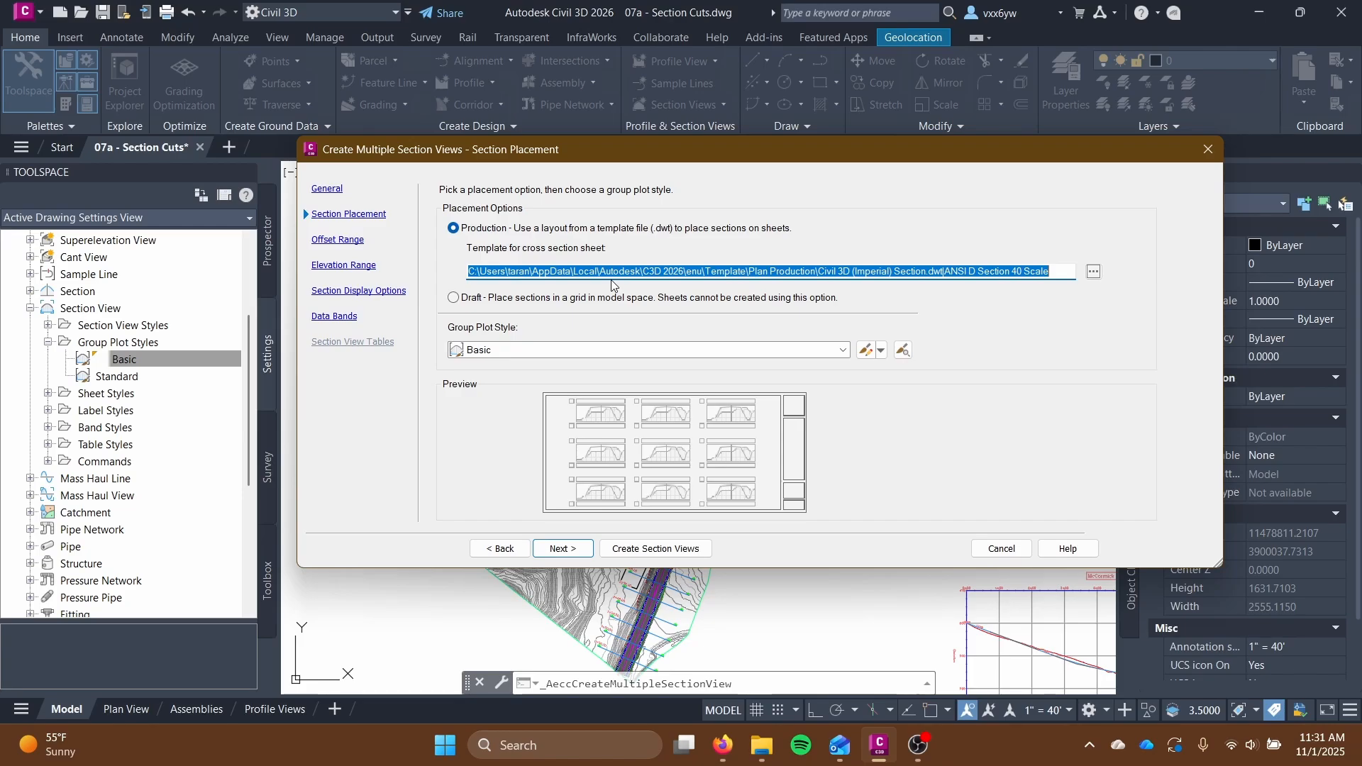
Compare Draft and Production placement, choose Production with the Basic group plot style, and continue to the offset range.
left_click(609, 230)
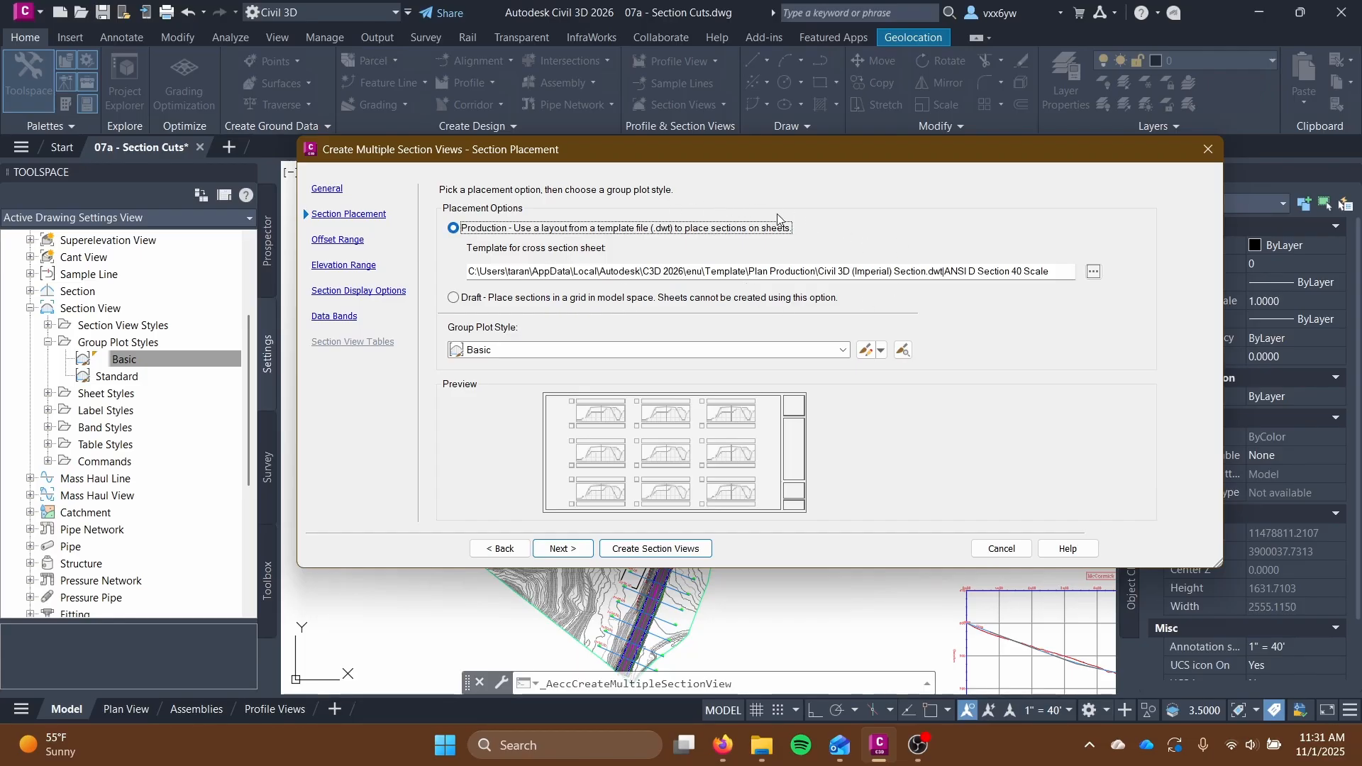
left_click(454, 297)
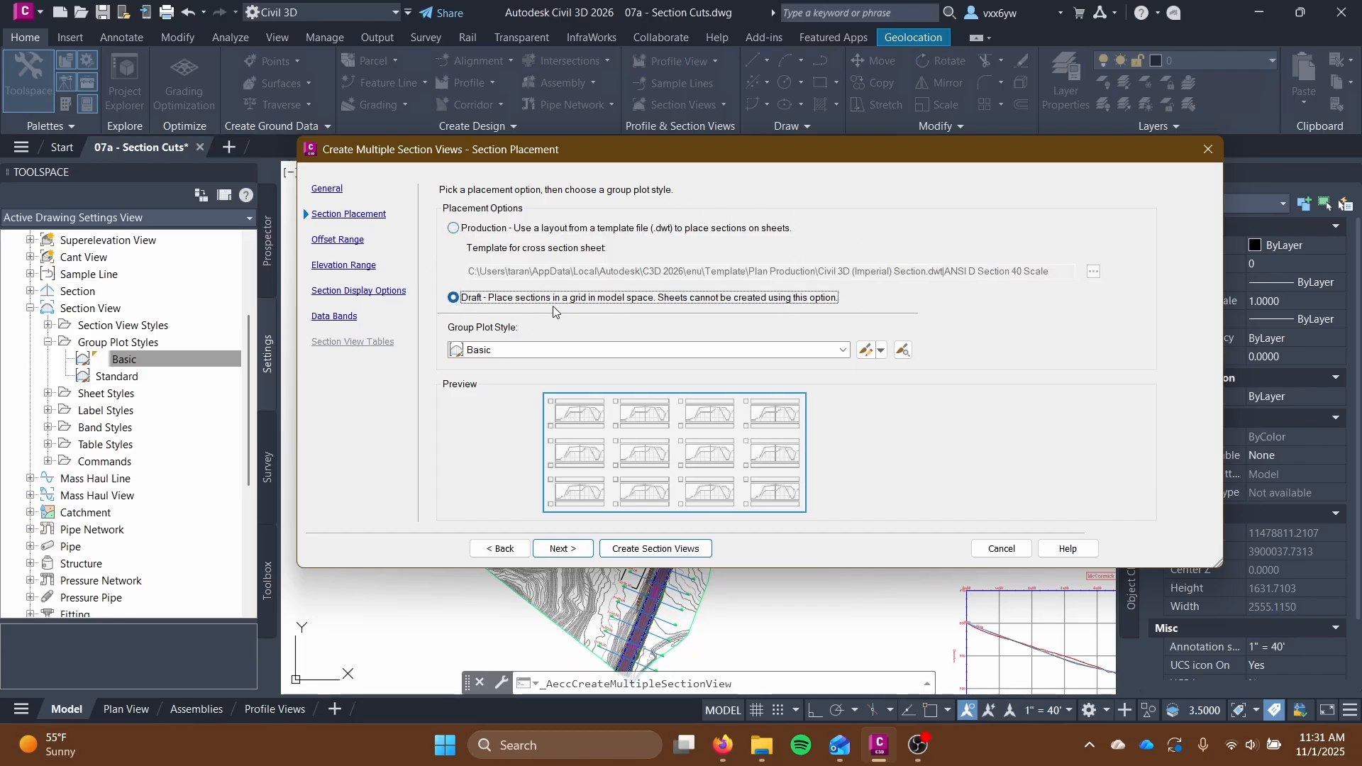
left_click(453, 228)
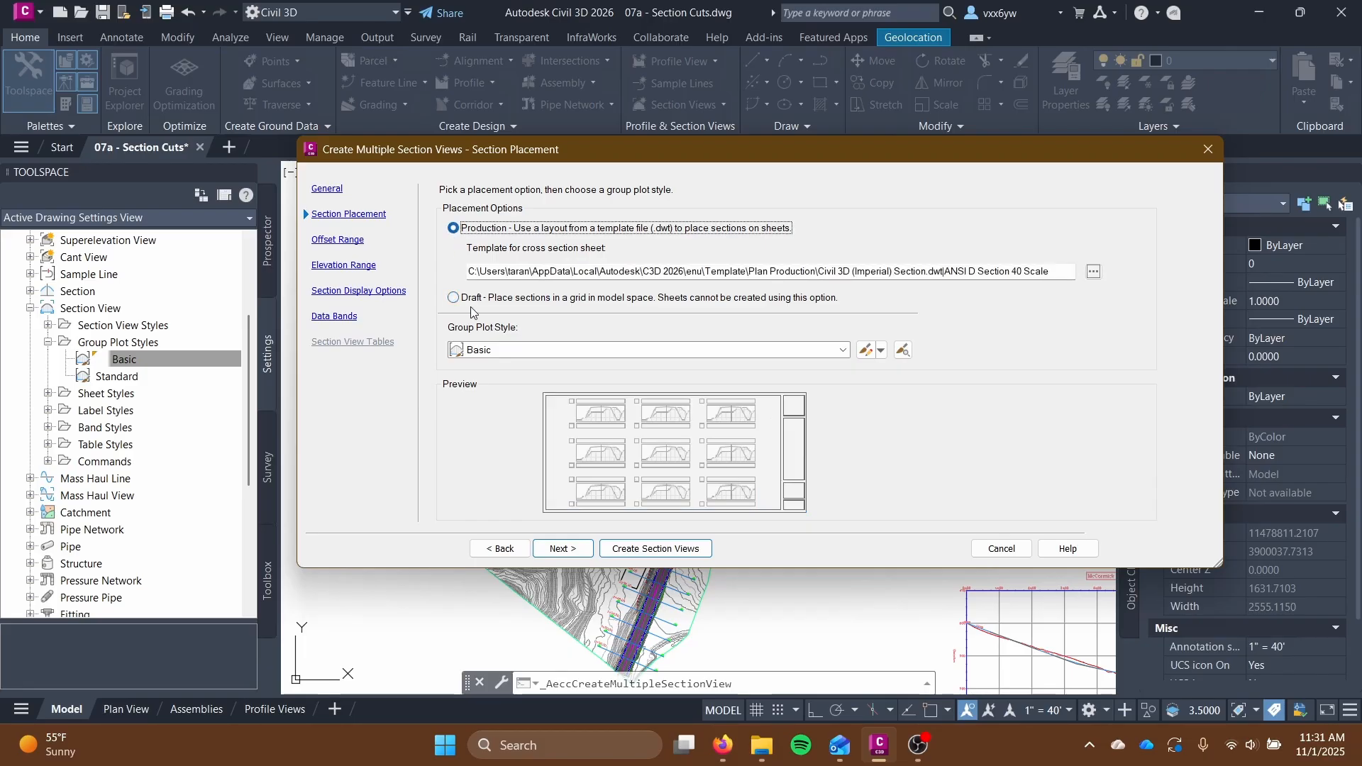
left_click(454, 298)
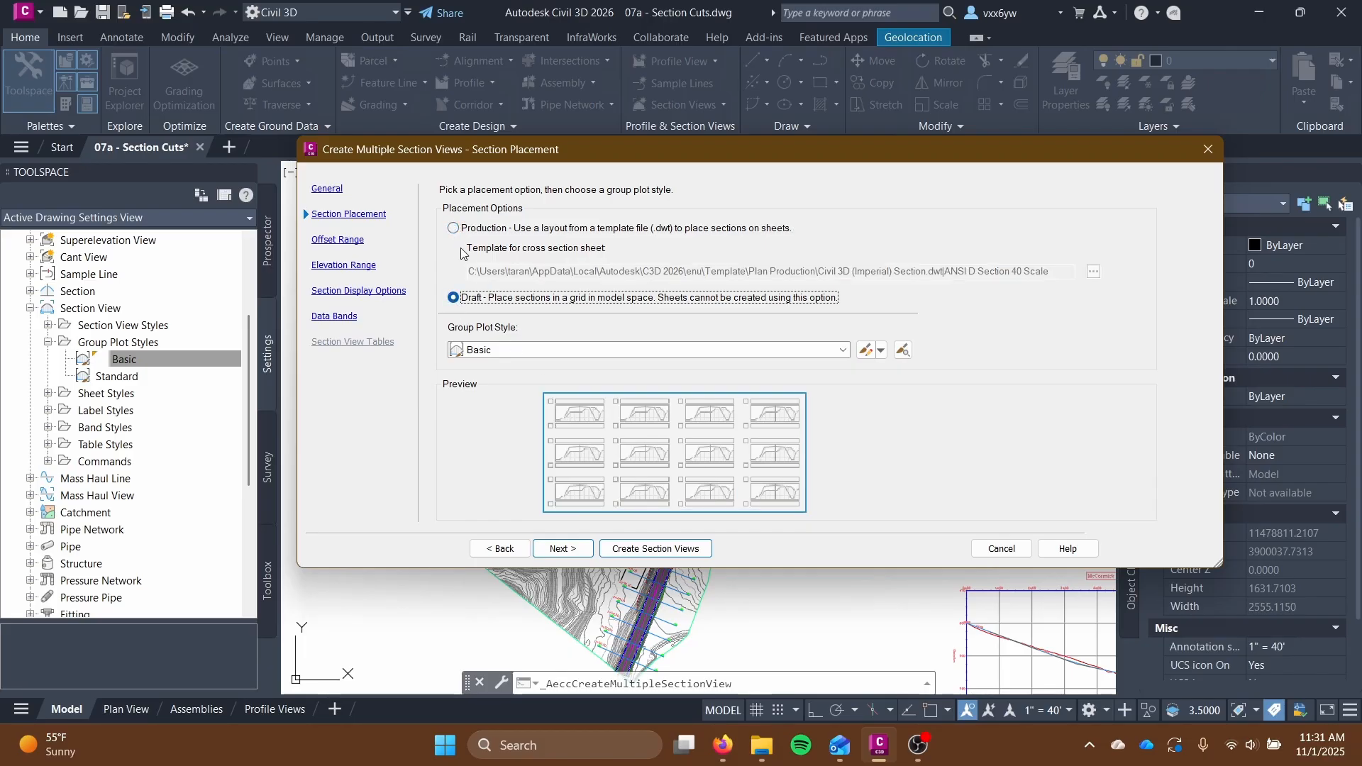
left_click(454, 228)
left_click(453, 297)
left_click(453, 227)
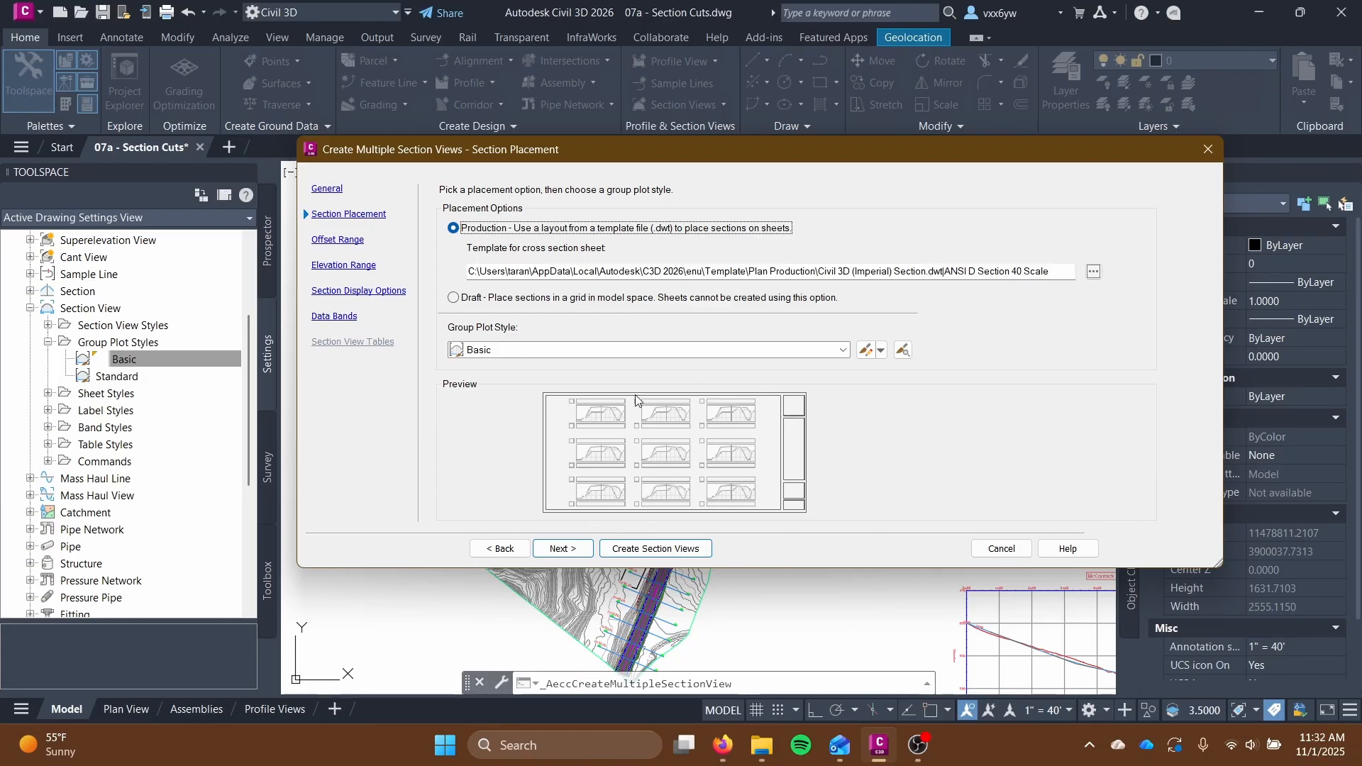
left_click(617, 352)
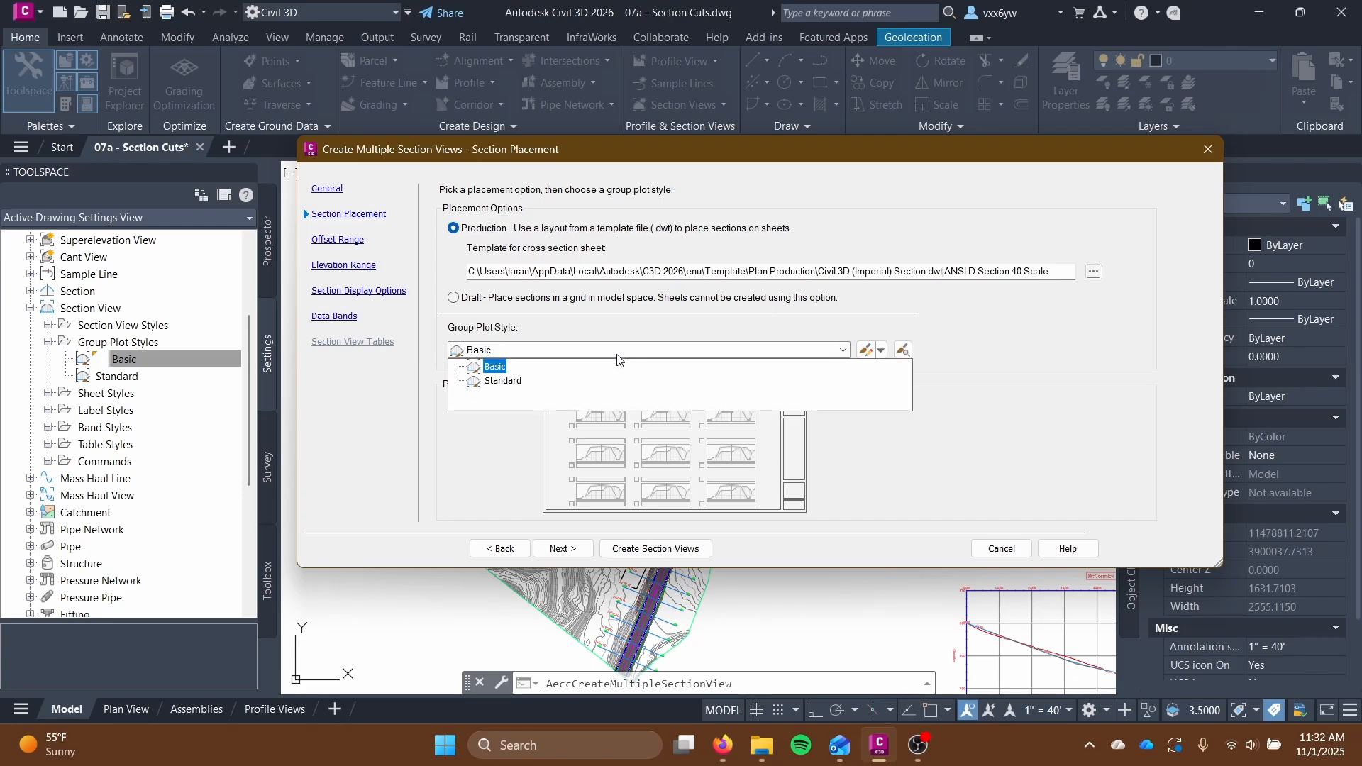
left_click(618, 359)
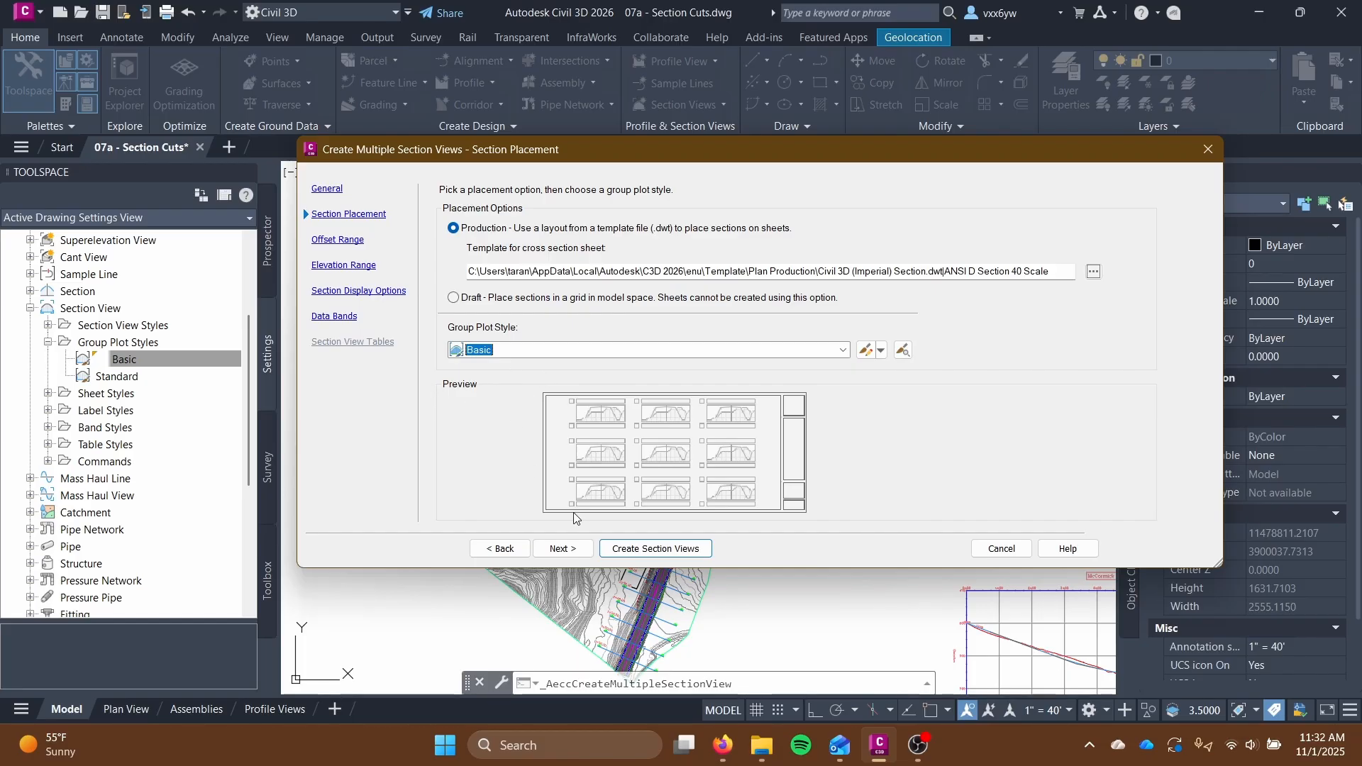
left_click(560, 548)
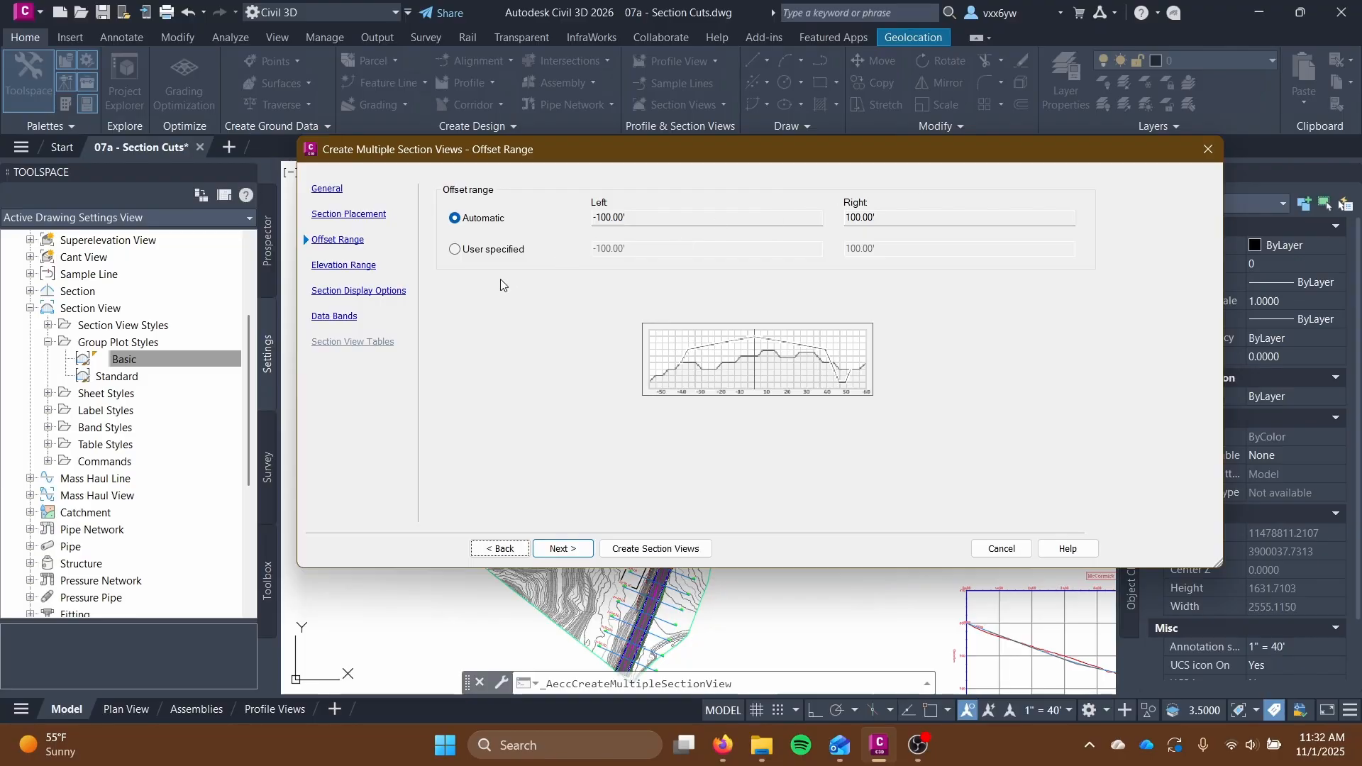
Set a user-specified elevation range with a height of 60 feet that follows the Master Surface section.
left_click(348, 274)
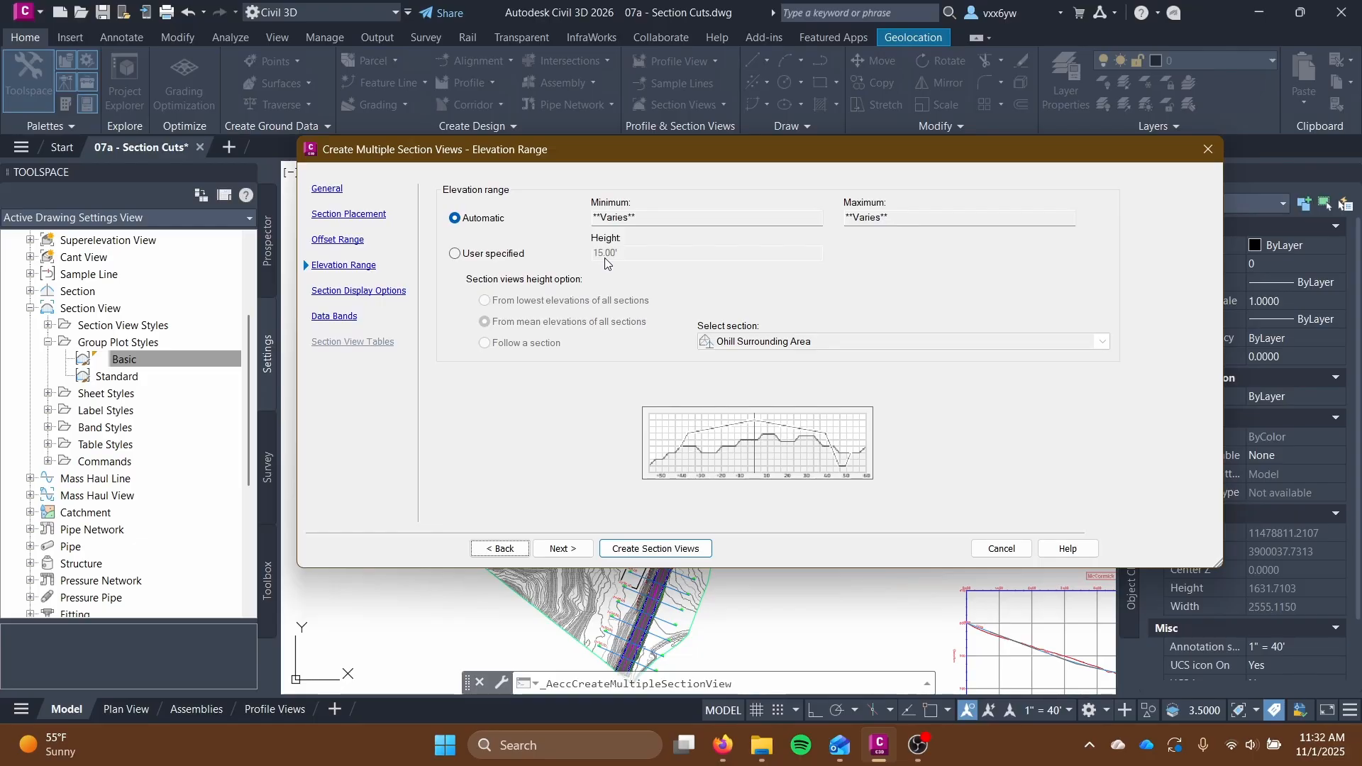
left_click(520, 255)
key("Tab")
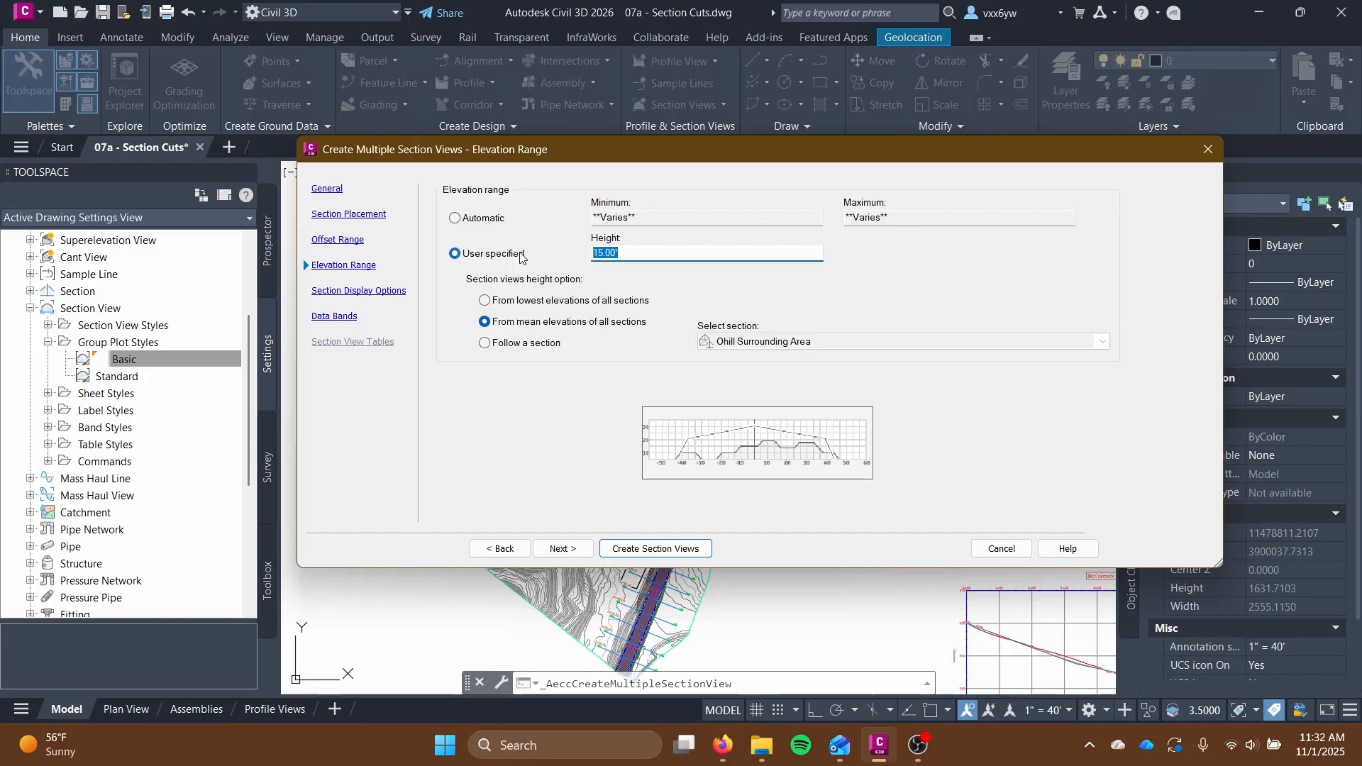
type("60")
key("Tab")
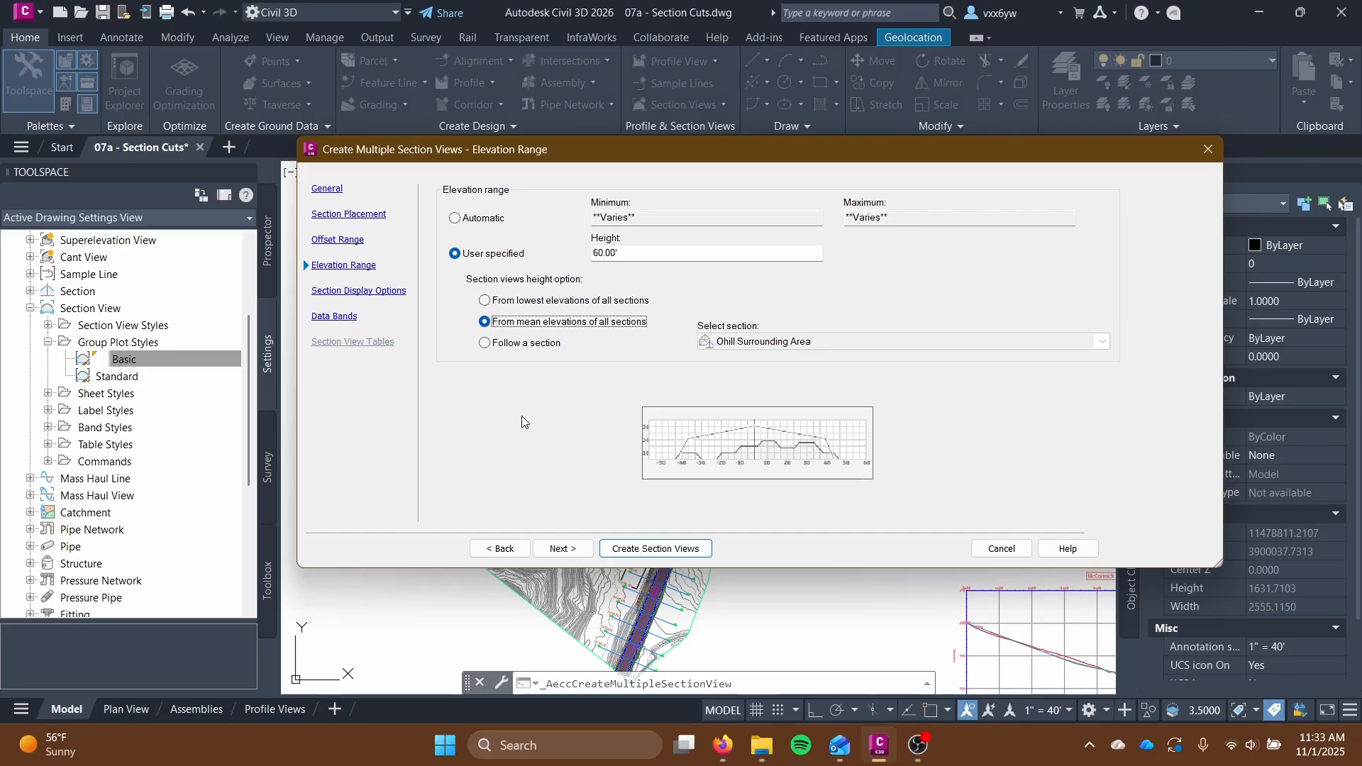
left_click(484, 344)
left_click(809, 342)
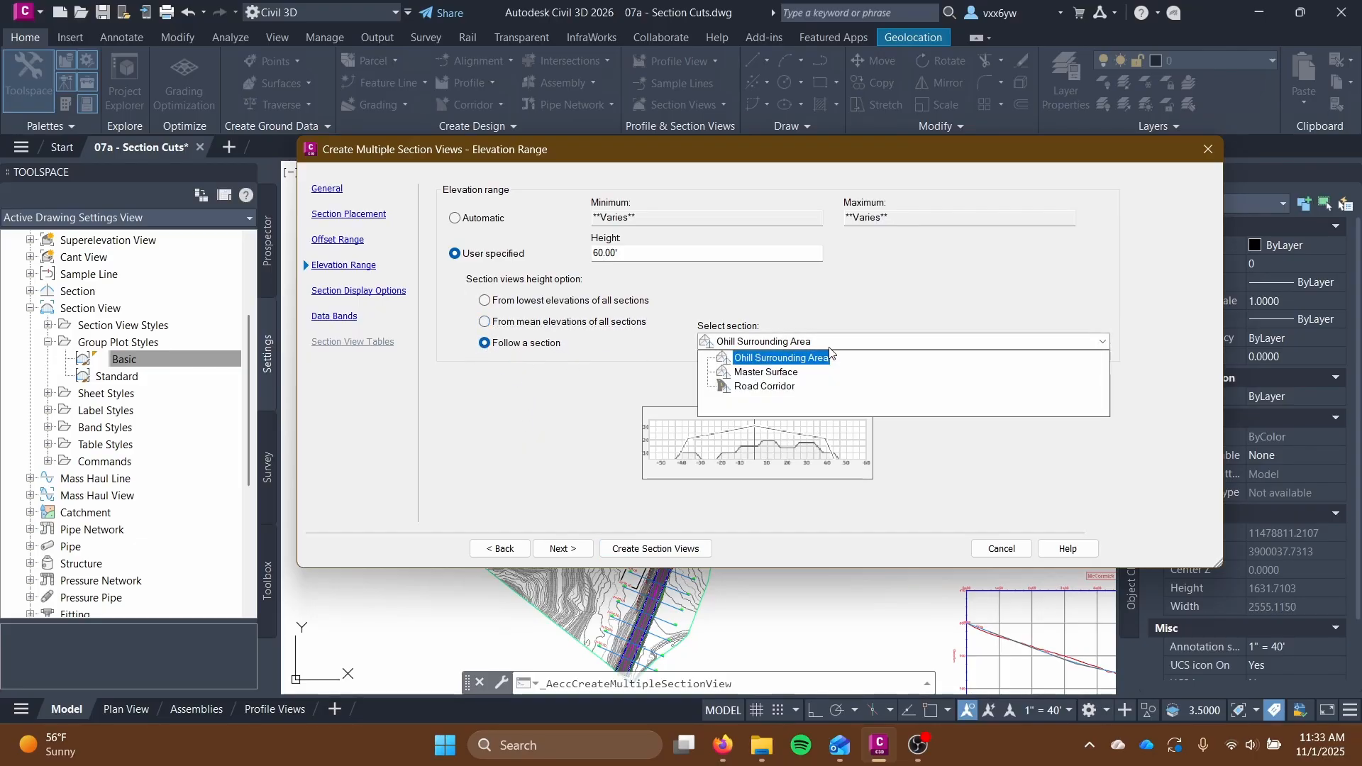
left_click(758, 380)
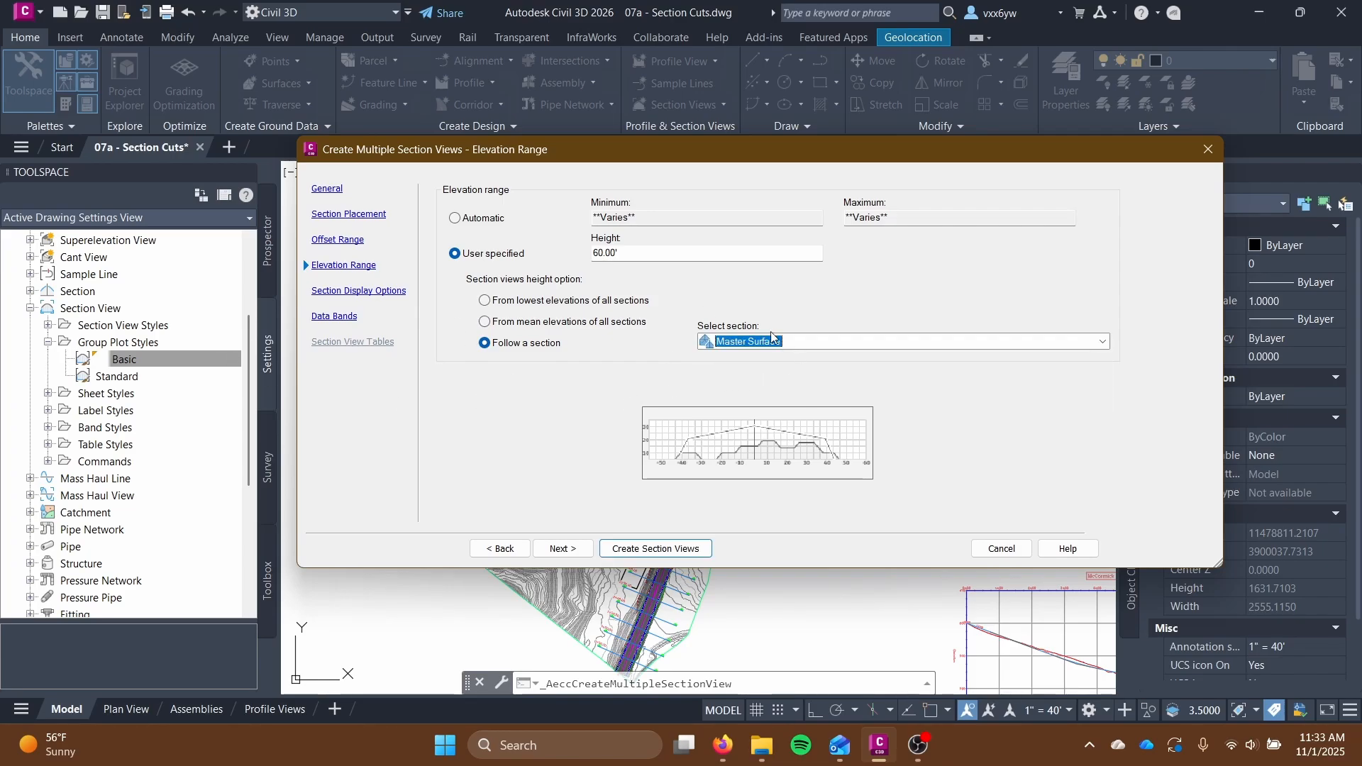
In the section display options, keep _No Labels for the Master Surface and the Existing Ground style for the Ohill surrounding area.
left_click(354, 295)
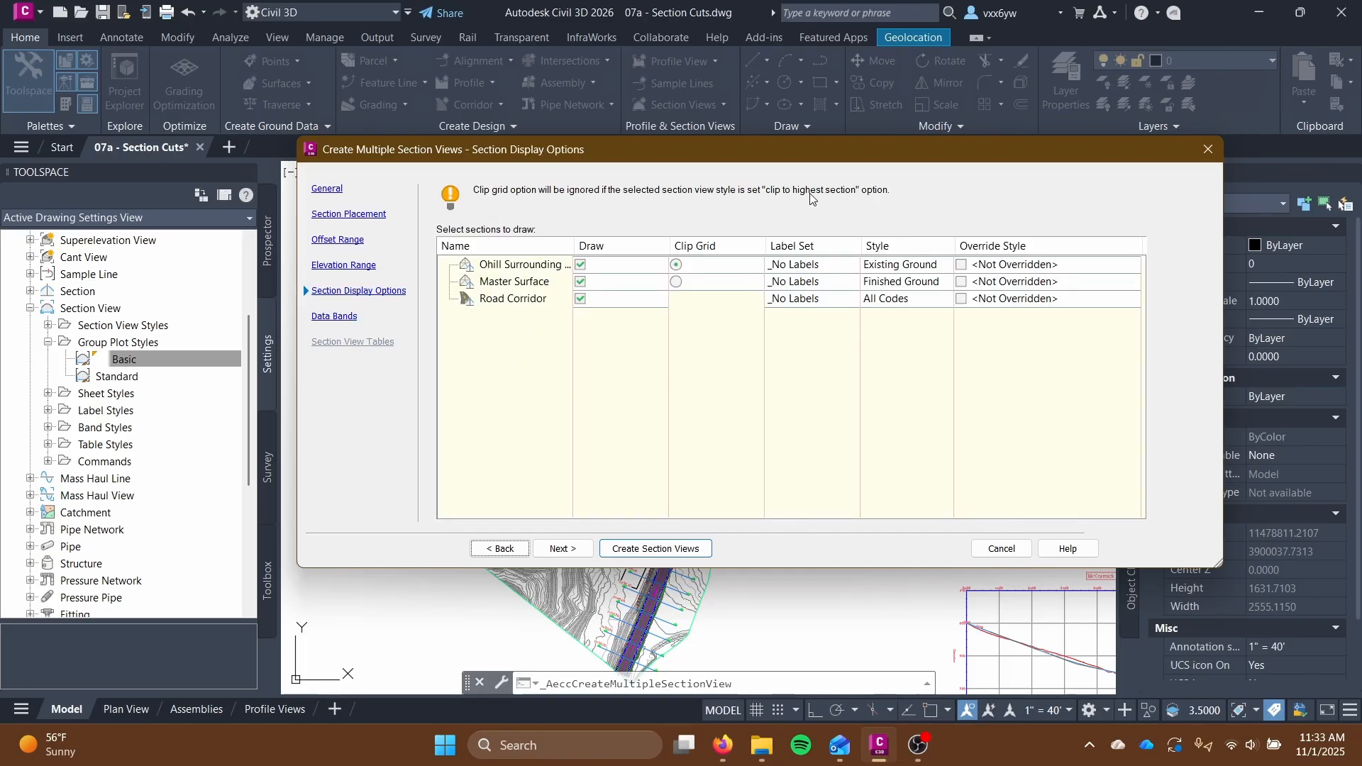
left_click(814, 281)
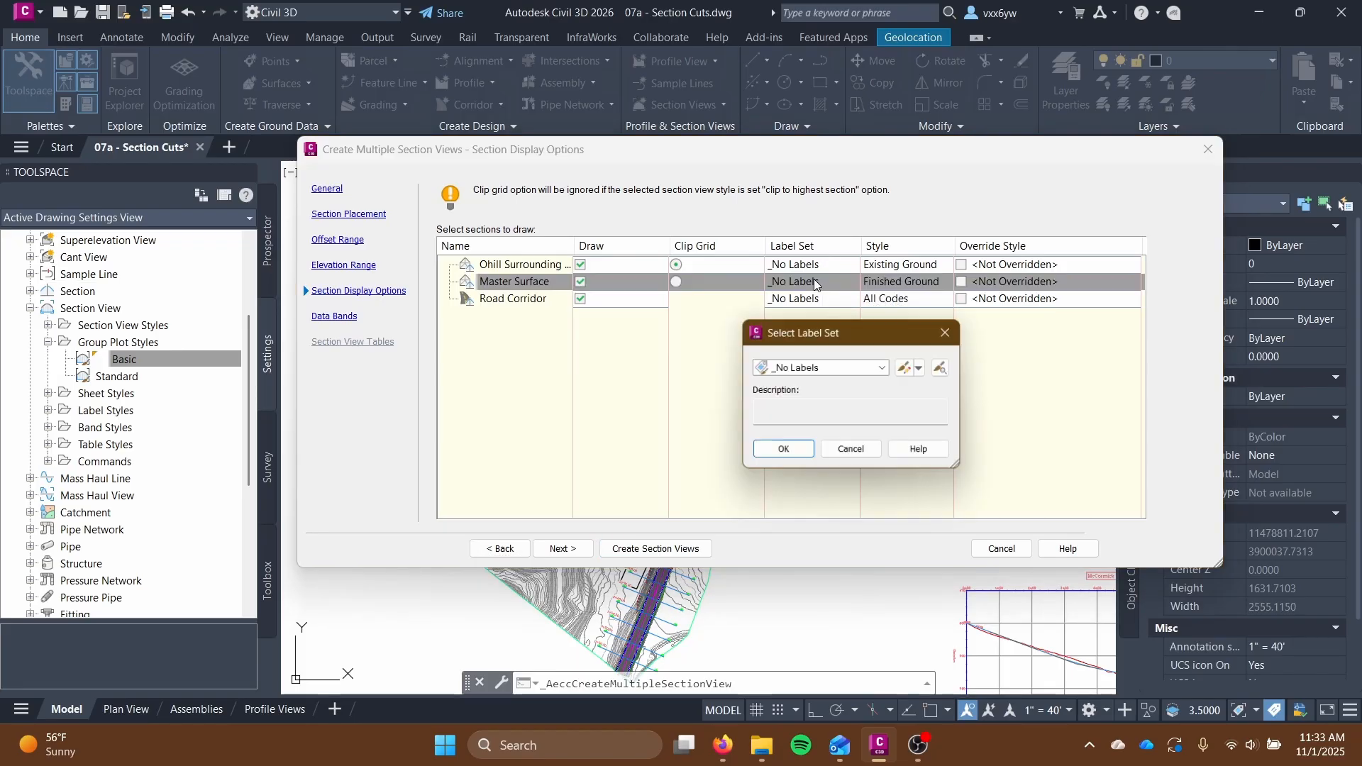
left_click(820, 372)
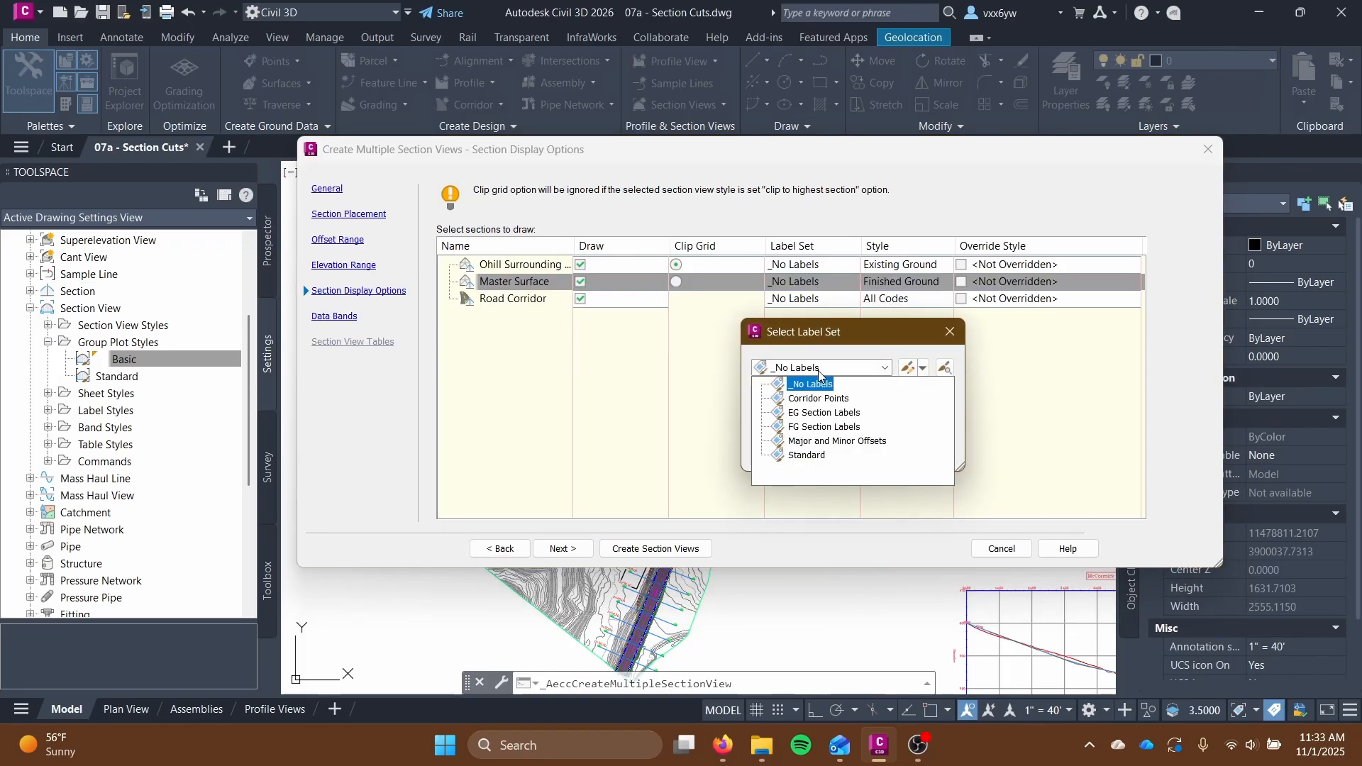
left_click(813, 384)
left_click(784, 452)
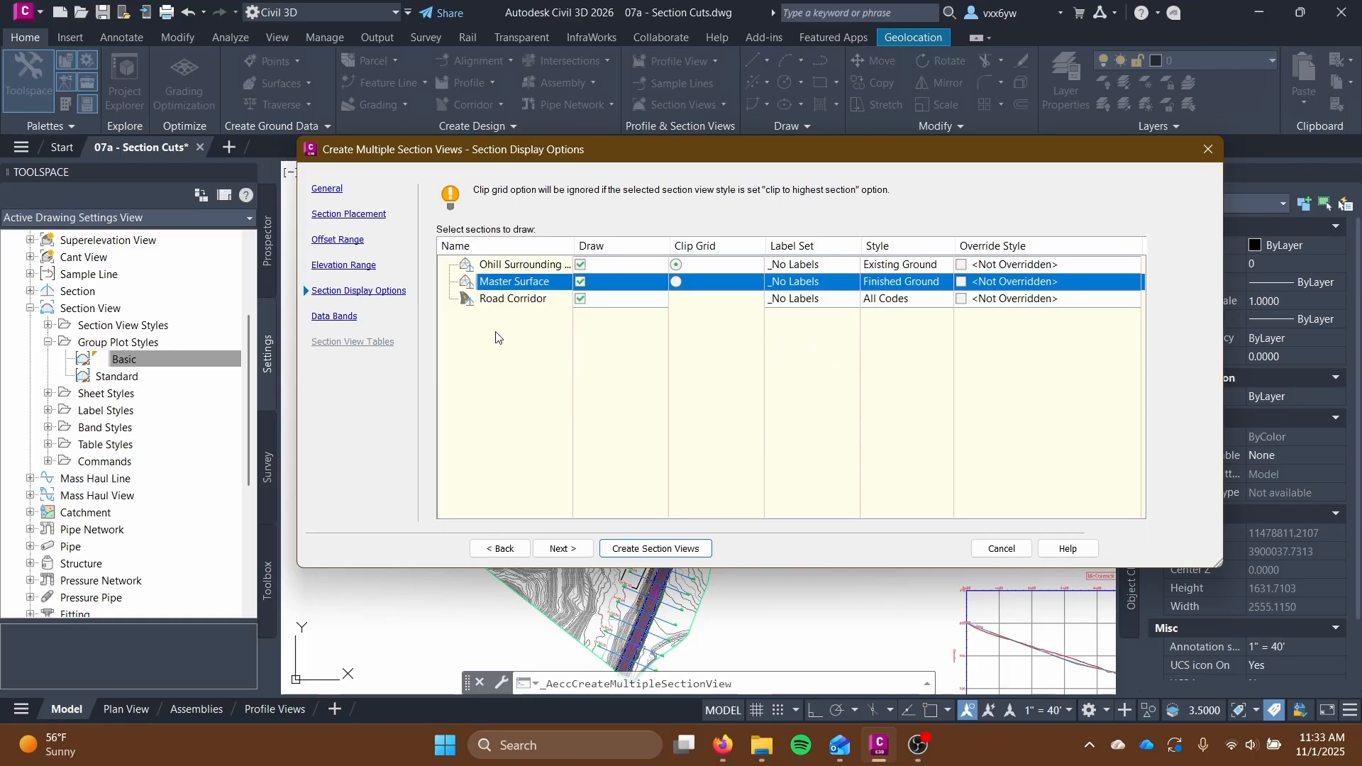
left_click(922, 264)
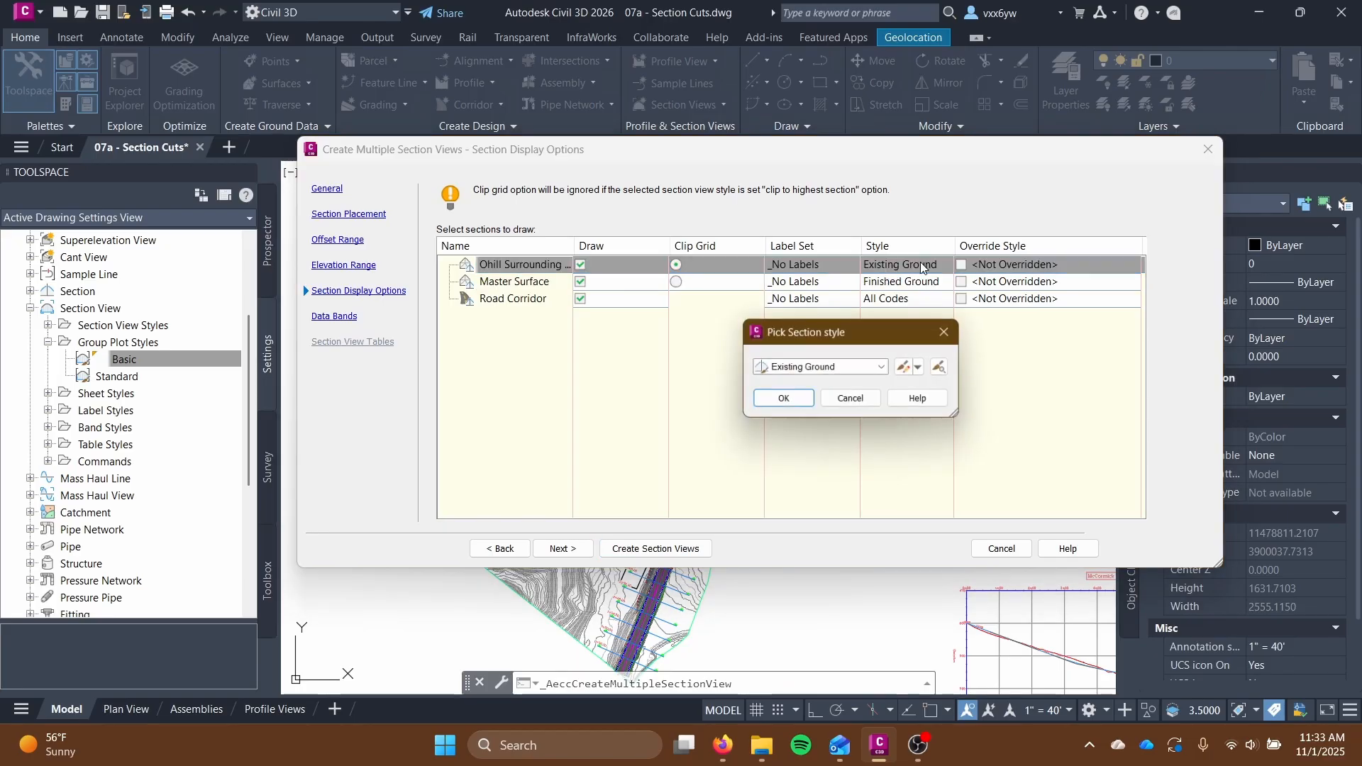
left_click(854, 398)
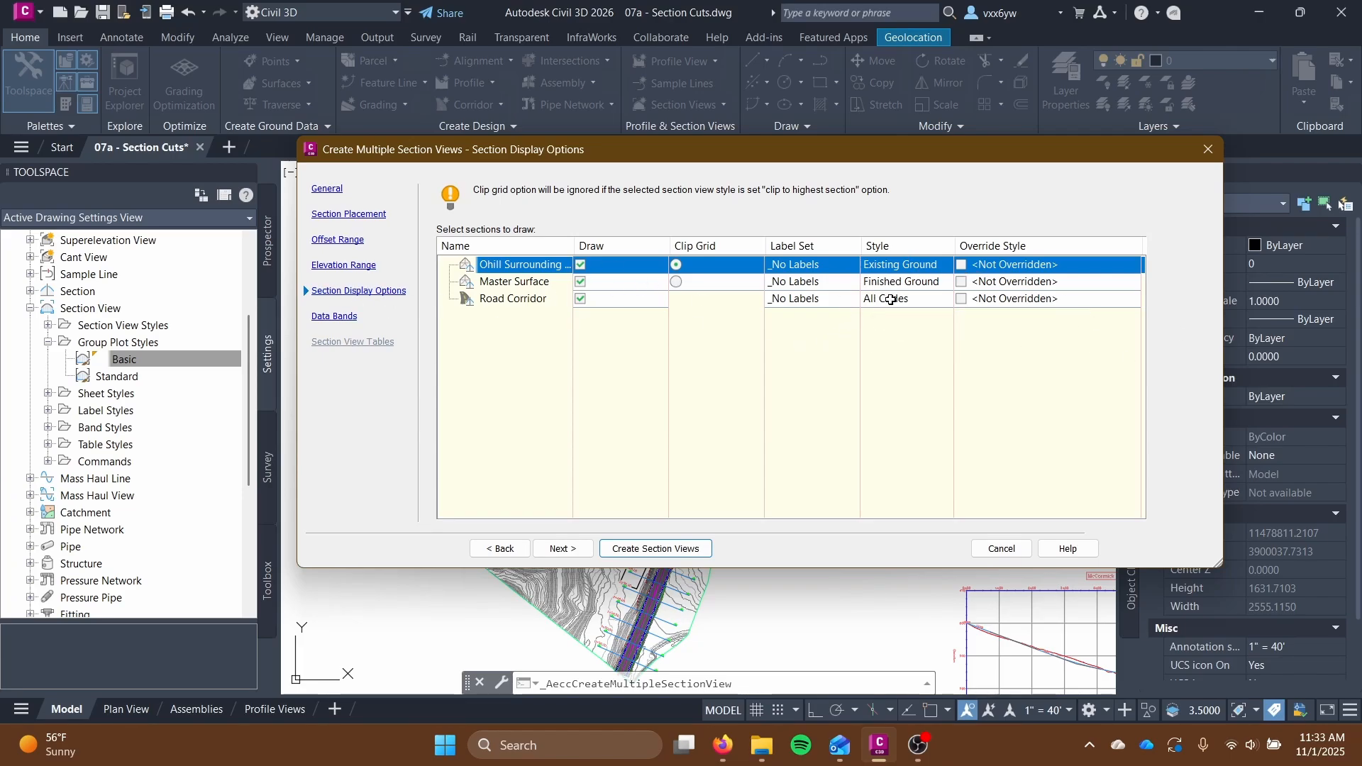
Keep the Offsets Horizontal style for the section data band in the Offsets Only band set.
left_click(333, 317)
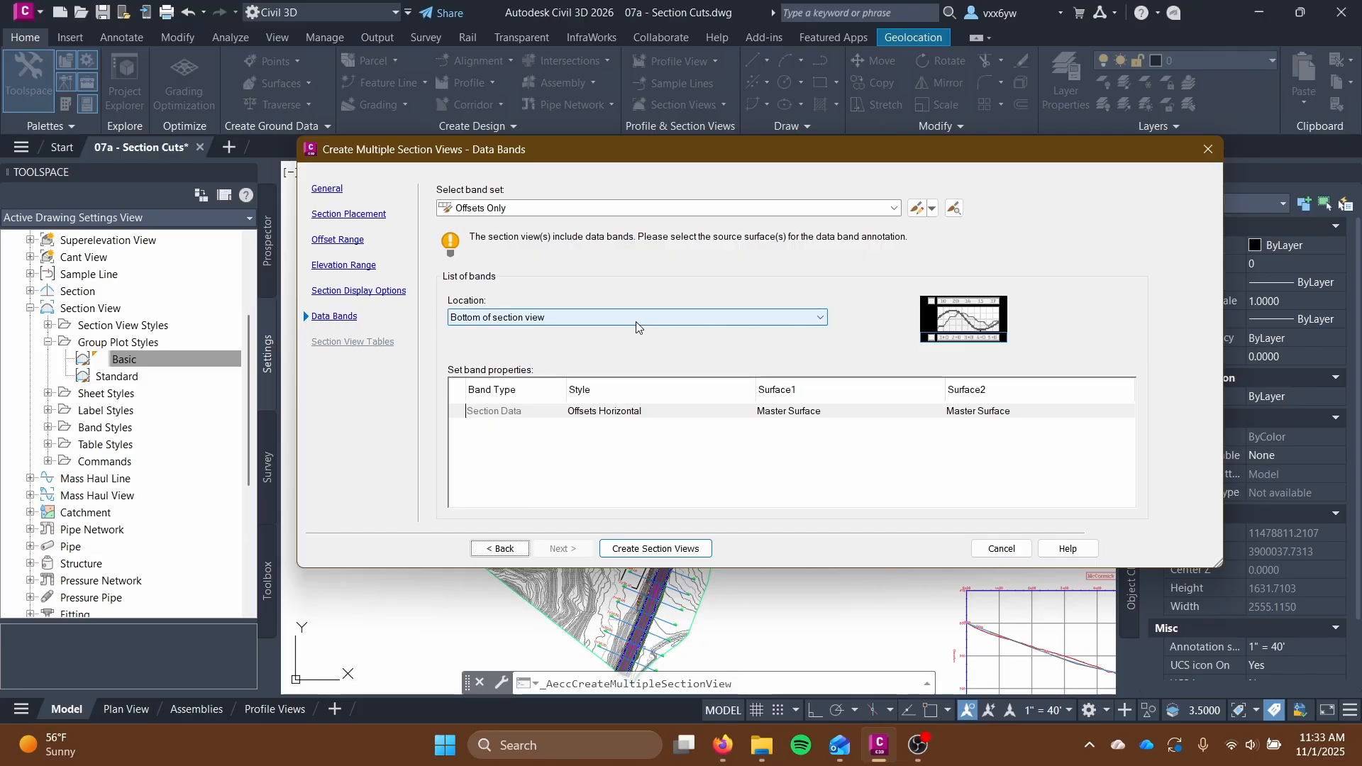
left_click(617, 412)
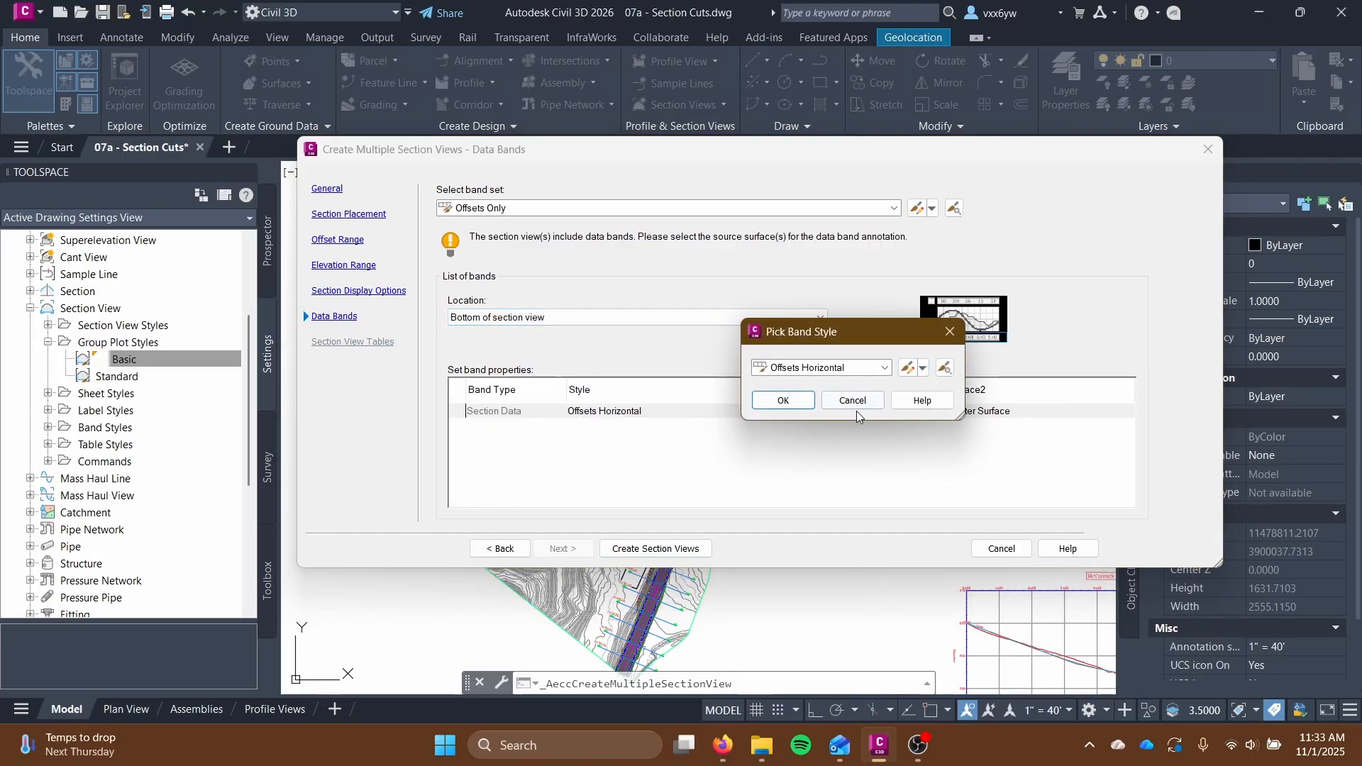
left_click(787, 401)
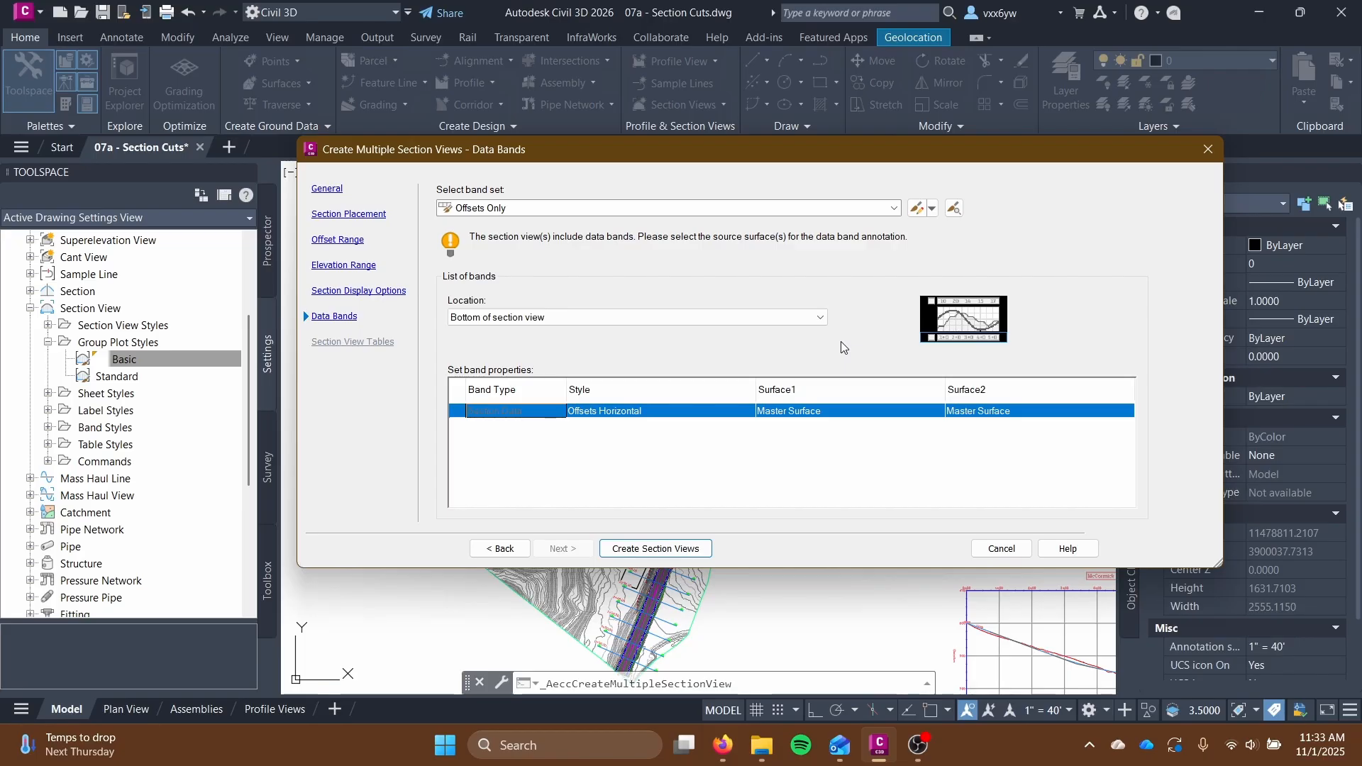
Create the section views and place their origin in the empty area northeast of the site plan and profile views.
left_click(675, 549)
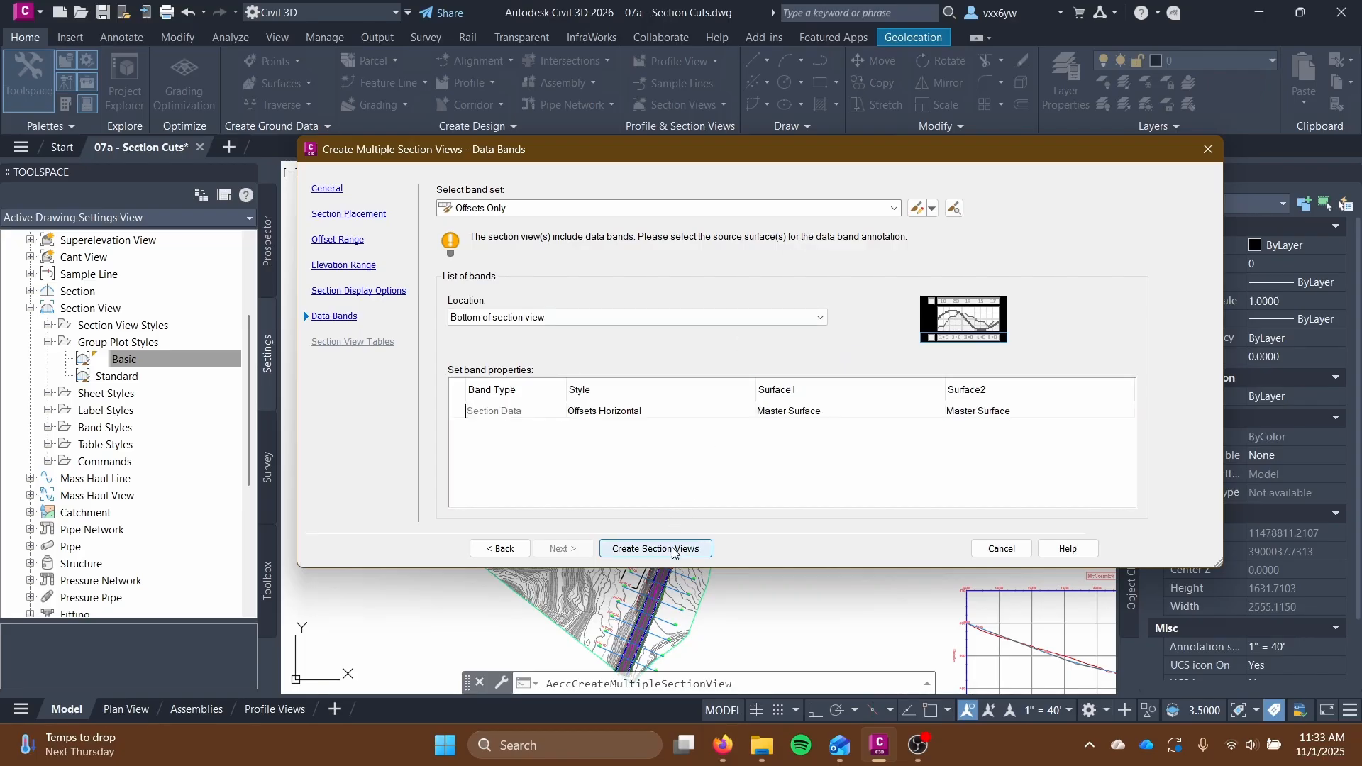
scroll(659, 414, "down", 8)
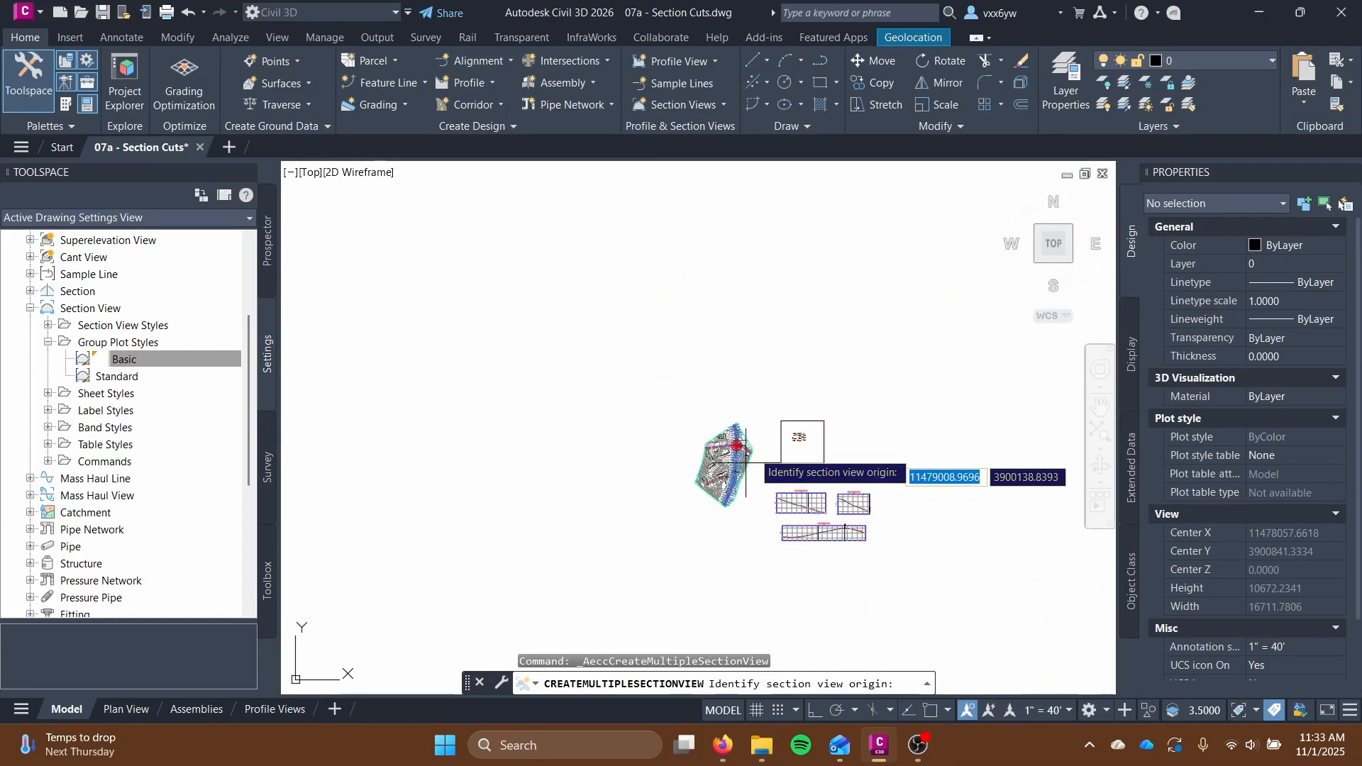
scroll(877, 418, "down", 4)
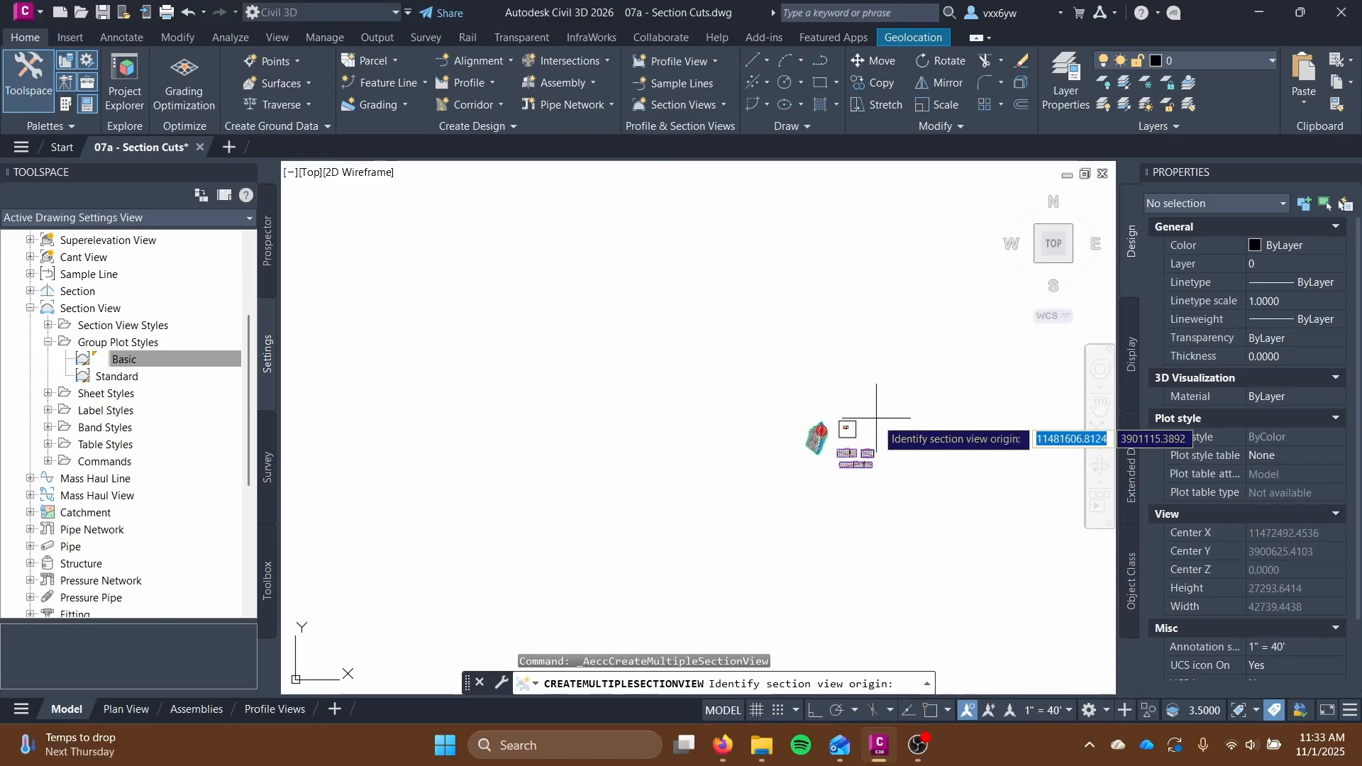
scroll(883, 428, "up", 4)
scroll(821, 334, "down", 4)
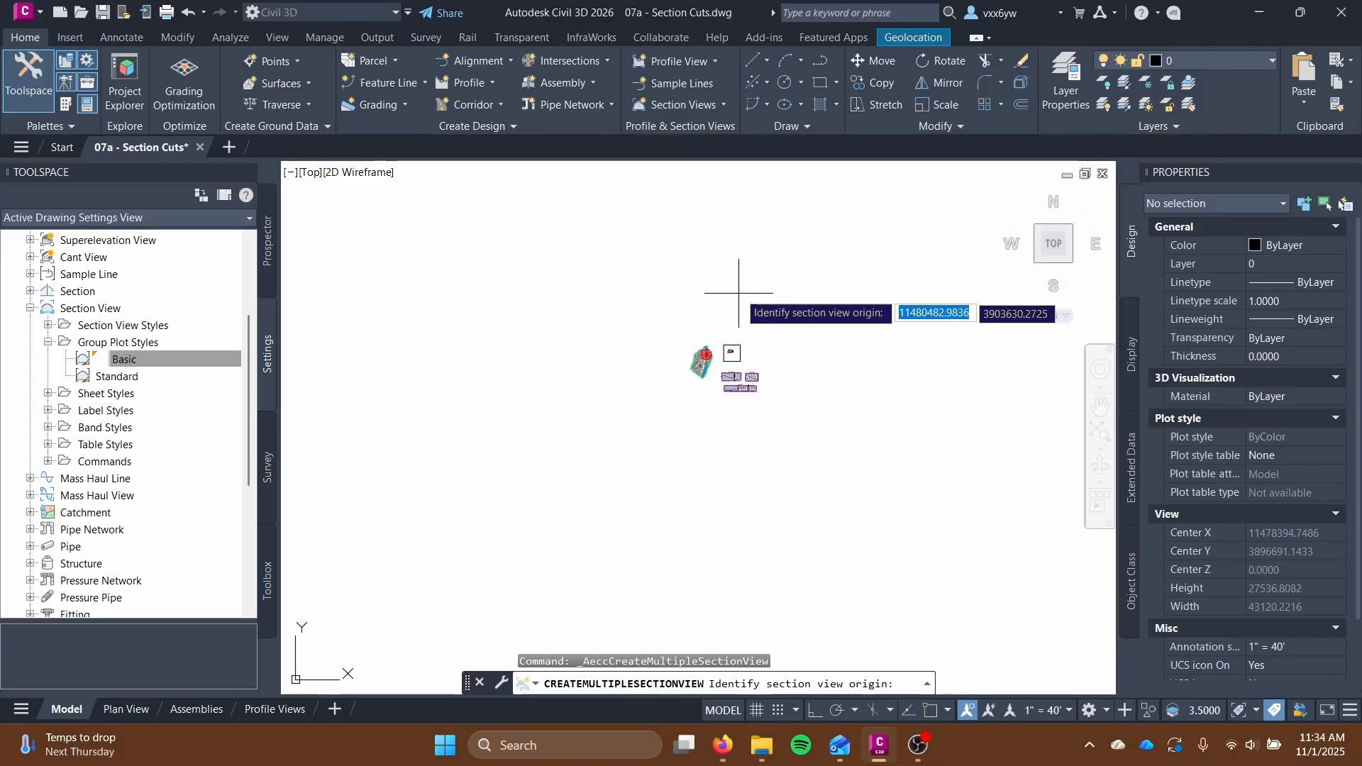
scroll(809, 255, "up", 2)
scroll(912, 197, "down", 4)
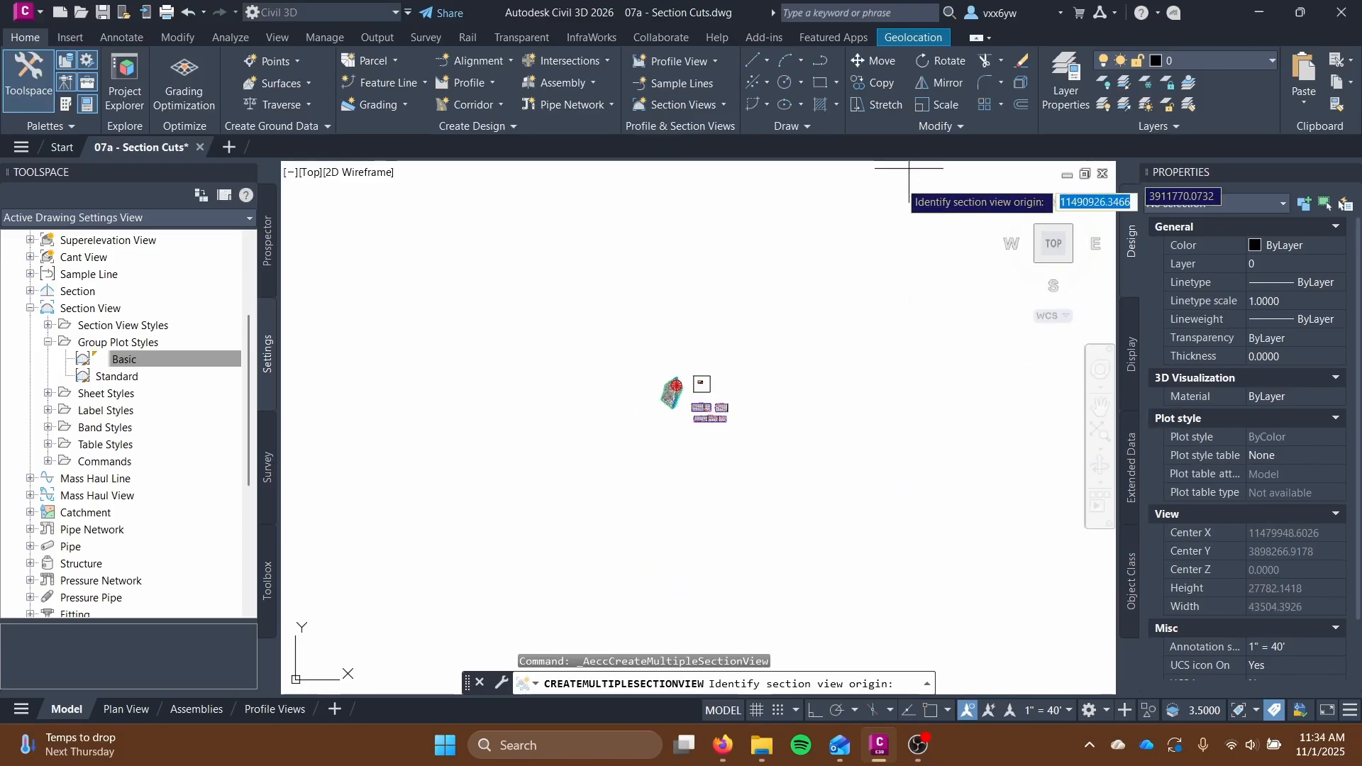
scroll(799, 269, "up", 4)
scroll(523, 457, "down", 4)
scroll(551, 502, "up", 4)
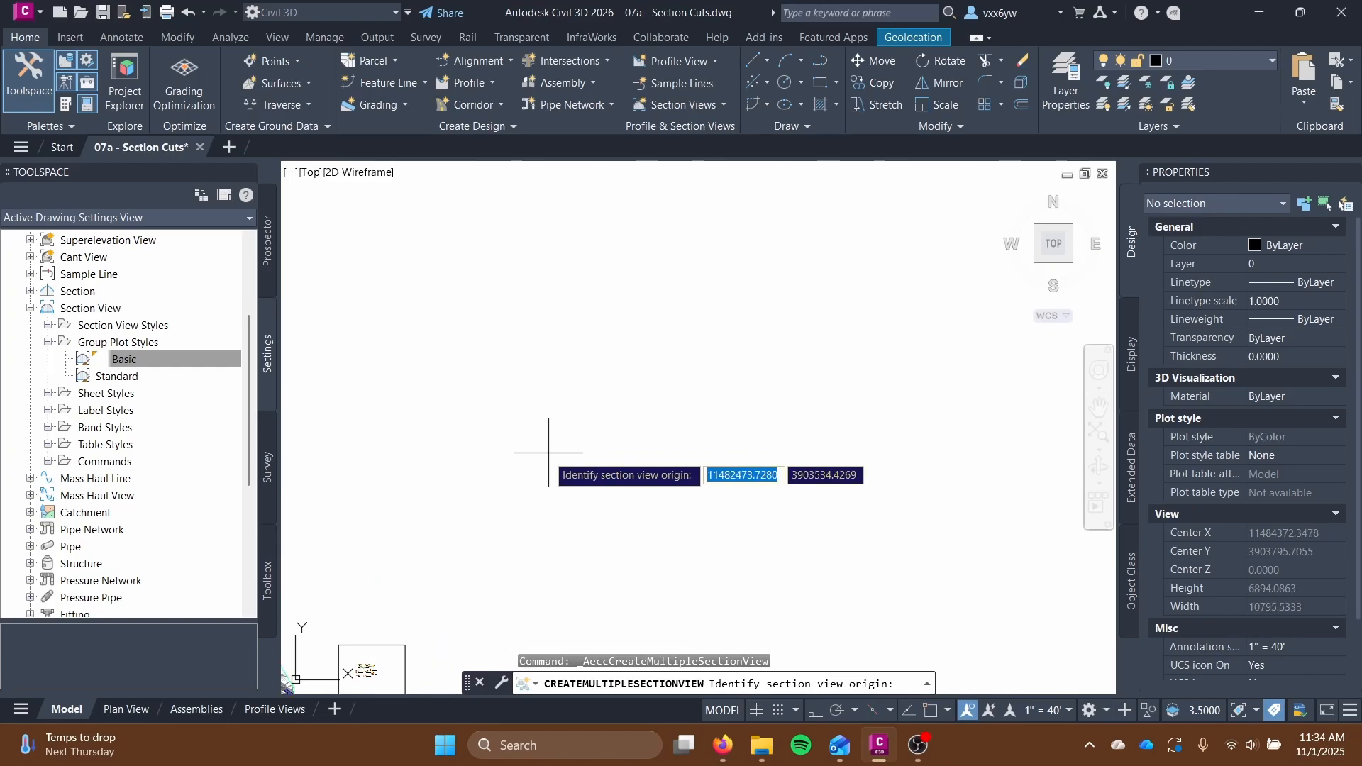
left_click(509, 524)
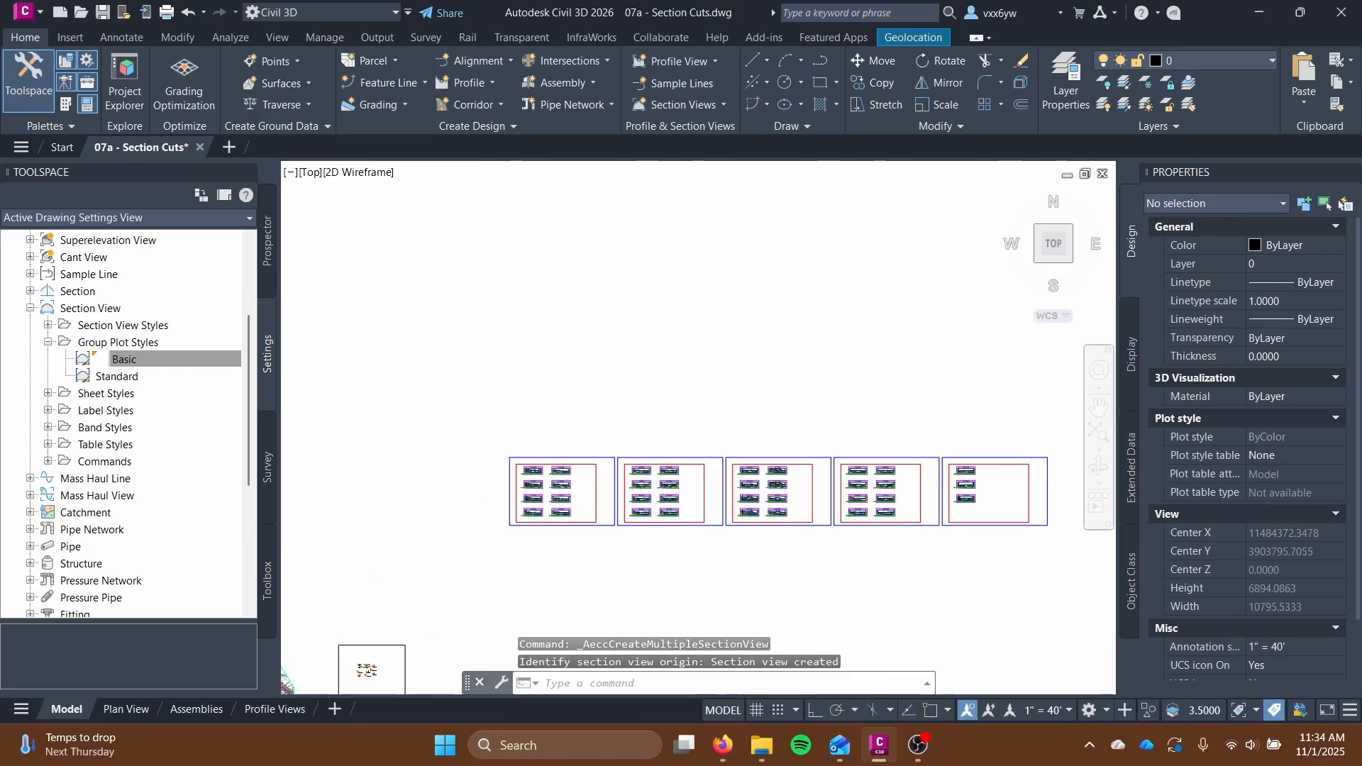
Examine the section views on the first two plotted sheets, checking grids, station titles, slope labels and offset bands.
scroll(528, 560, "down", 4)
scroll(528, 539, "up", 5)
scroll(454, 397, "down", 3)
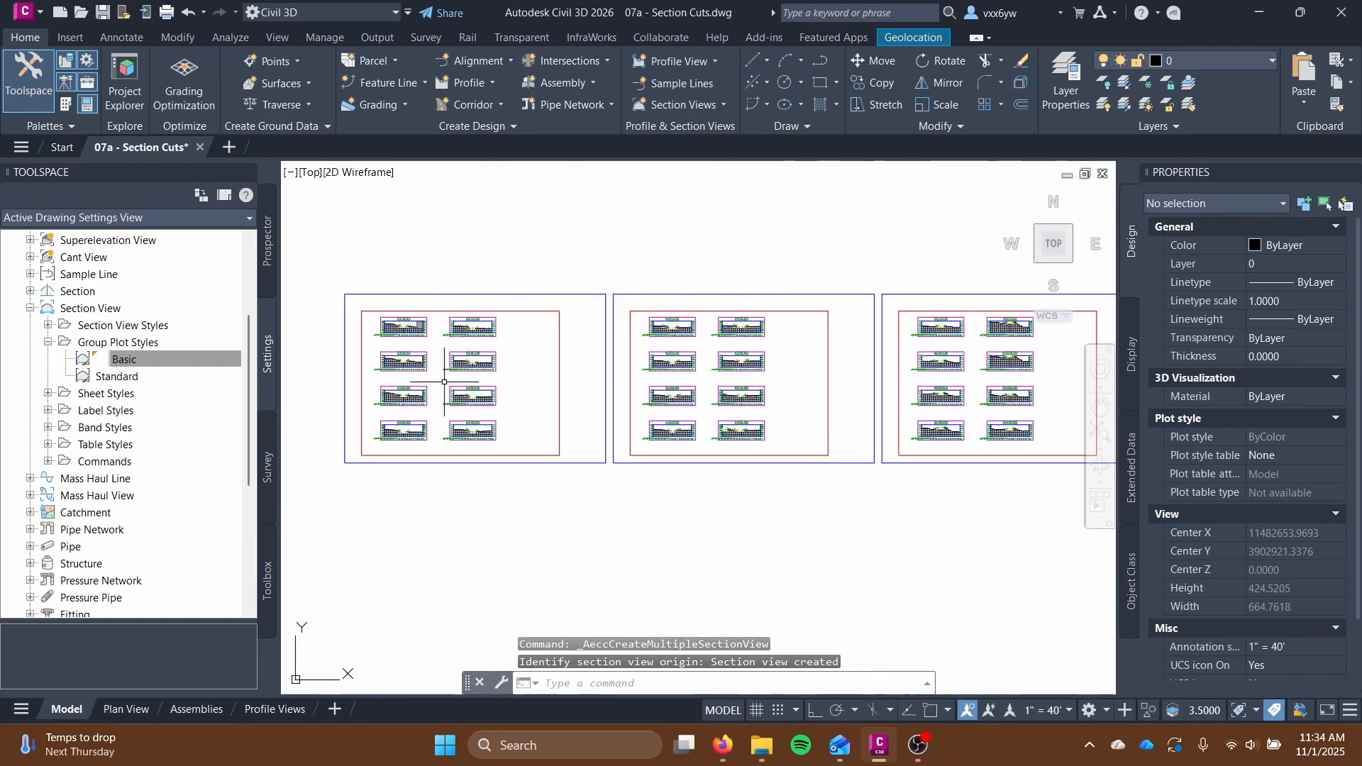
scroll(451, 381, "up", 5)
scroll(305, 374, "down", 3)
scroll(763, 246, "up", 3)
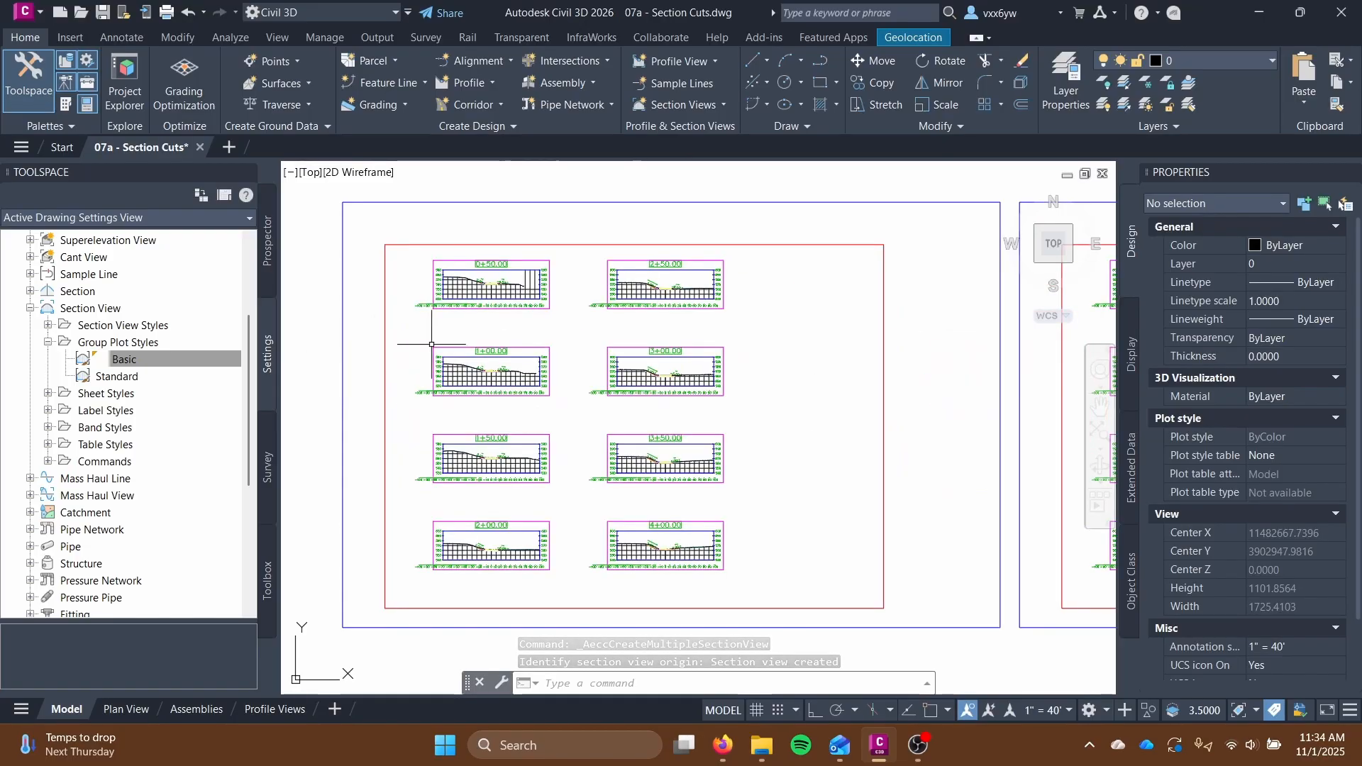
middle_click_drag(507, 301, 525, 213)
scroll(526, 215, "up", 5)
scroll(623, 228, "down", 3)
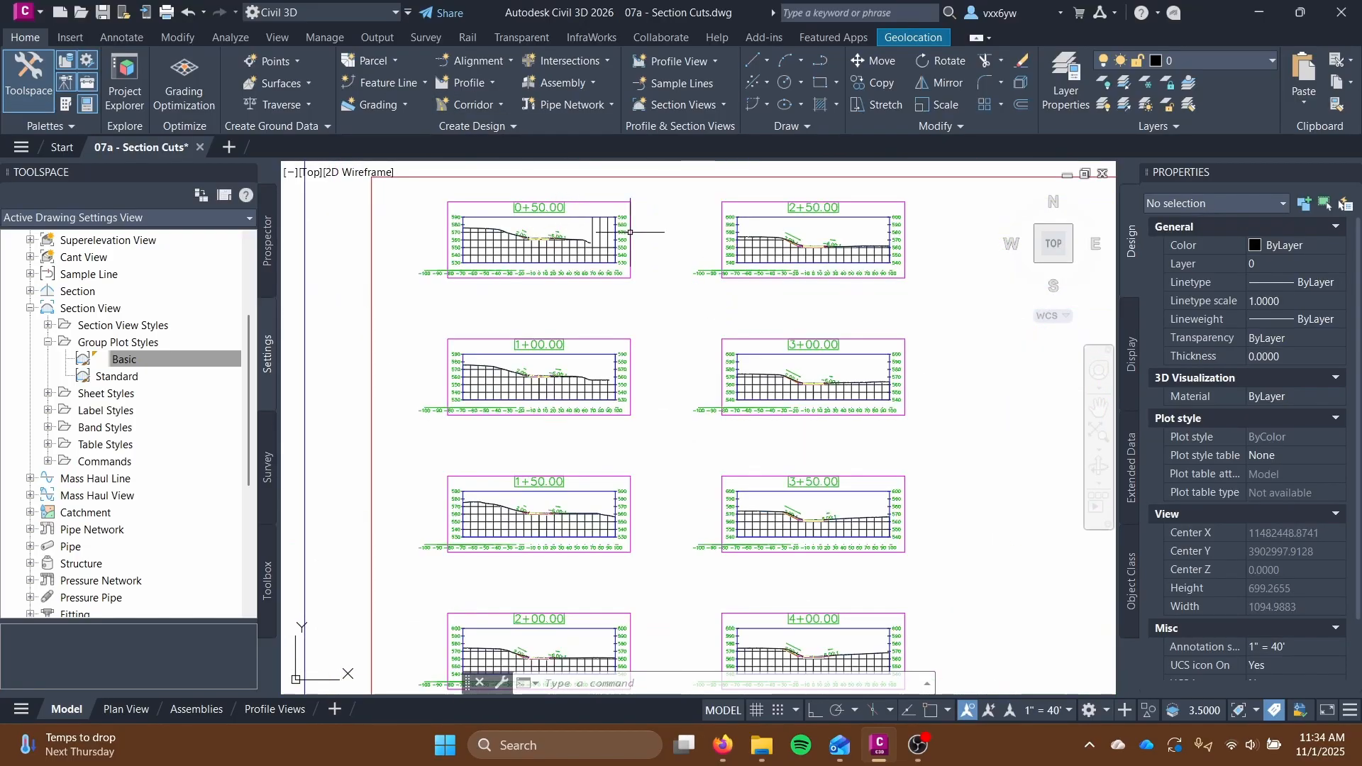
scroll(823, 231, "up", 4)
scroll(823, 230, "down", 4)
scroll(795, 344, "up", 4)
scroll(789, 347, "down", 4)
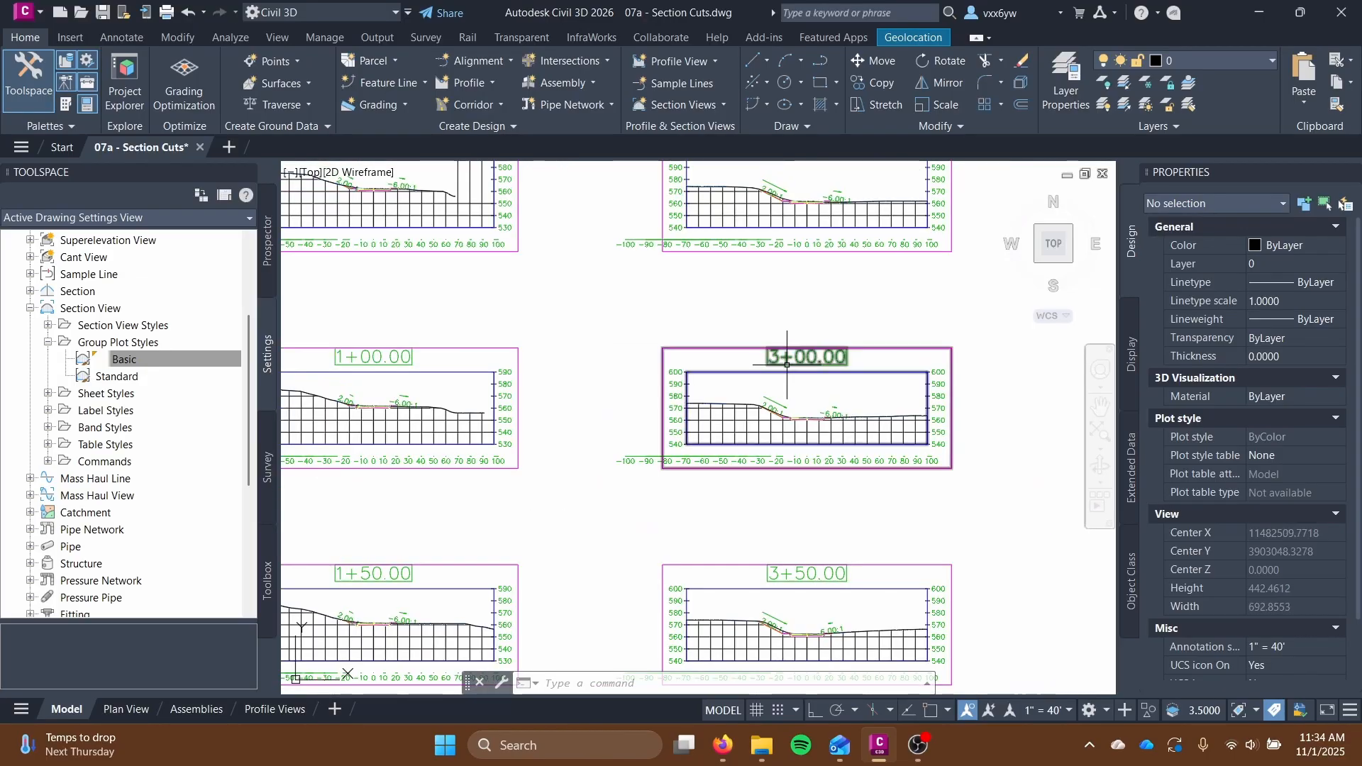
scroll(614, 485, "up", 2)
scroll(754, 532, "down", 4)
scroll(900, 496, "up", 3)
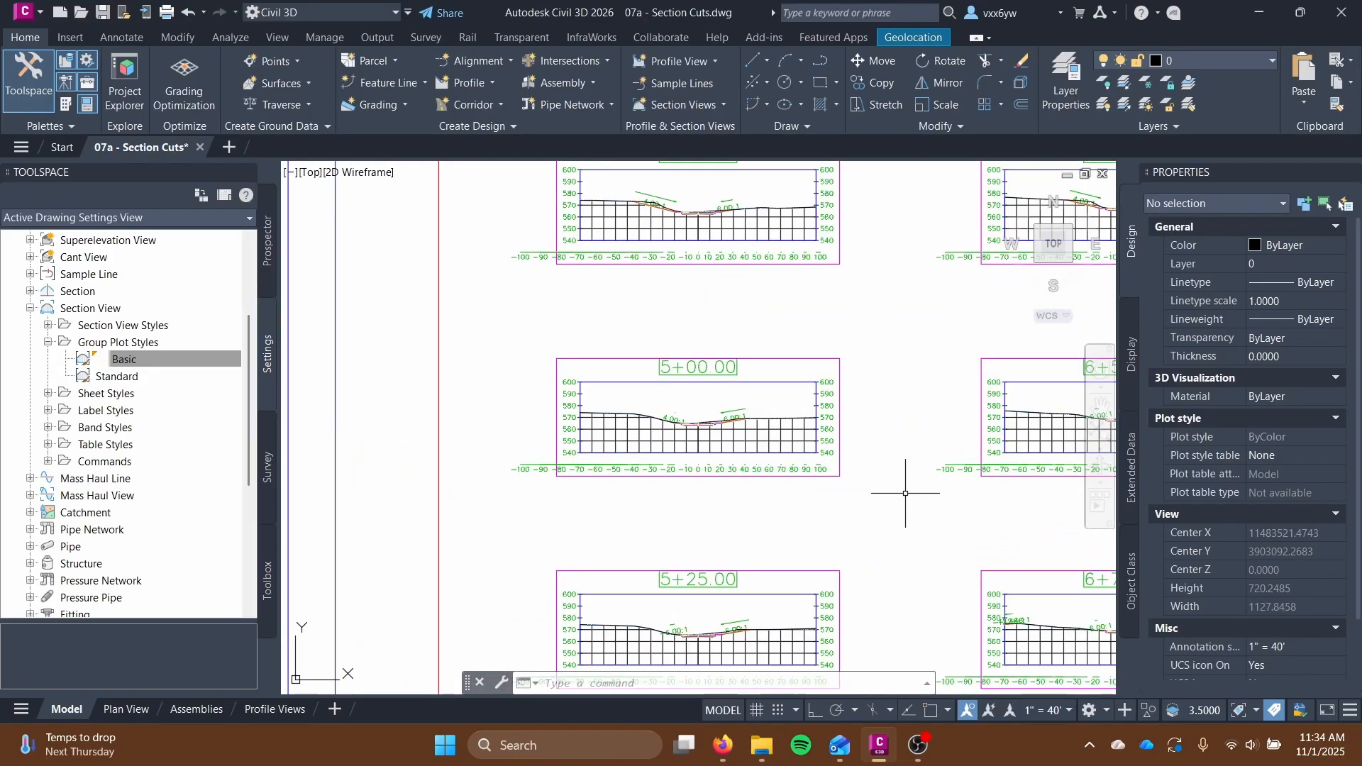
Inspect the retaining wall and road structure in the 8+00.00 section, and look over the remaining section sheets.
scroll(899, 475, "down", 2)
middle_click_drag(899, 475, 576, 436)
scroll(822, 436, "up", 4)
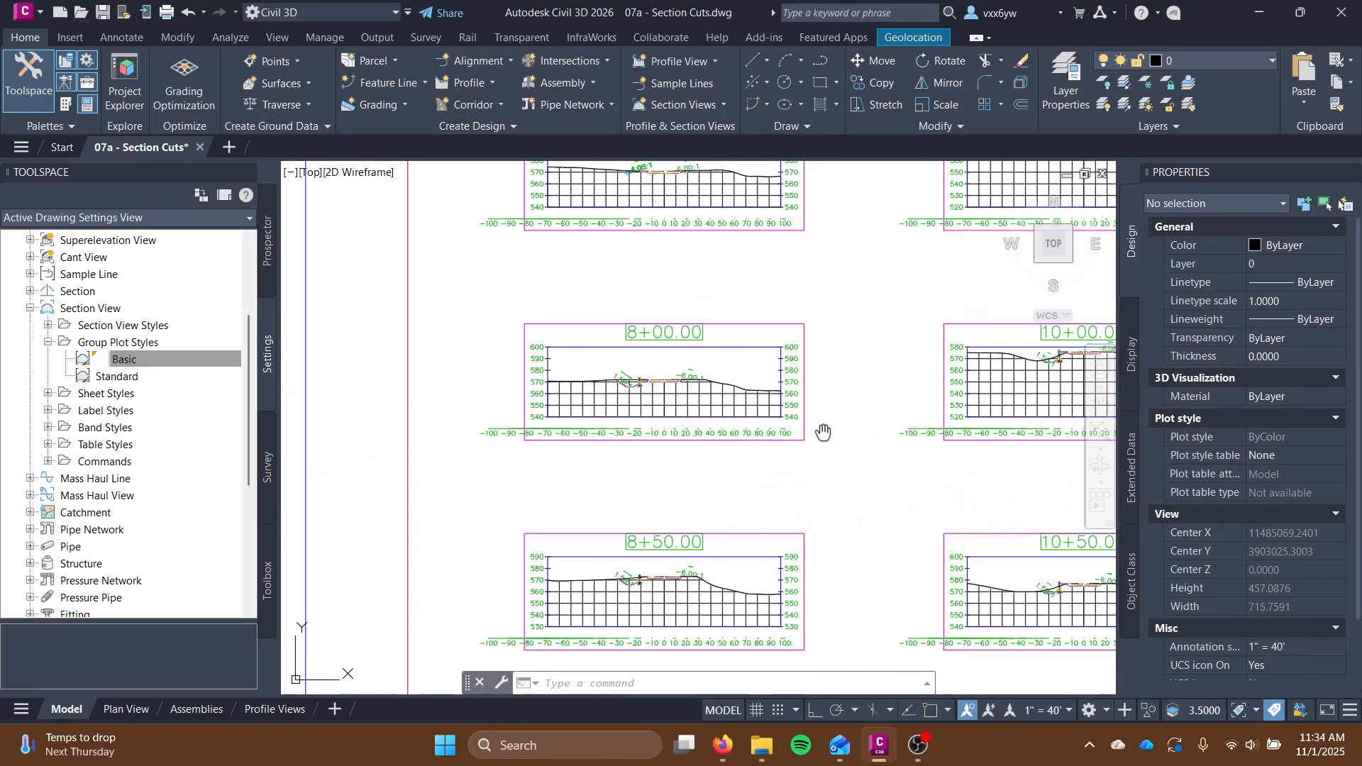
middle_click_drag(822, 431, 660, 416)
scroll(398, 351, "up", 8)
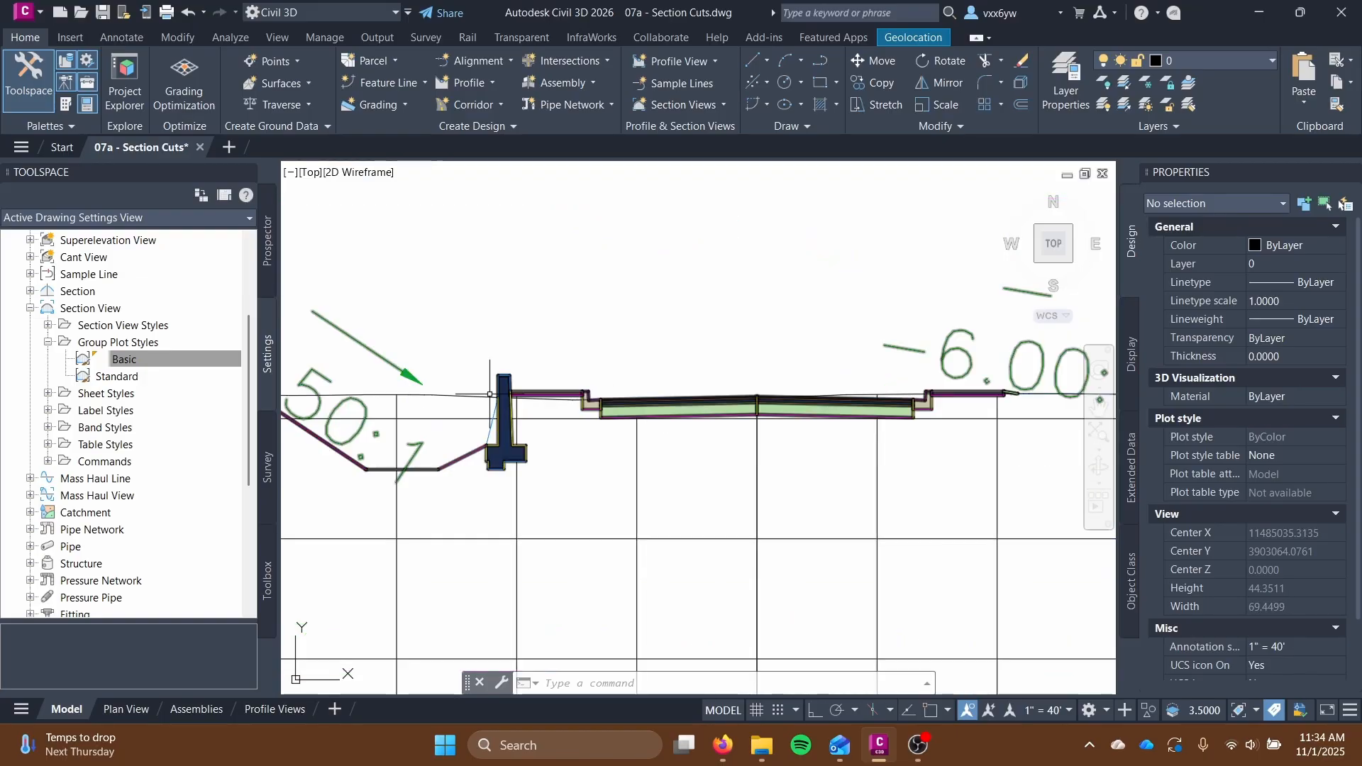
scroll(610, 394, "down", 5)
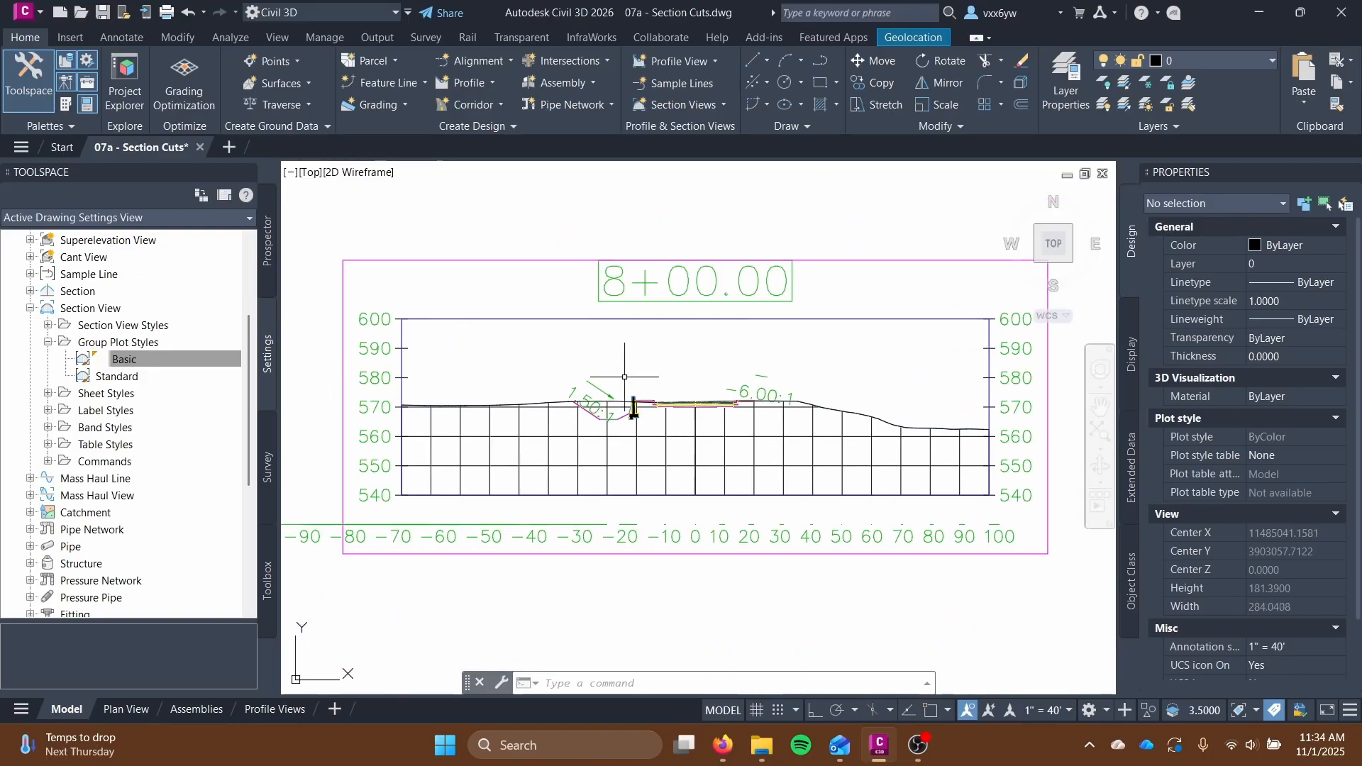
scroll(602, 605, "down", 2)
middle_click_drag(602, 604, 573, 348)
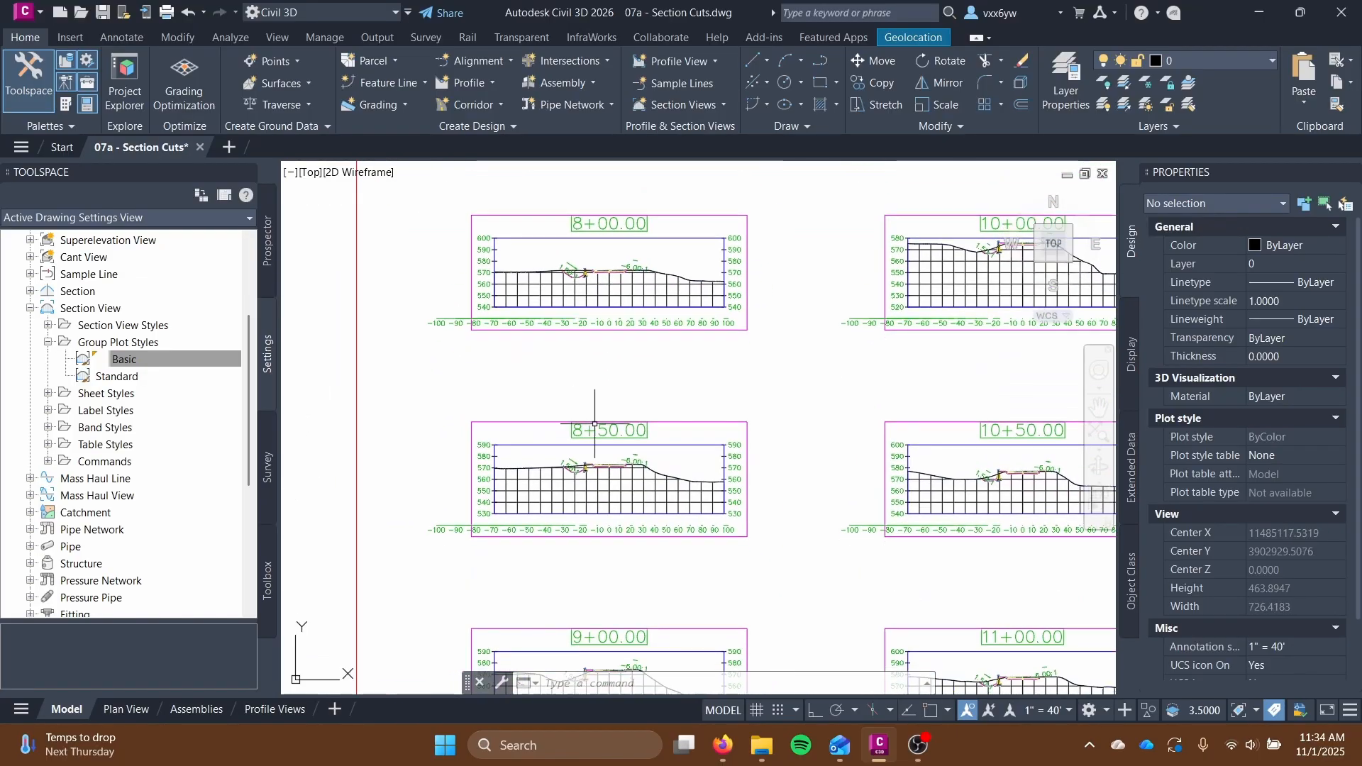
scroll(630, 498, "up", 1)
middle_click_drag(630, 499, 386, 377)
scroll(745, 456, "down", 5)
scroll(903, 359, "up", 1)
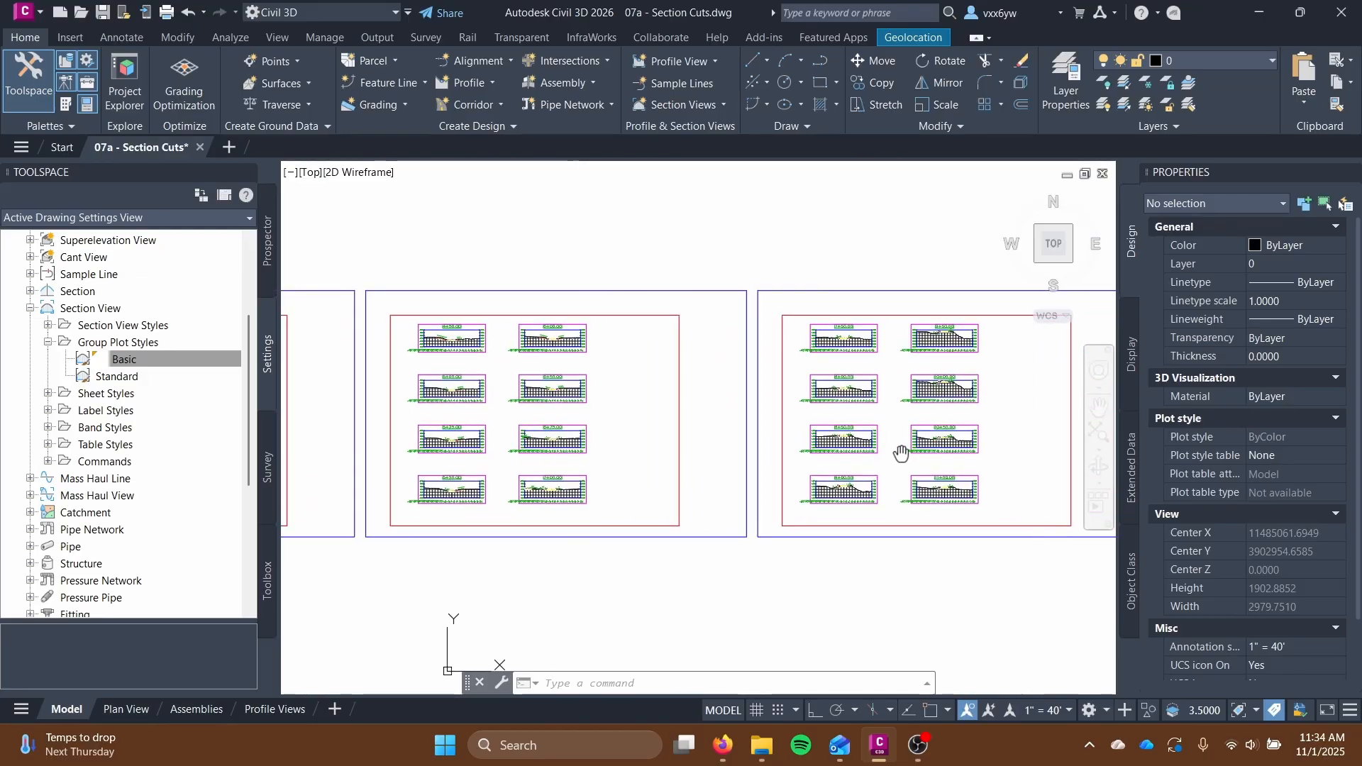
middle_click_drag(776, 475, 629, 467)
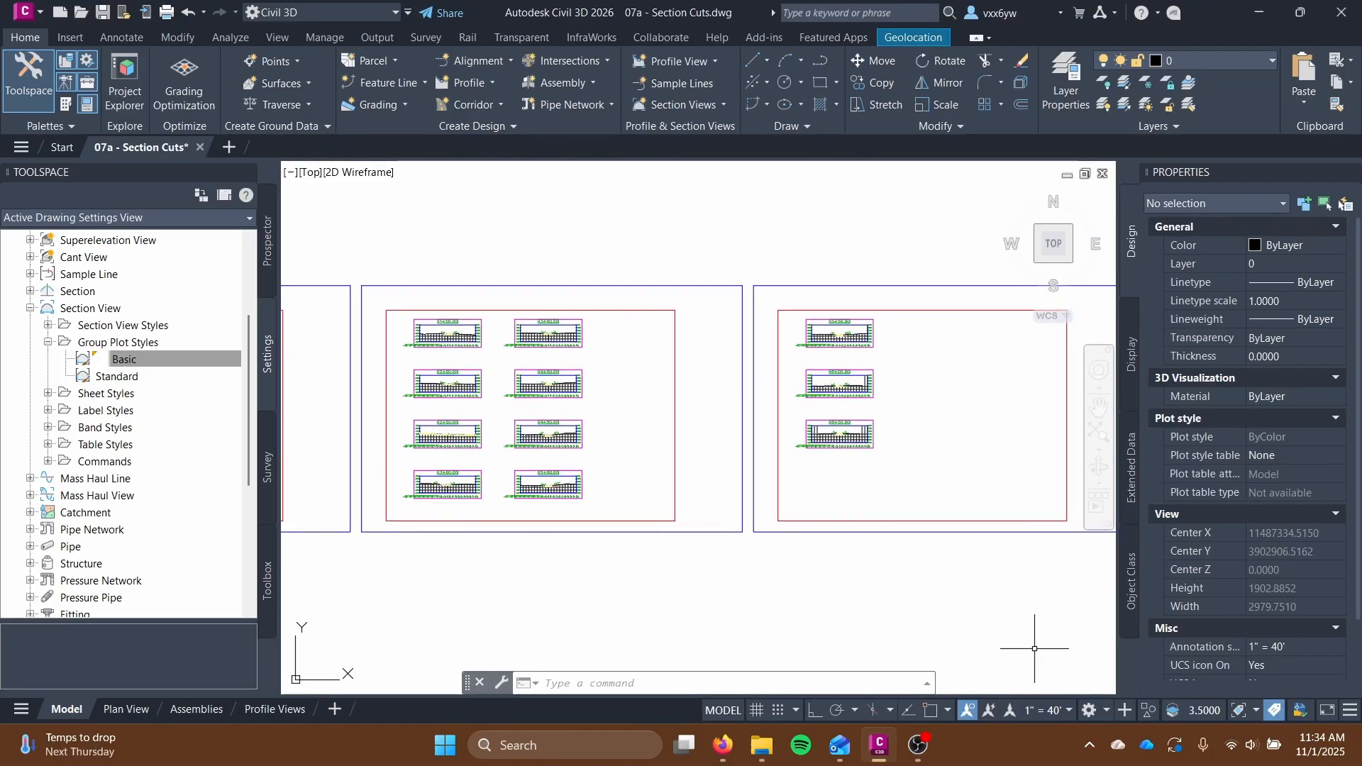
Try the annotation scale 1" = 30' on the section sheets, and restore 1" = 40'.
left_click(1069, 710)
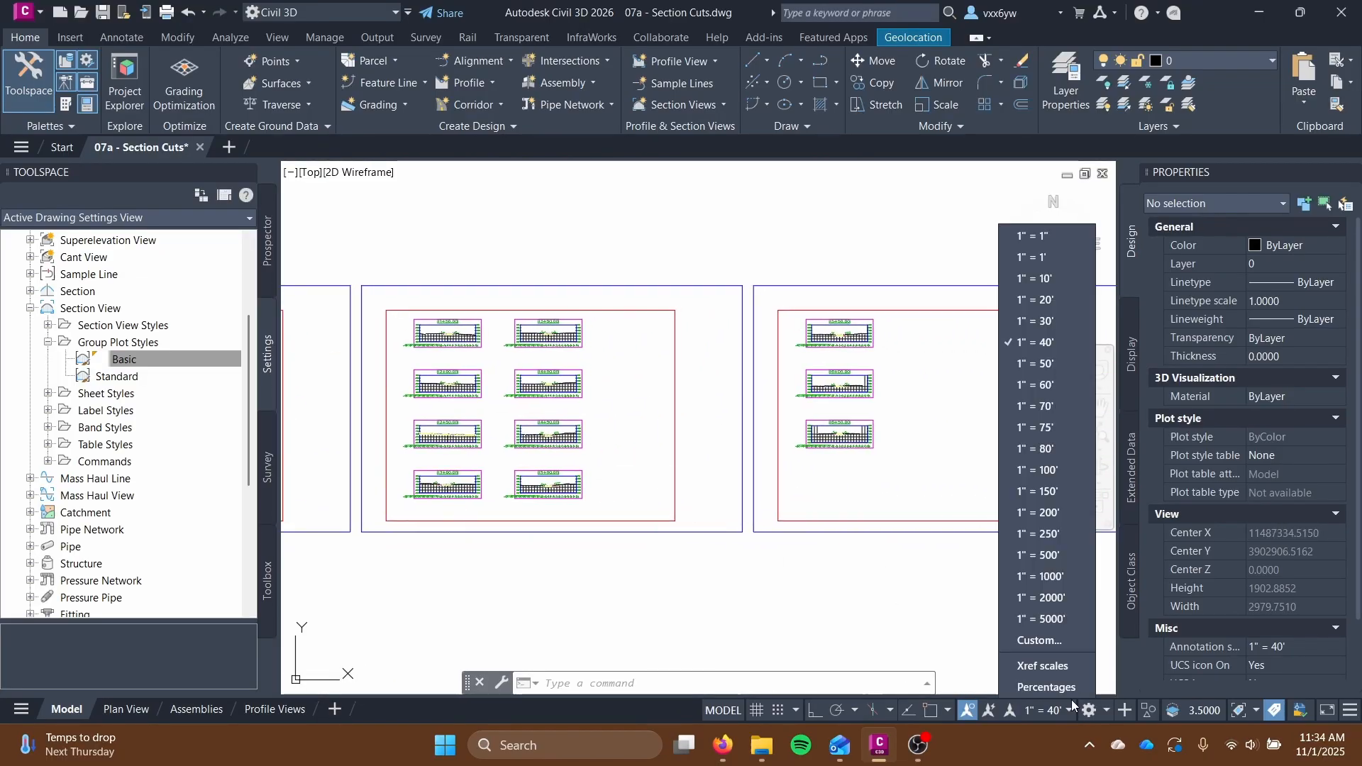
left_click(1053, 322)
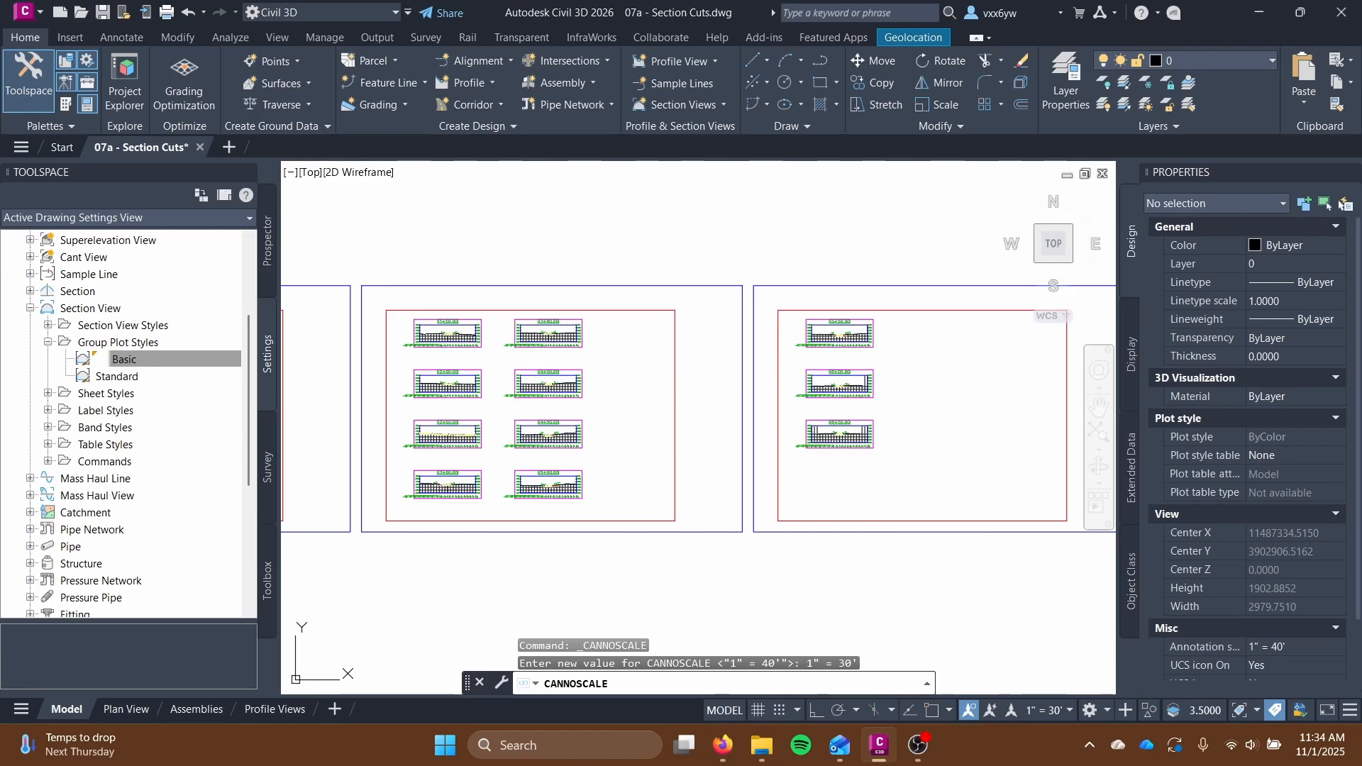
middle_click_drag(729, 457, 729, 501)
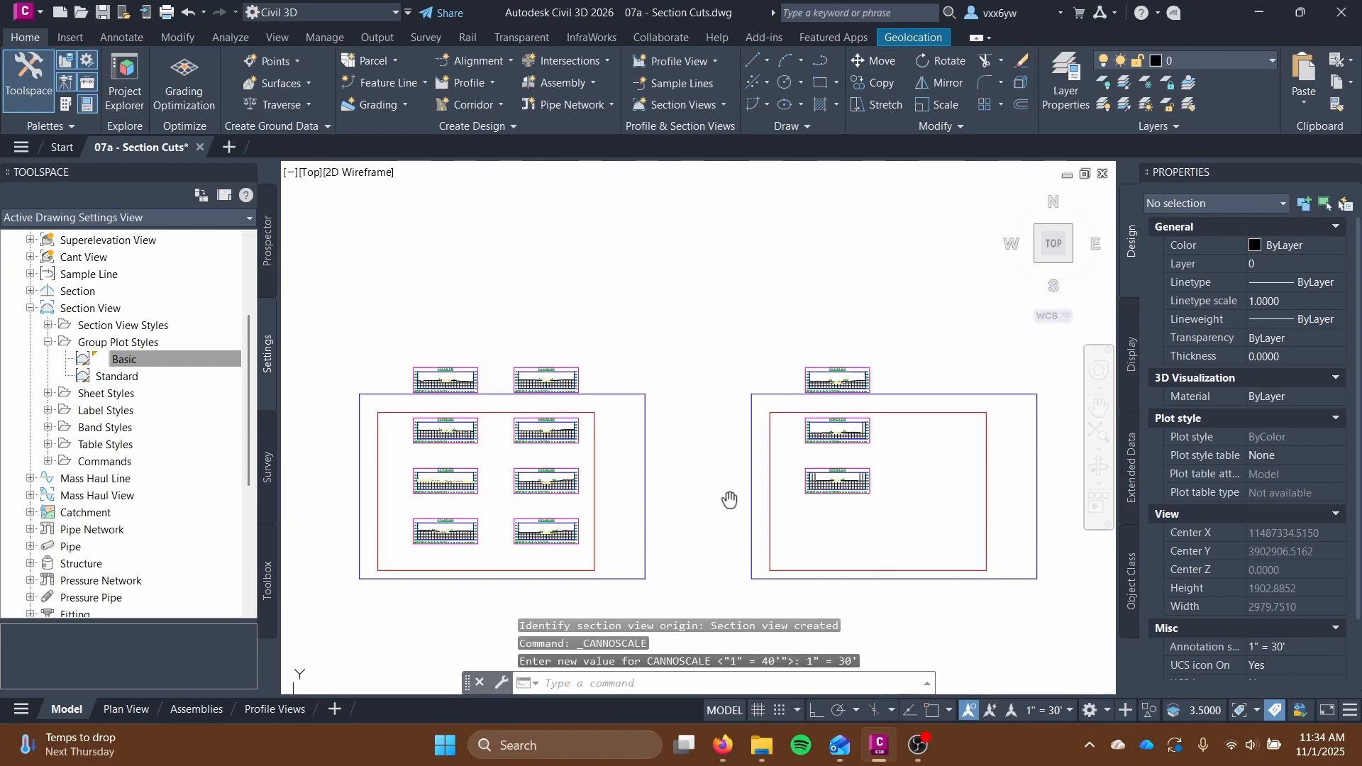
left_click(1062, 712)
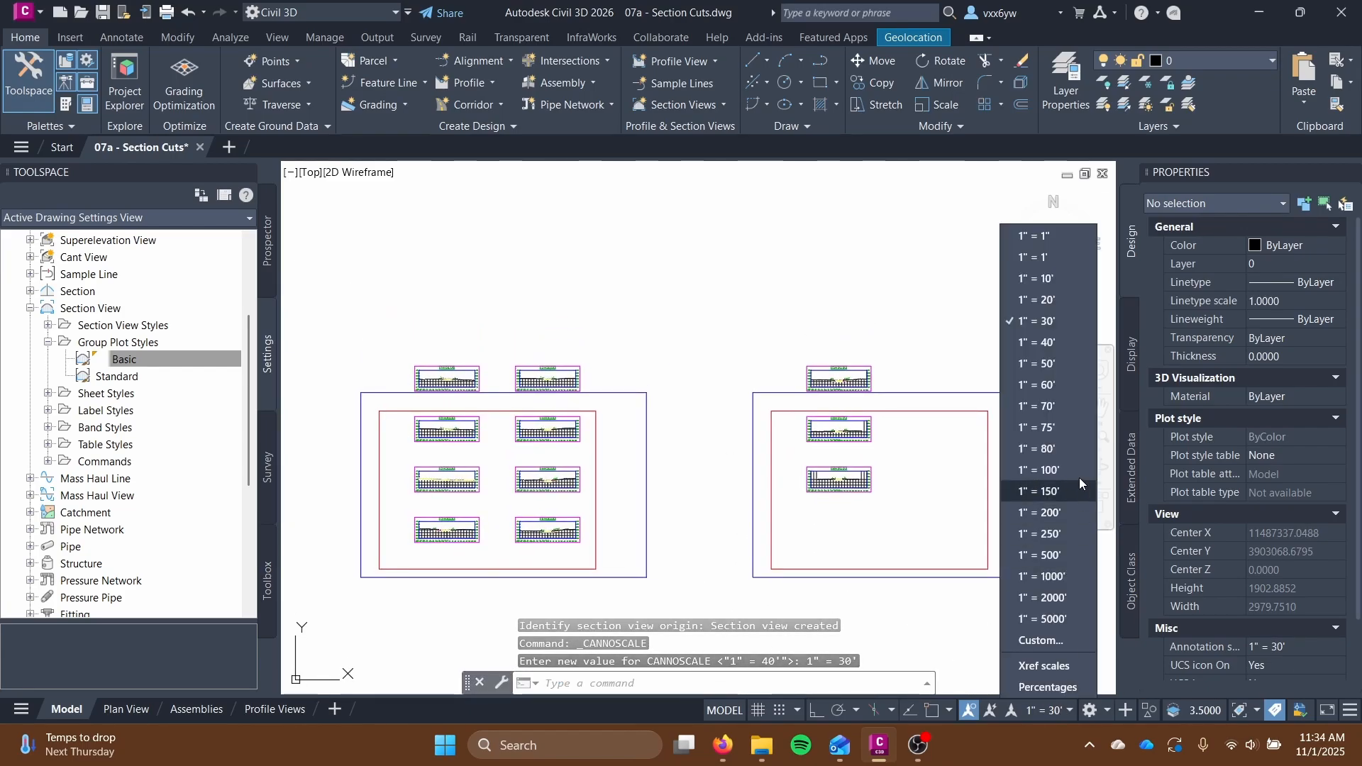
left_click(1053, 339)
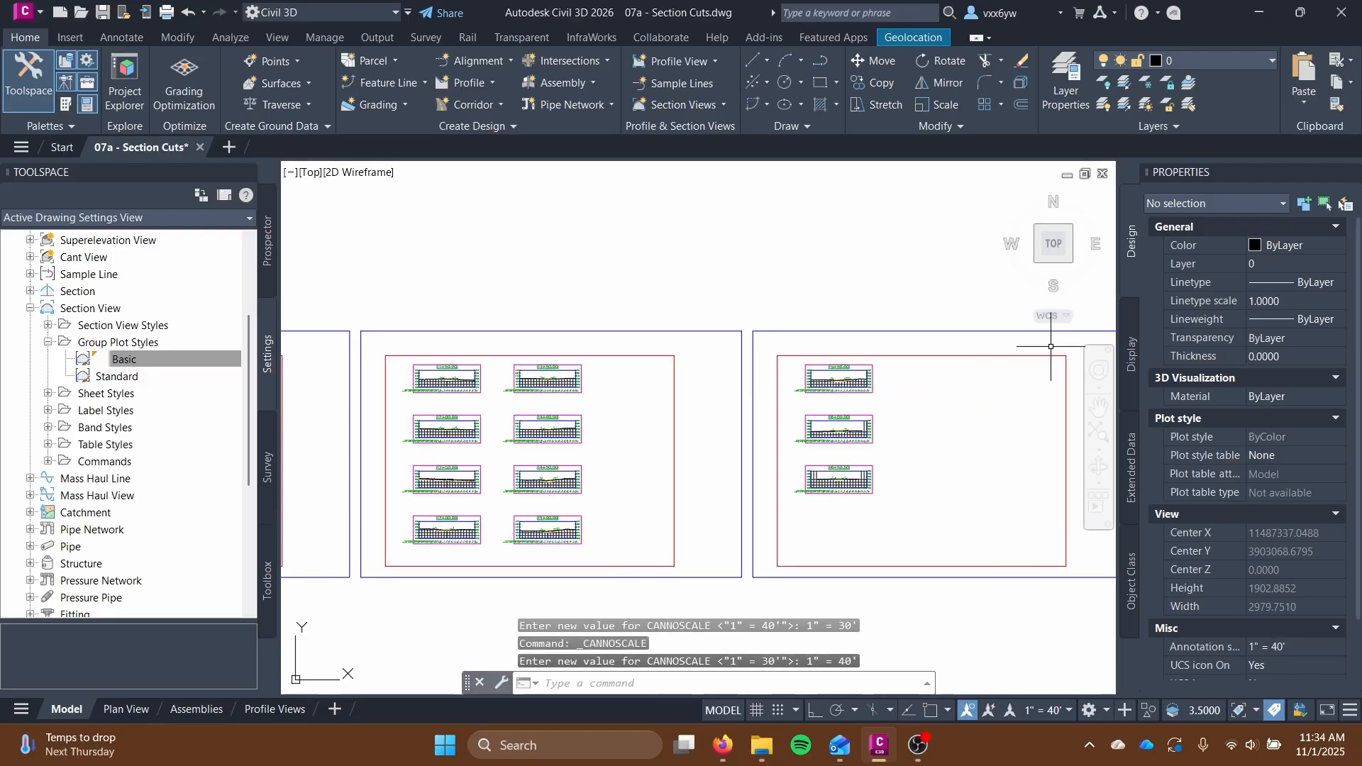
Review how the section views are arranged within the sheet borders, from the last sheets back to the first.
middle_click_drag(551, 459, 713, 415)
scroll(609, 447, "up", 5)
scroll(637, 514, "down", 5)
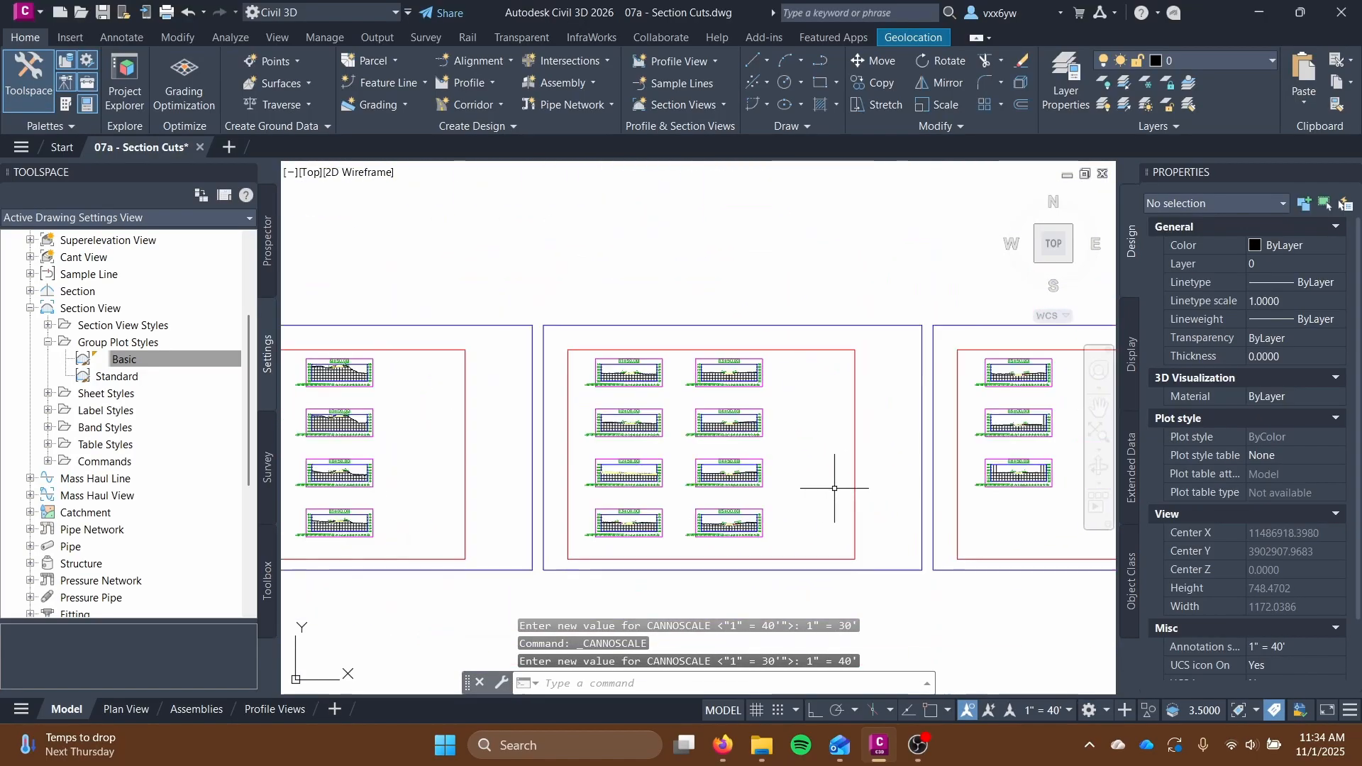
mouse_move(973, 478)
middle_mouse_down()
mouse_move(727, 479)
mouse_move(789, 404)
mouse_move(544, 493)
middle_mouse_up()
scroll(727, 478, "down", 8)
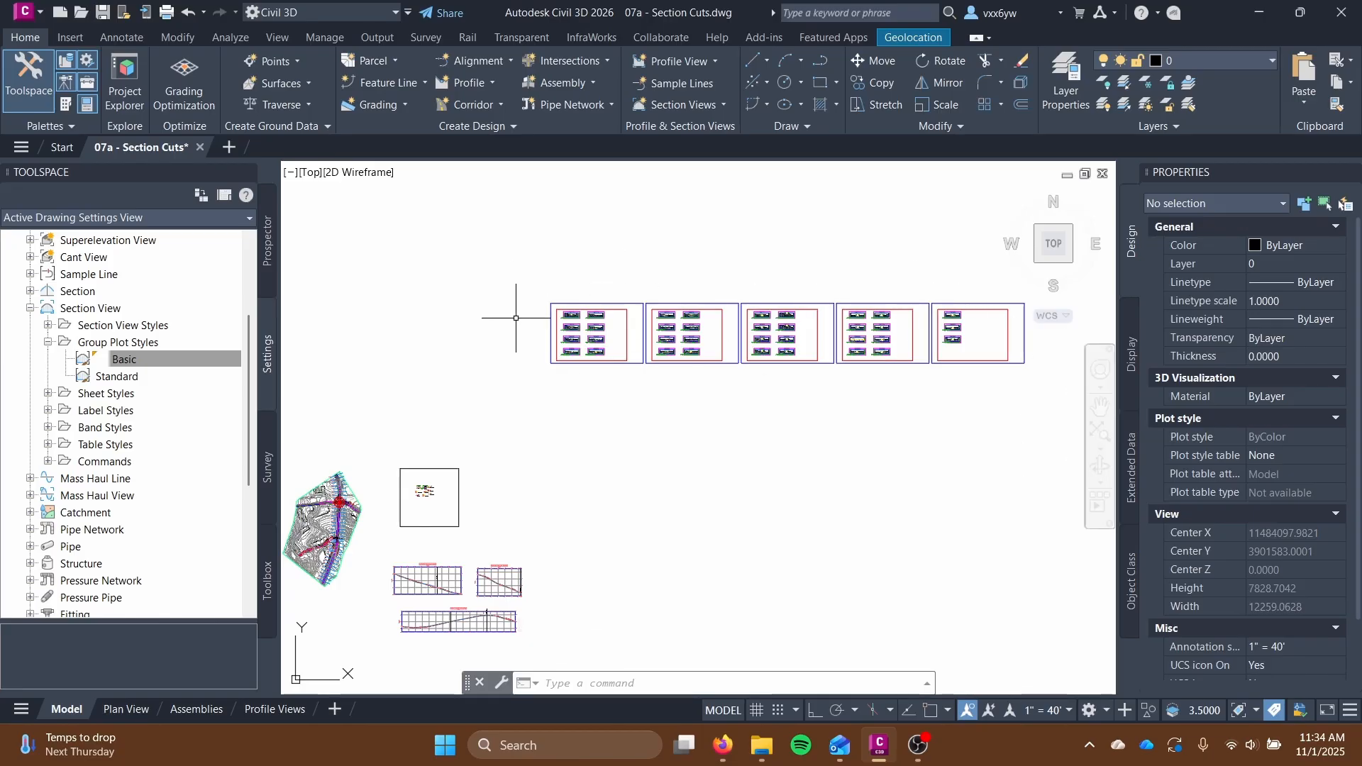
scroll(756, 341, "up", 2)
scroll(711, 353, "down", 2)
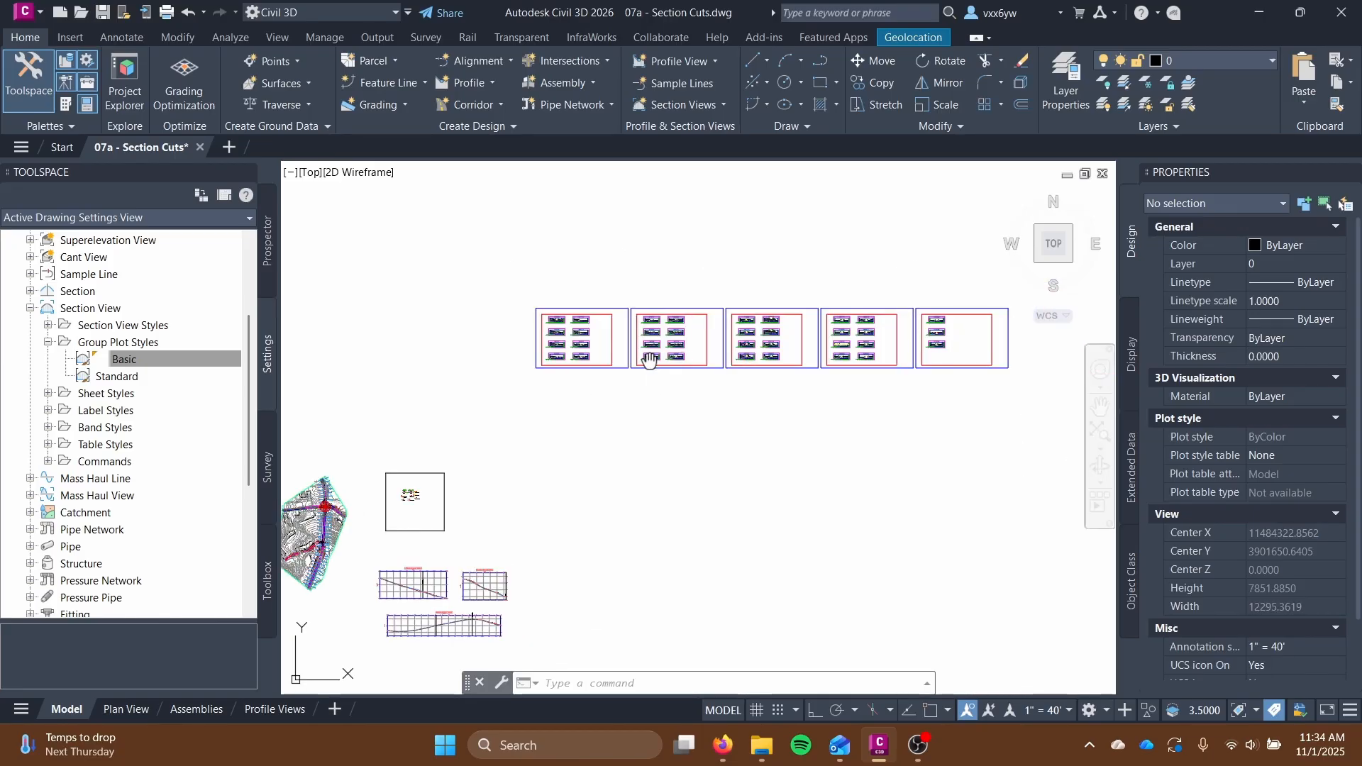
mouse_move(649, 360)
middle_mouse_down()
mouse_move(663, 357)
mouse_move(528, 423)
middle_mouse_up()
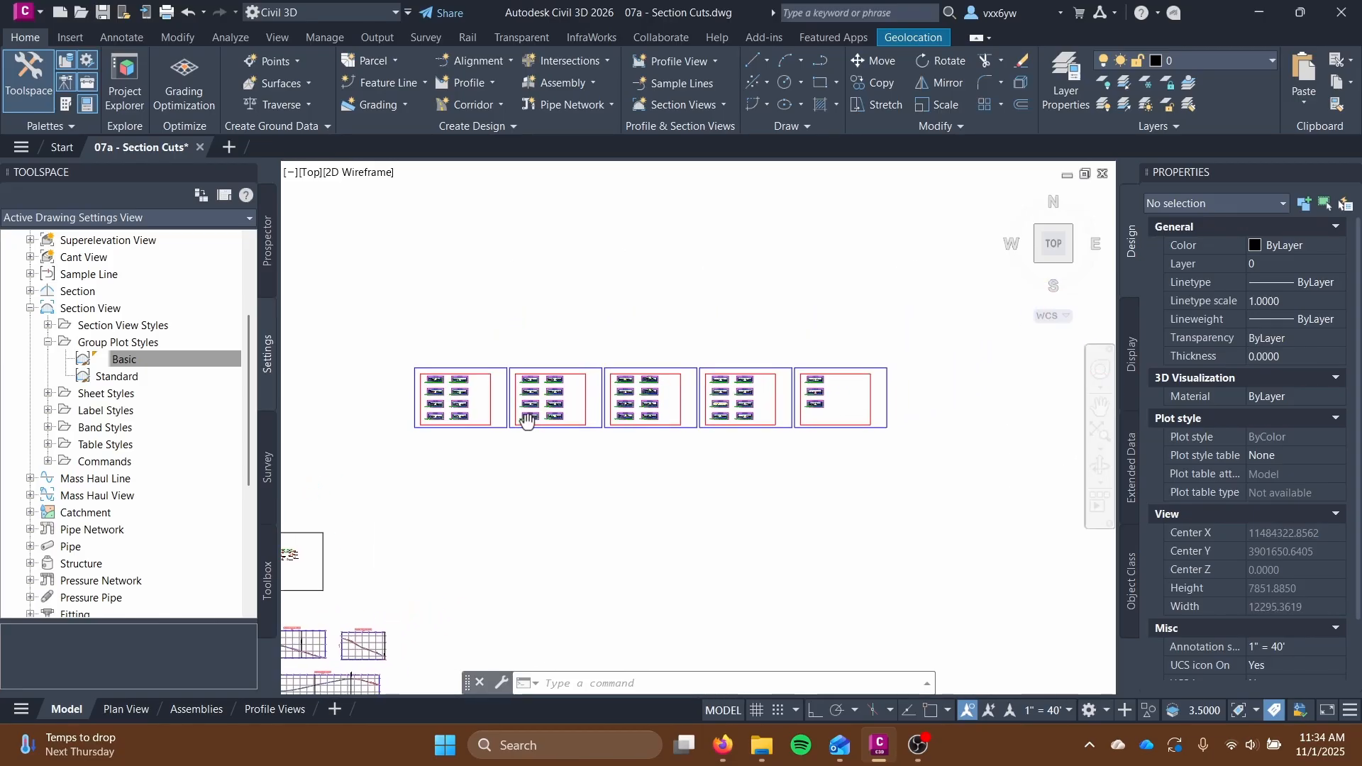
scroll(528, 423, "up", 2)
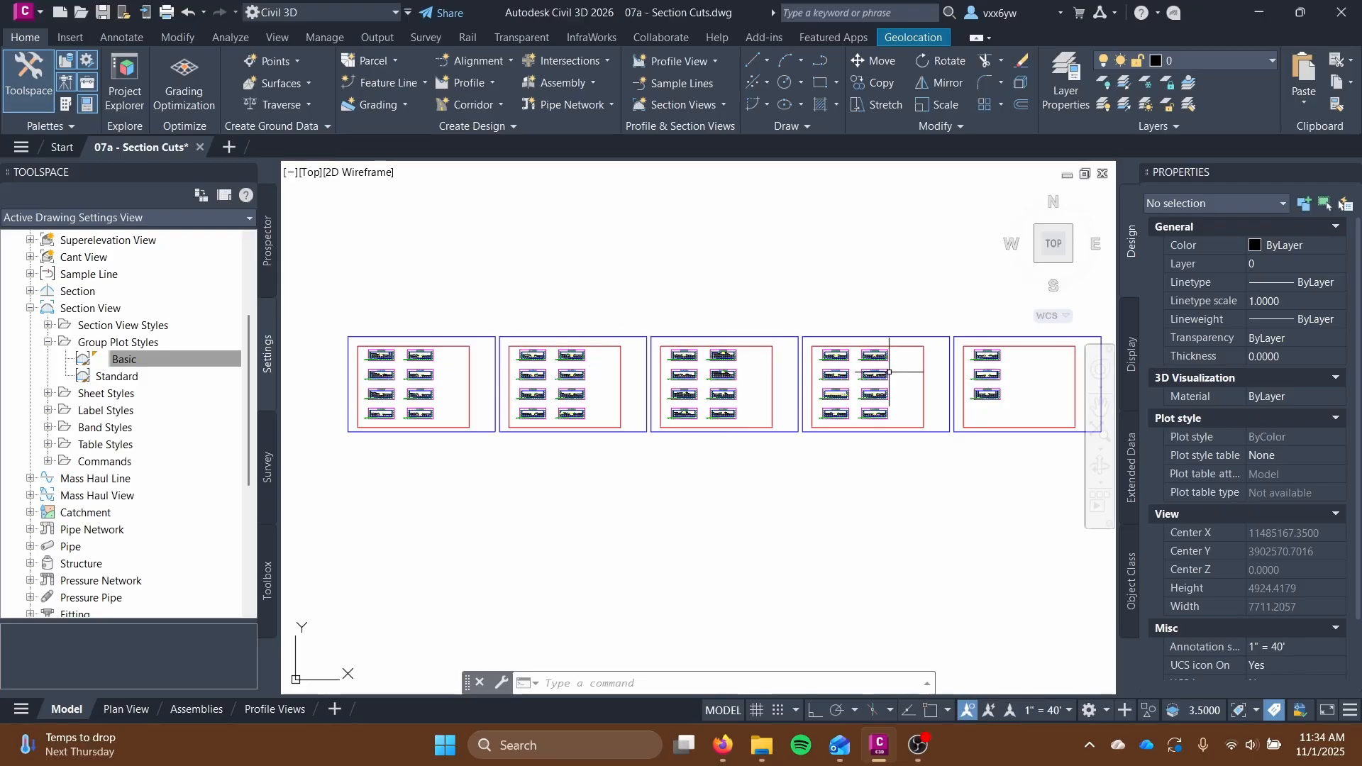
scroll(455, 487, "up", 4)
middle_click_drag(456, 490, 581, 627)
mouse_move(627, 407)
middle_mouse_down()
mouse_move(701, 490)
mouse_move(723, 391)
middle_mouse_up()
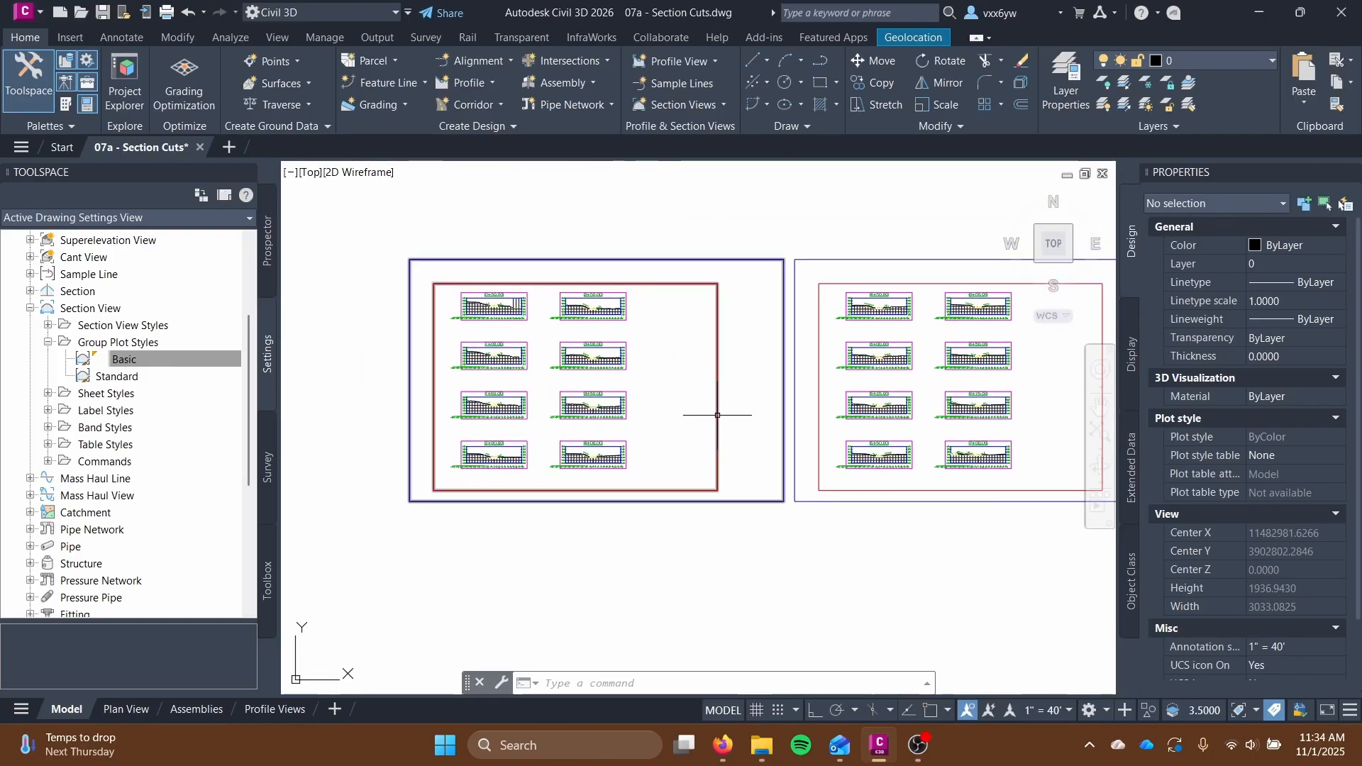
Insert the D-Size layout from the Civil Imperial template in the SheetSets folder and open it.
right_click(55, 714)
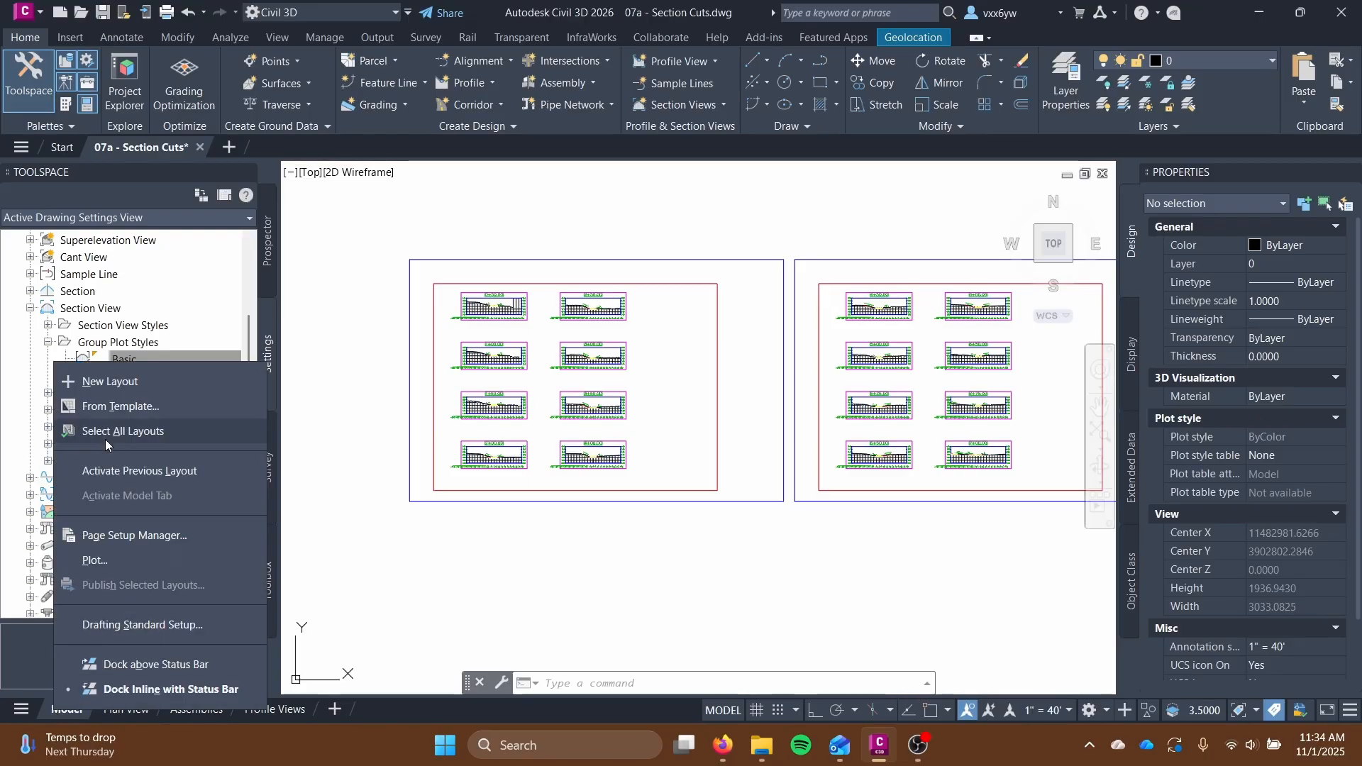
left_click(119, 402)
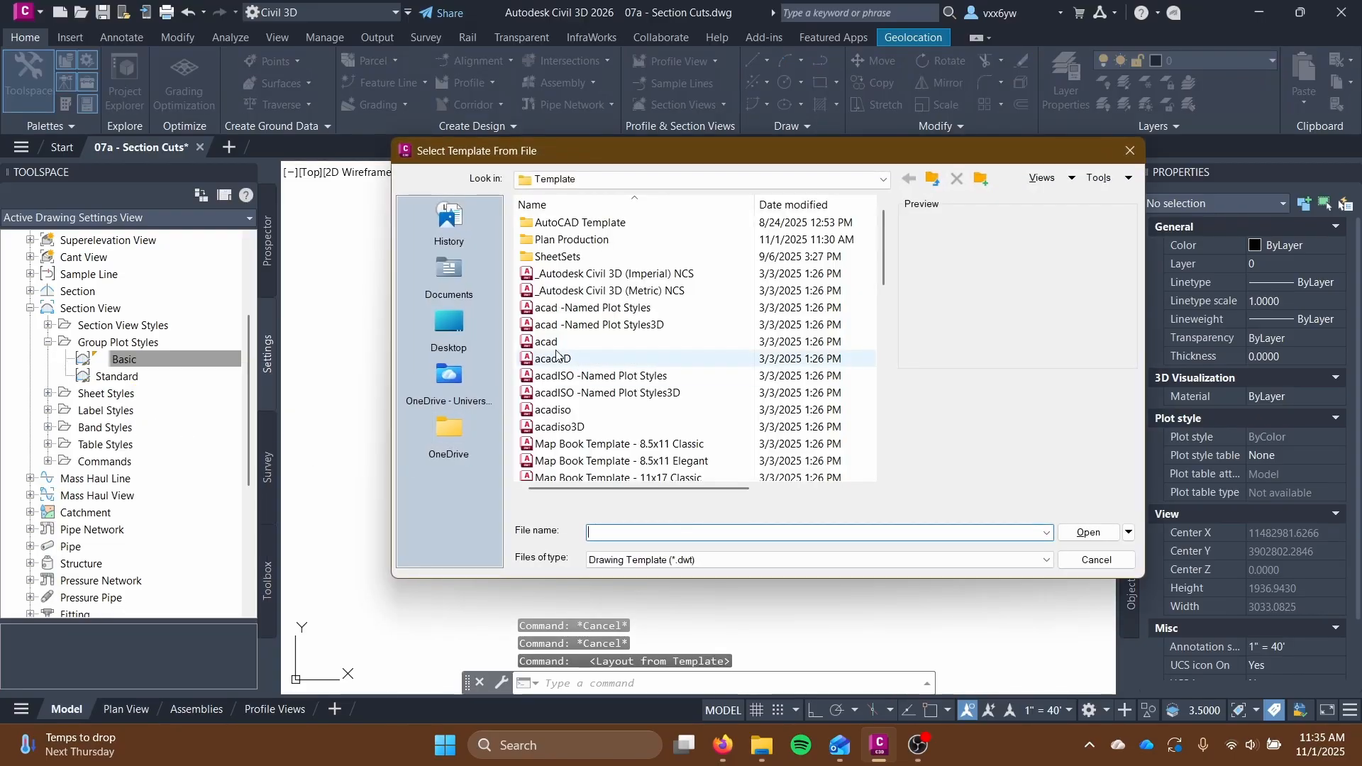
double_click(626, 261)
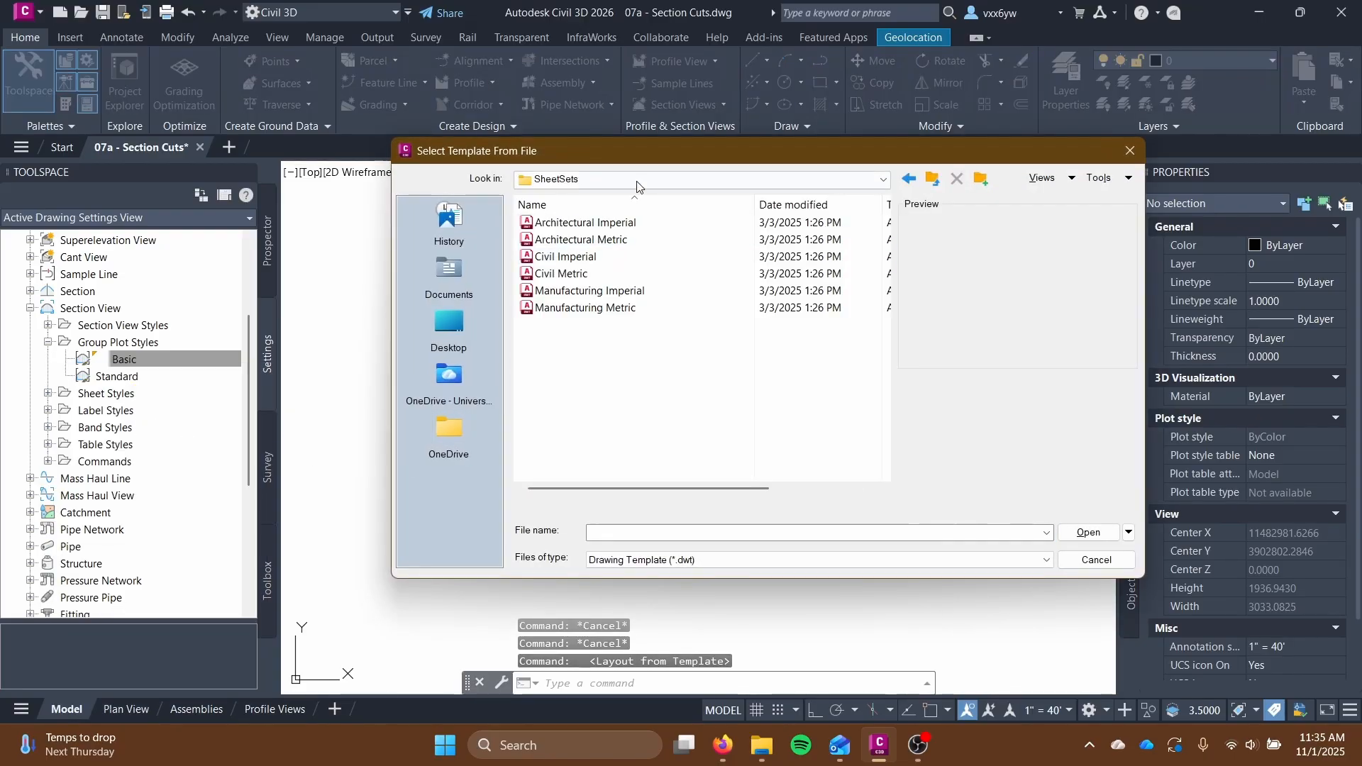
double_click(618, 256)
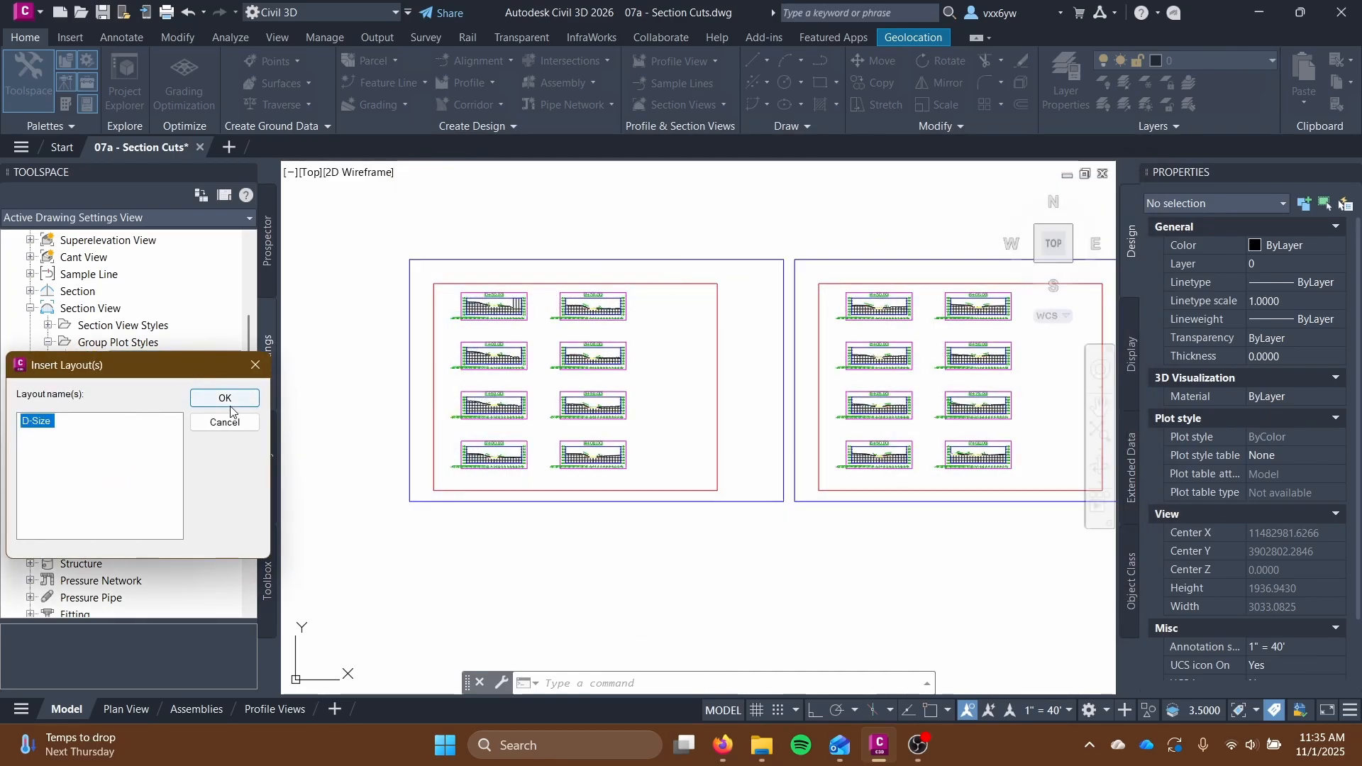
left_click(225, 398)
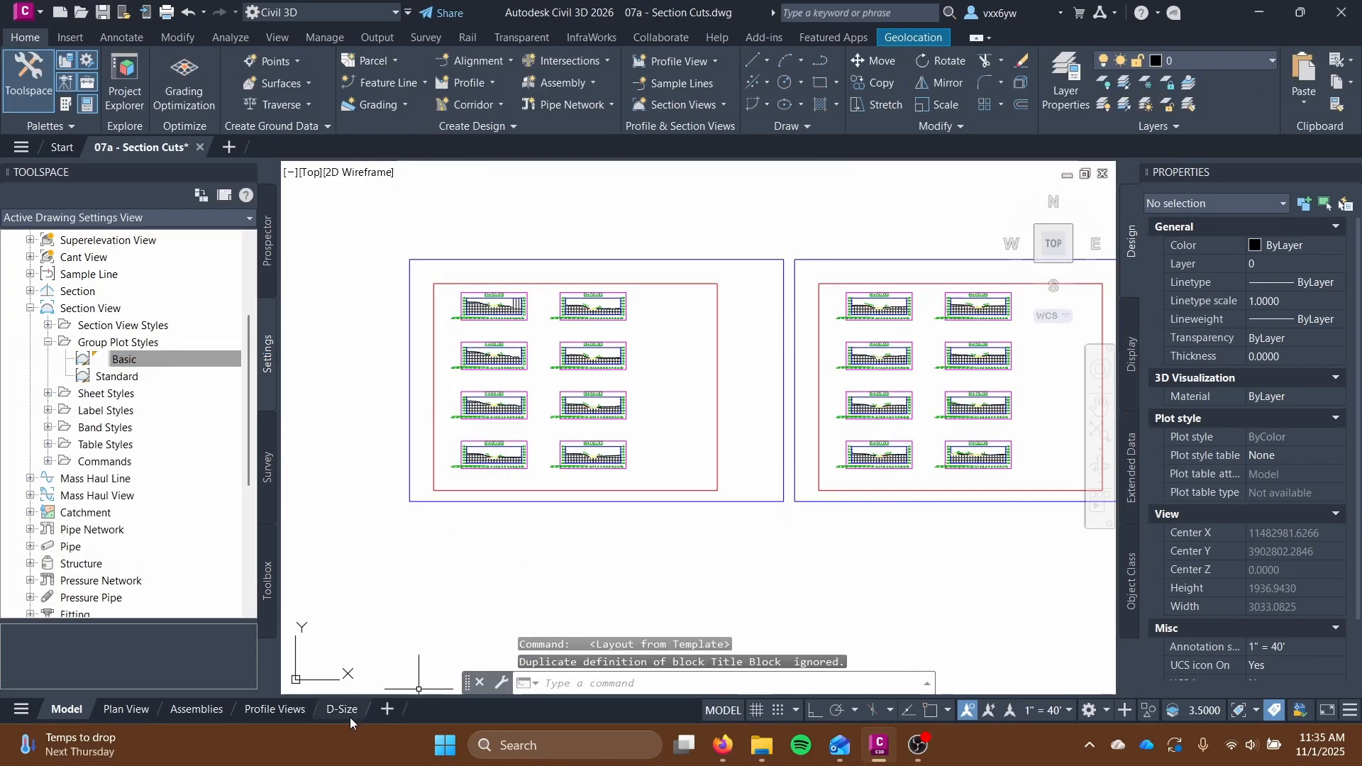
left_click(342, 709)
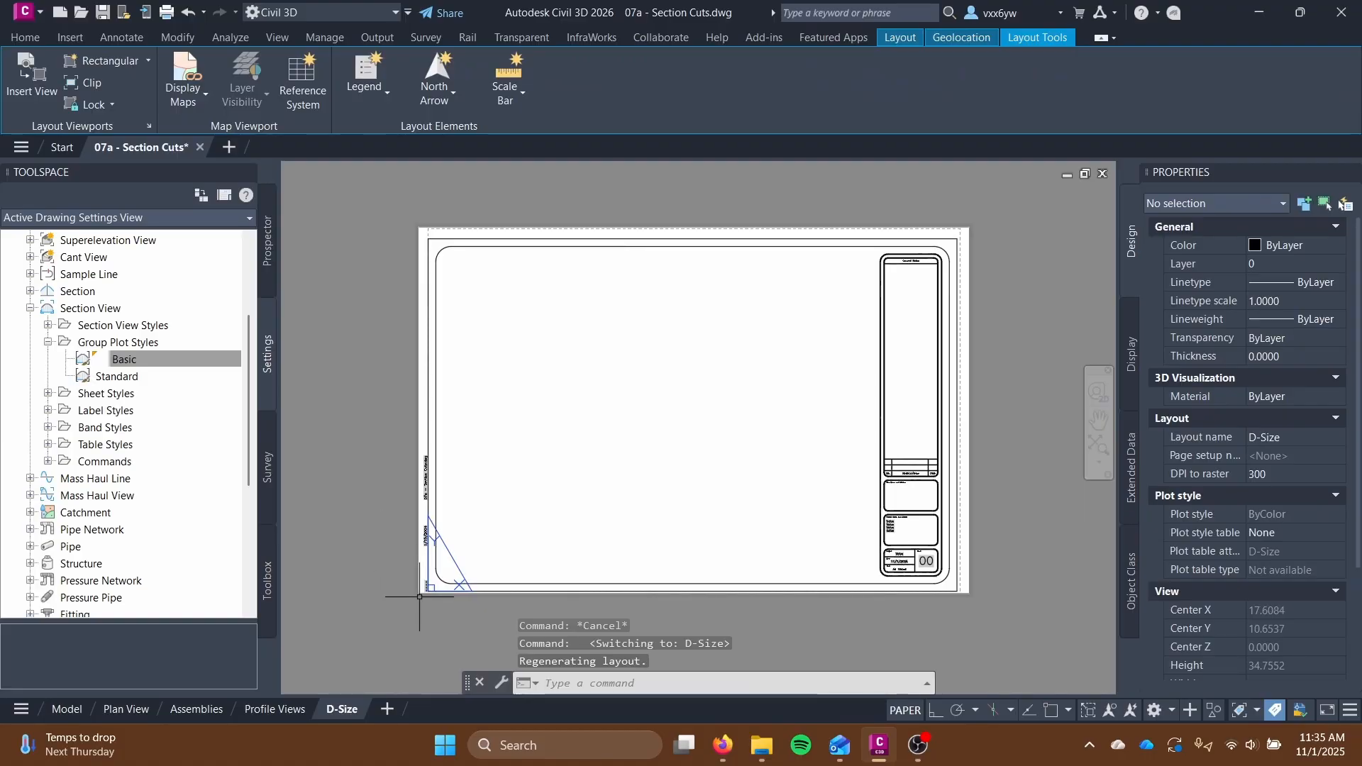
Rename the D-Size layout as Alderman Section 1.
type("z")
key("Return")
type("e")
key("Return")
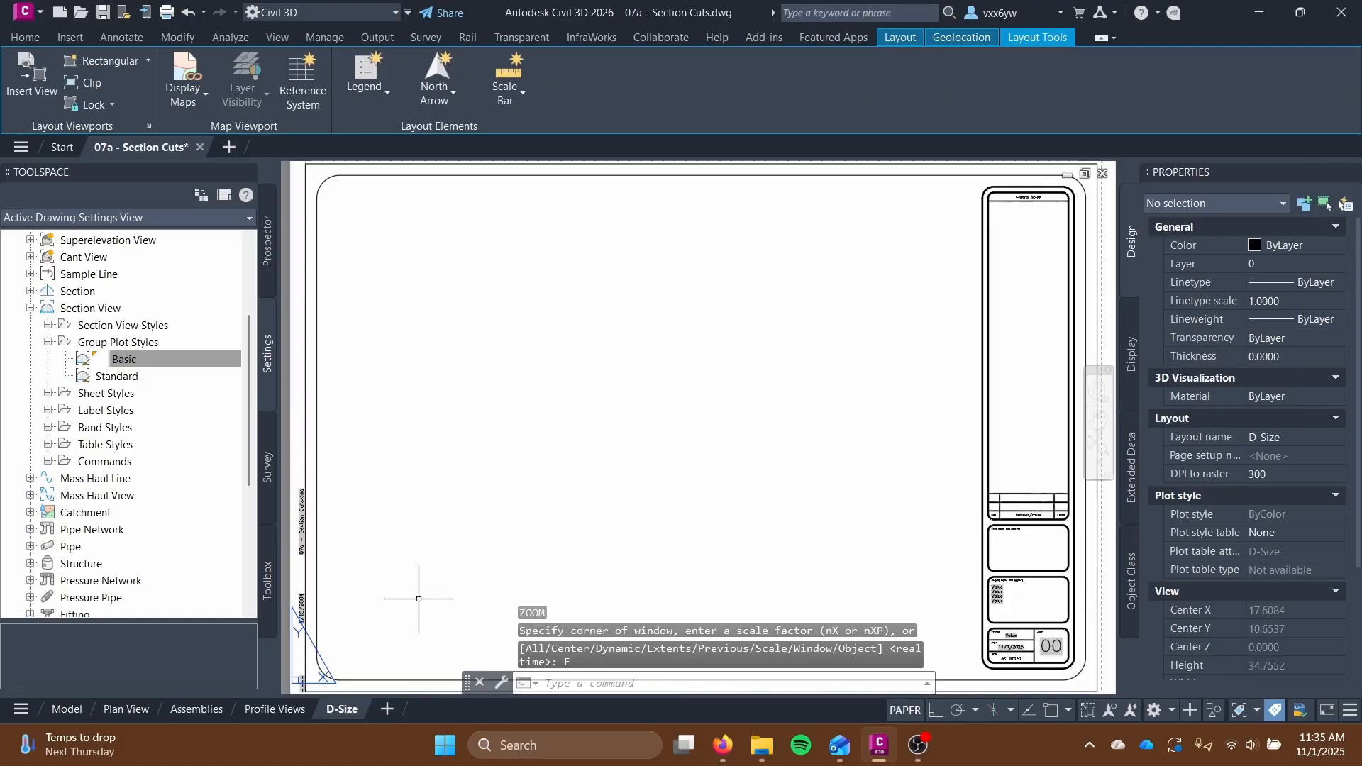
right_click(333, 714)
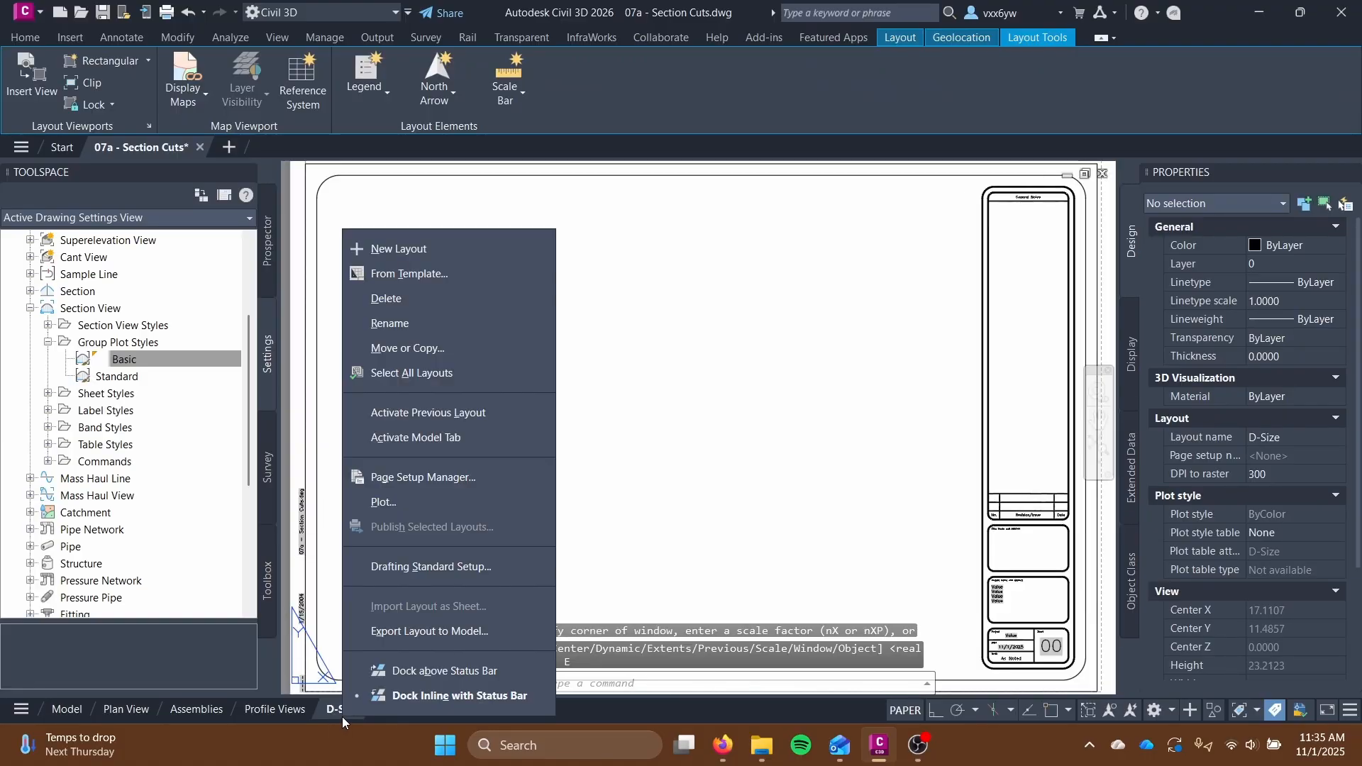
left_click(438, 324)
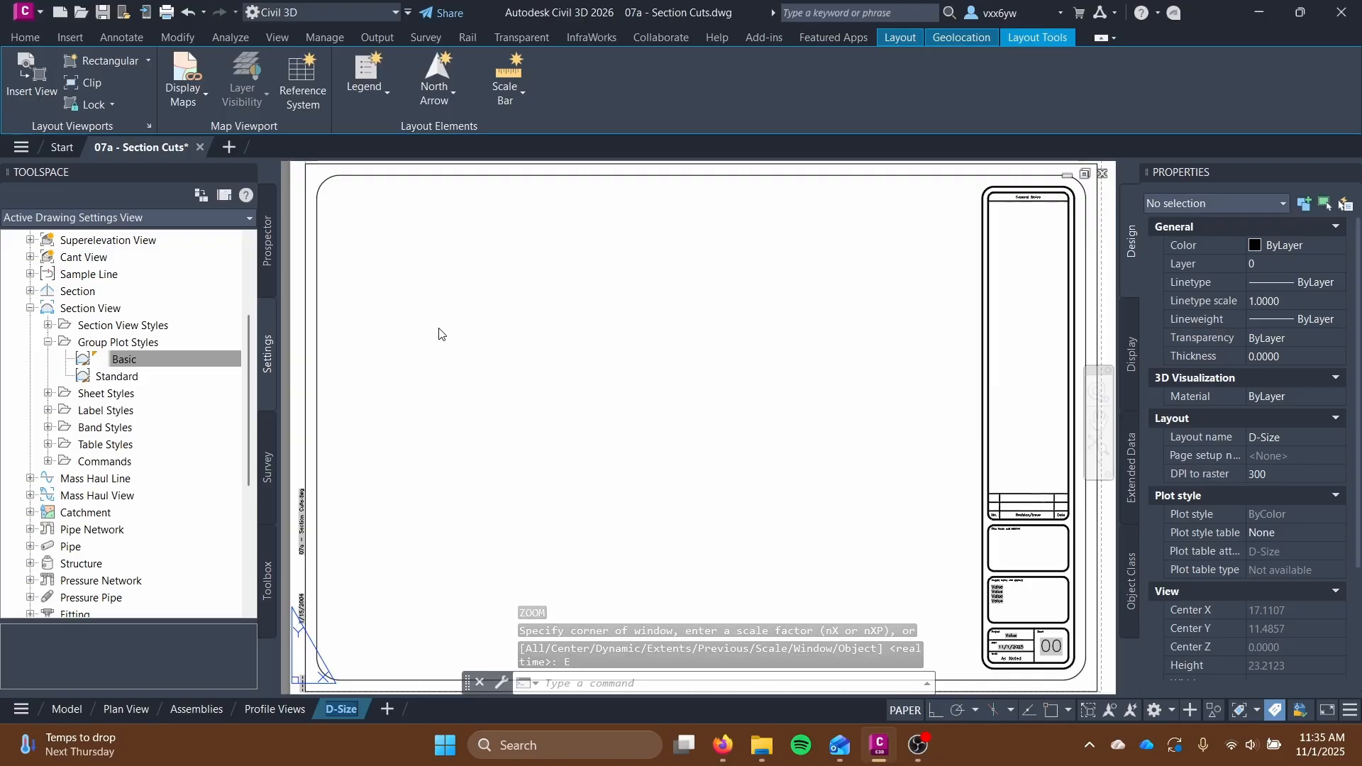
type("Alderman Section 1")
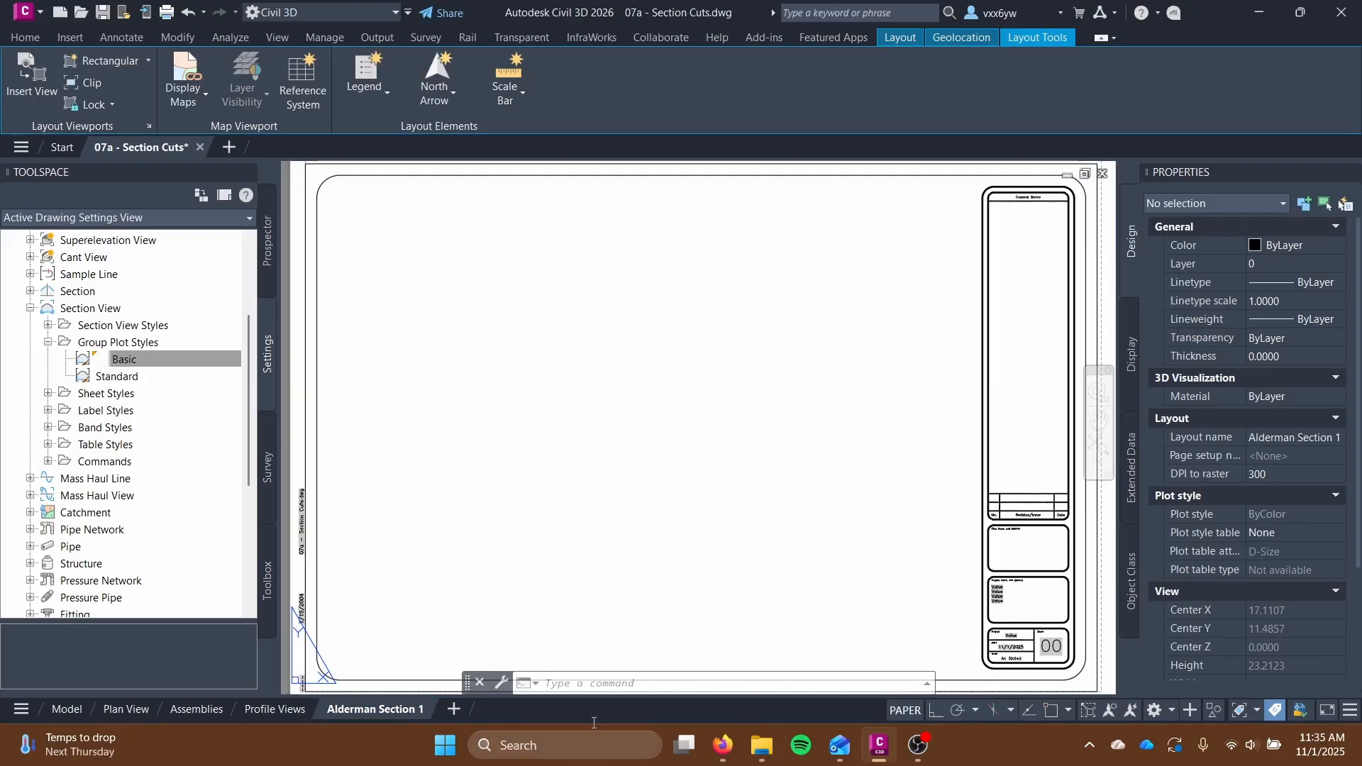
Insert a viewport of the first section sheet, covering stations 0+50.00 to 4+00.00, in the middle of the Alderman Section 1 layout.
left_click(46, 92)
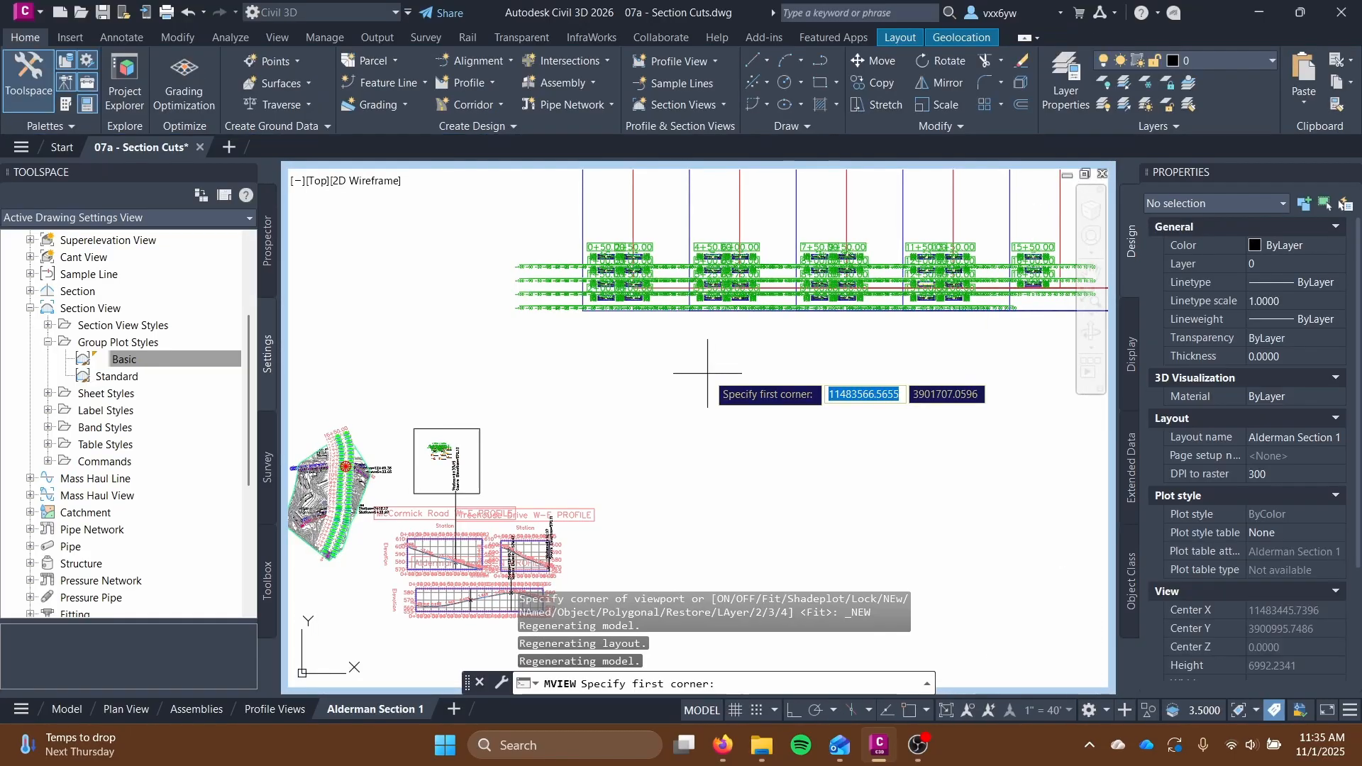
scroll(623, 371, "down", 4)
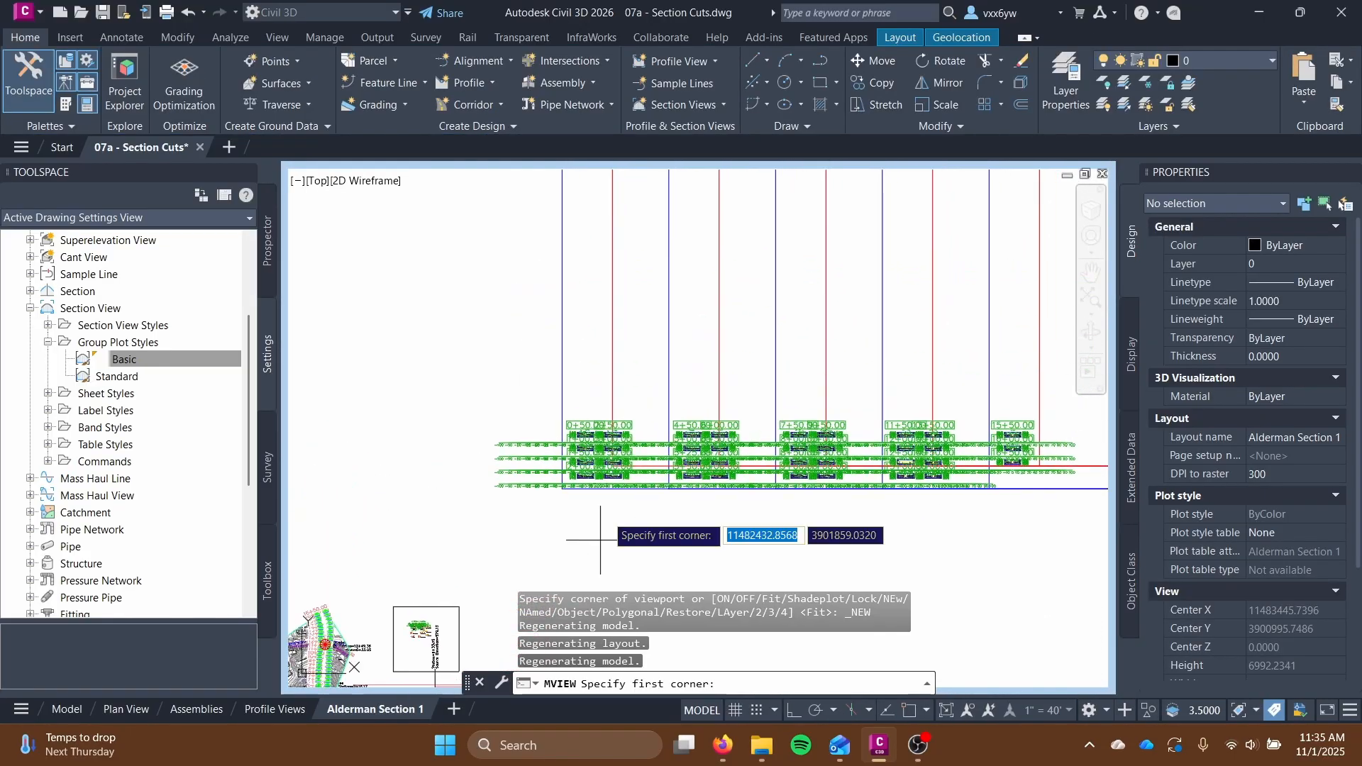
scroll(608, 440, "up", 2)
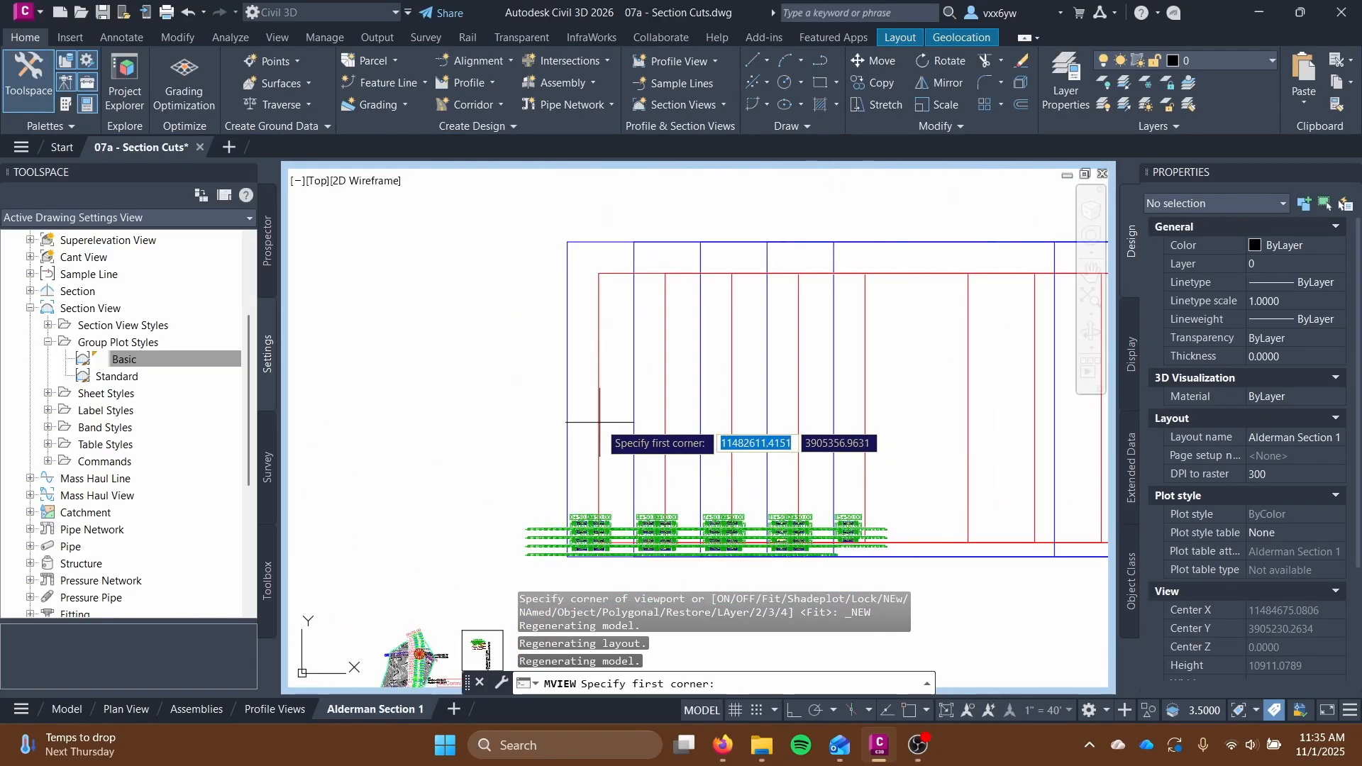
scroll(599, 422, "up", 6)
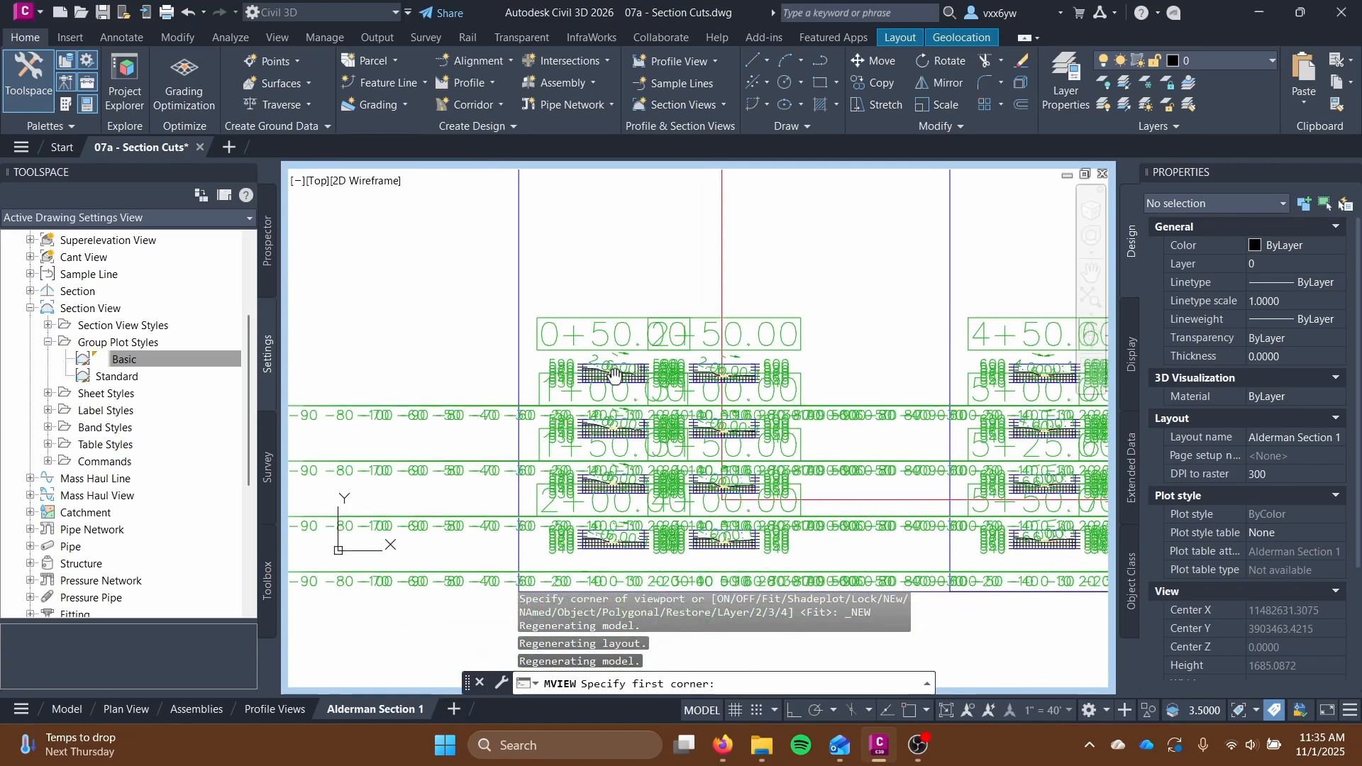
left_click(545, 274)
left_click(788, 476)
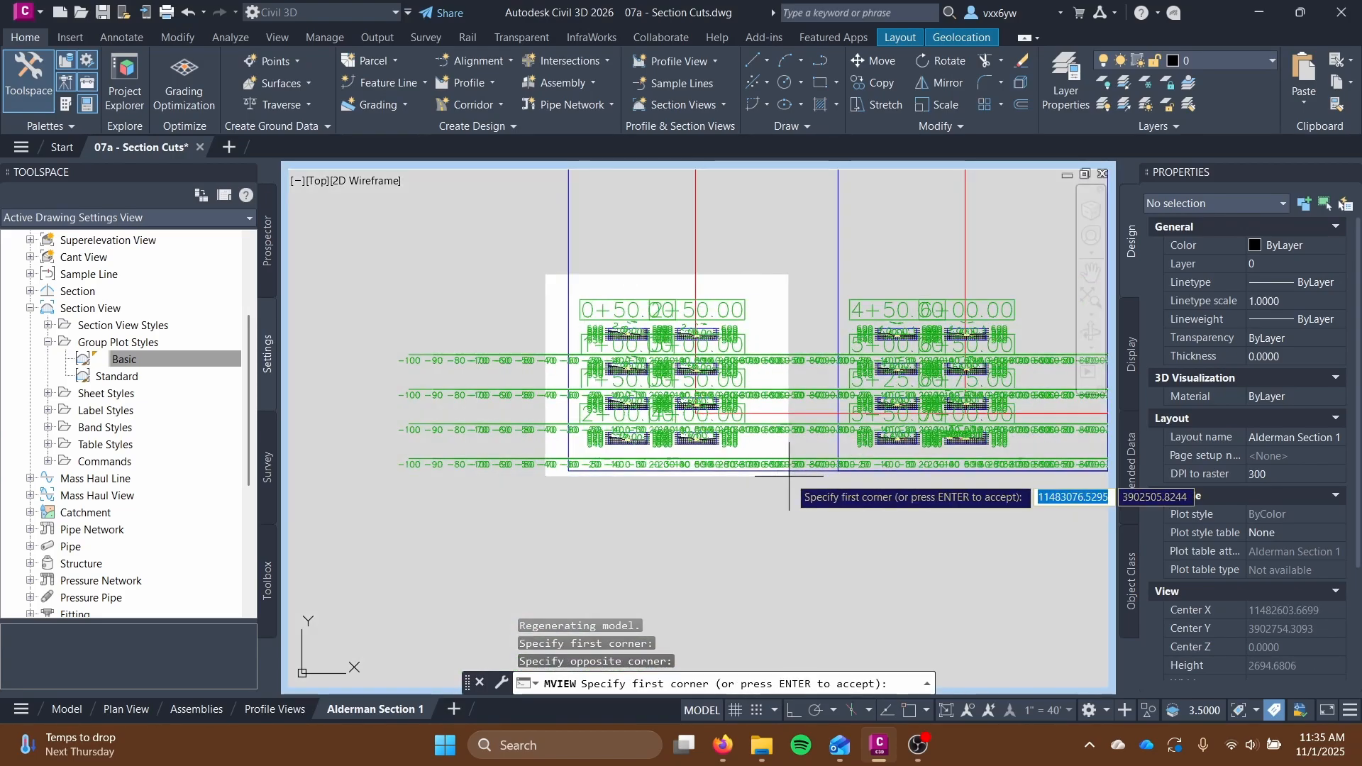
key("Return")
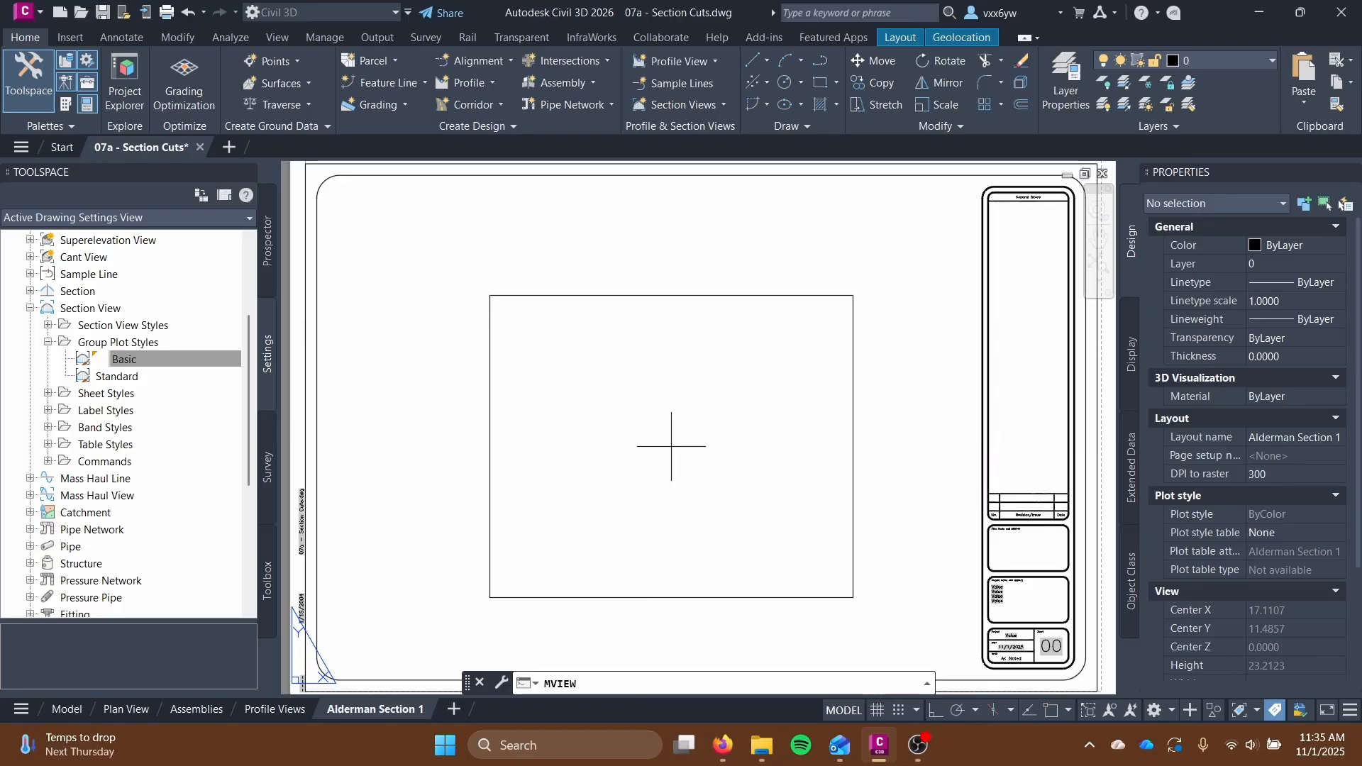
left_click(671, 446)
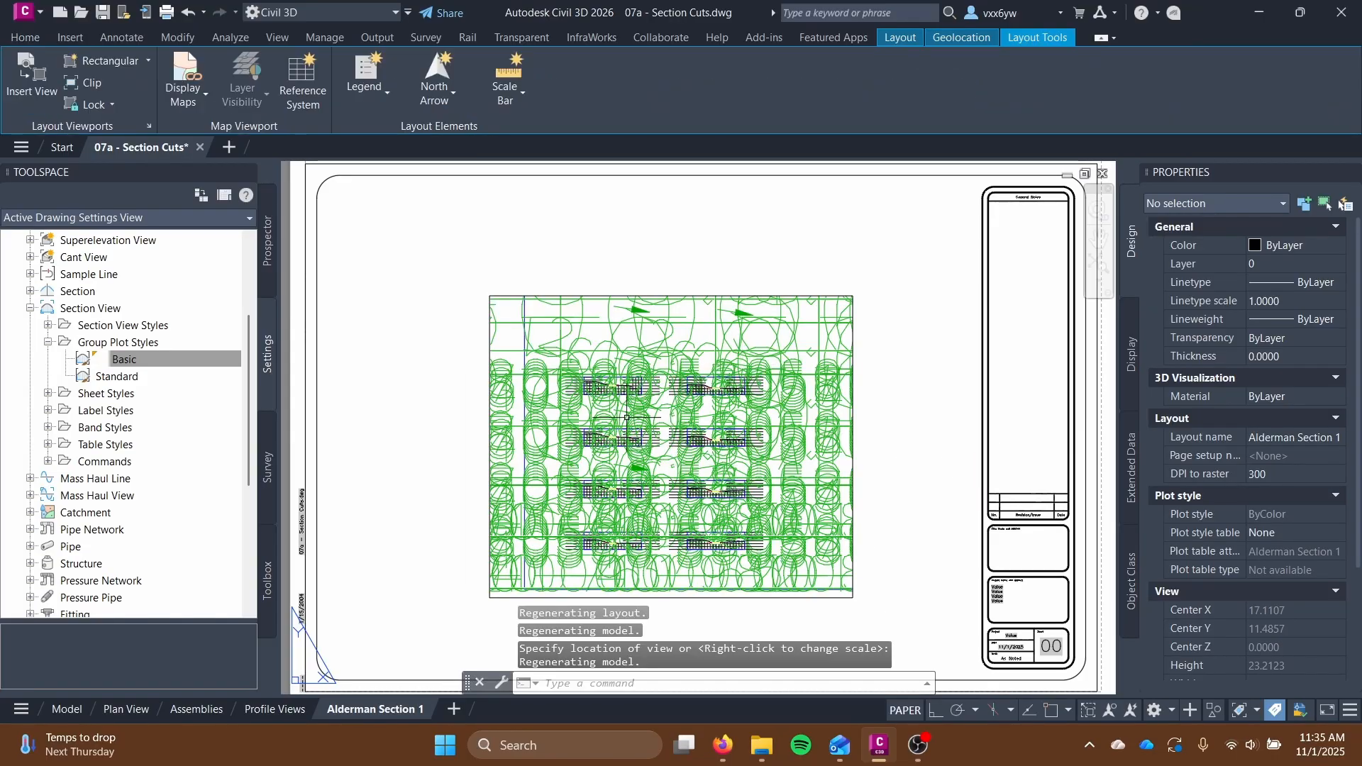
Examine the first group of section views and its sheet borders in the maximized viewport, and return to the layout.
left_click(876, 575)
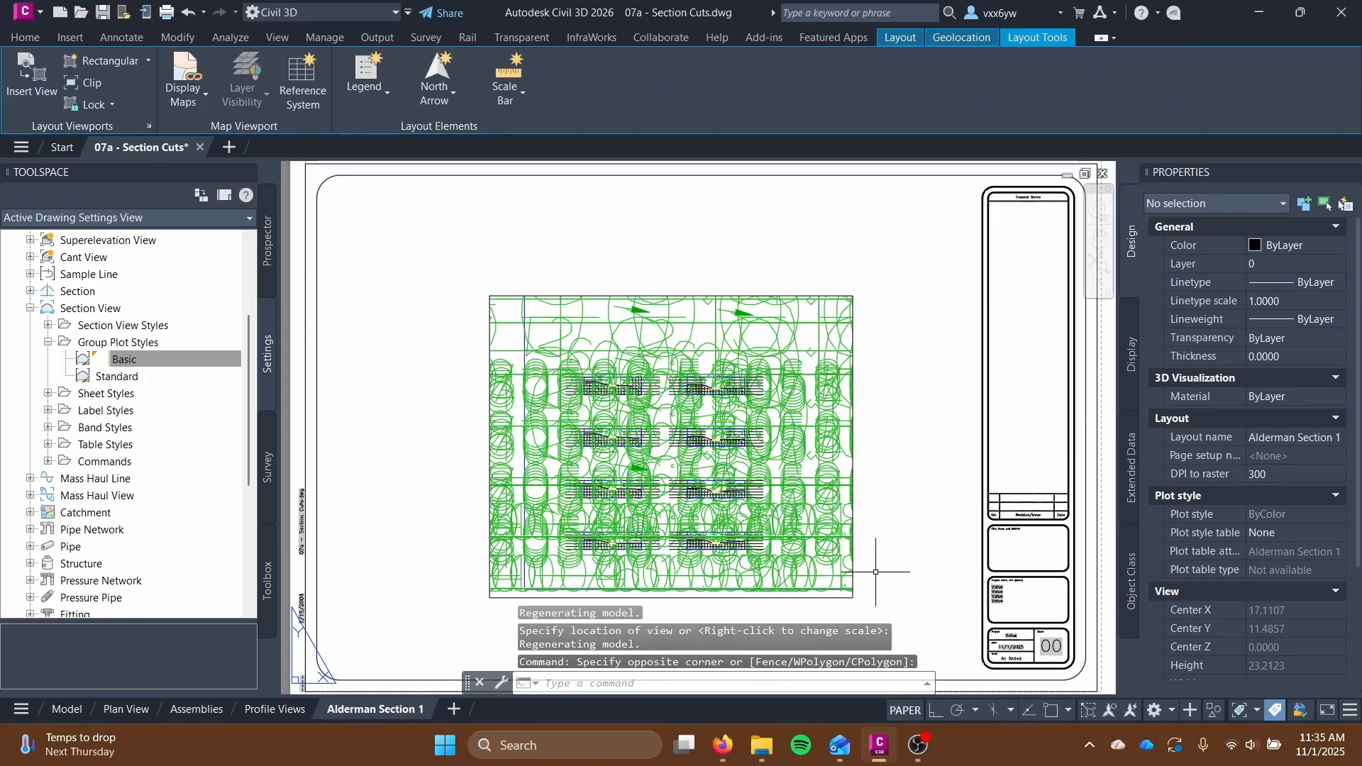
double_click(839, 533)
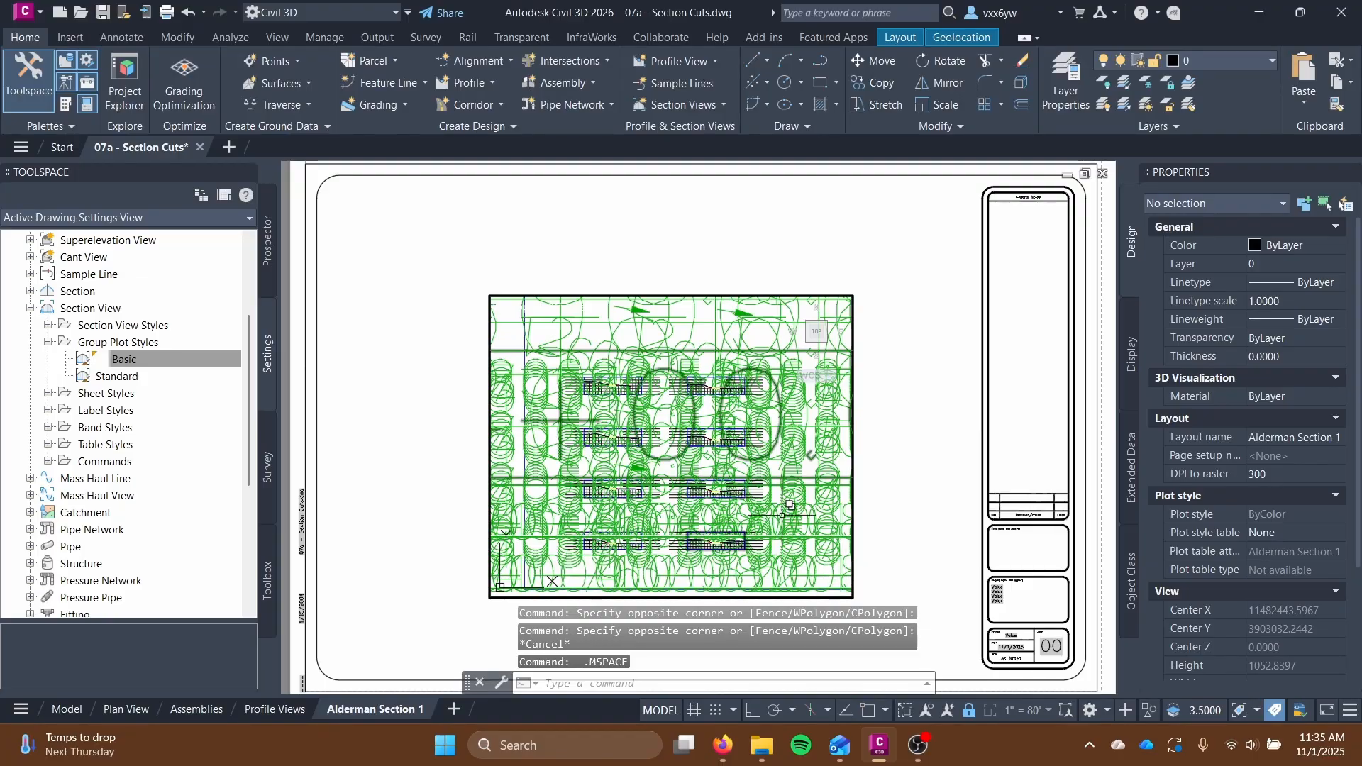
double_click(499, 307)
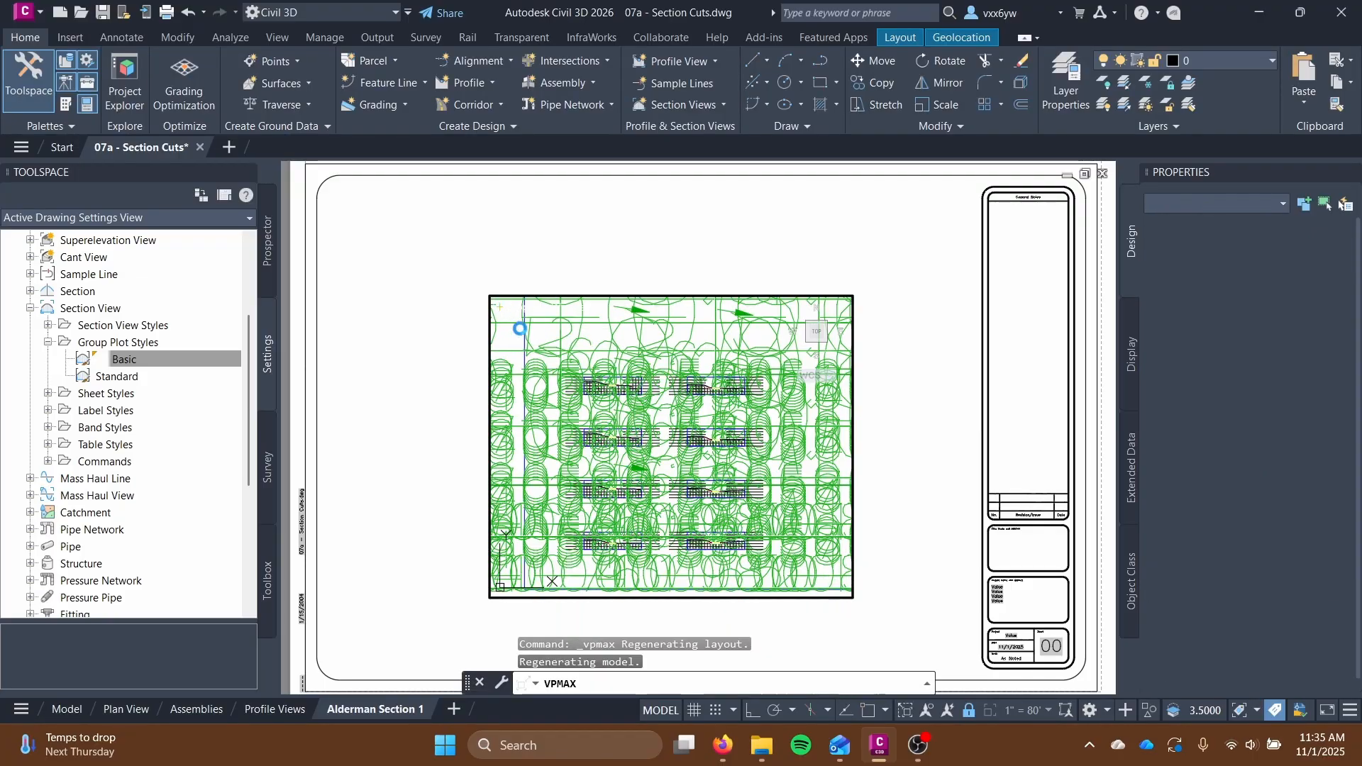
left_click(540, 345)
left_click(698, 325)
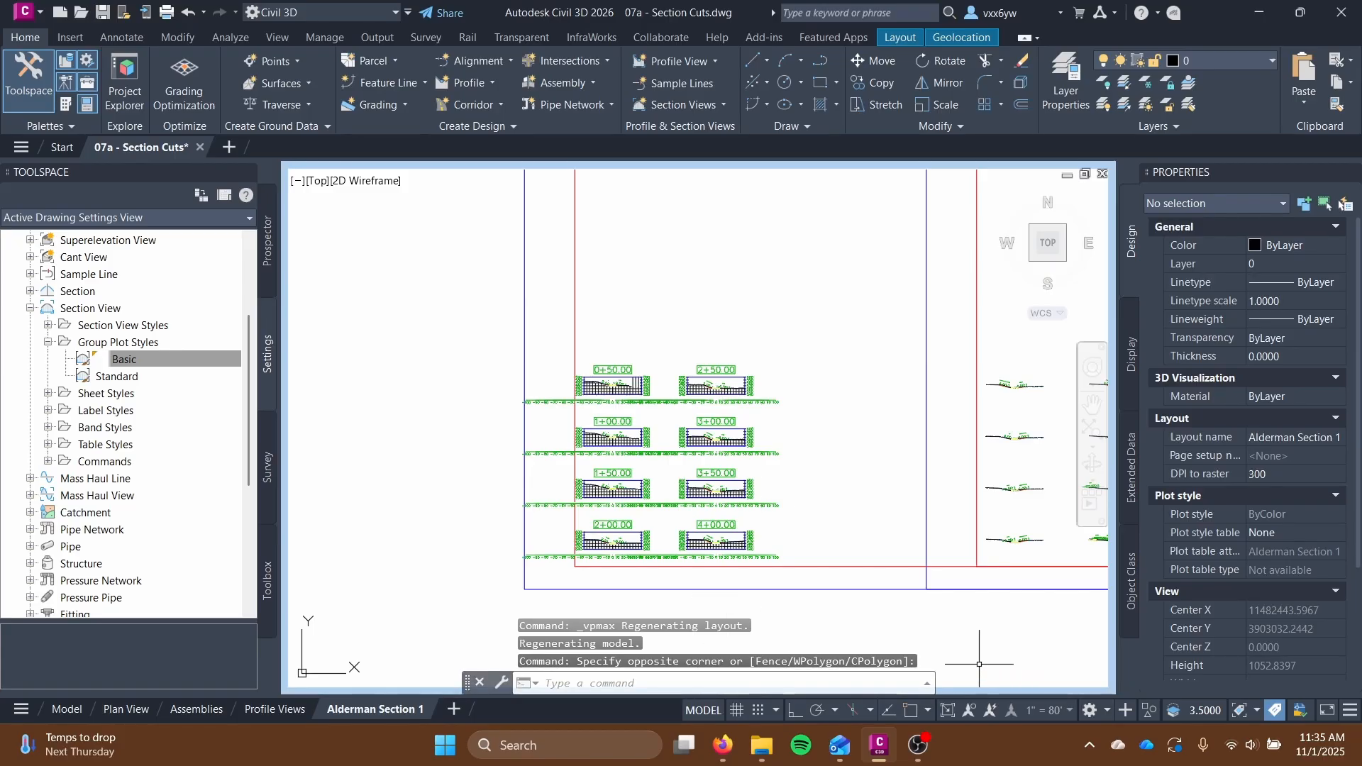
scroll(673, 476, "down", 10)
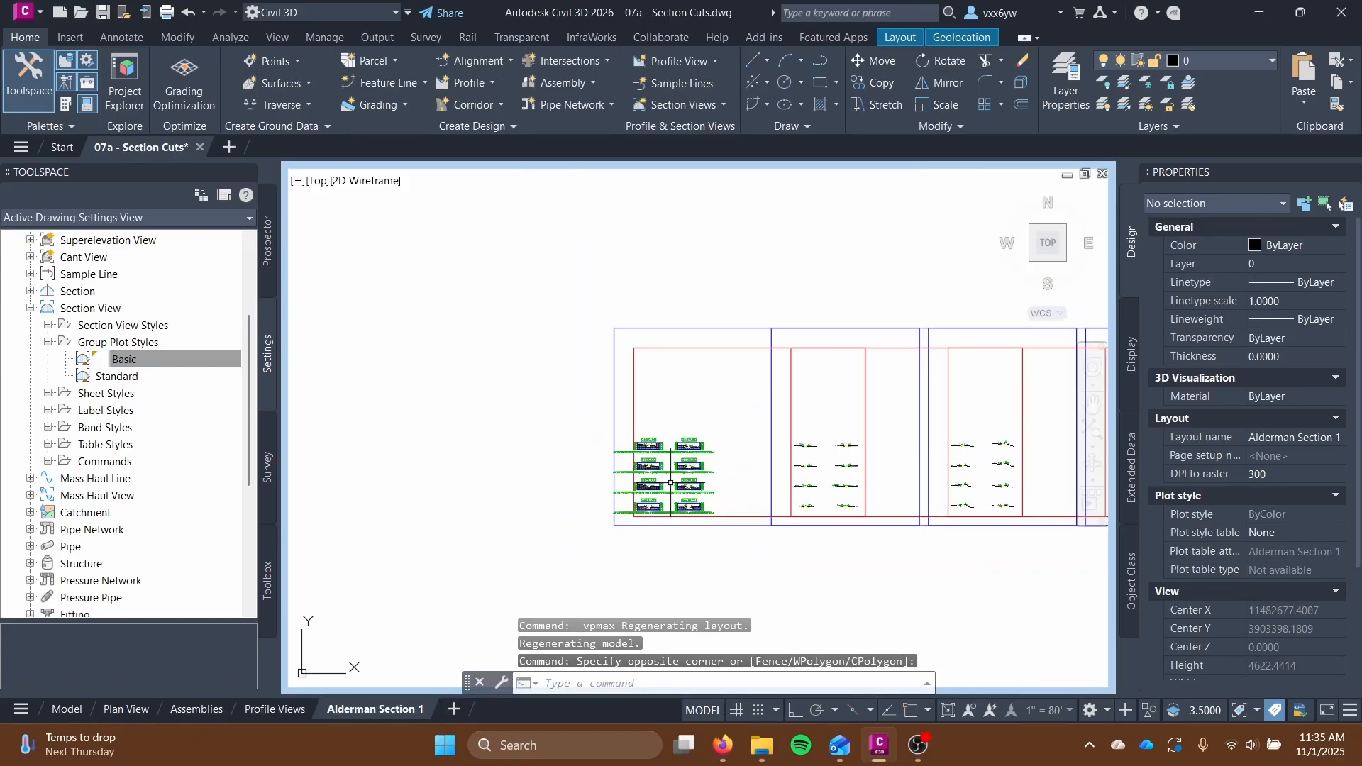
scroll(672, 475, "up", 7)
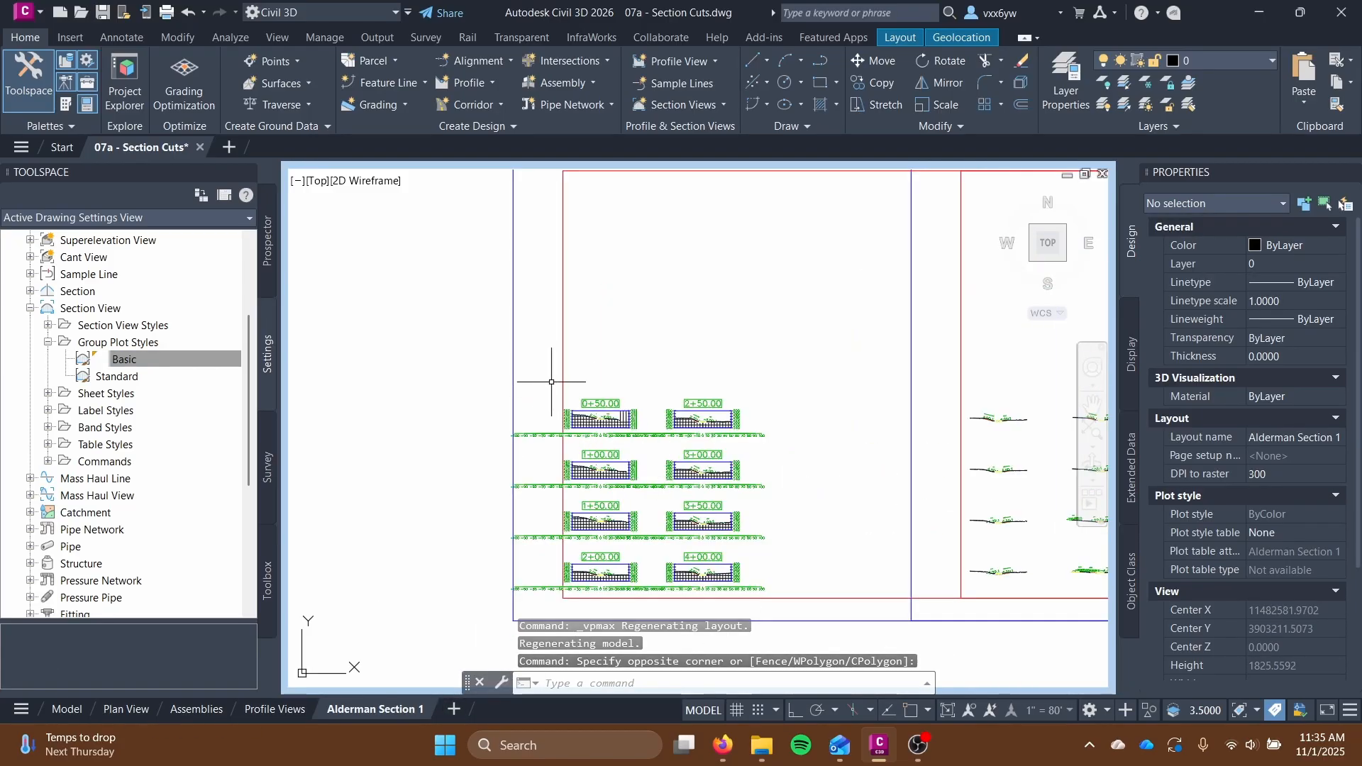
left_click_drag(512, 372, 781, 564)
key("Escape")
key("Escape")
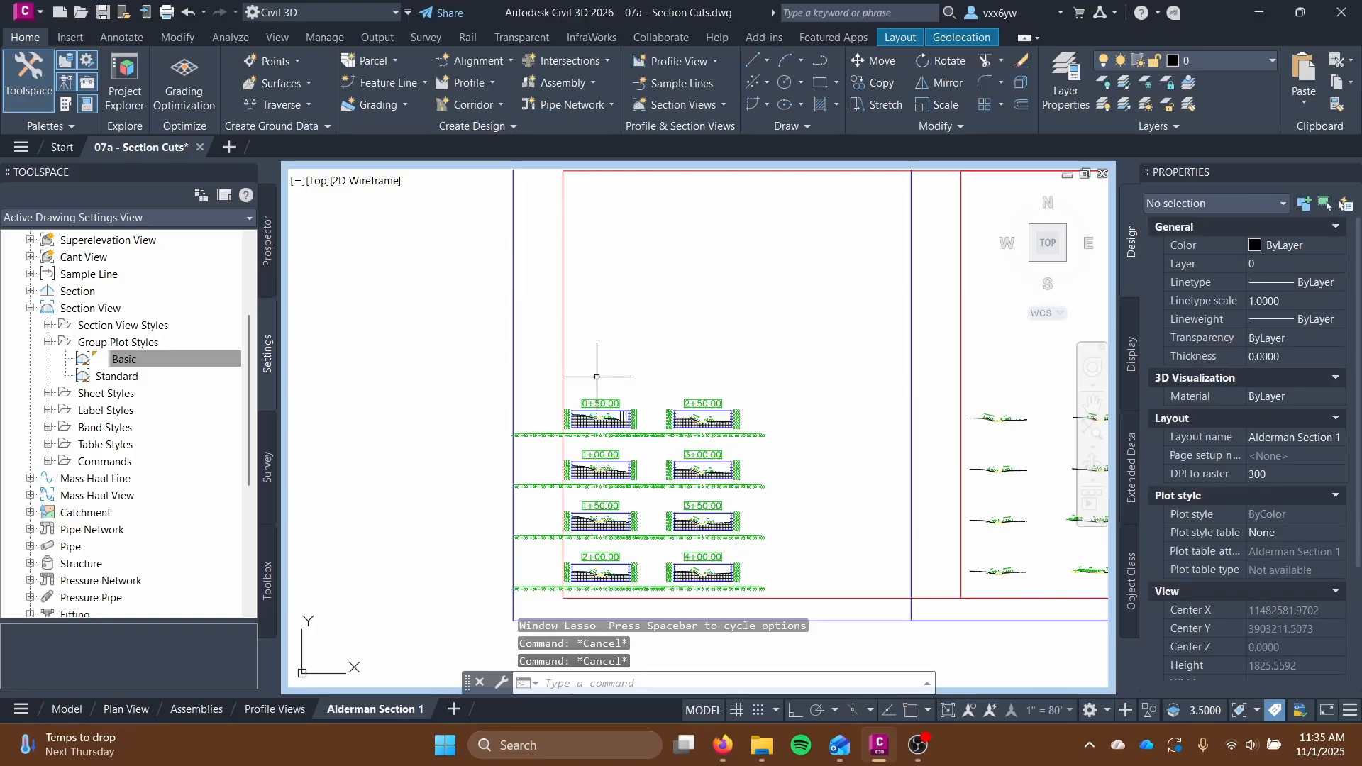
left_click_drag(543, 371, 760, 575)
left_click(784, 518)
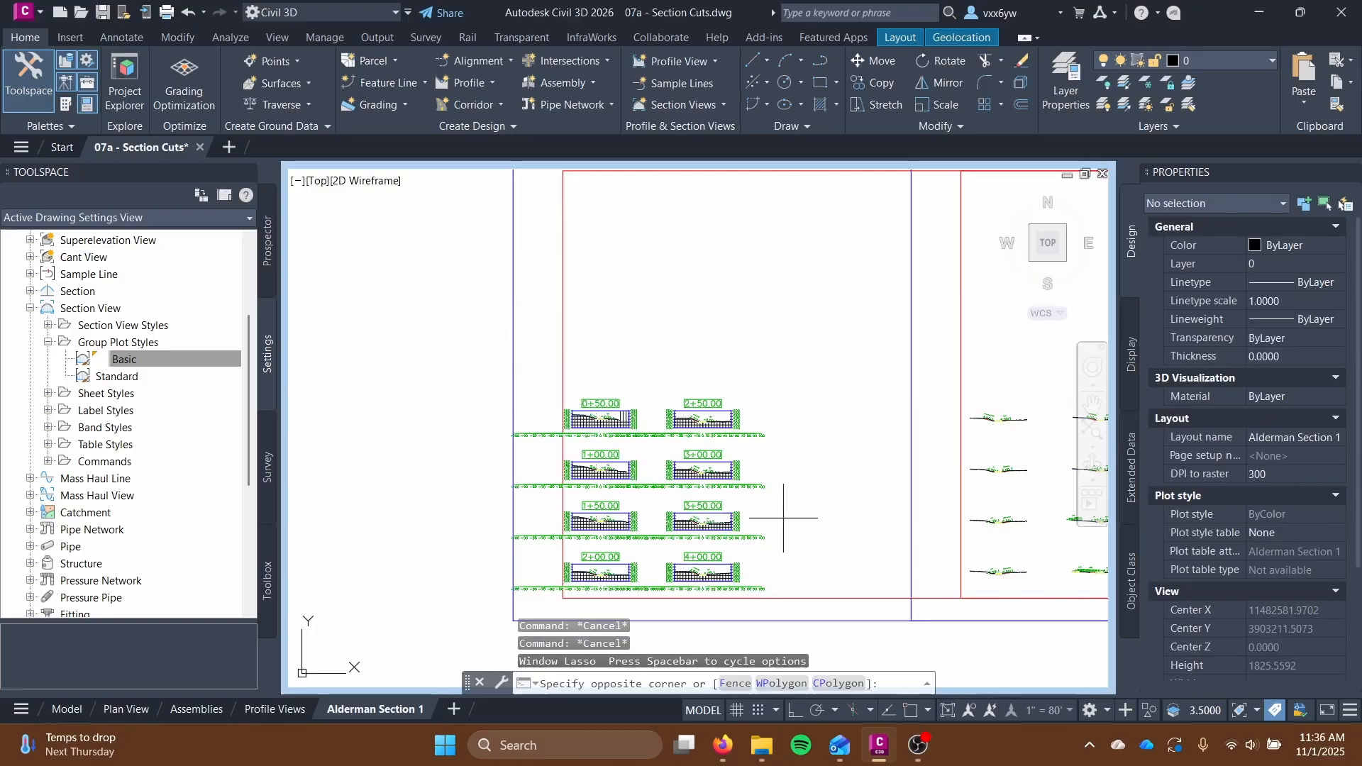
left_click(709, 709)
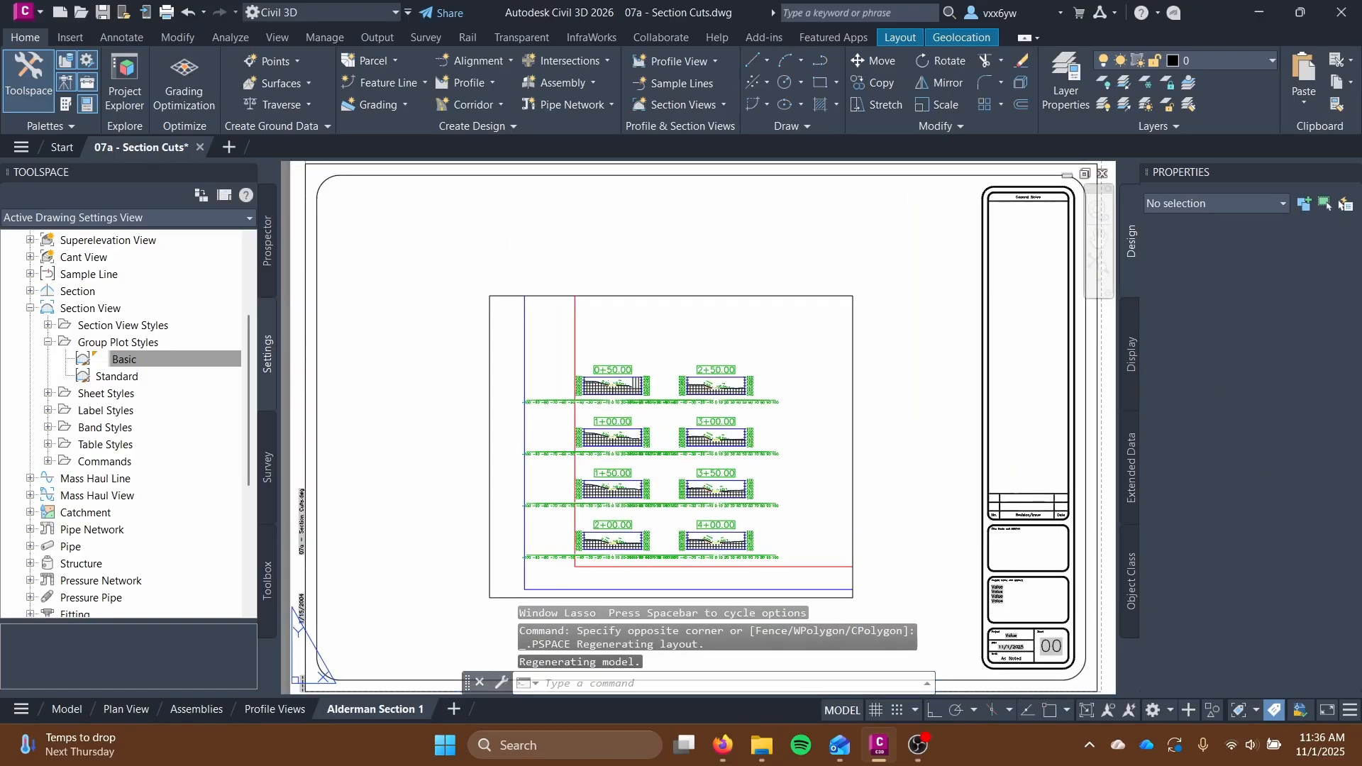
Set the scale of the section viewport to 1" = 40'.
double_click(826, 500)
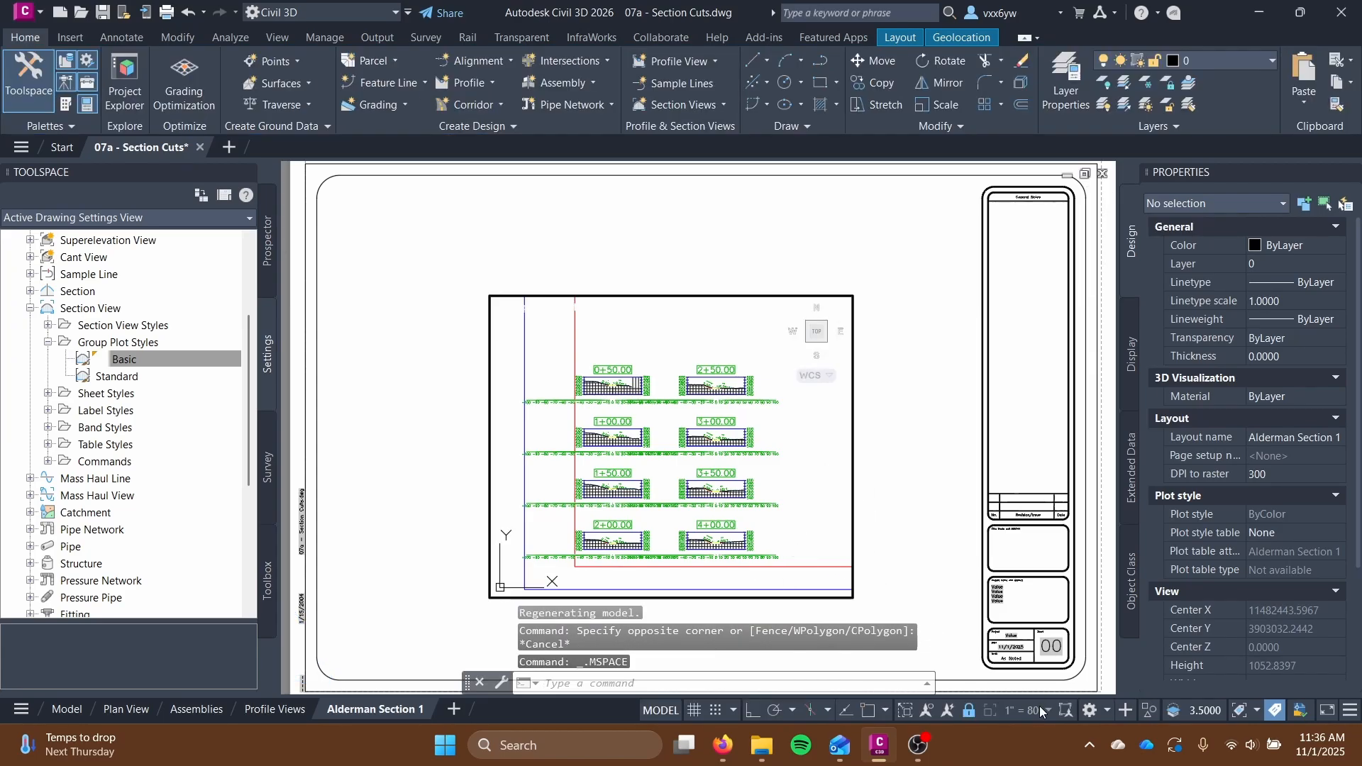
left_click(1044, 707)
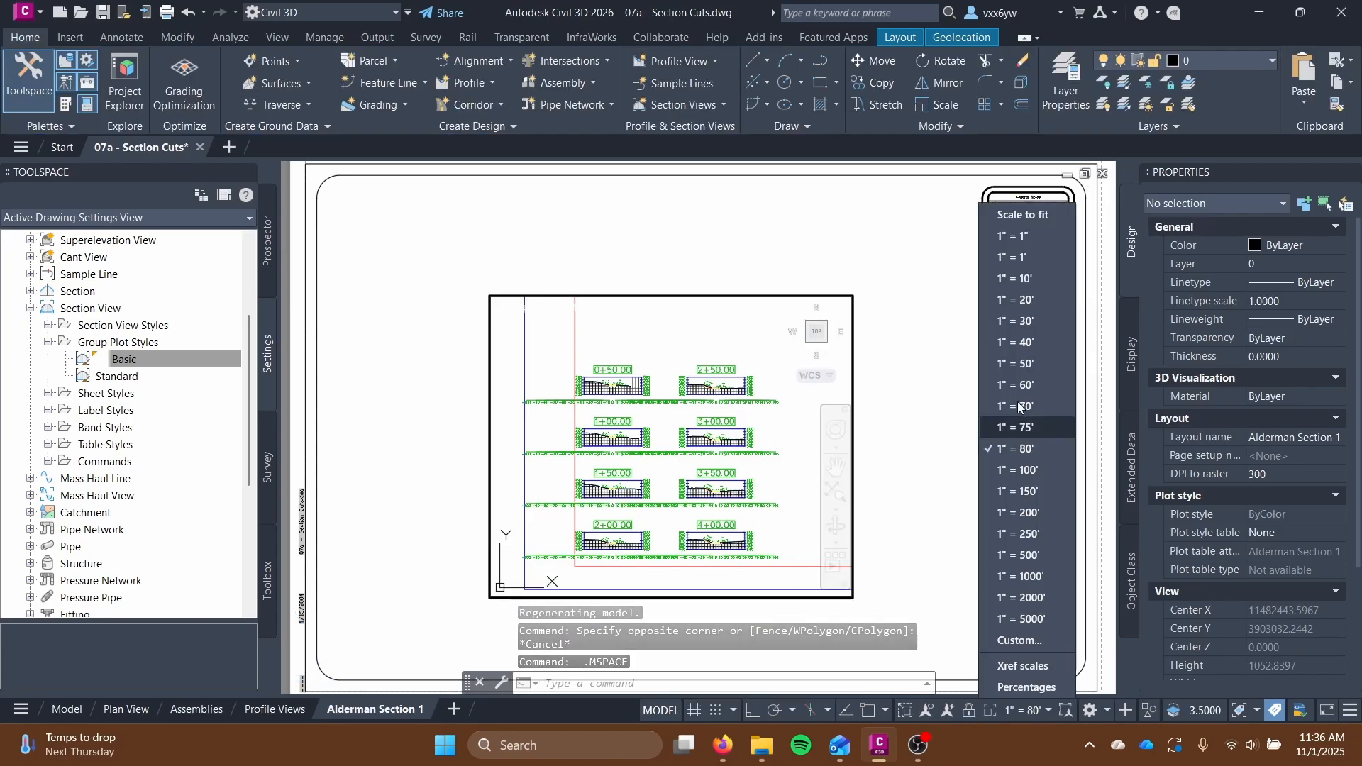
left_click(1015, 342)
key("Escape")
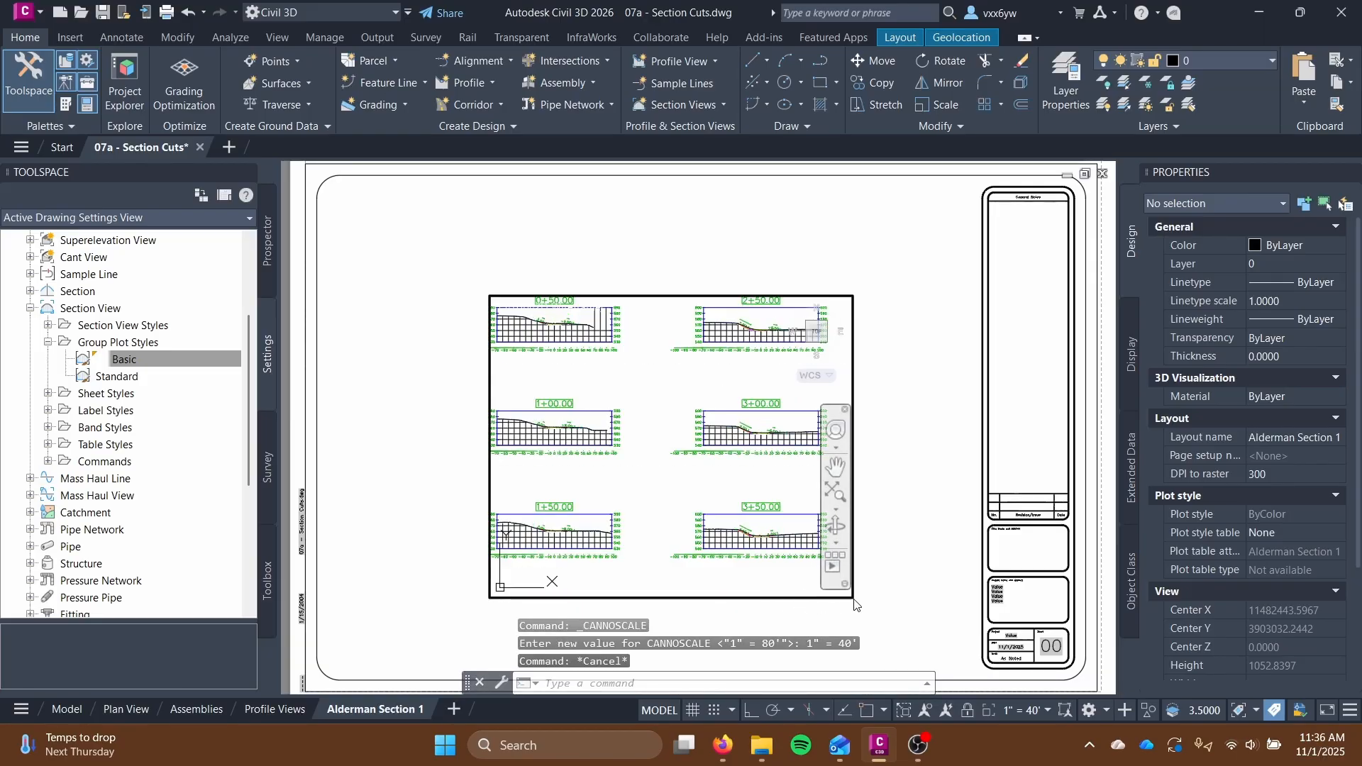
key("Escape")
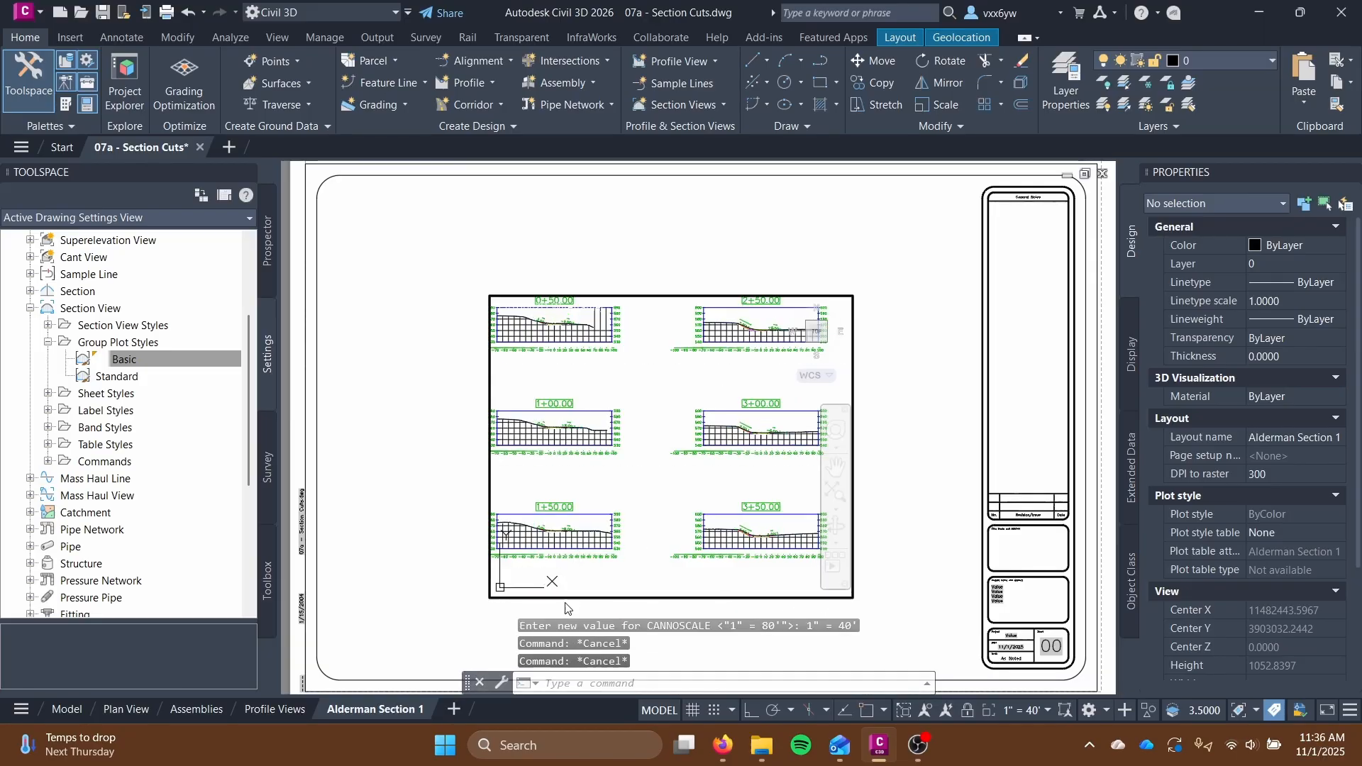
Stretch the viewport's lower-left corner out to the sheet border's lower-left corner, making it about 23 wide and 16.5 high.
left_click(490, 597)
left_click(489, 598)
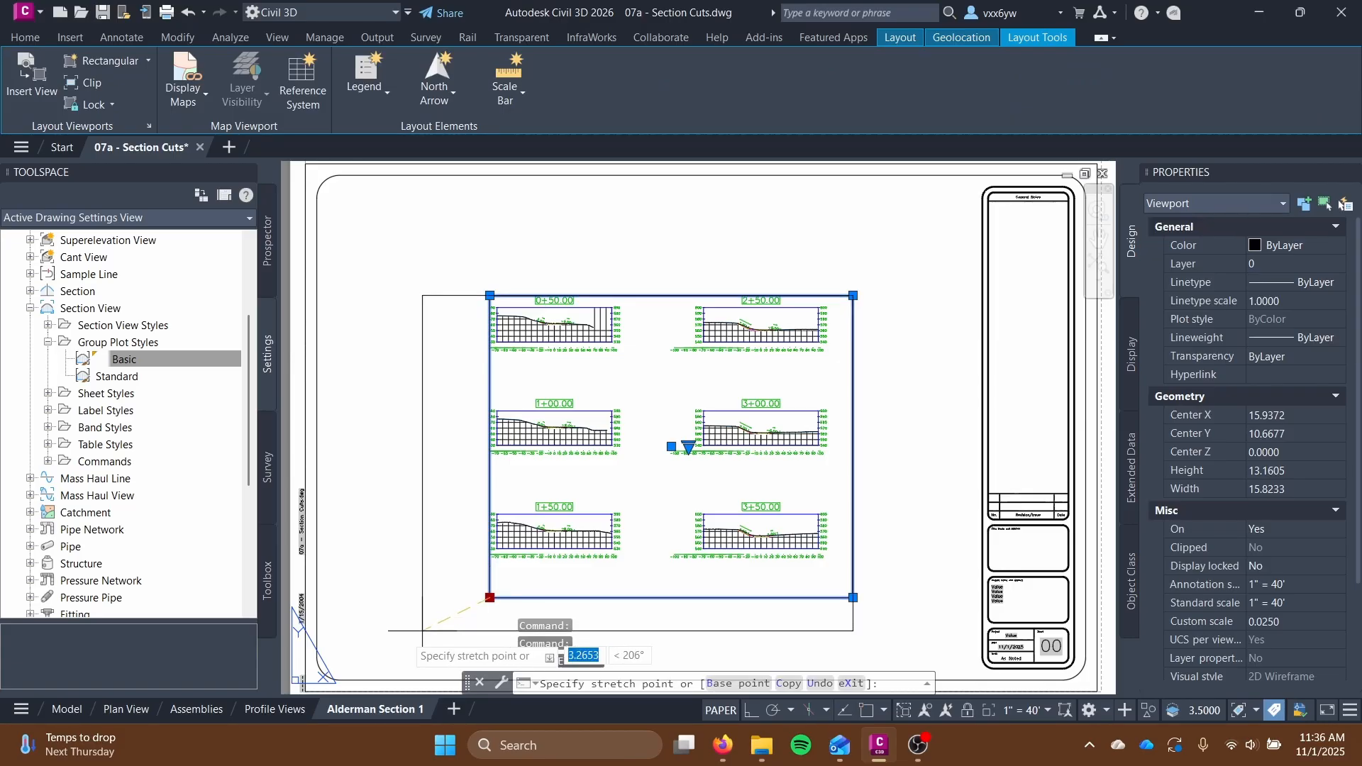
left_click(325, 674)
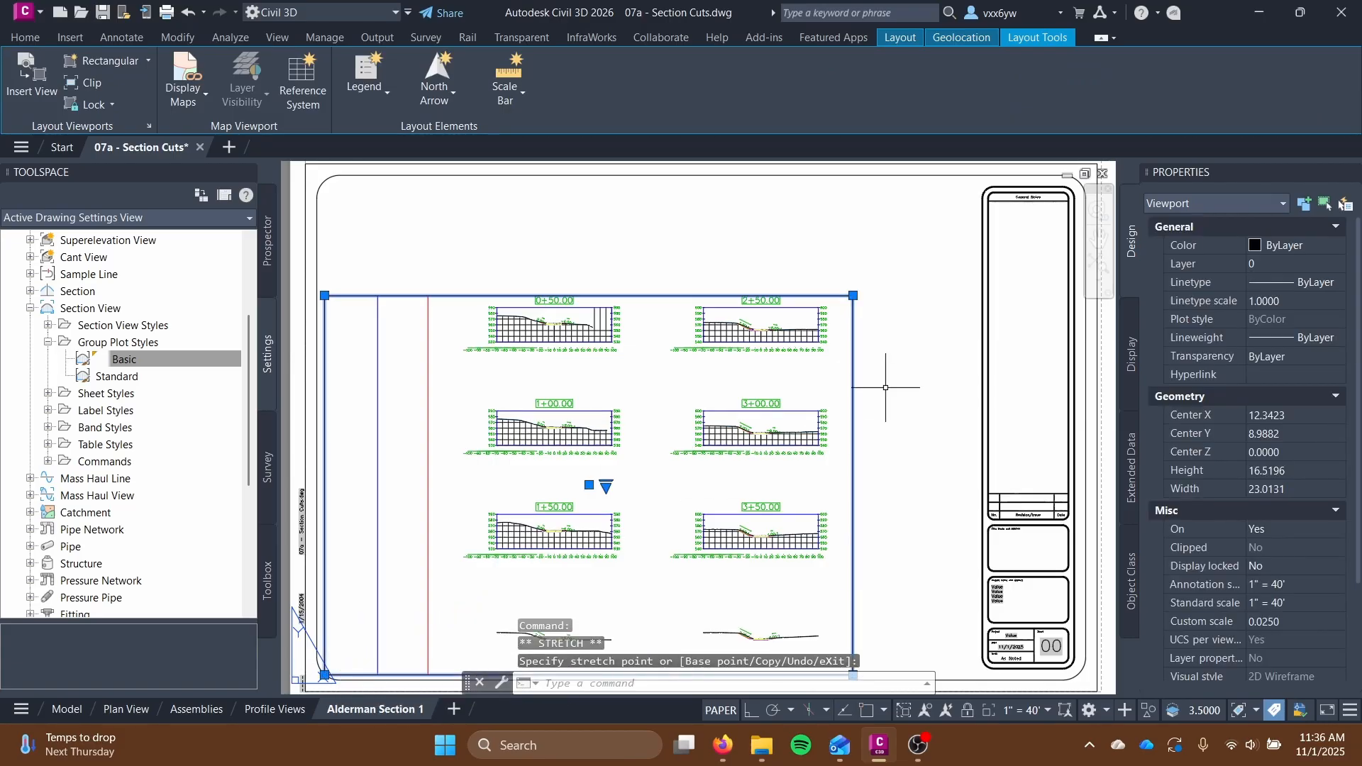
left_click(853, 296)
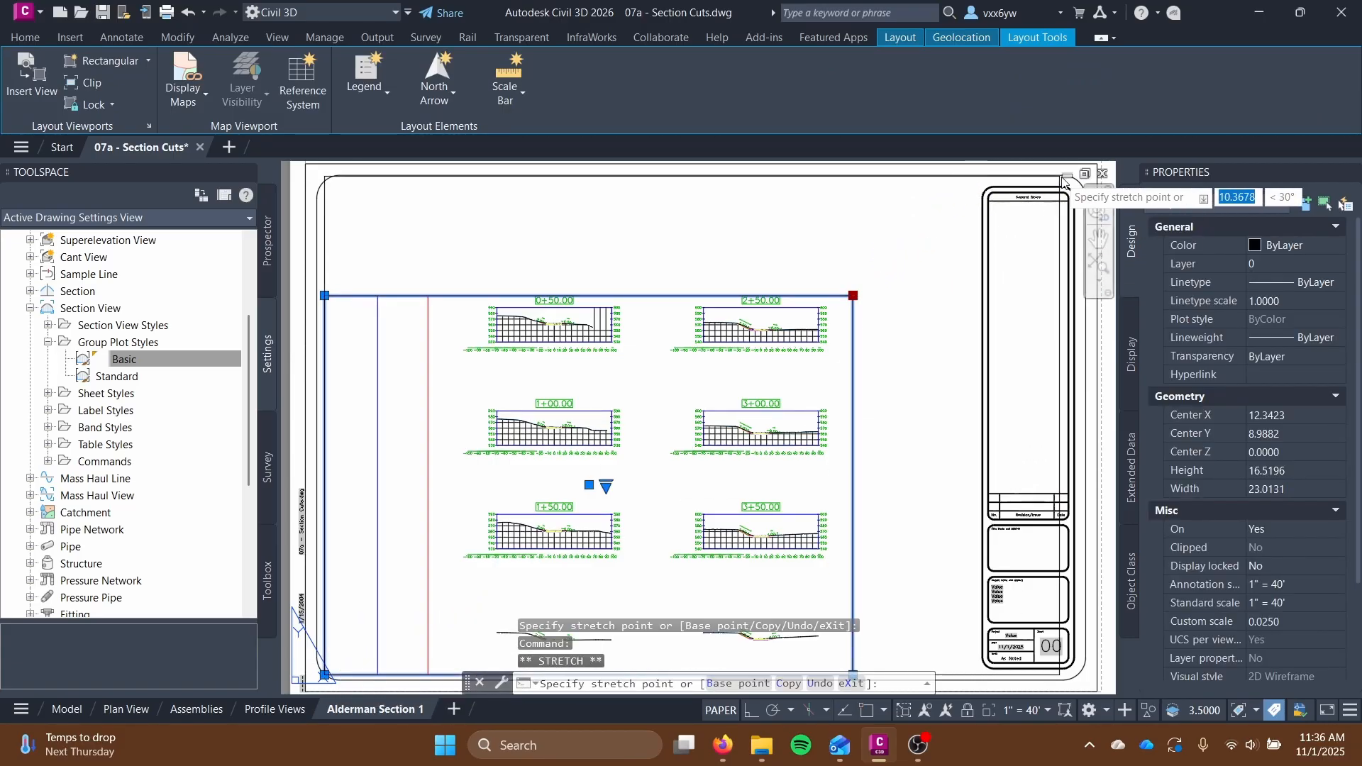
left_click(1084, 174)
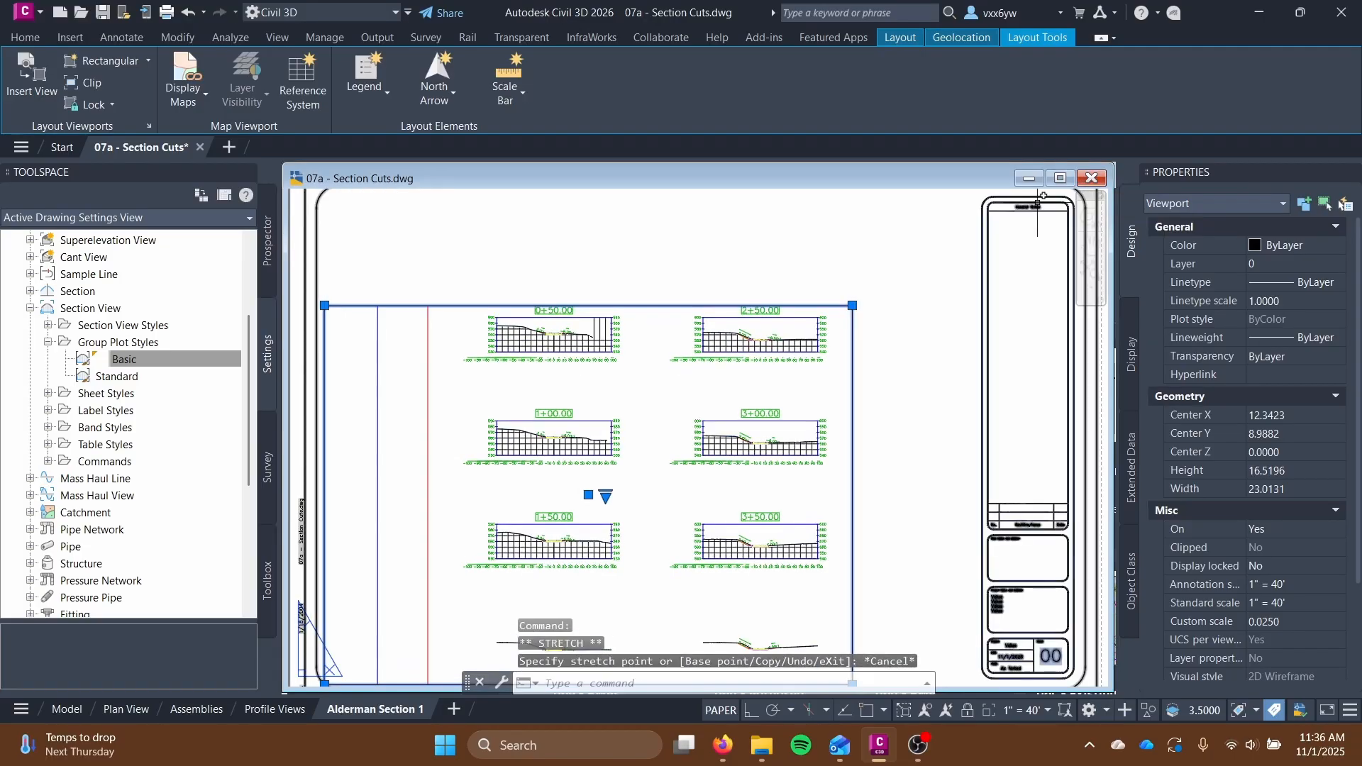
left_click(973, 197)
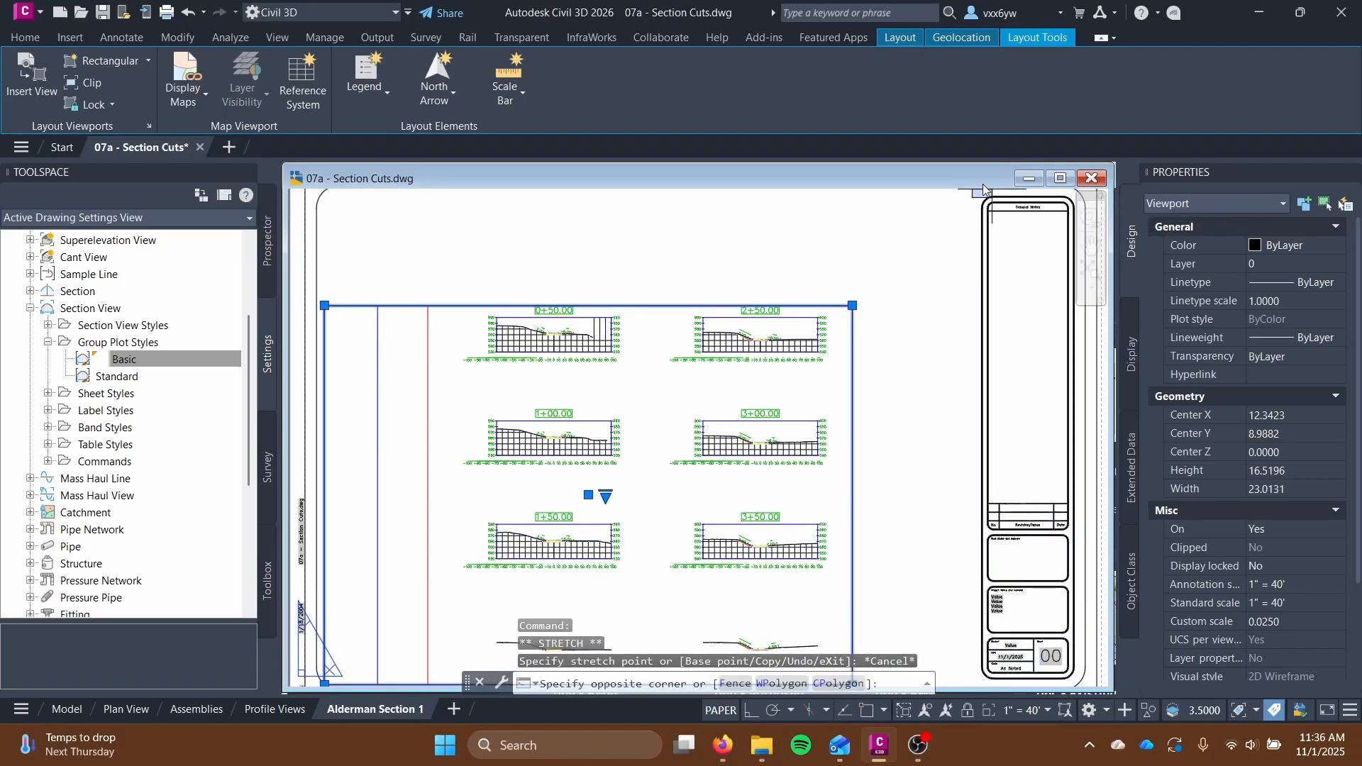
left_click(952, 212)
left_click_drag(968, 181, 978, 199)
left_click_drag(459, 189, 404, 172)
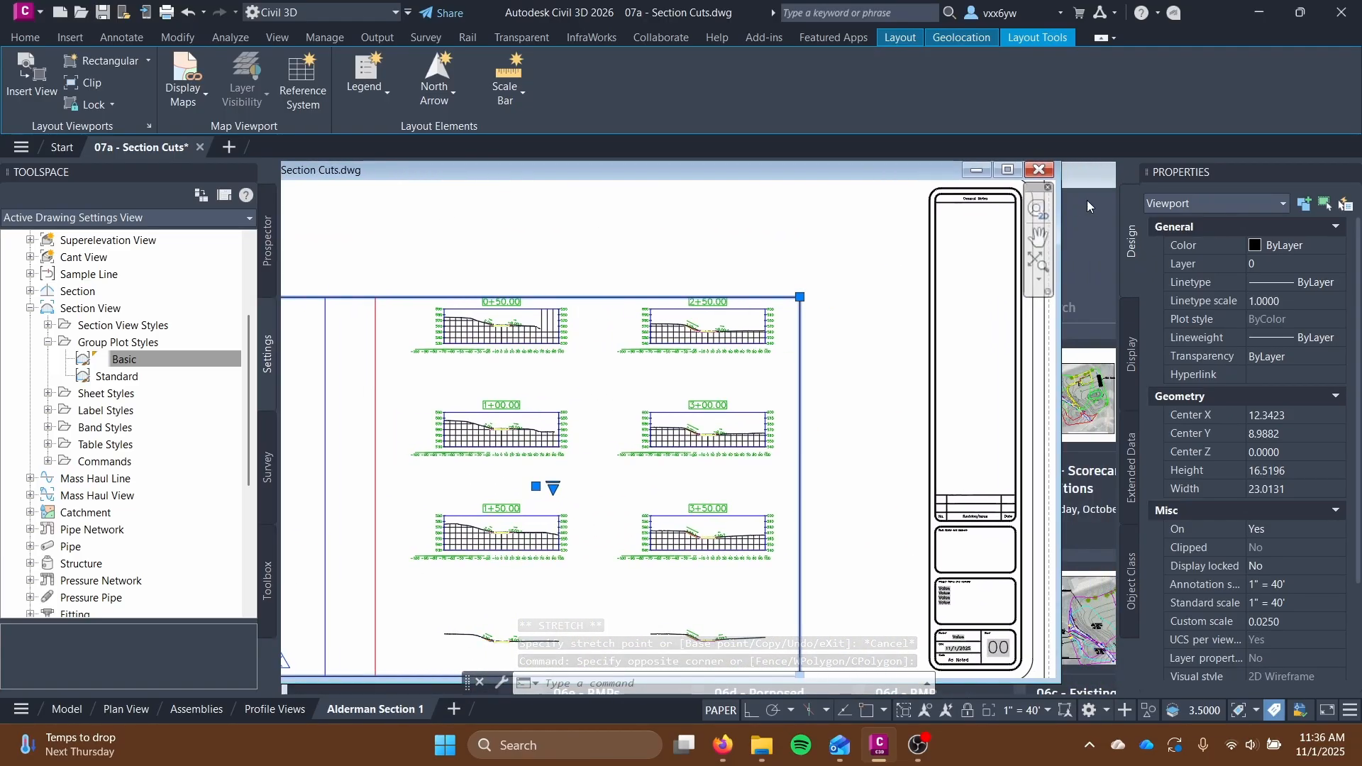
left_click(1003, 173)
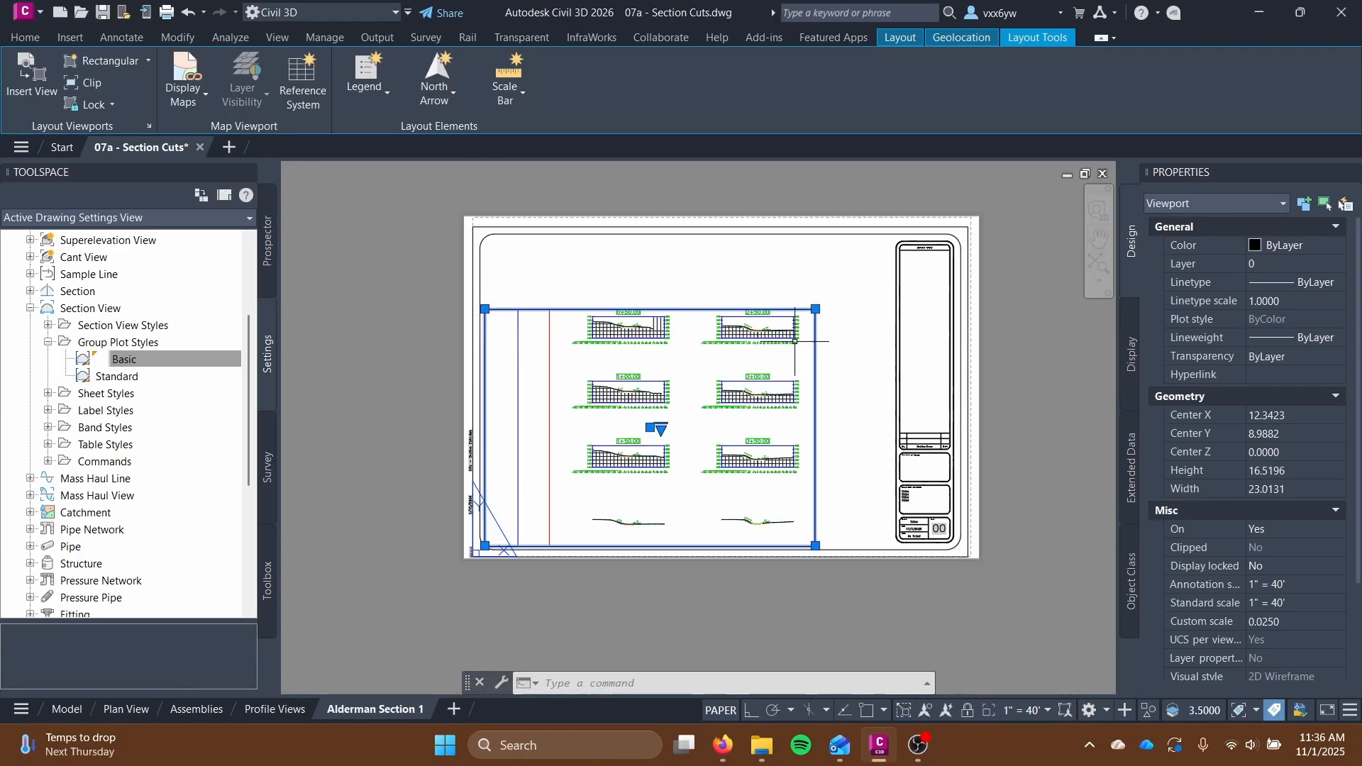
Stretch the viewport's upper-right corner up beside the title block, making it about 28 wide and 21.2 high, and fit the sheet in view.
scroll(829, 353, "down", 2)
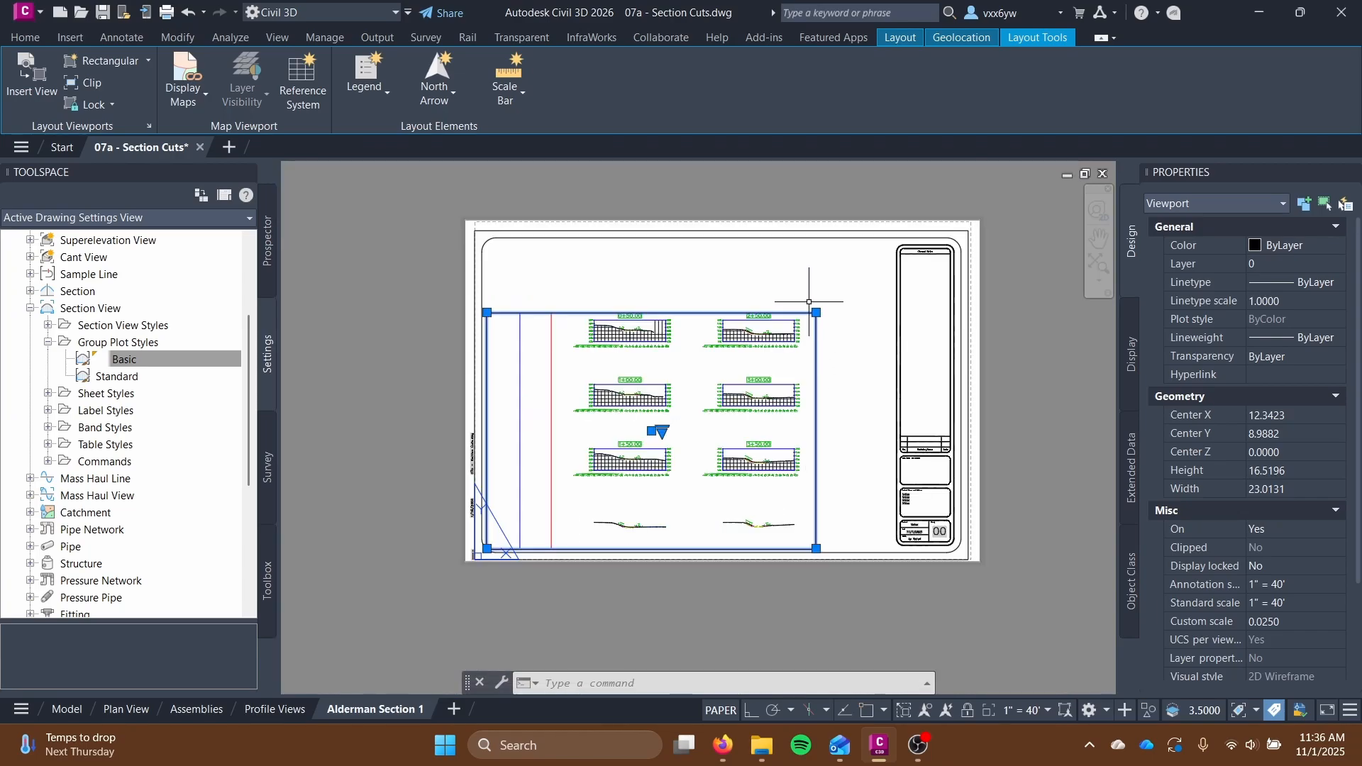
left_click(816, 312)
left_click(888, 246)
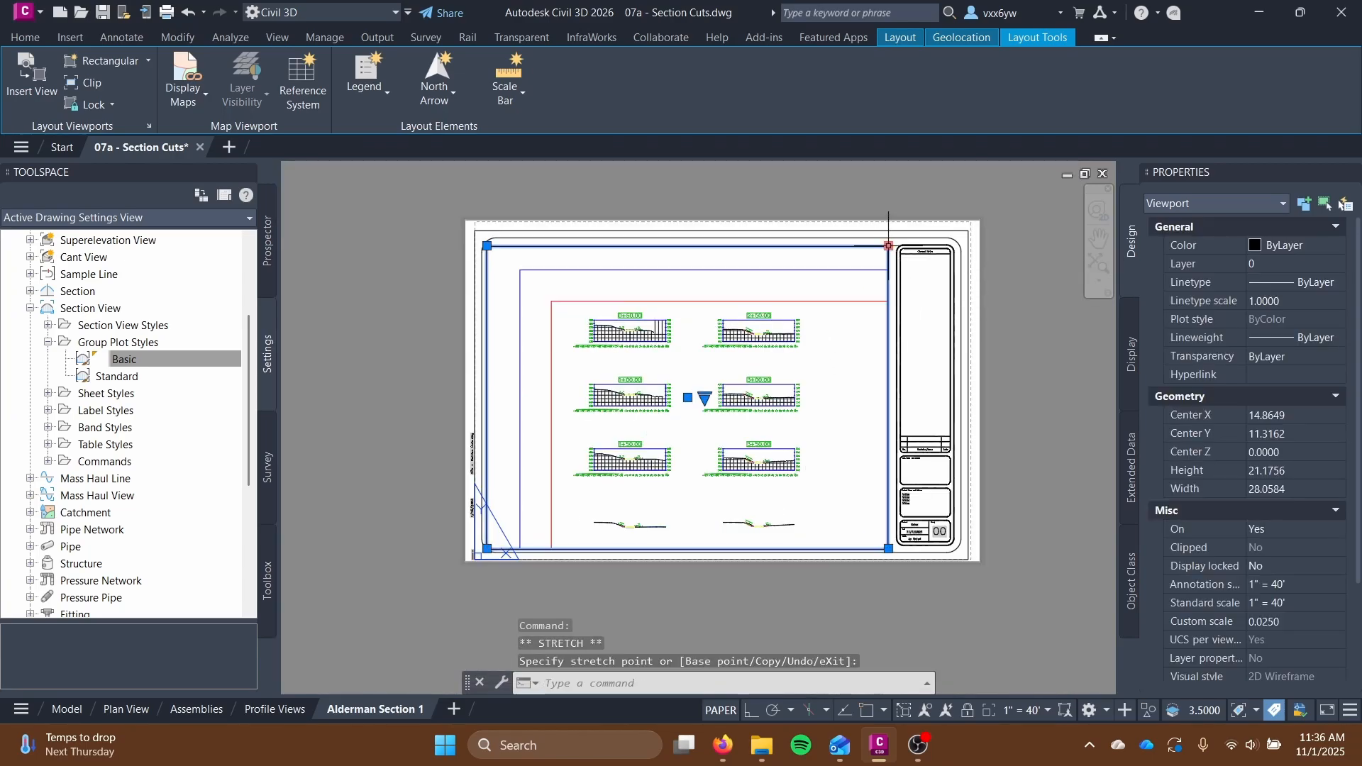
type("z")
key("Return")
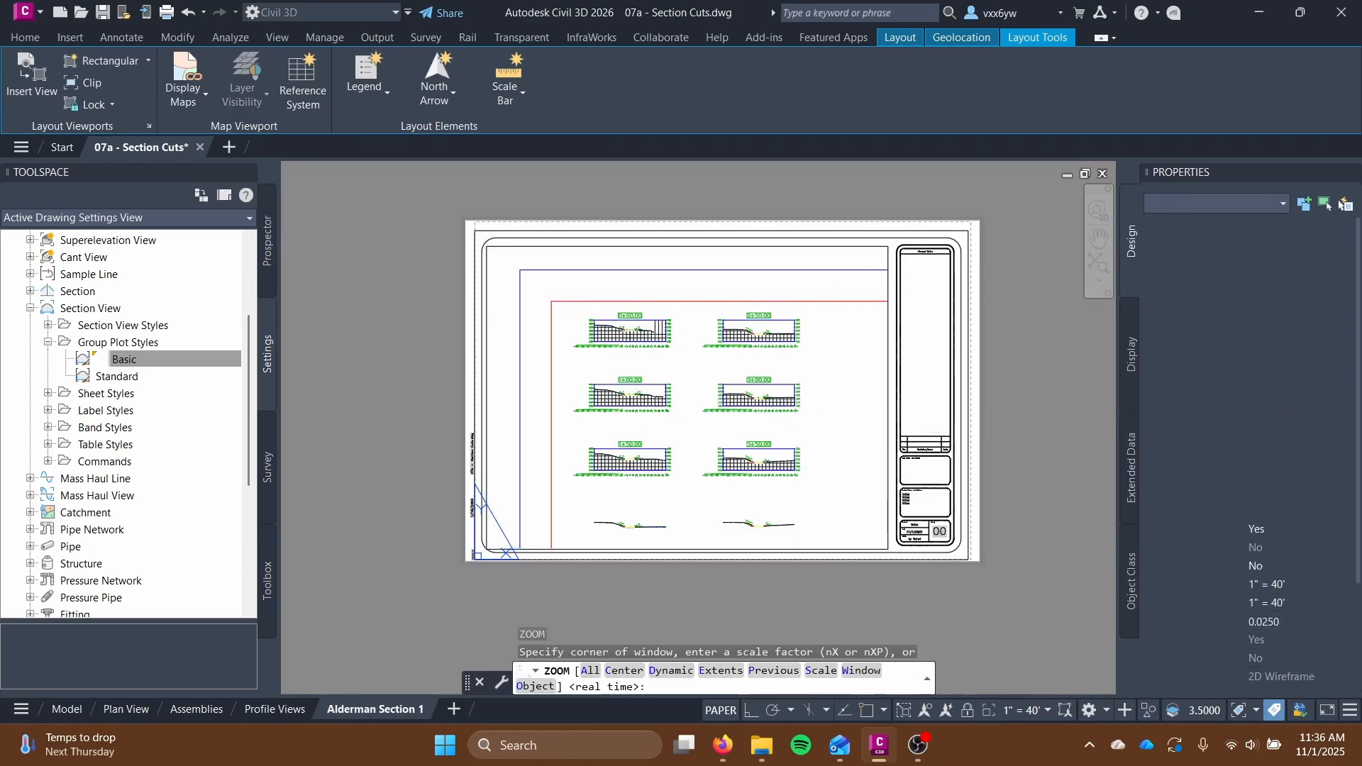
type("e")
key("Return")
Centre the first group of section views inside the layout viewport and regenerate the display.
double_click(490, 392)
left_click(456, 371)
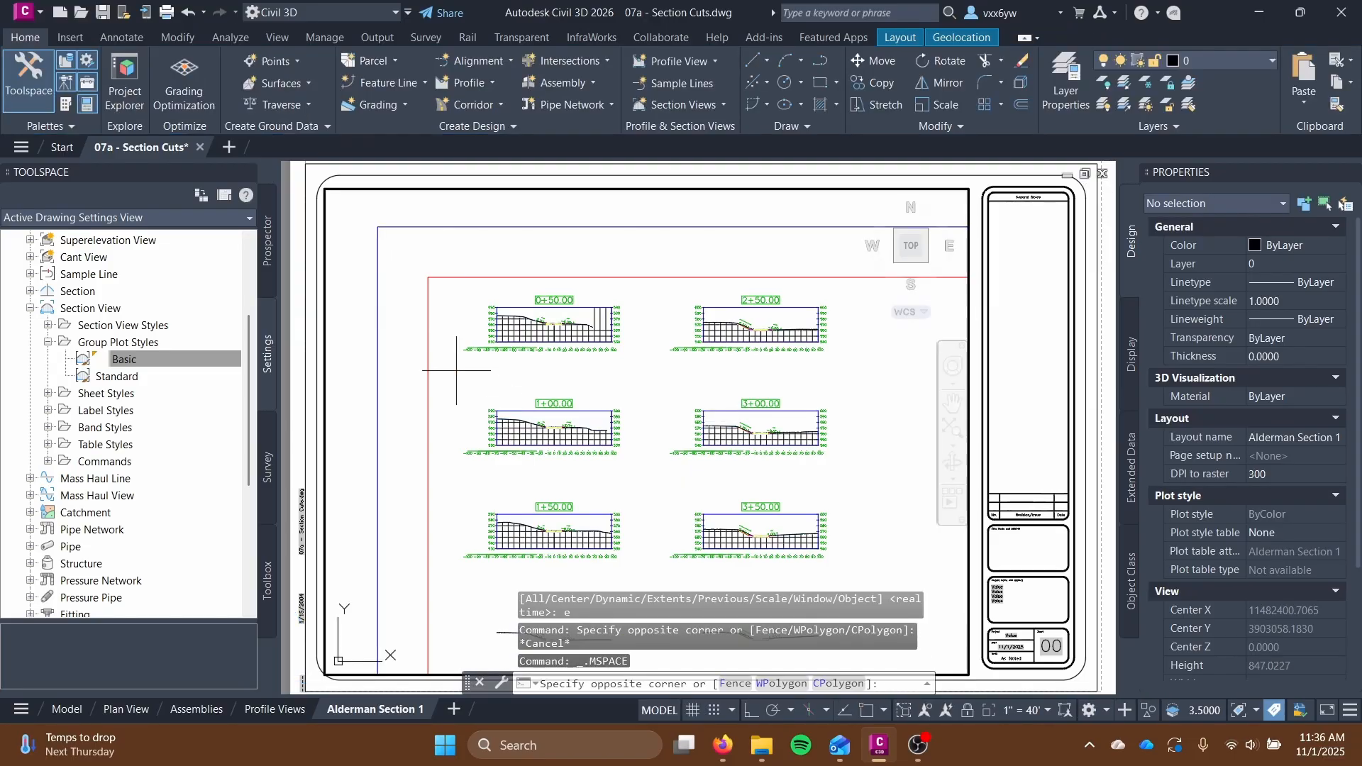
left_click(481, 382)
middle_click_drag(480, 382, 384, 334)
key("Escape")
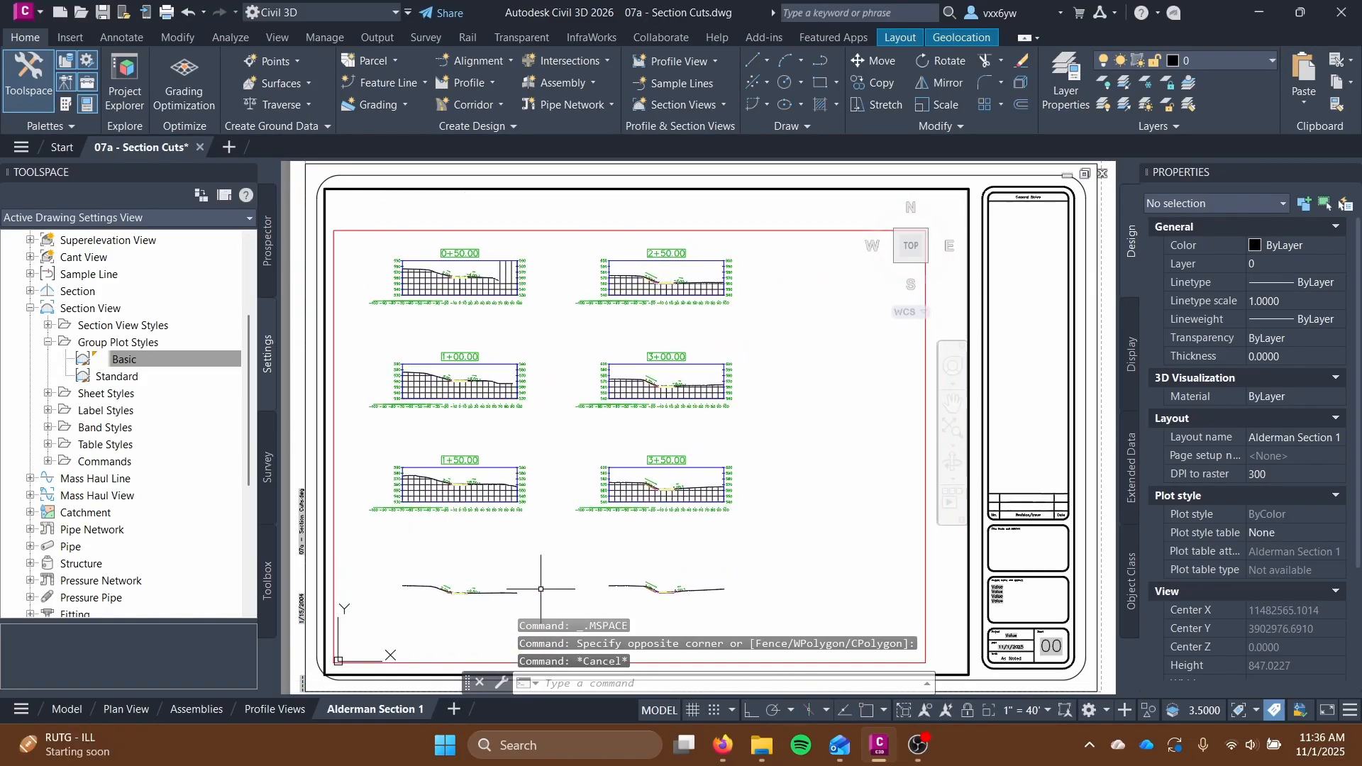
left_click(765, 536)
key("Escape")
type("regen")
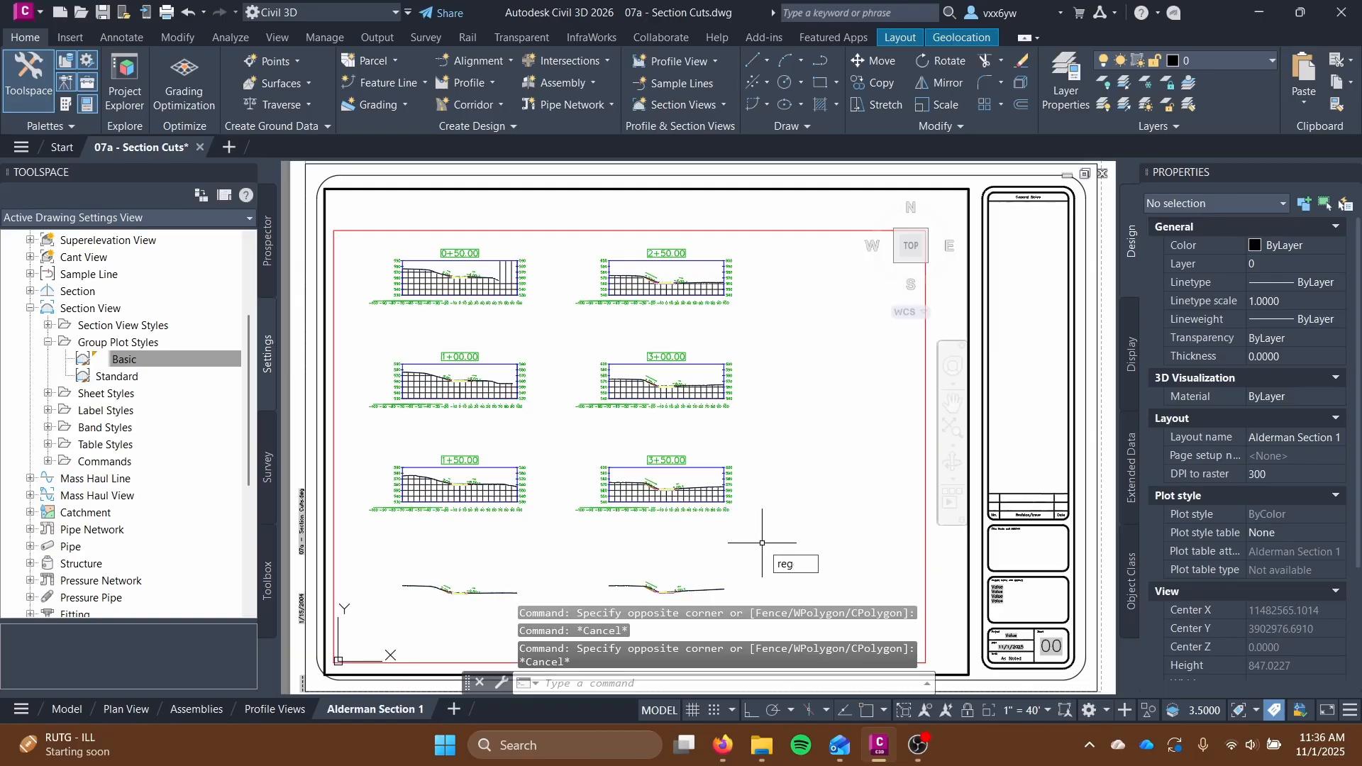
key("Return")
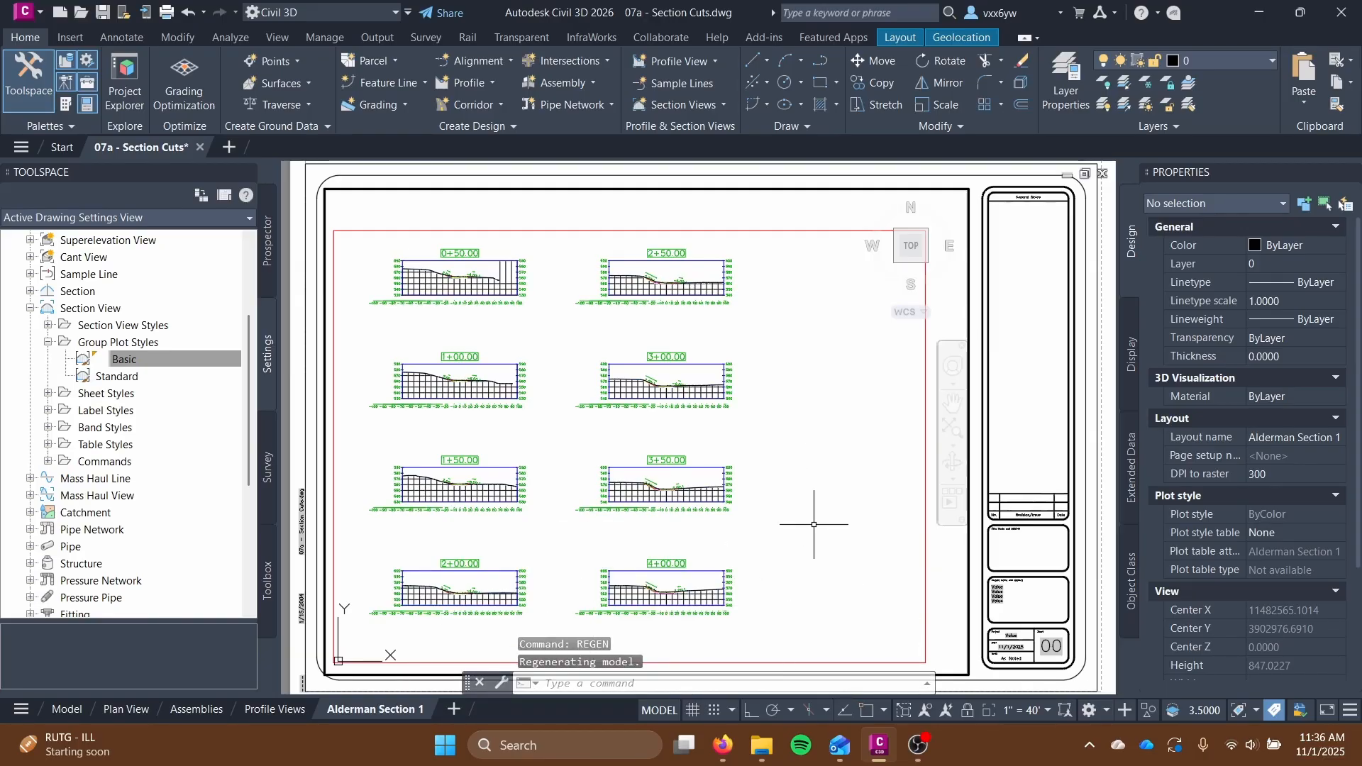
Examine how the first group of section views fits with its sheet borders inside the viewport.
middle_click_drag(814, 459, 949, 431)
scroll(860, 446, "up", 2)
scroll(851, 435, "down", 2)
middle_click_drag(846, 437, 744, 456)
scroll(852, 295, "down", 3)
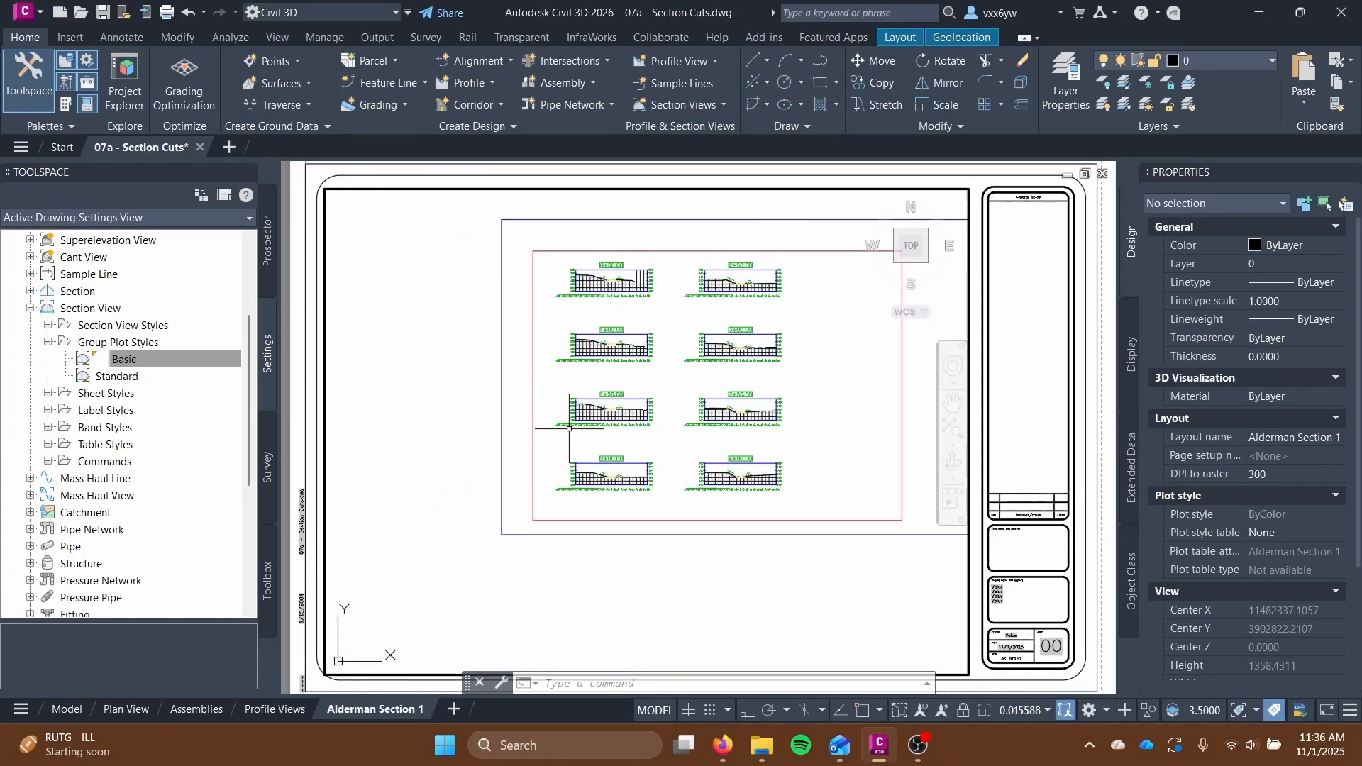
scroll(569, 429, "up", 3)
middle_click_drag(657, 418, 489, 489)
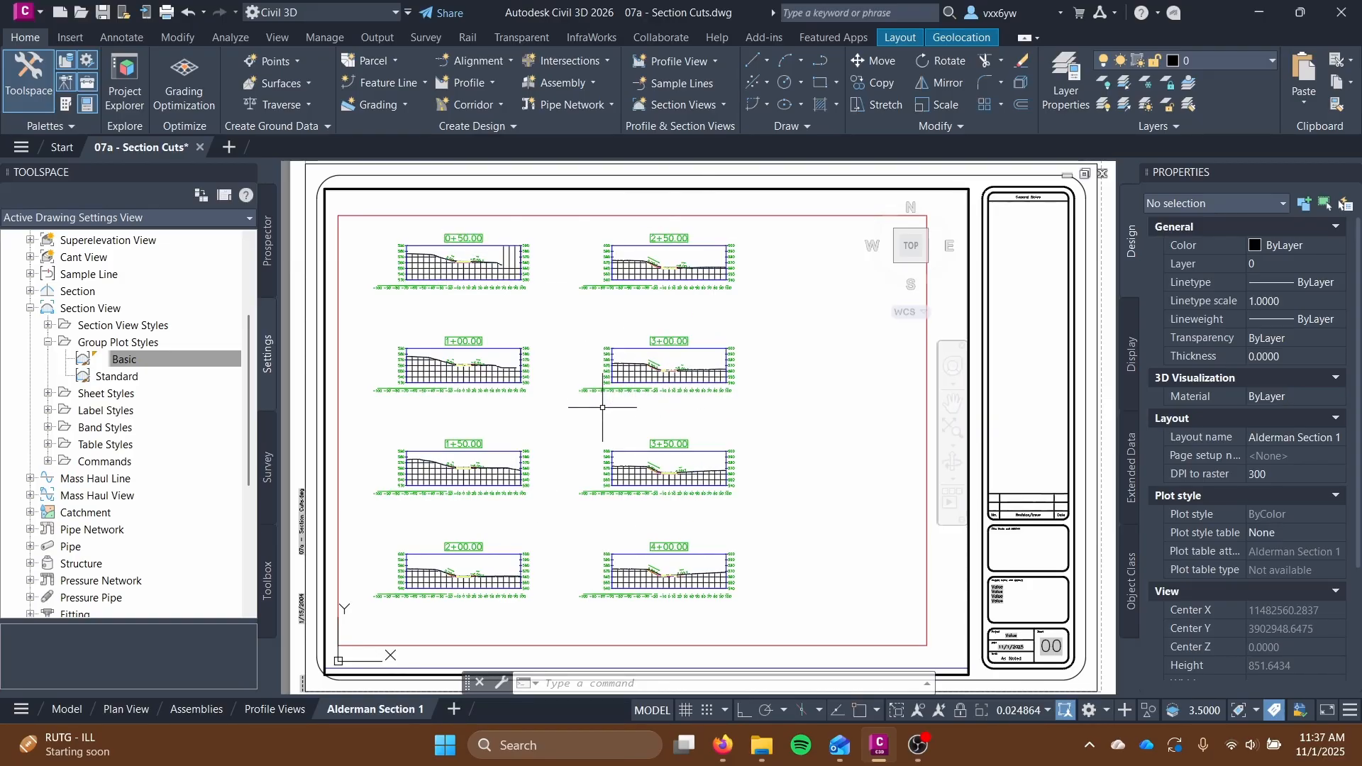
middle_click_drag(553, 417, 563, 423)
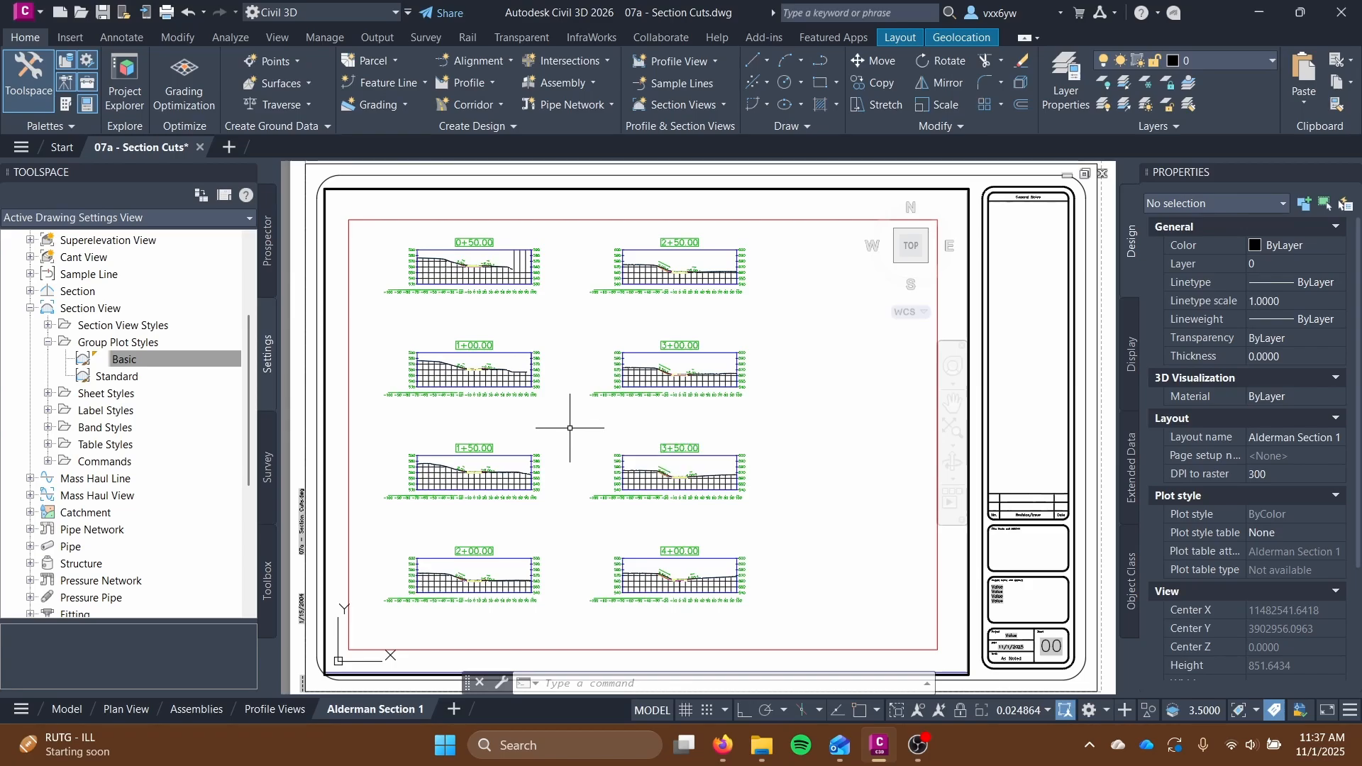
scroll(569, 436, "up", 2)
middle_click_drag(569, 437, 597, 433)
scroll(657, 389, "down", 2)
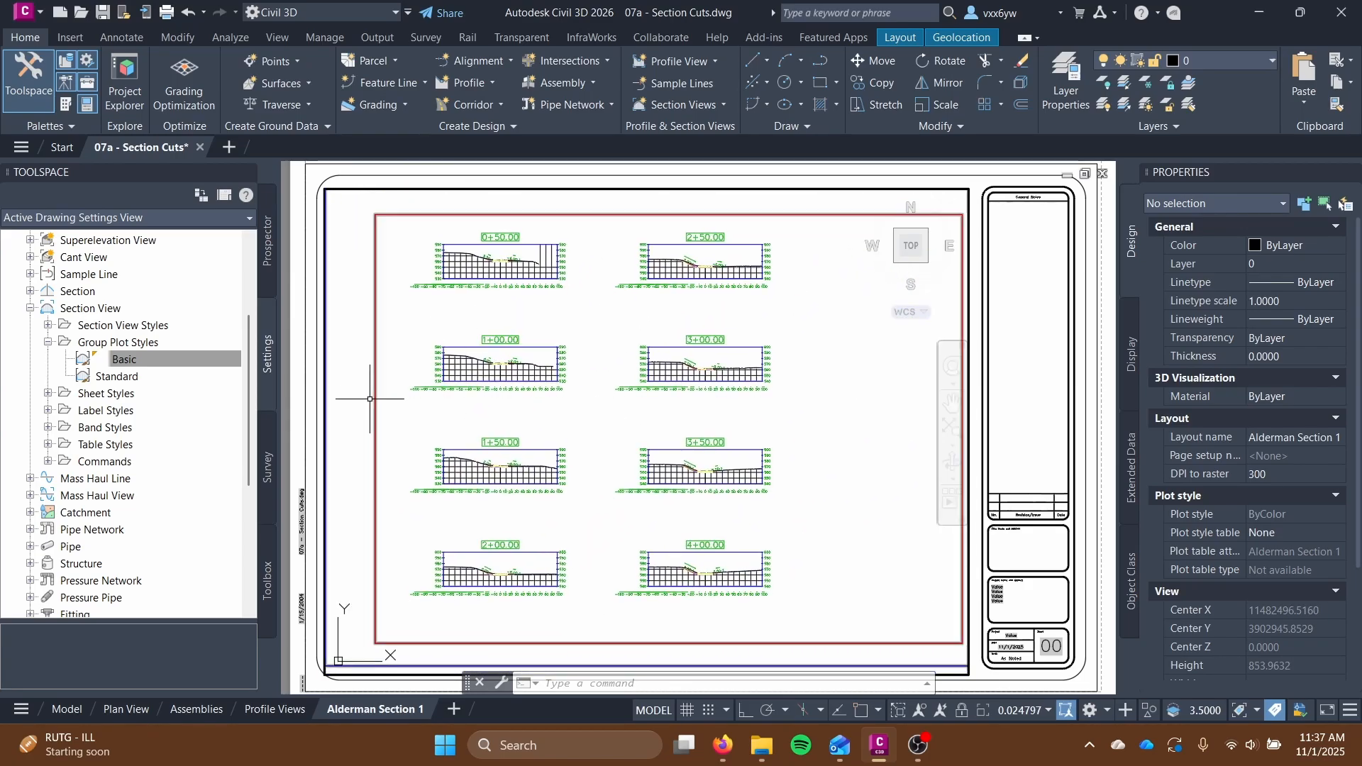
Delete the sheet border around the first group of section views.
scroll(370, 398, "down", 4)
scroll(734, 450, "up", 1)
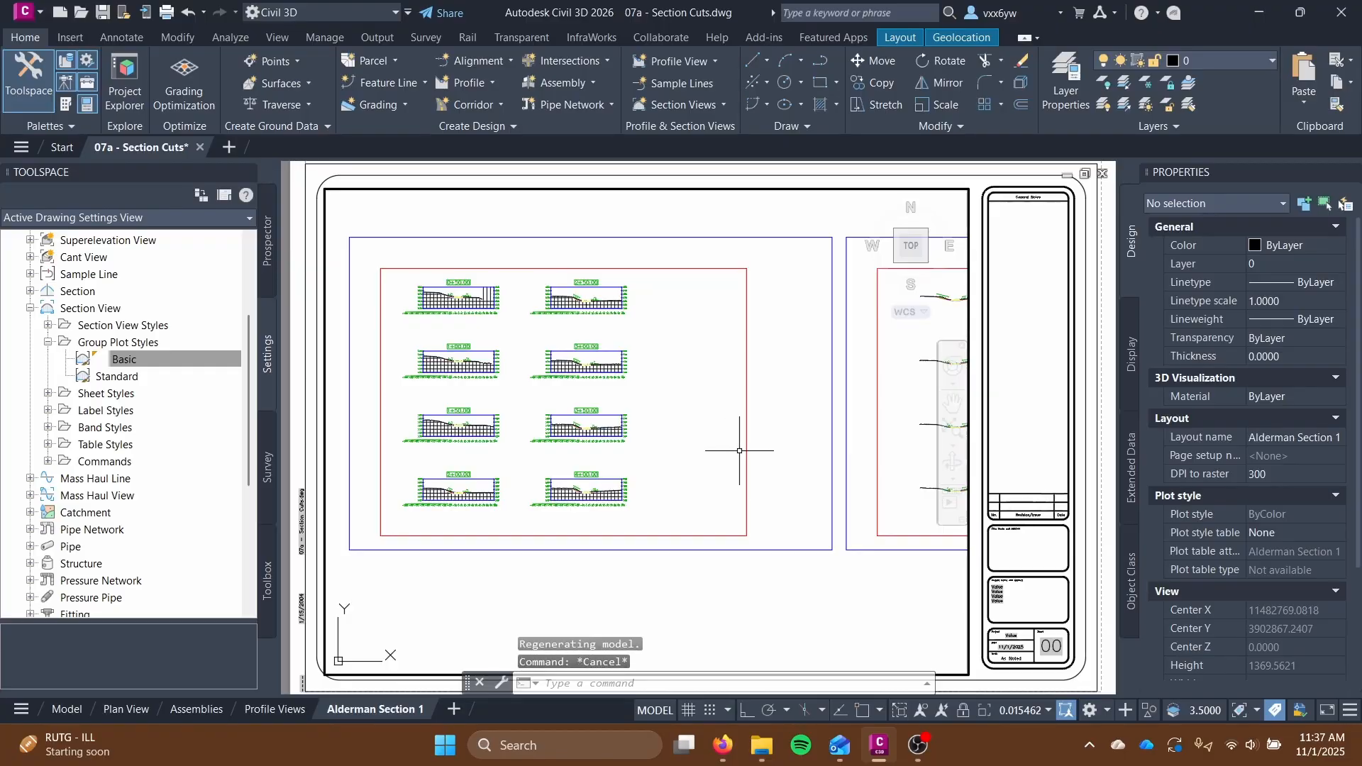
left_click(746, 450)
key("Delete")
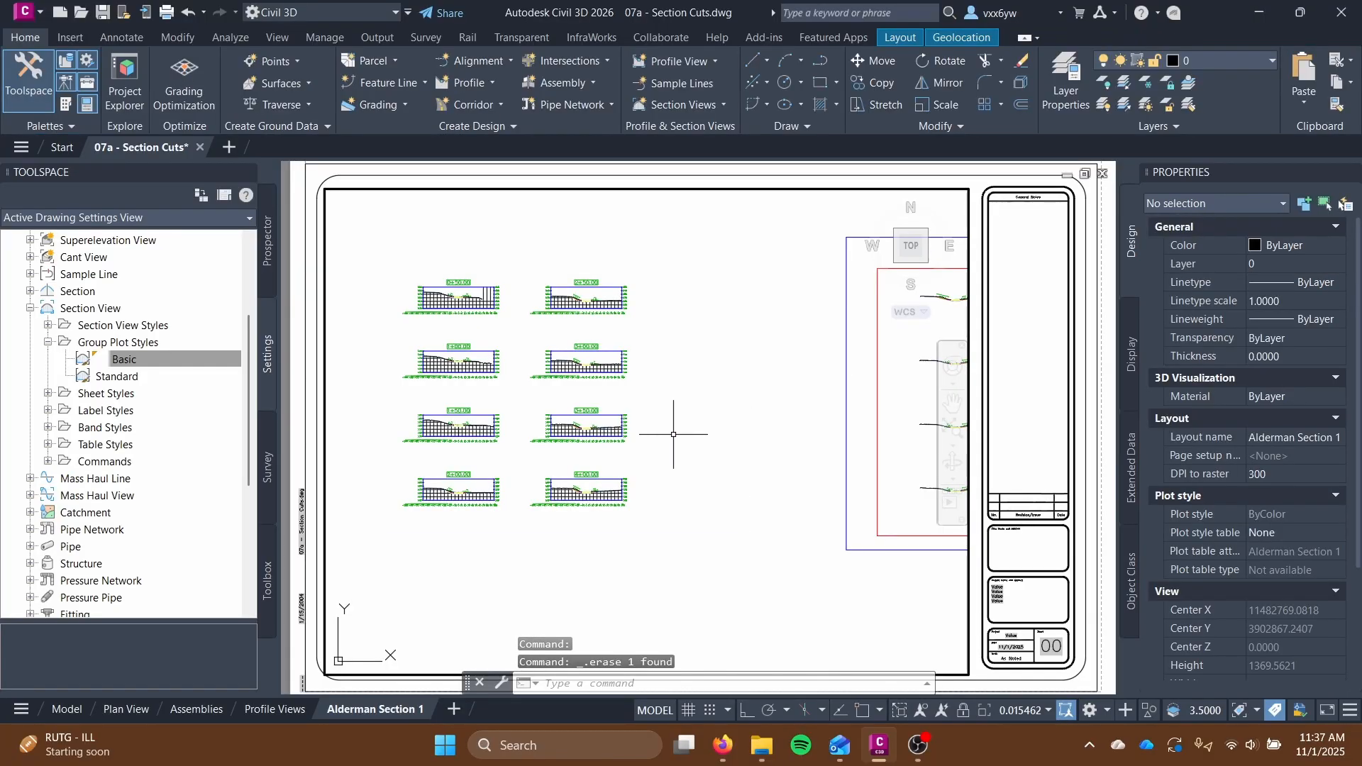
Enlarge and centre the eight section views from 0+50.00 to 4+00.00 in the viewport, and return to paper space.
scroll(626, 430, "up", 4)
middle_click_drag(626, 431, 812, 476)
scroll(898, 457, "down", 2)
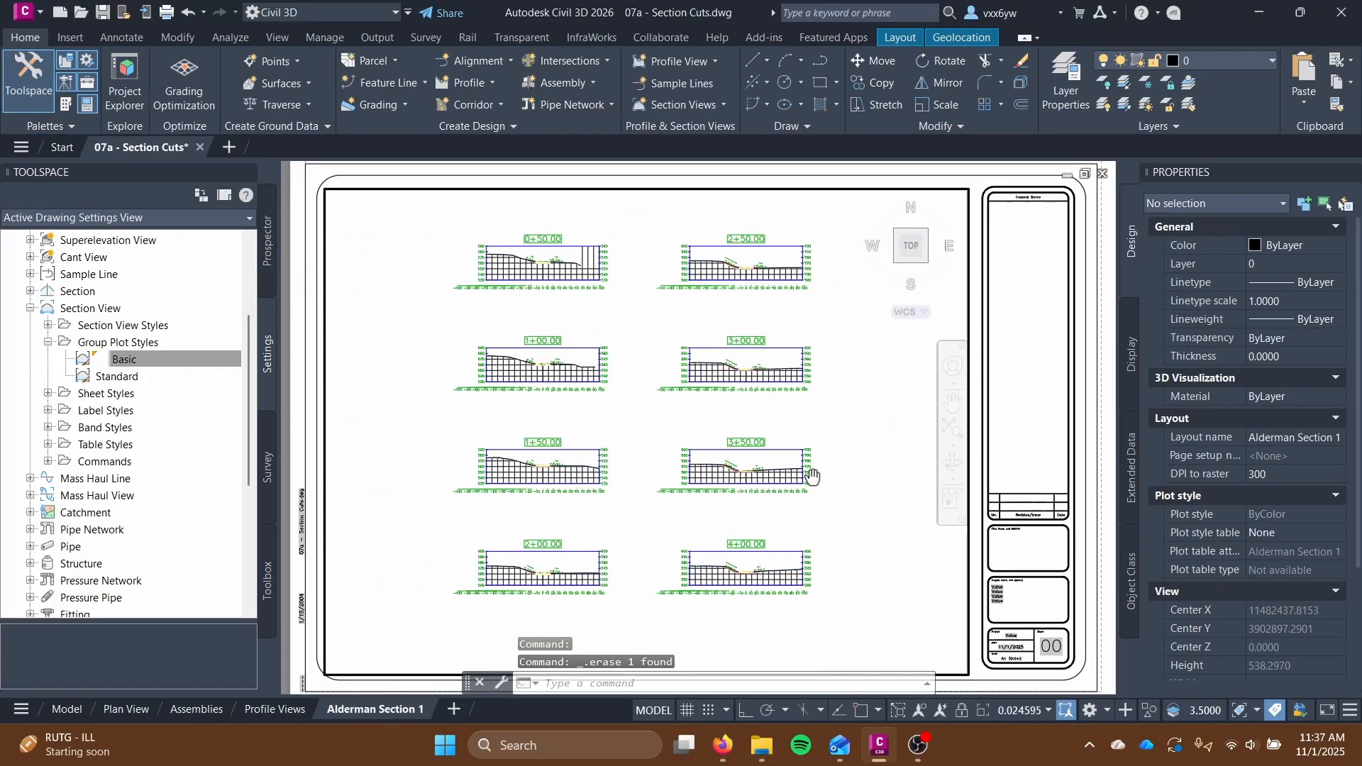
key("Escape")
key("Escape")
double_click(309, 183)
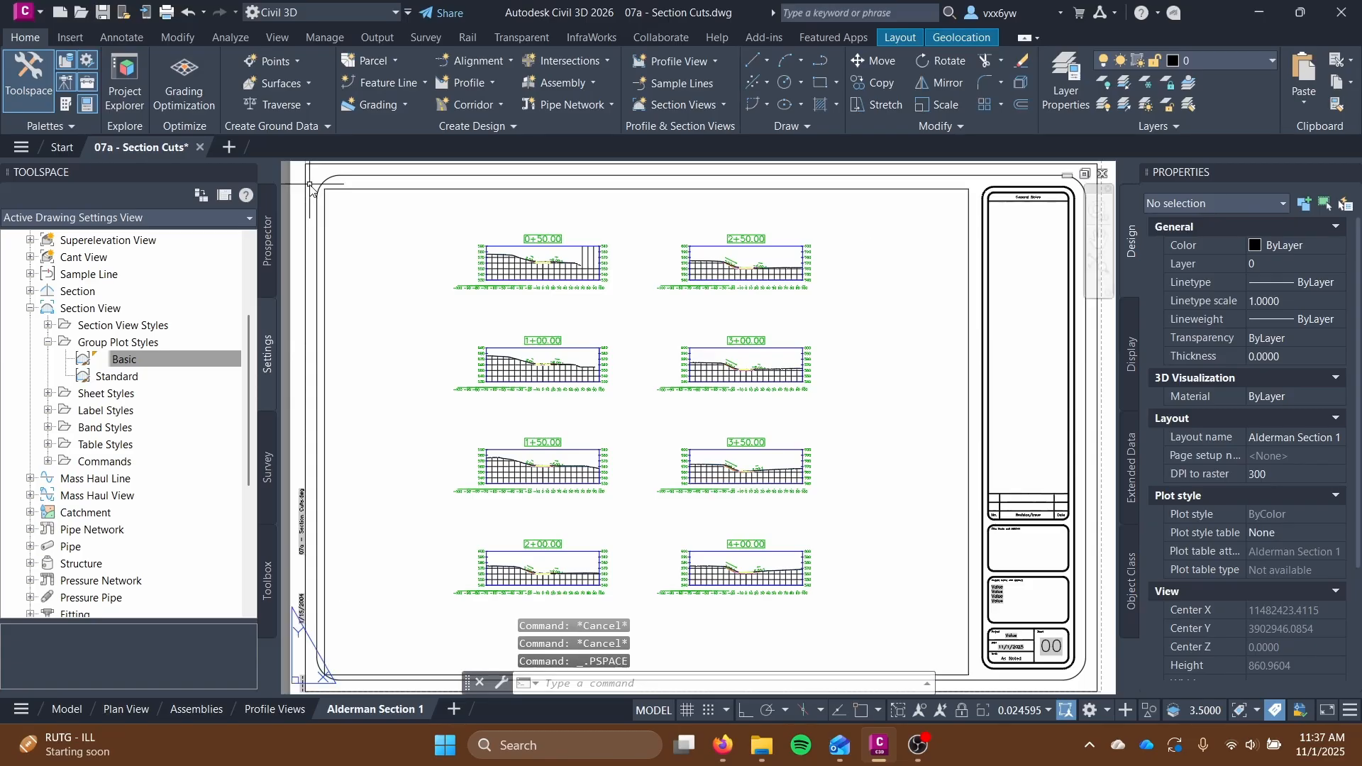
Switch to model space and examine the road plan and the first group of section views.
left_click(11, 36)
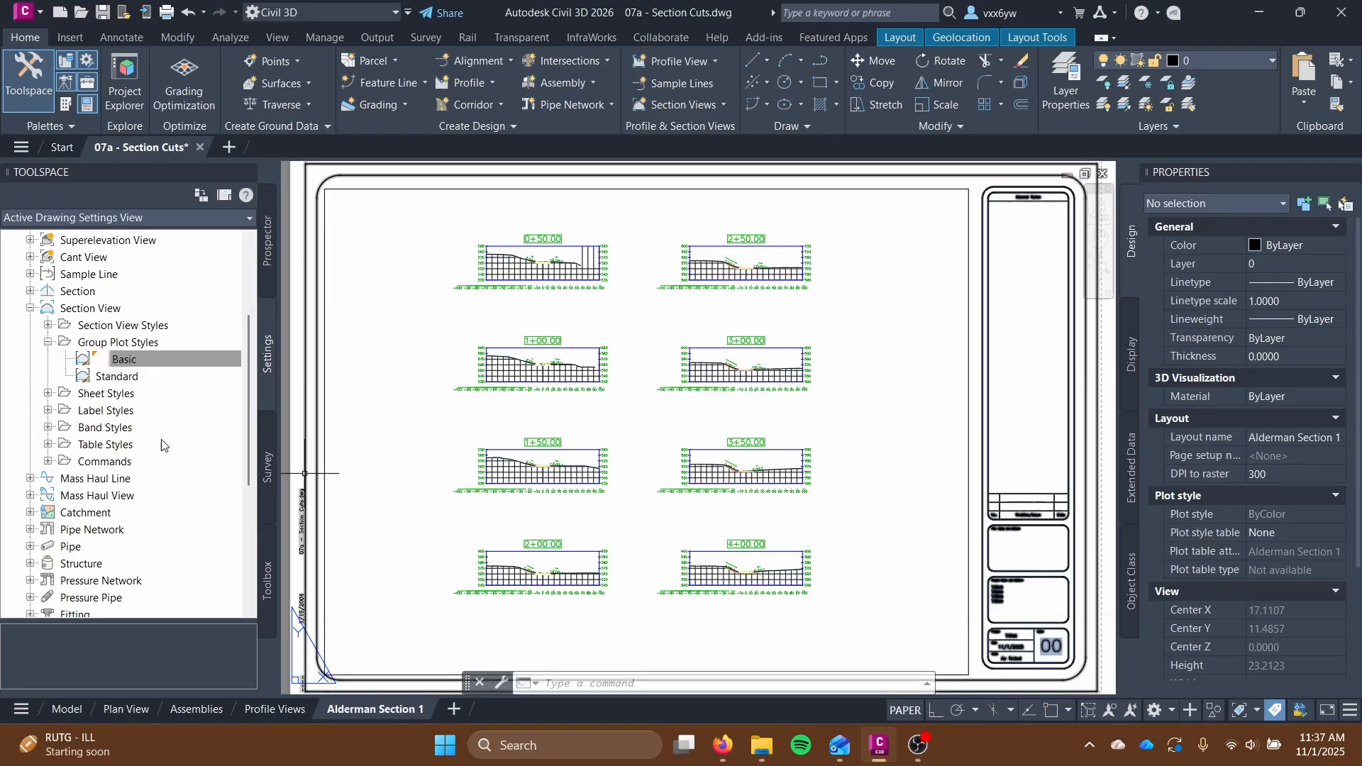
left_click(66, 709)
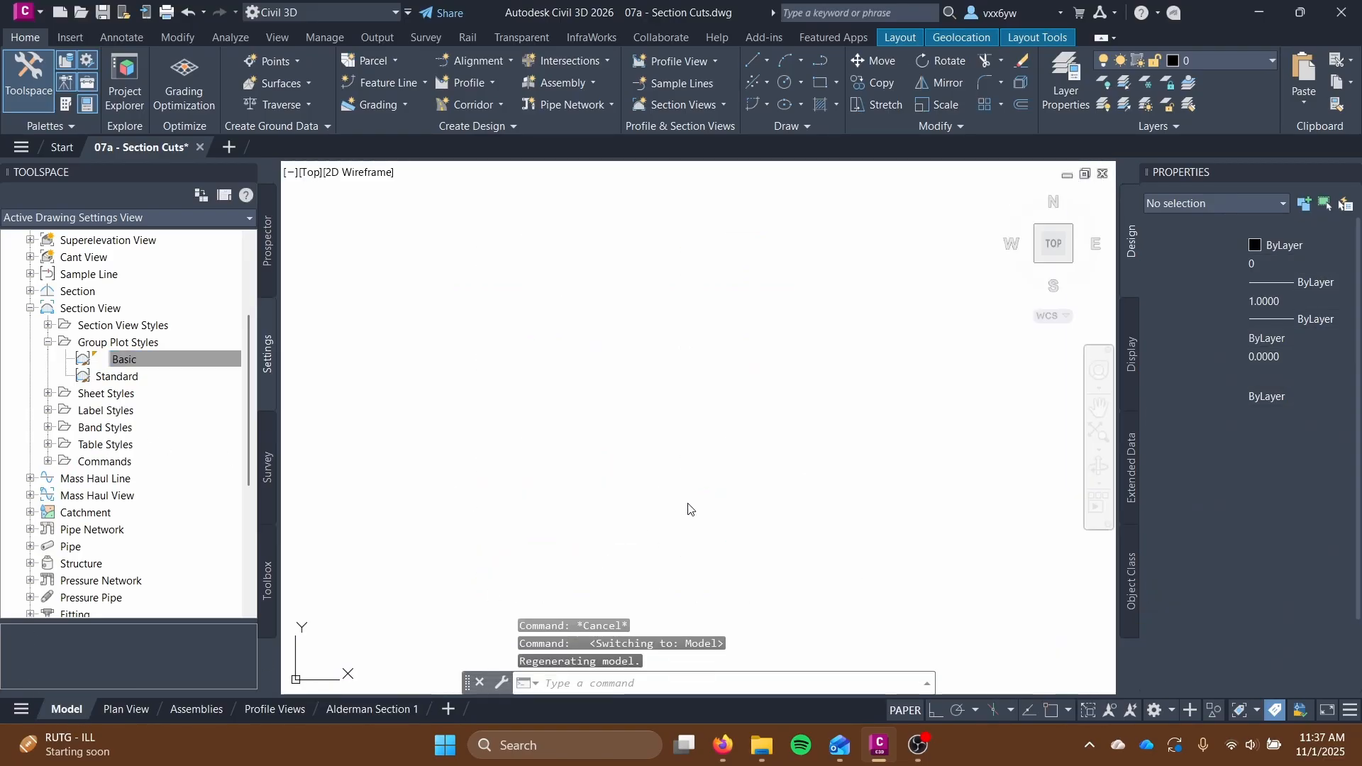
scroll(645, 462, "down", 5)
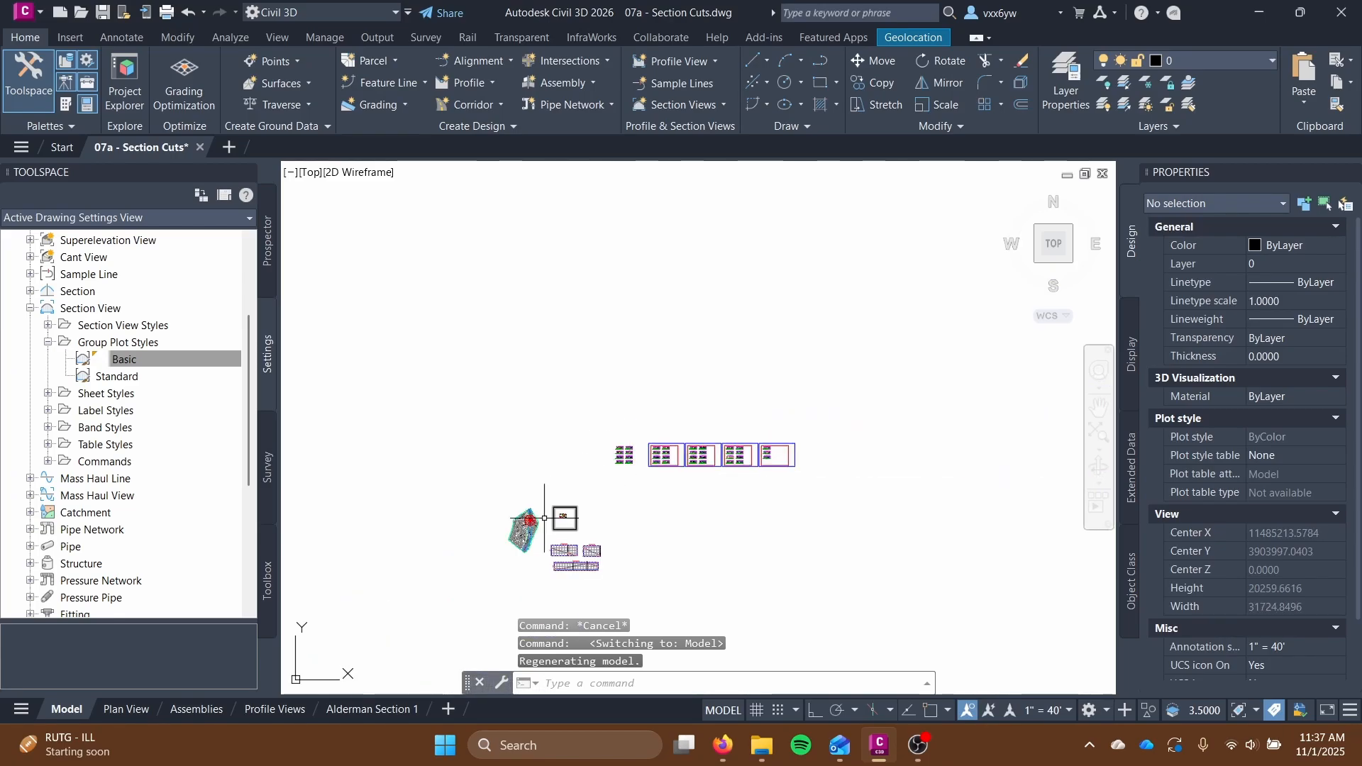
scroll(620, 483, "up", 5)
middle_click_drag(621, 483, 763, 402)
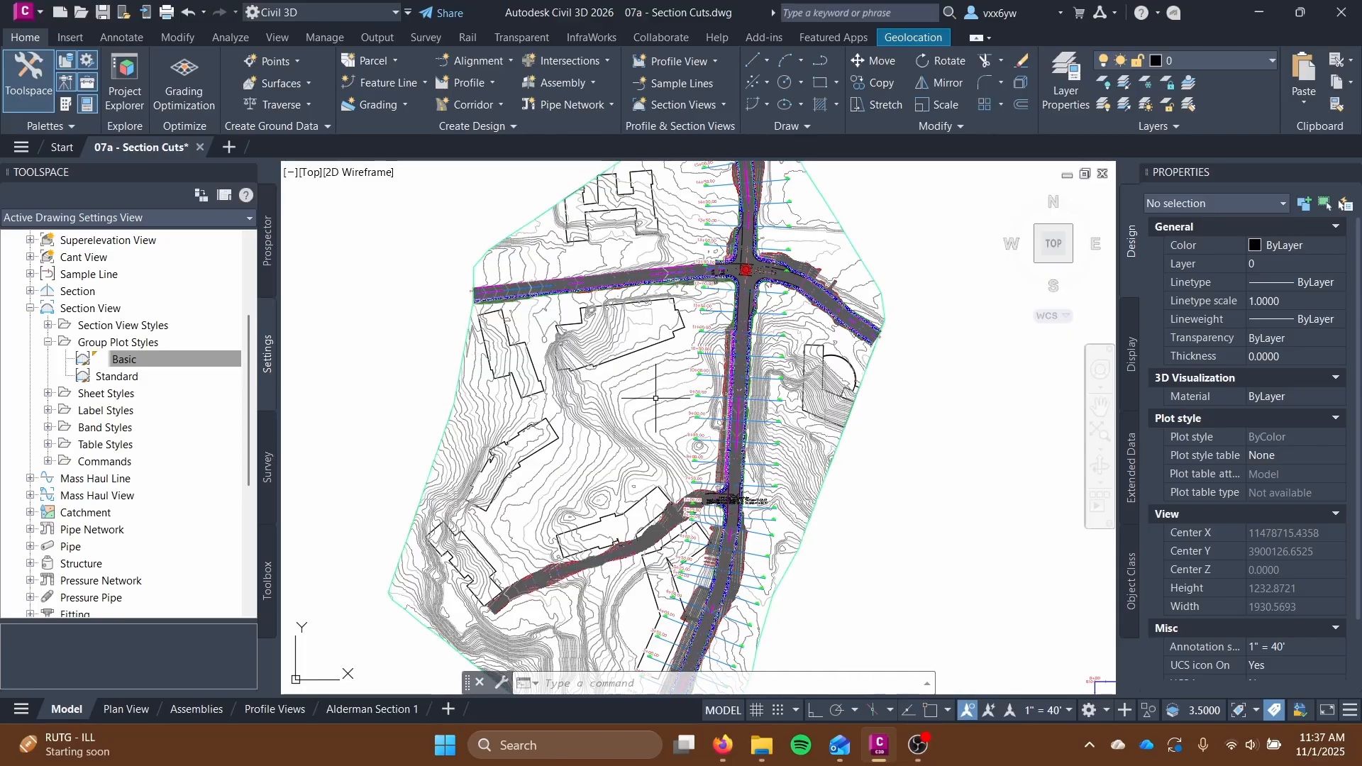
scroll(649, 398, "down", 2)
middle_click_drag(632, 398, 455, 456)
scroll(456, 456, "down", 3)
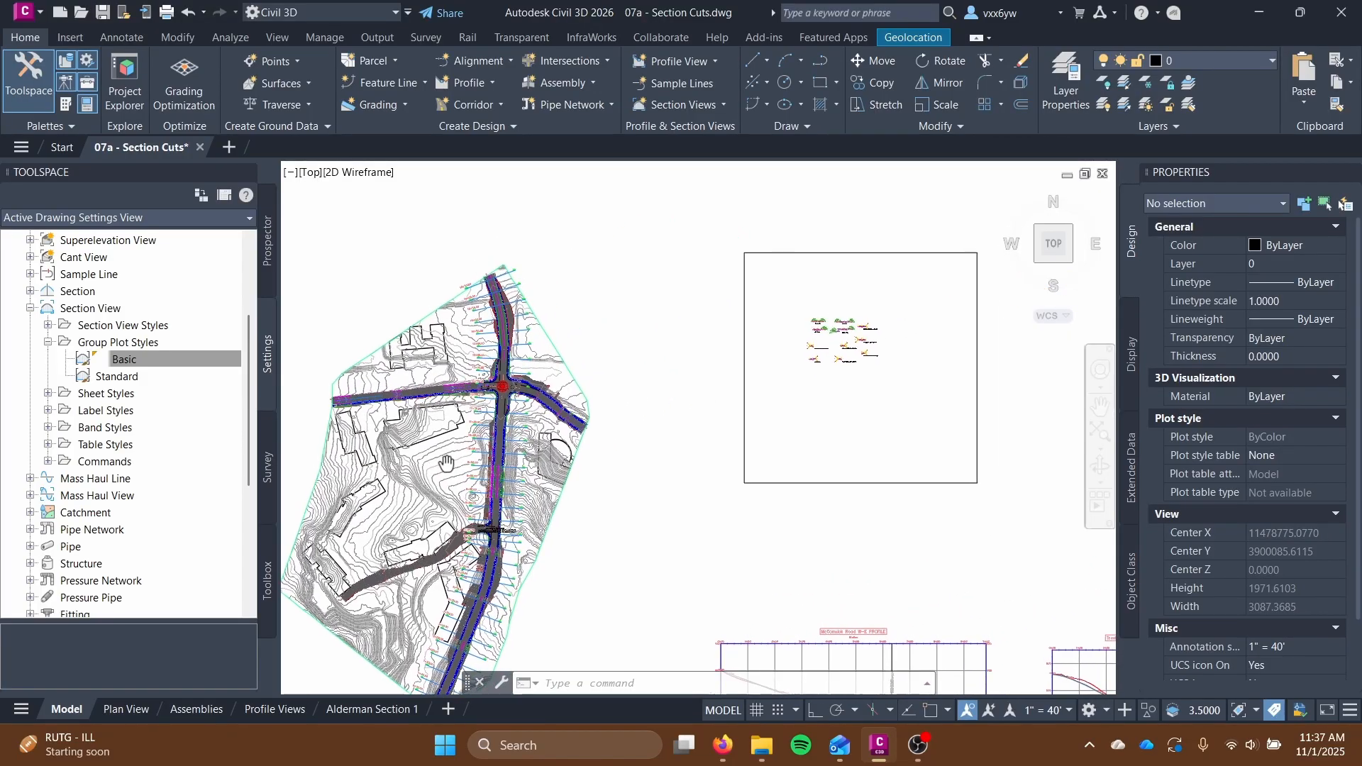
scroll(481, 441, "down", 2)
middle_click_drag(550, 352, 344, 583)
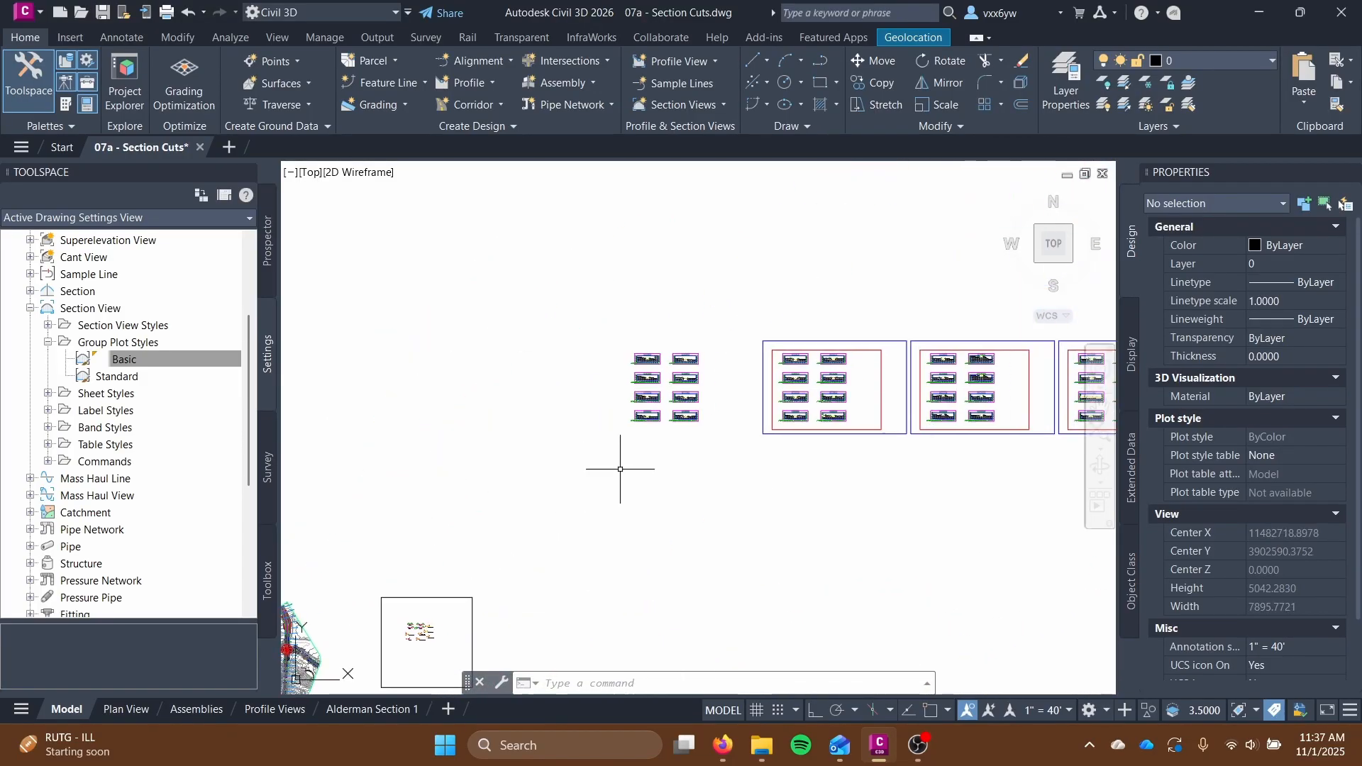
scroll(682, 430, "up", 6)
middle_click_drag(632, 273, 629, 354)
scroll(617, 417, "up", 1)
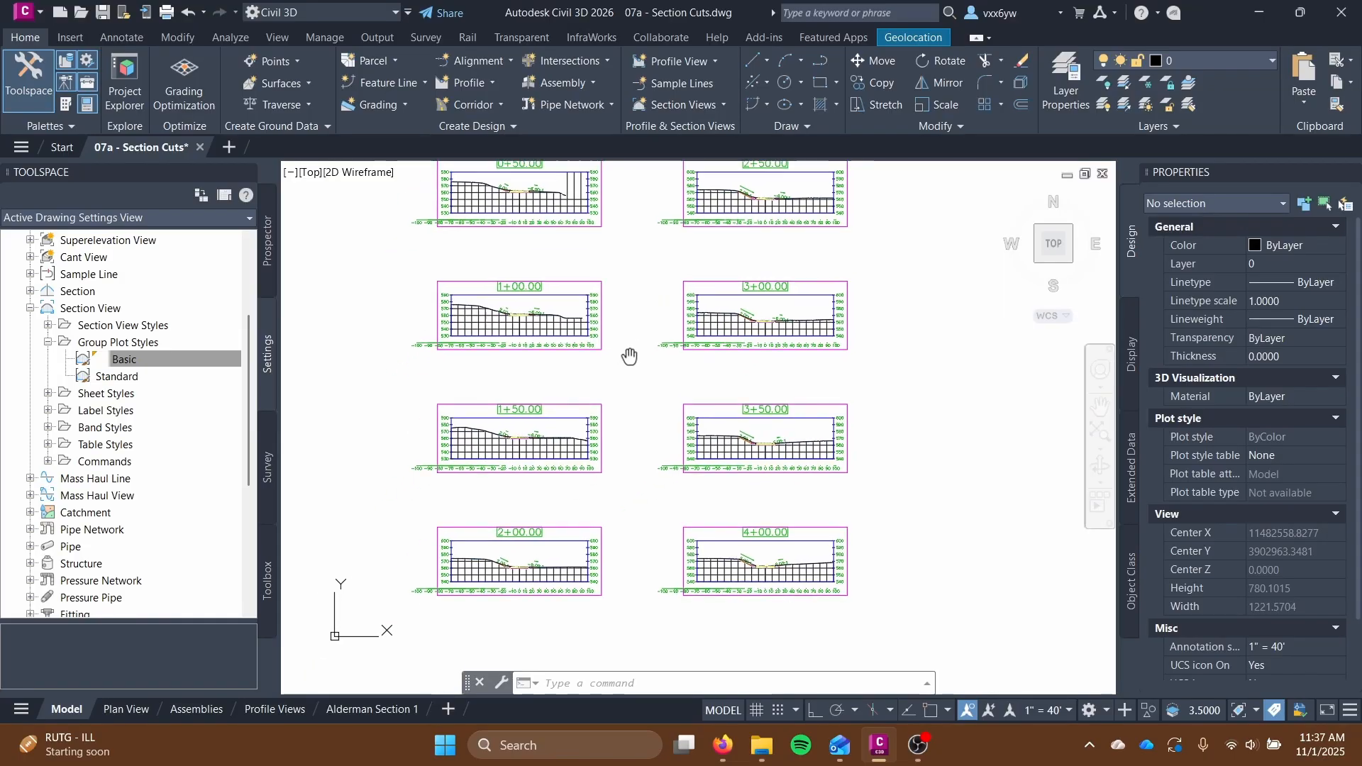
scroll(638, 358, "up", 1)
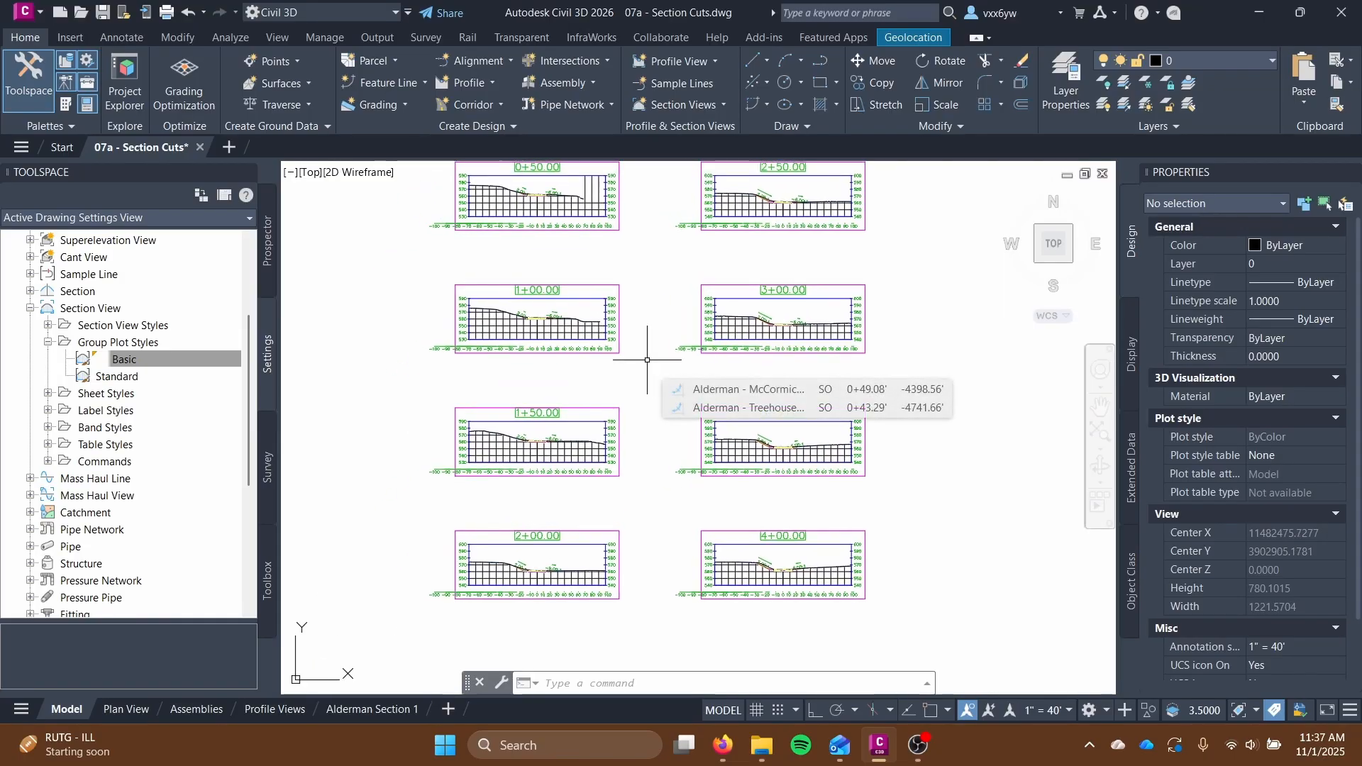
Examine the remaining section sheets and the sample lines along Alderman Road in the plan.
scroll(647, 359, "down", 10)
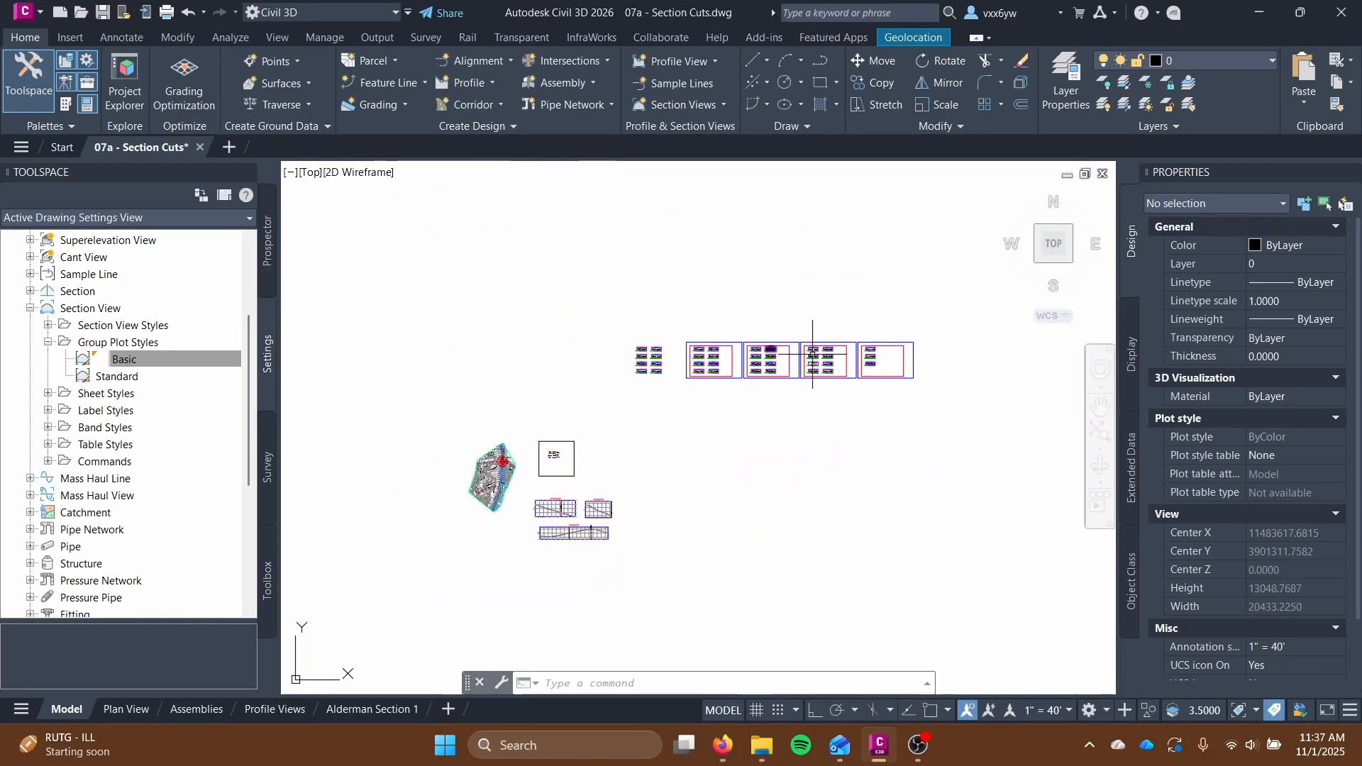
scroll(615, 359, "up", 4)
middle_click_drag(602, 386, 1013, 202)
scroll(731, 424, "up", 6)
middle_click_drag(731, 425, 773, 212)
mouse_move(726, 351)
middle_mouse_down()
mouse_move(722, 250)
mouse_move(632, 423)
middle_mouse_up()
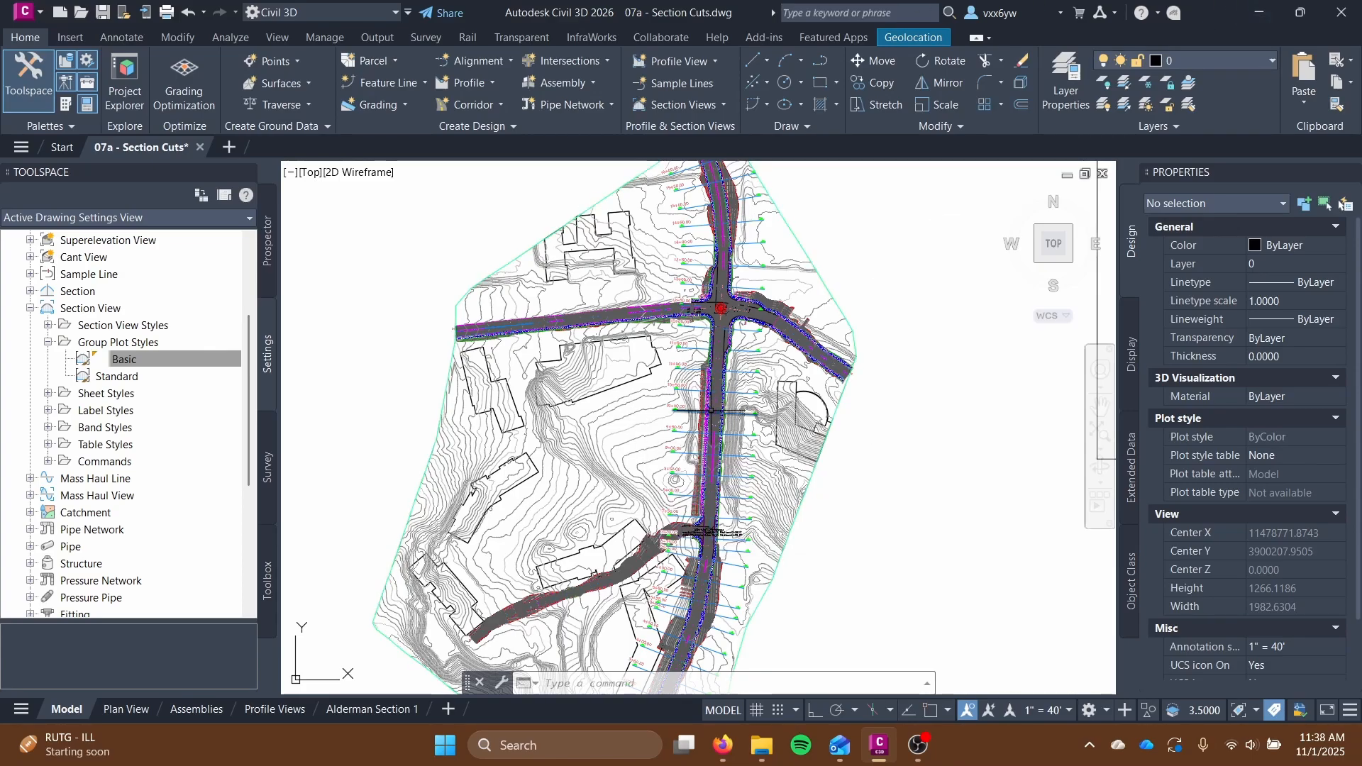
scroll(711, 410, "up", 2)
middle_click_drag(711, 409, 736, 219)
scroll(762, 340, "up", 2)
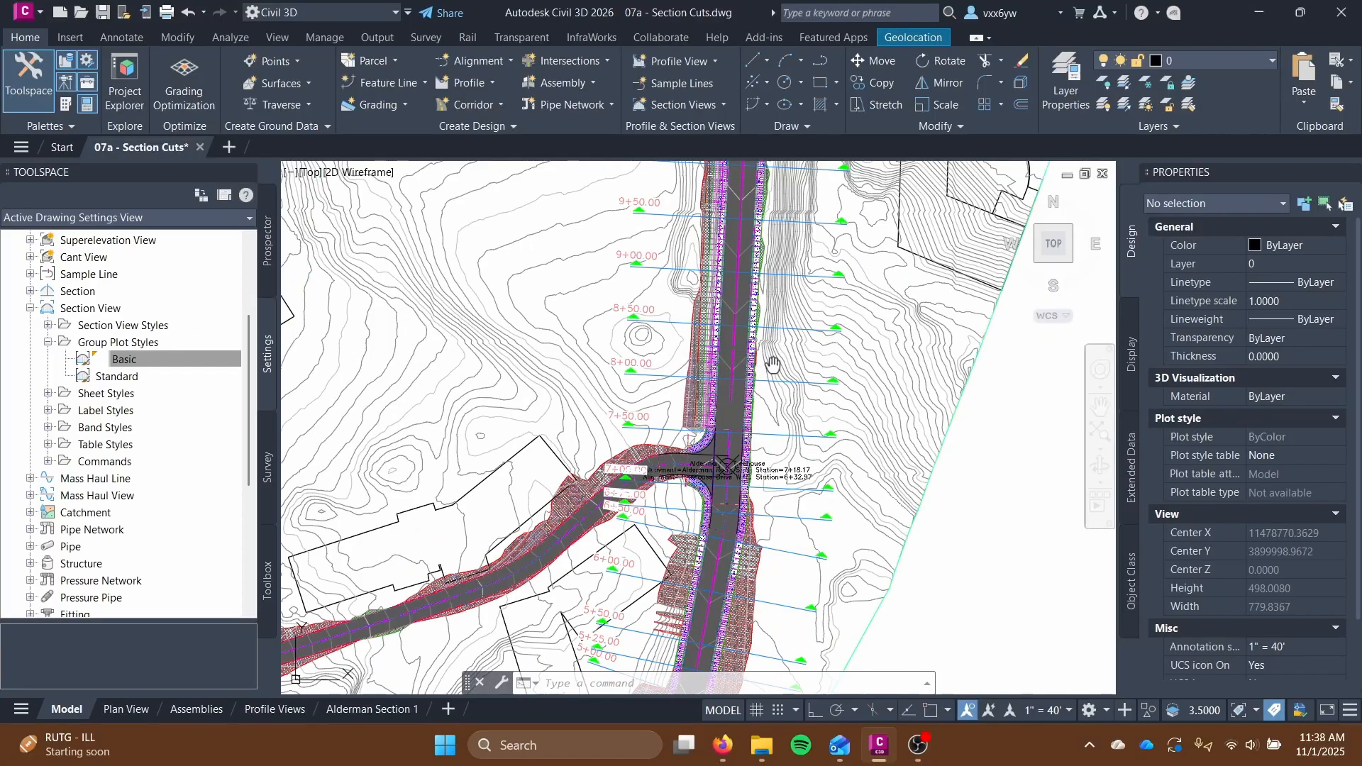
middle_click_drag(773, 363, 803, 154)
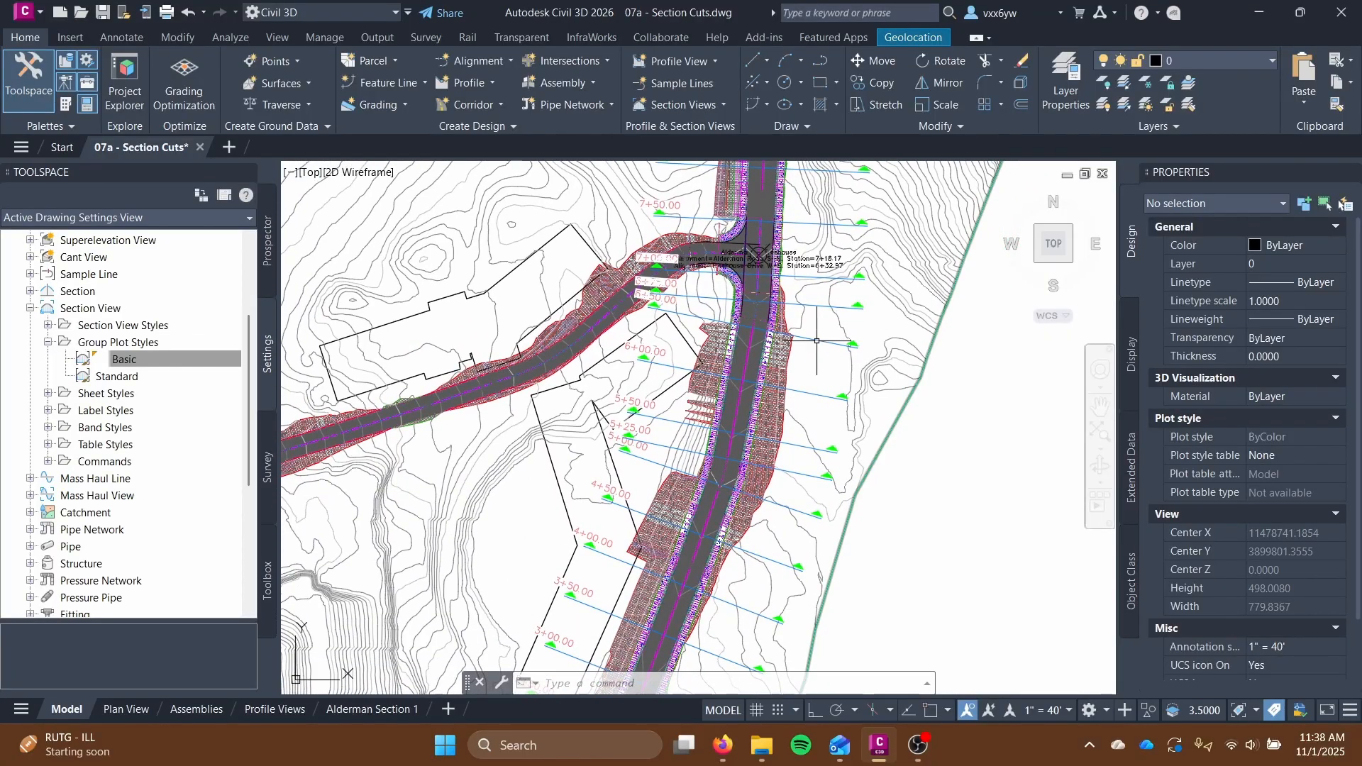
Open the Road Corridor in the Section Editor and advance along the Alderman Road S-N baseline to station 0+10.00.
left_click(770, 395)
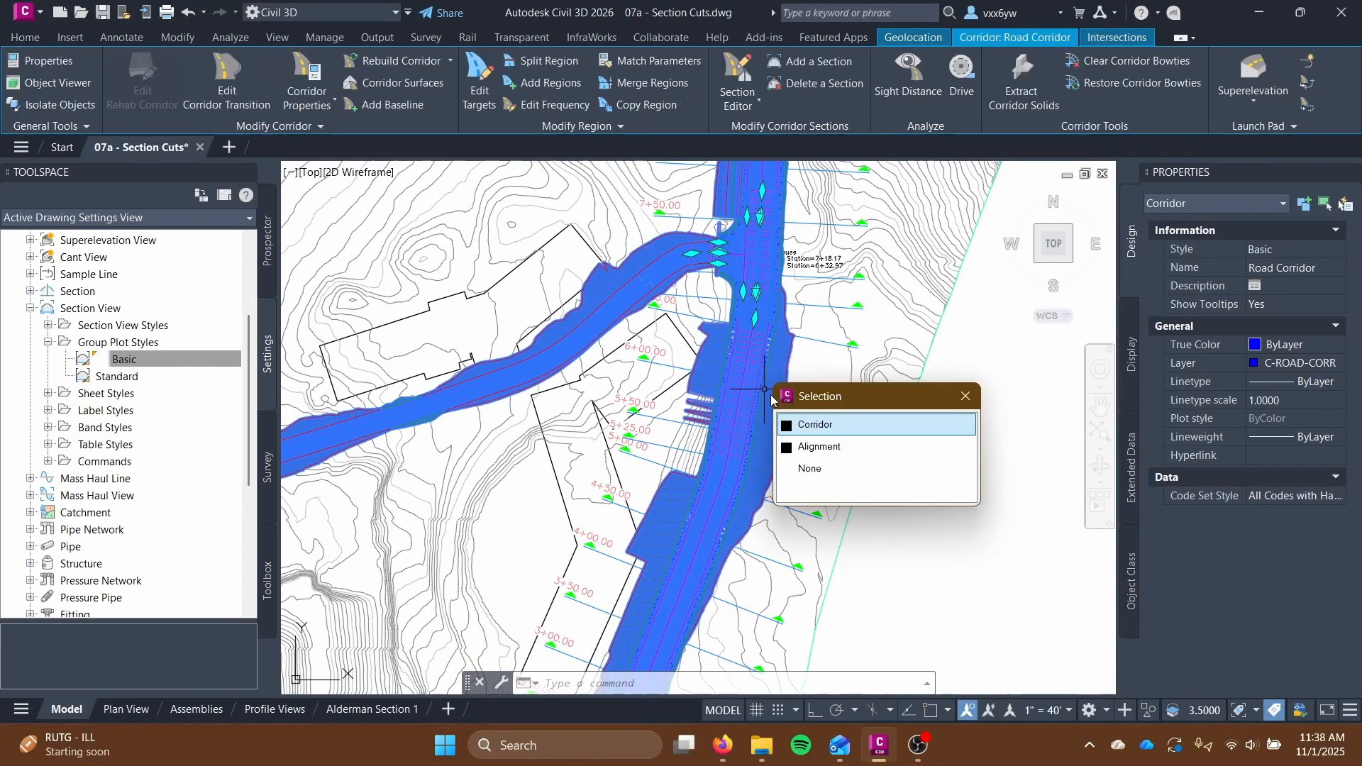
left_click(816, 426)
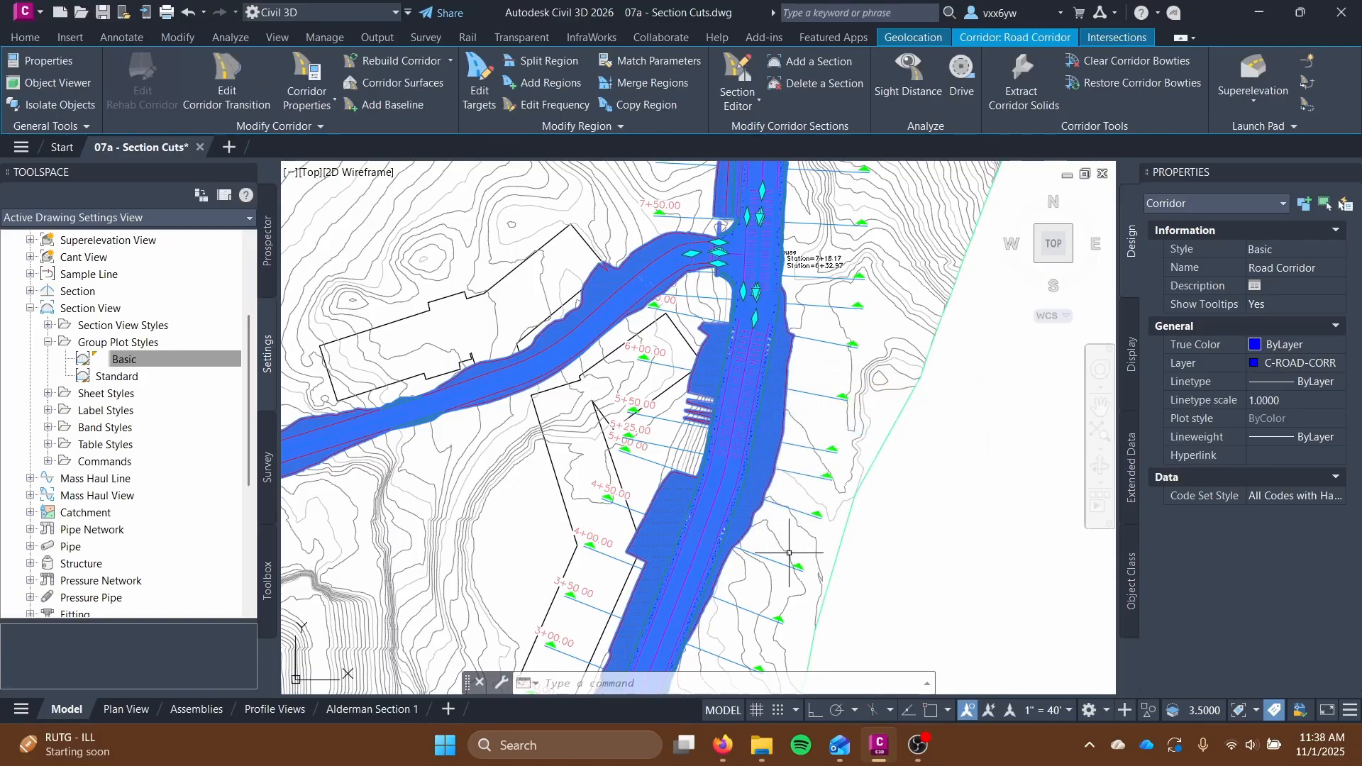
mouse_move(750, 456)
middle_mouse_down()
mouse_move(781, 282)
mouse_move(766, 274)
middle_mouse_up()
scroll(759, 294, "up", 2)
scroll(758, 301, "down", 6)
mouse_move(737, 337)
middle_mouse_down()
mouse_move(738, 314)
mouse_move(685, 423)
middle_mouse_up()
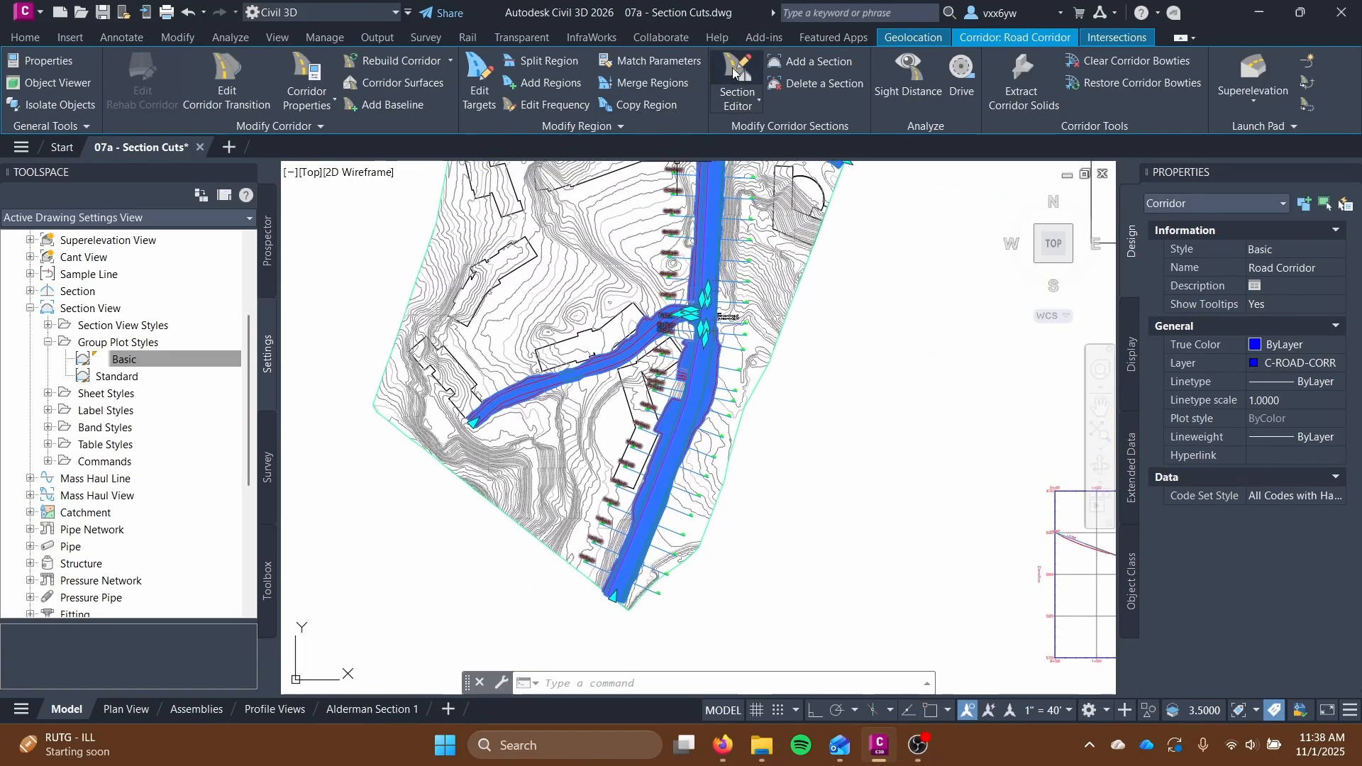
left_click(738, 107)
left_click(763, 130)
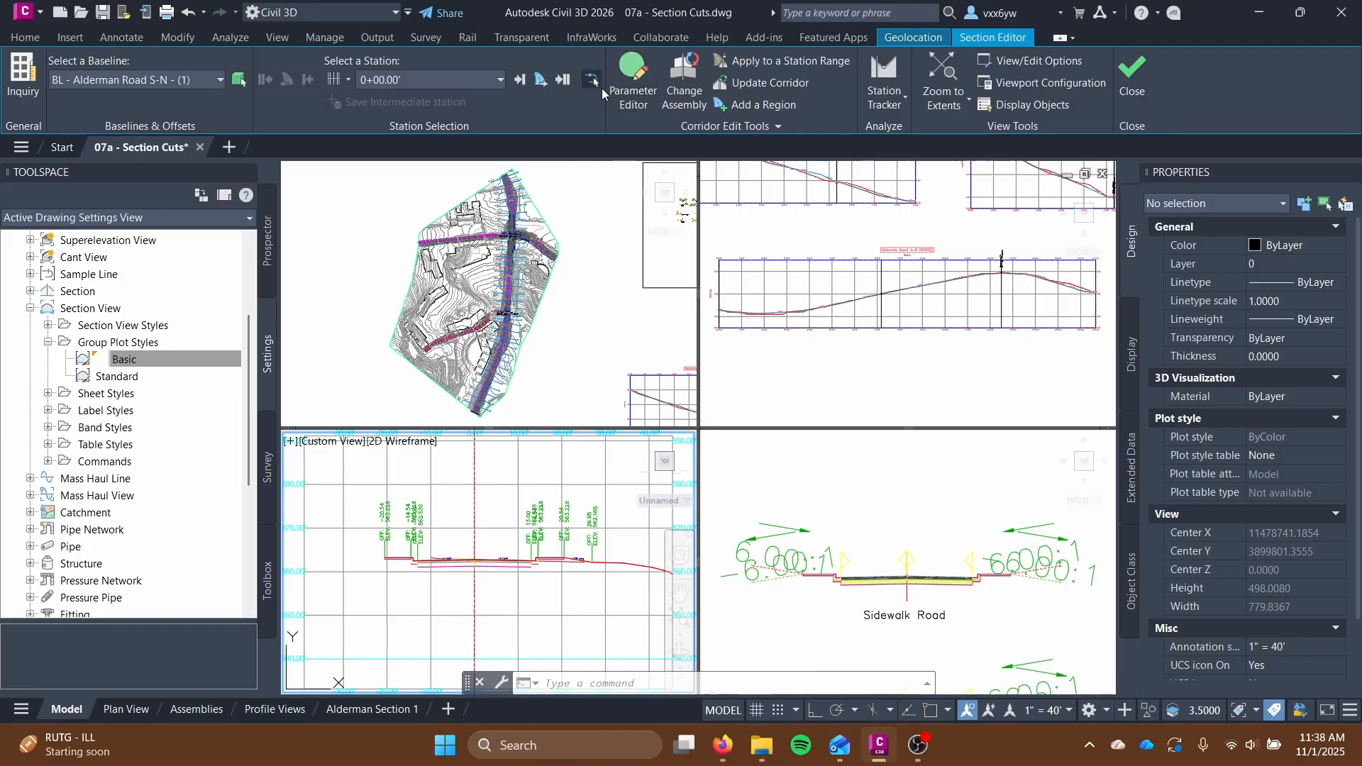
left_click(521, 83)
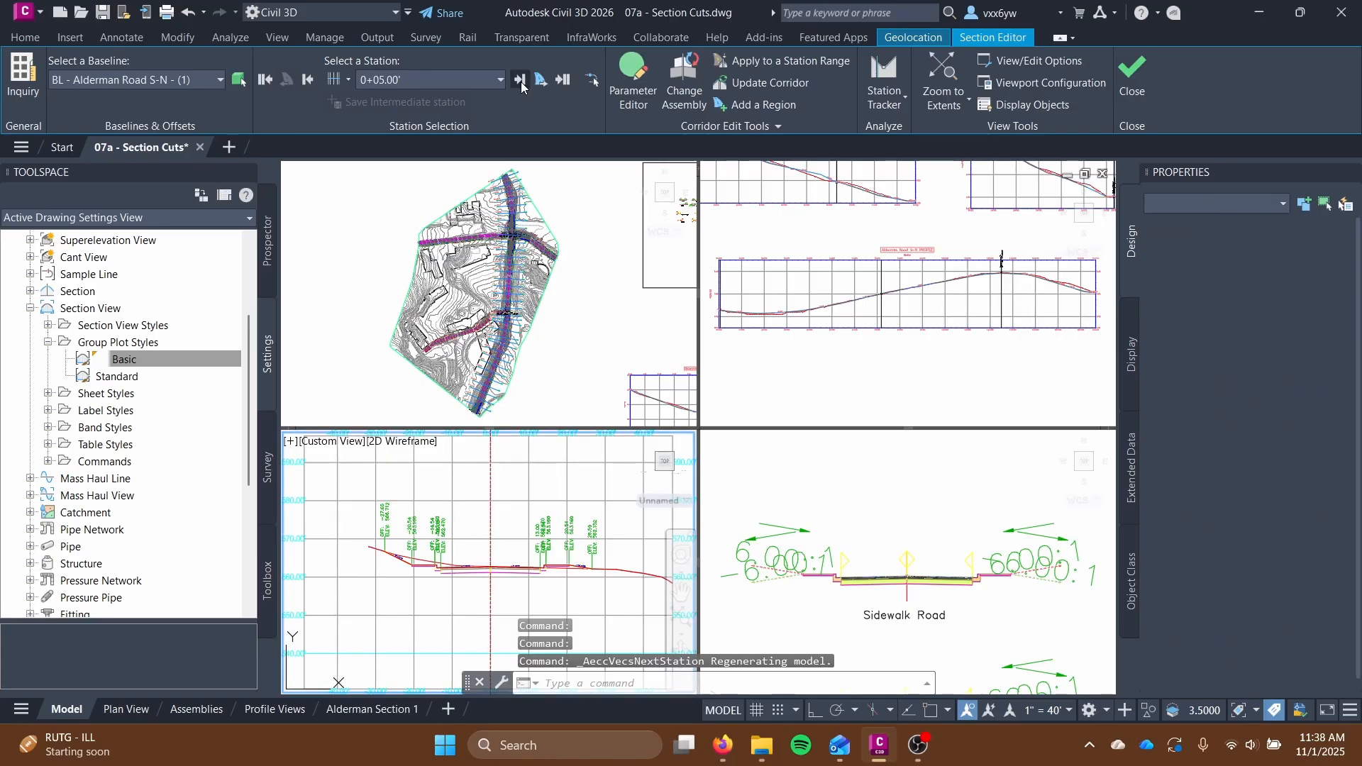
left_click(521, 84)
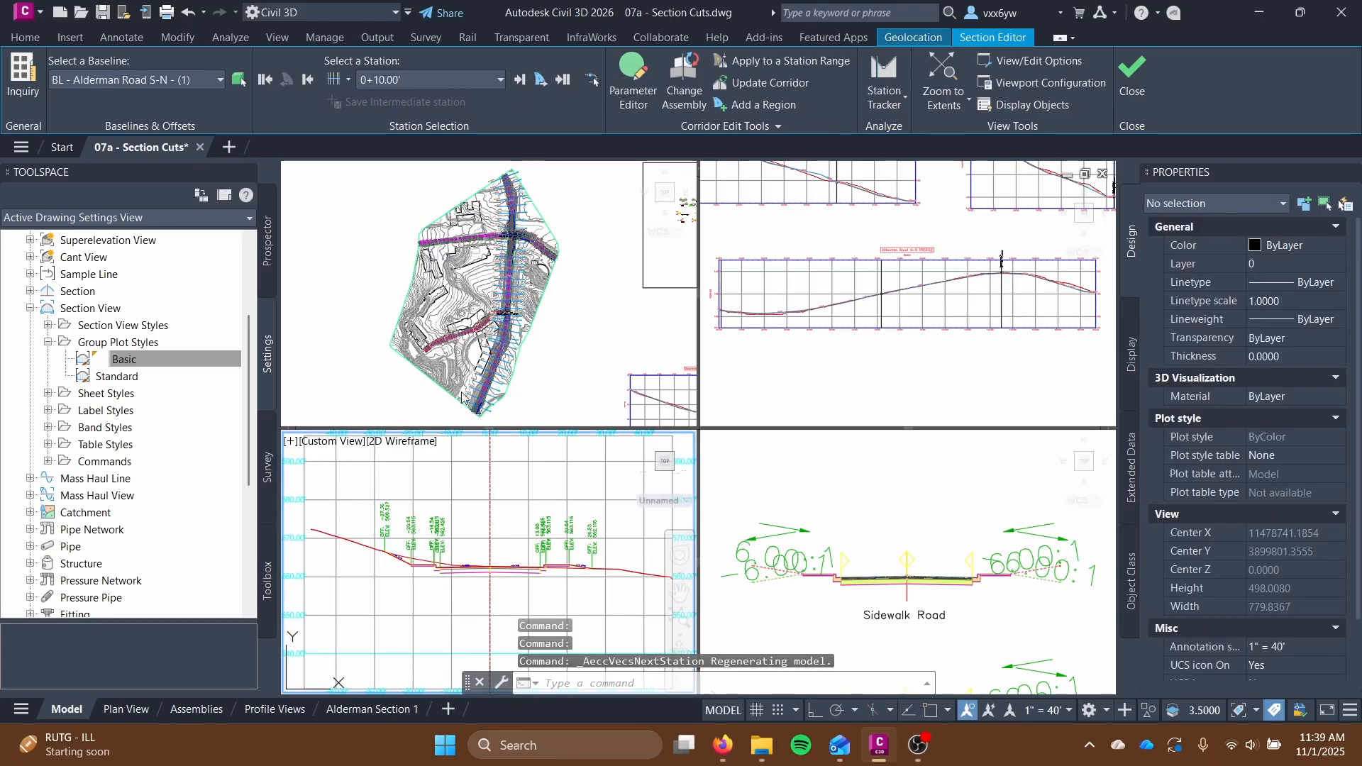
Examine the southern start of Alderman Road in the Section Editor's plan viewport.
left_click(465, 358)
scroll(465, 358, "up", 5)
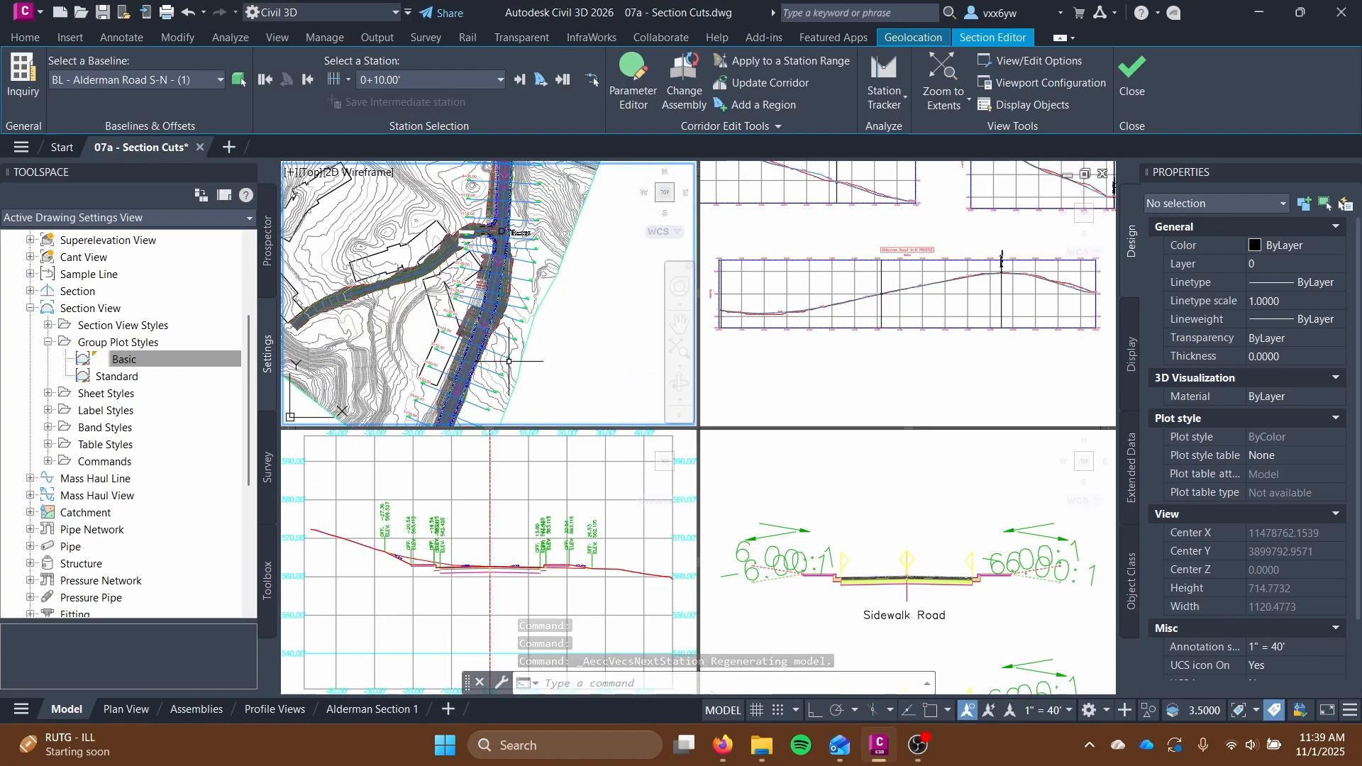
scroll(465, 358, "down", 4)
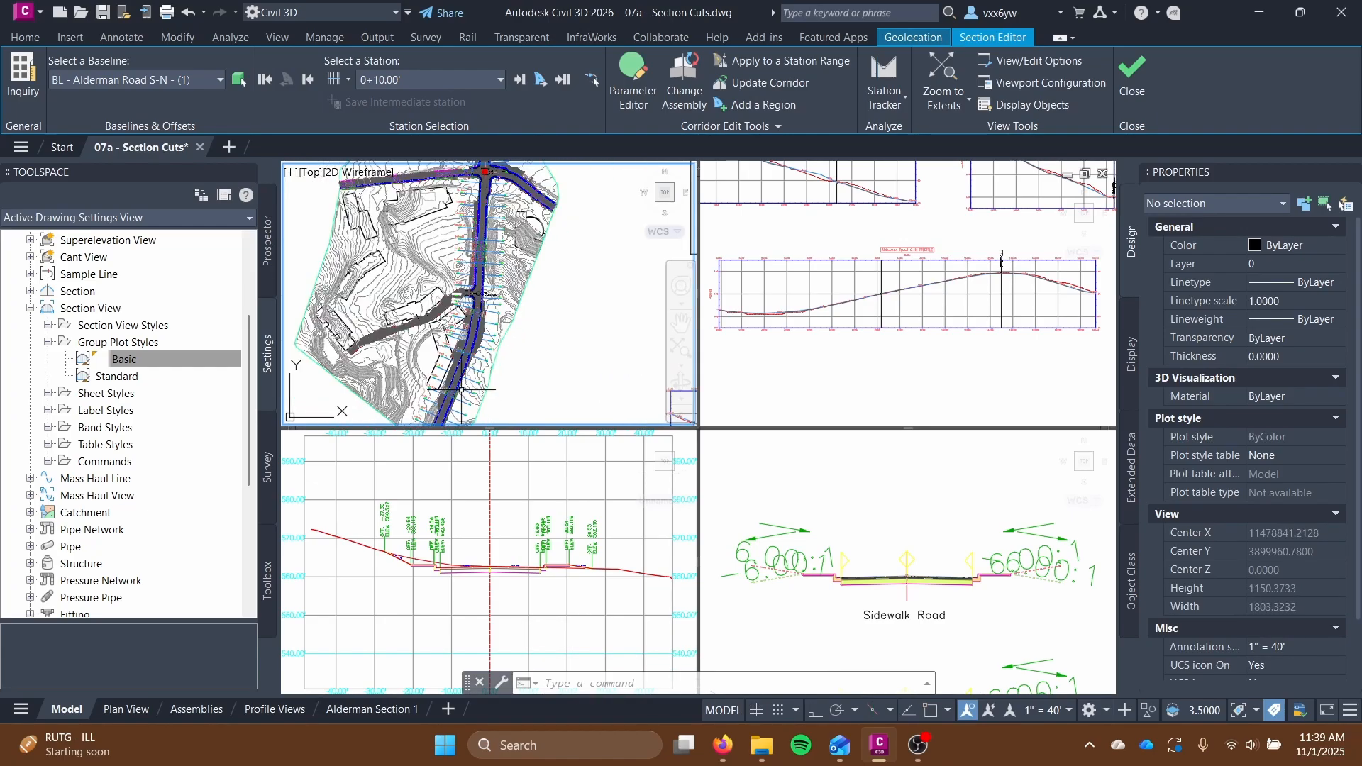
scroll(501, 304, "up", 4)
middle_click_drag(481, 333, 559, 246)
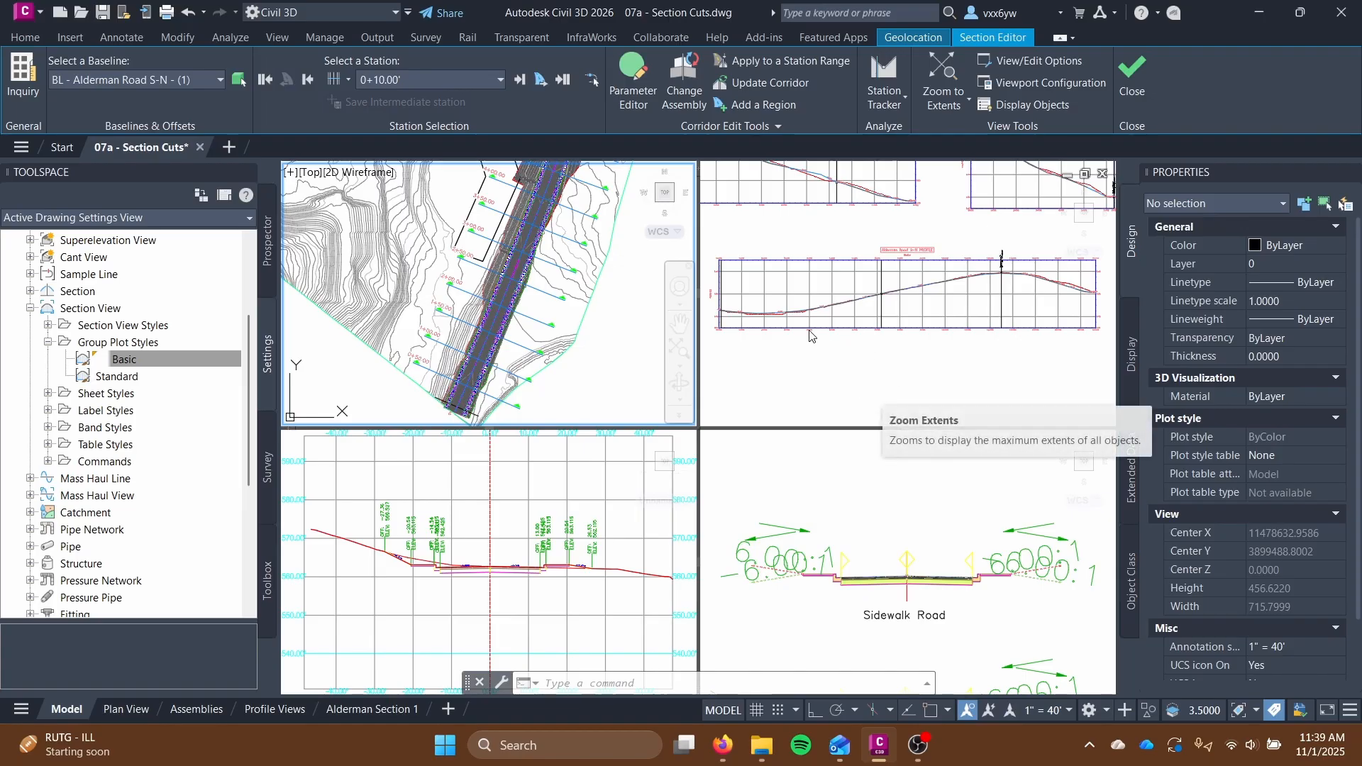
Examine the start of the Alderman Road profile around station 0+00 in the profile viewport.
left_click(810, 358)
scroll(810, 353, "up", 4)
scroll(780, 324, "up", 4)
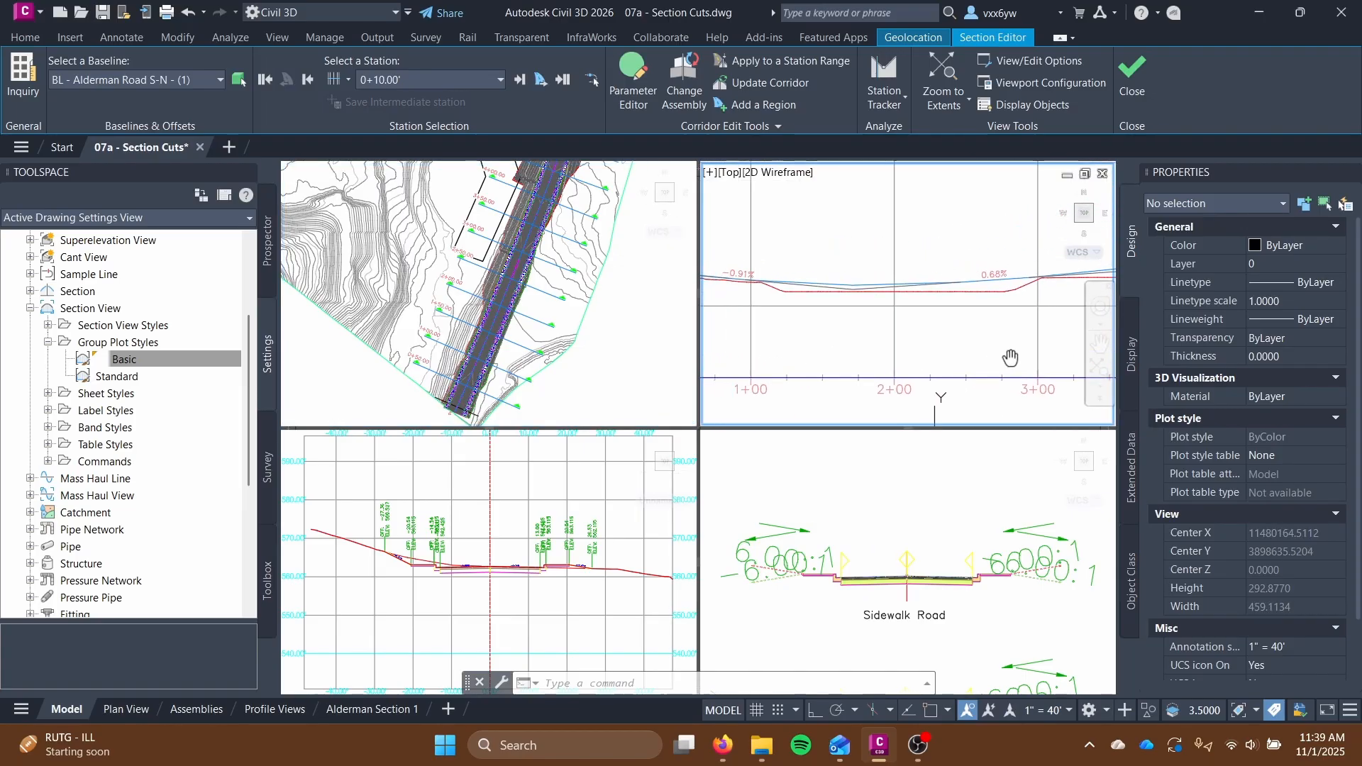
middle_click_drag(781, 325, 1066, 337)
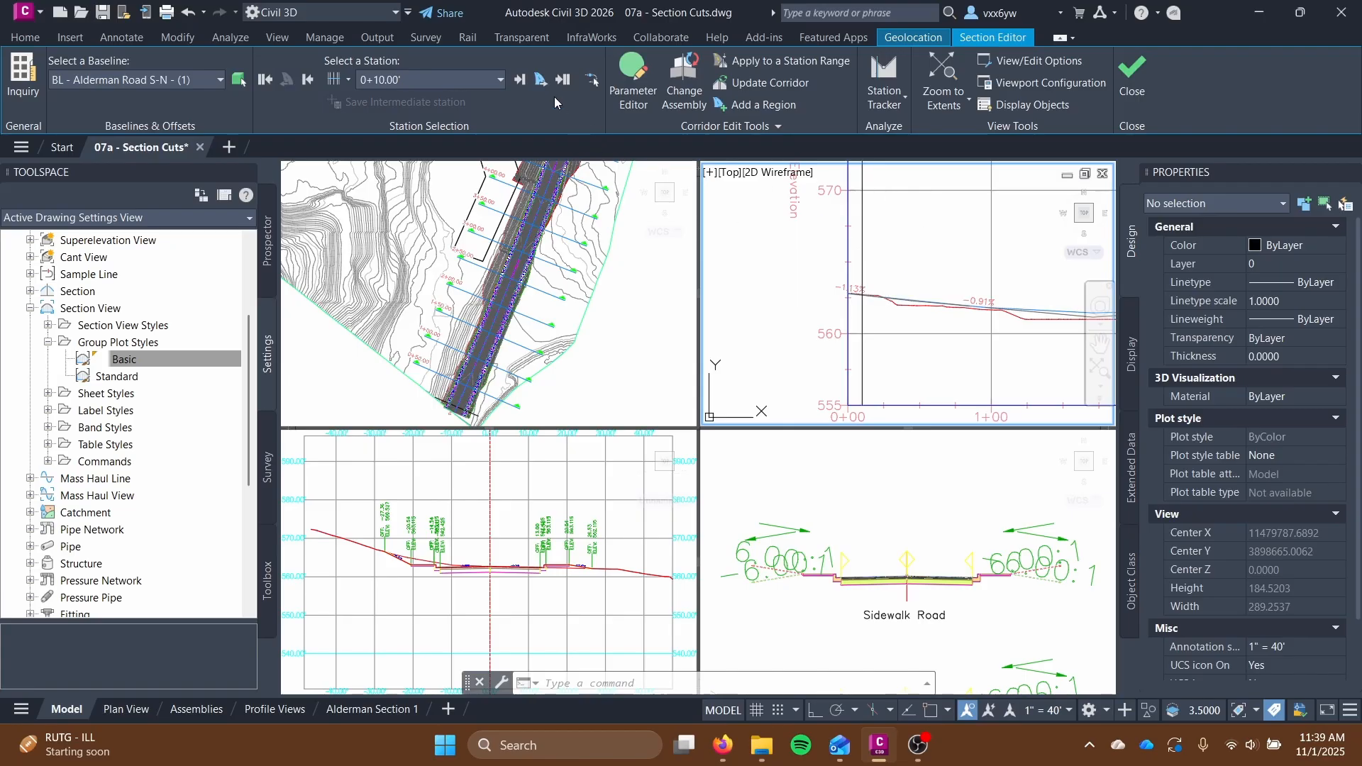
Advance the Alderman Road S-N section to station 0+20.00 and jump ahead to the next corridor region.
left_click(523, 81)
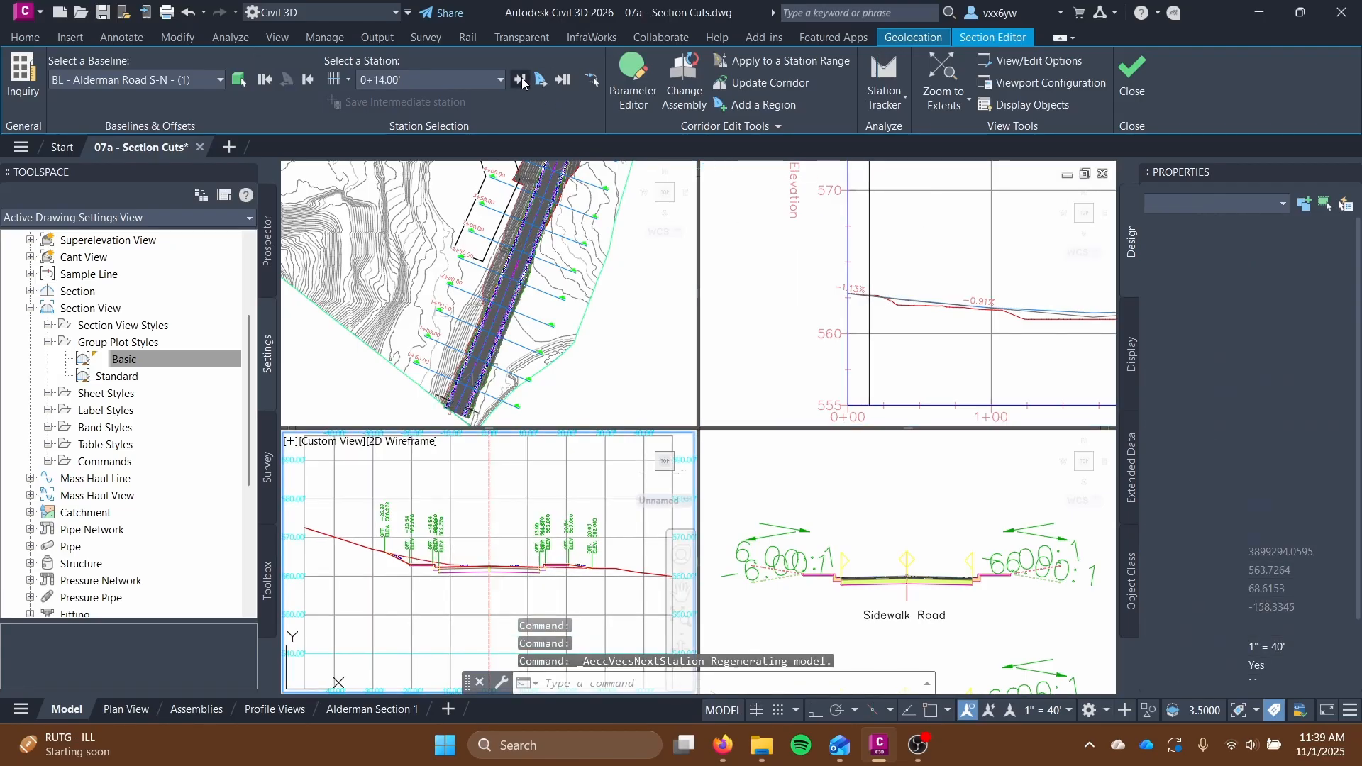
left_click(523, 82)
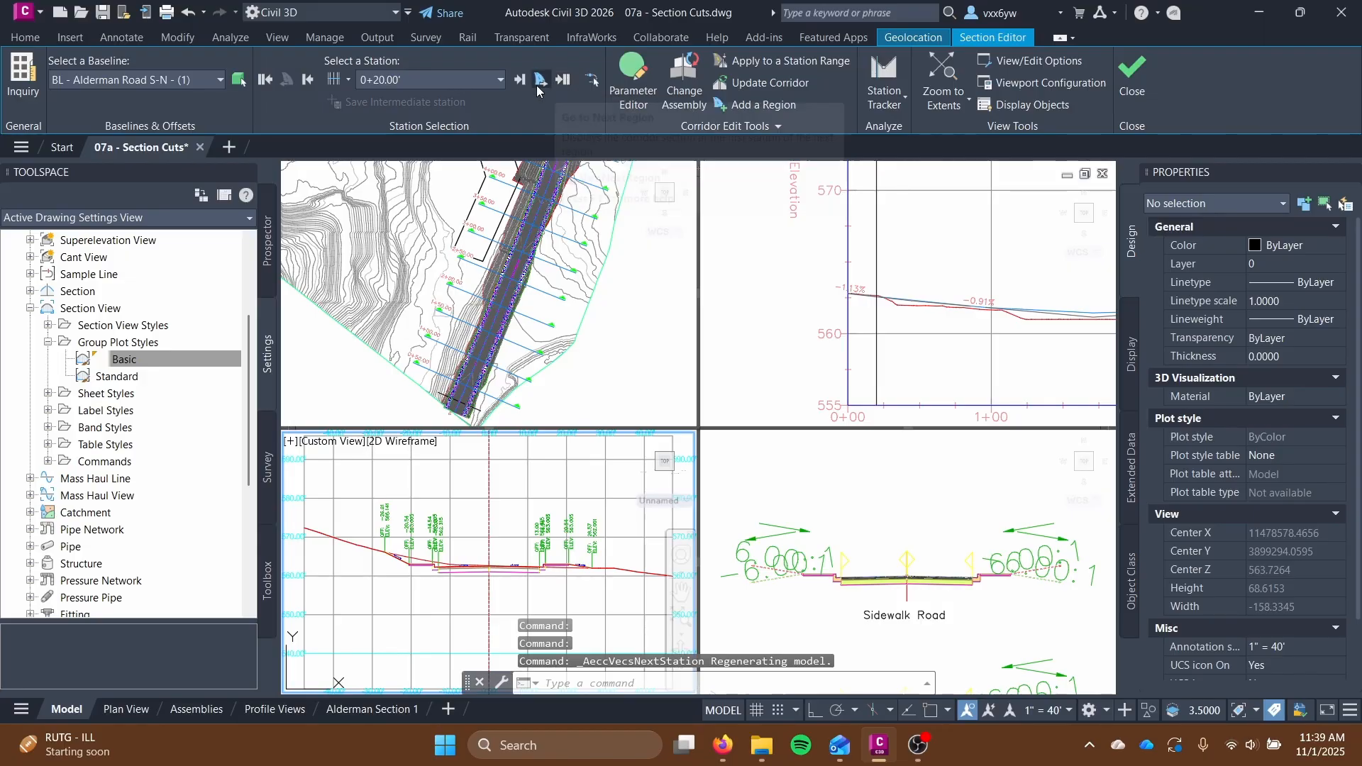
left_click(537, 86)
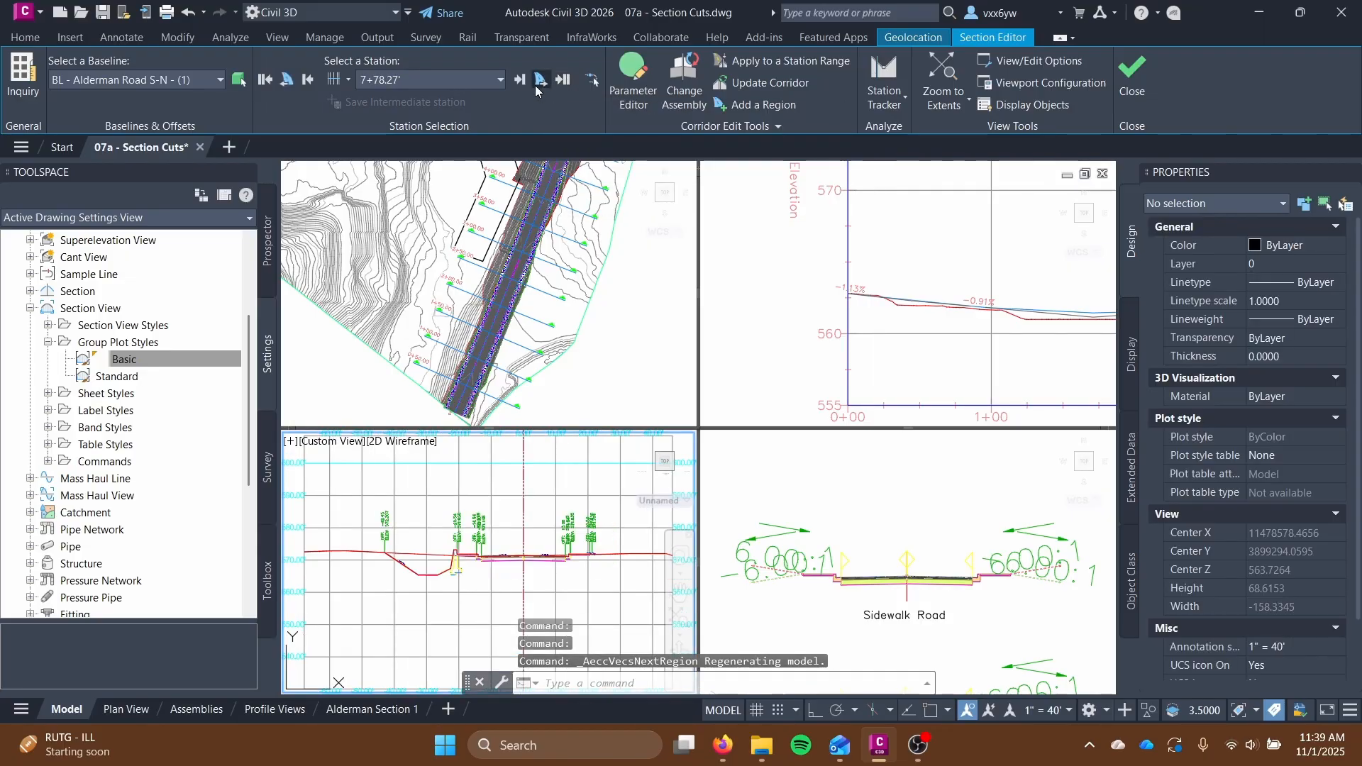
Step back to station 6+75.00 and examine the side-road intersection there in the plan and profile viewports.
left_click(305, 82)
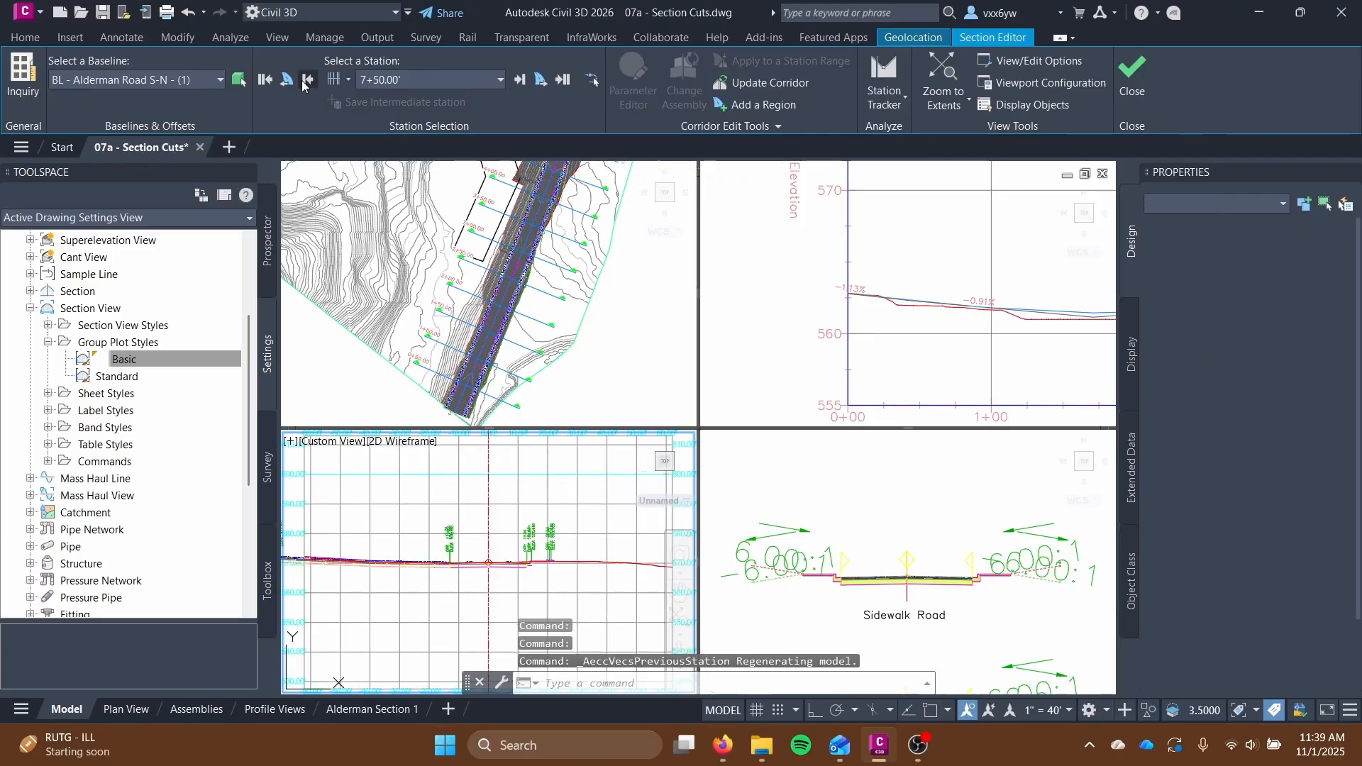
left_click(305, 83)
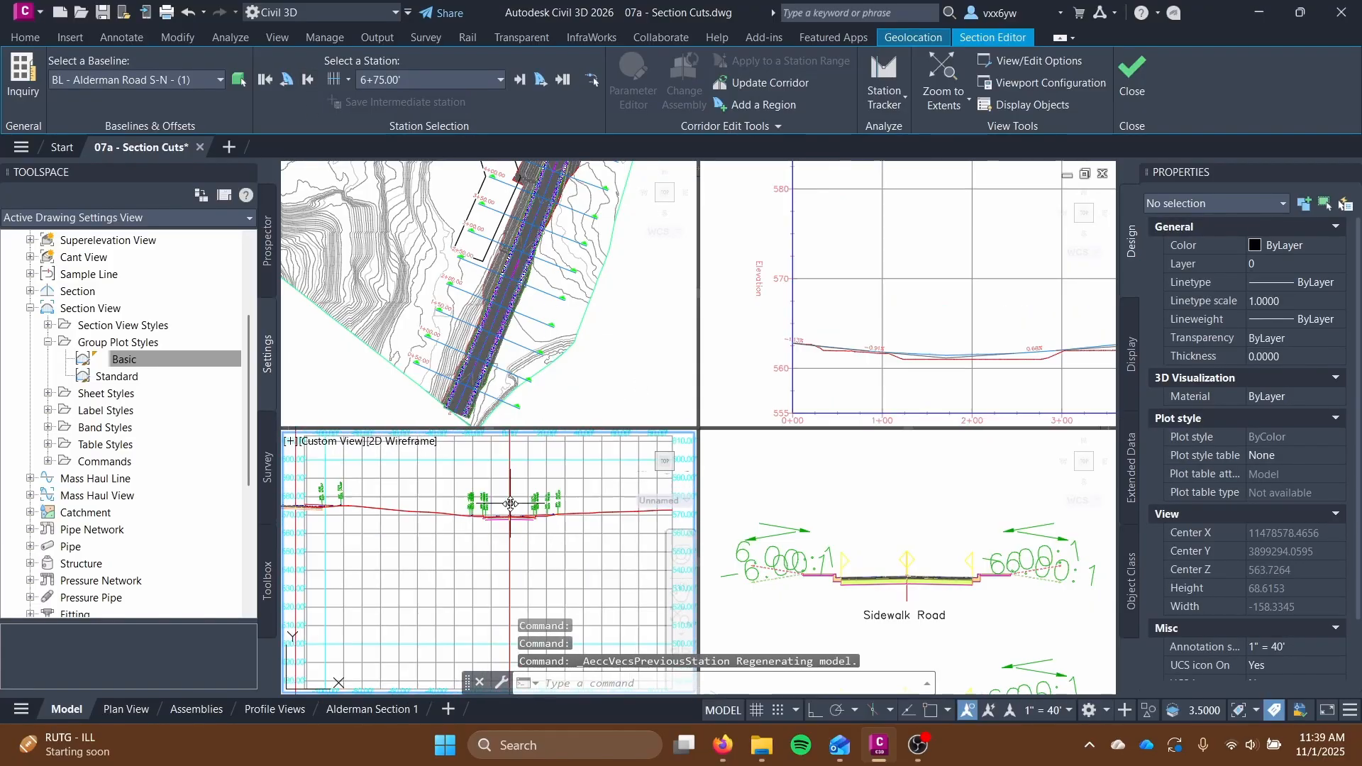
left_click(612, 269)
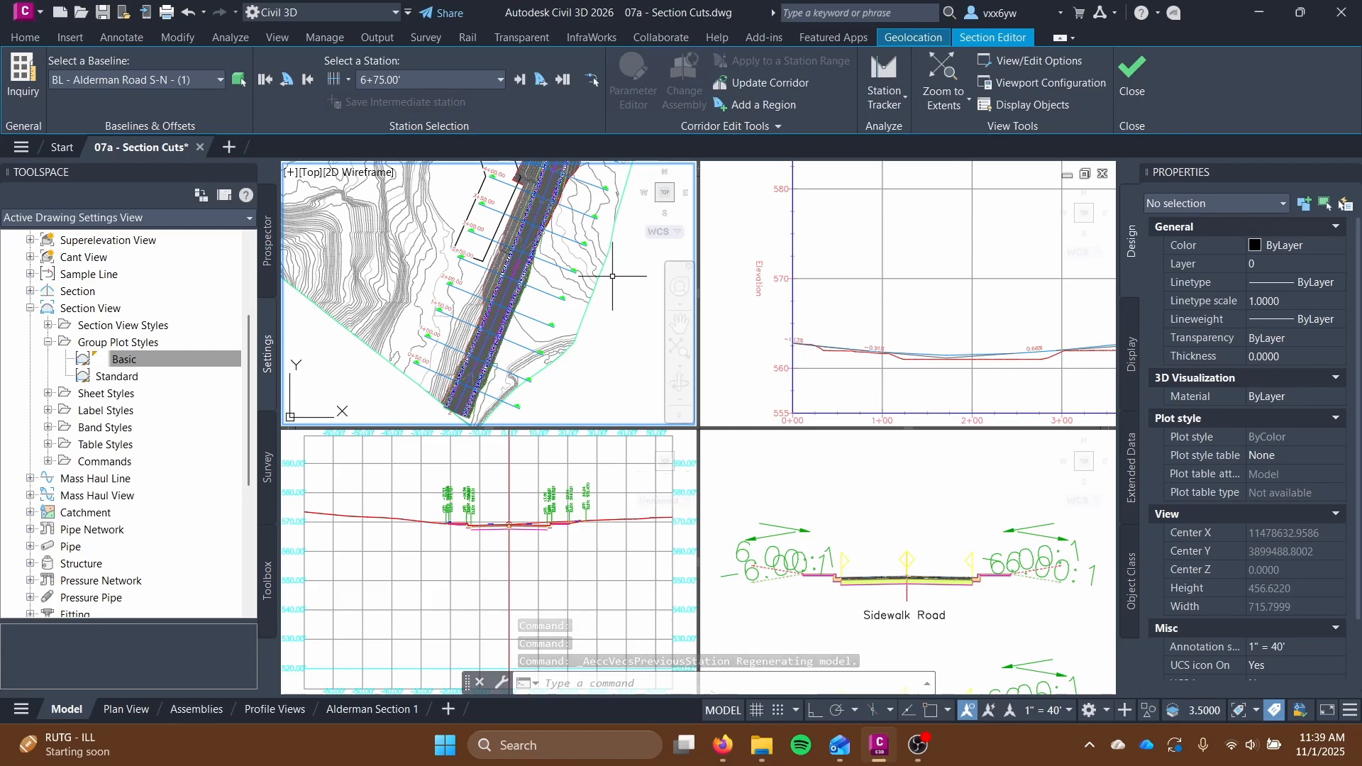
scroll(520, 290, "up", 4)
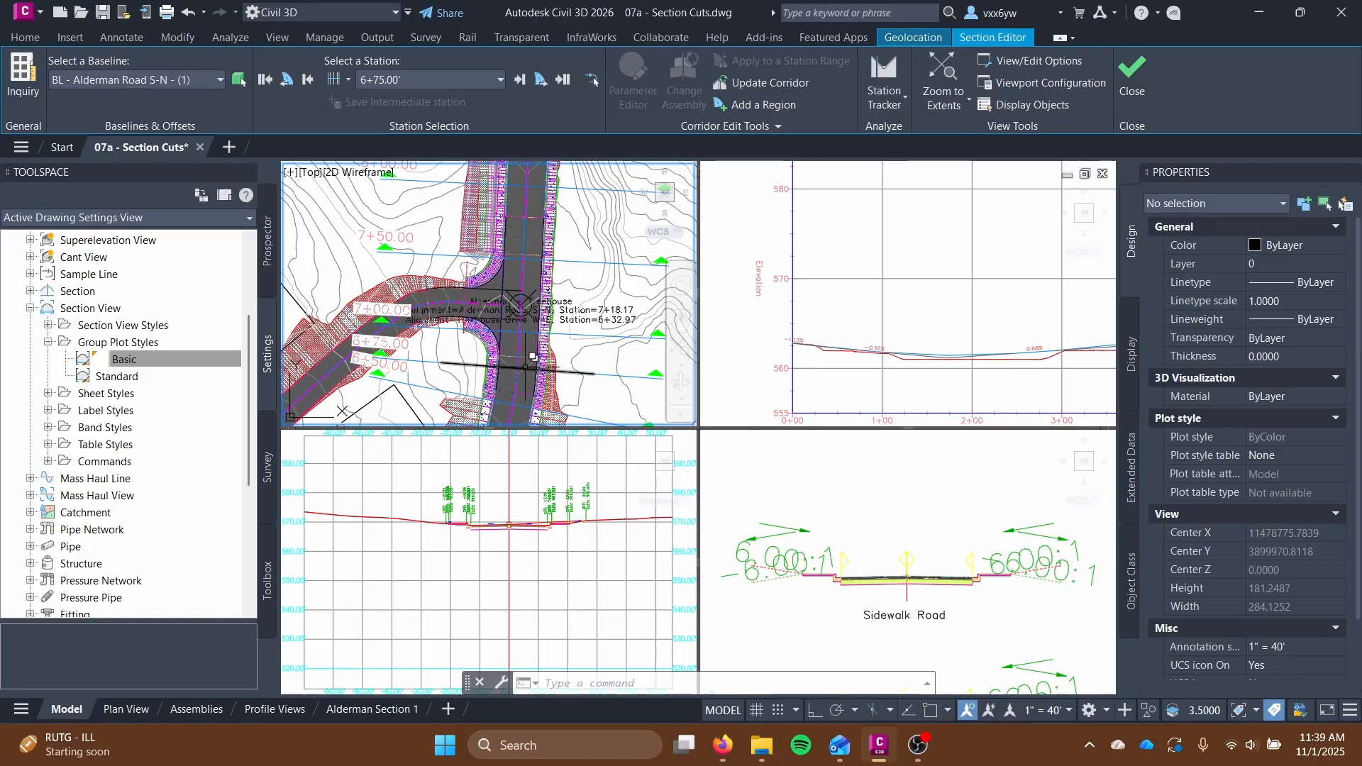
left_click(897, 342)
middle_click_drag(945, 321, 727, 299)
scroll(726, 298, "down", 2)
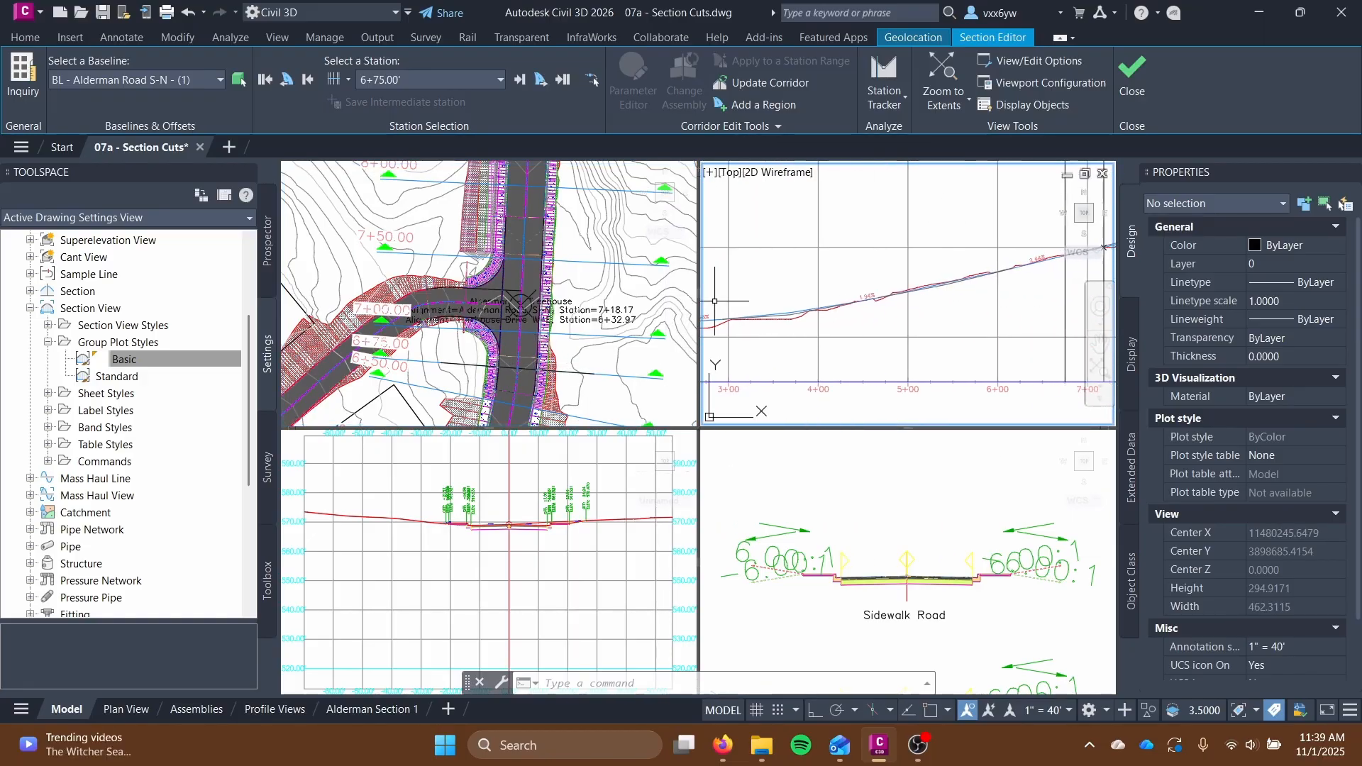
middle_click_drag(892, 302, 808, 326)
scroll(933, 301, "up", 2)
middle_click_drag(934, 300, 876, 280)
Advance station by station through the intersection to 7+80.00 and inspect the corridor section at that station.
left_click(519, 83)
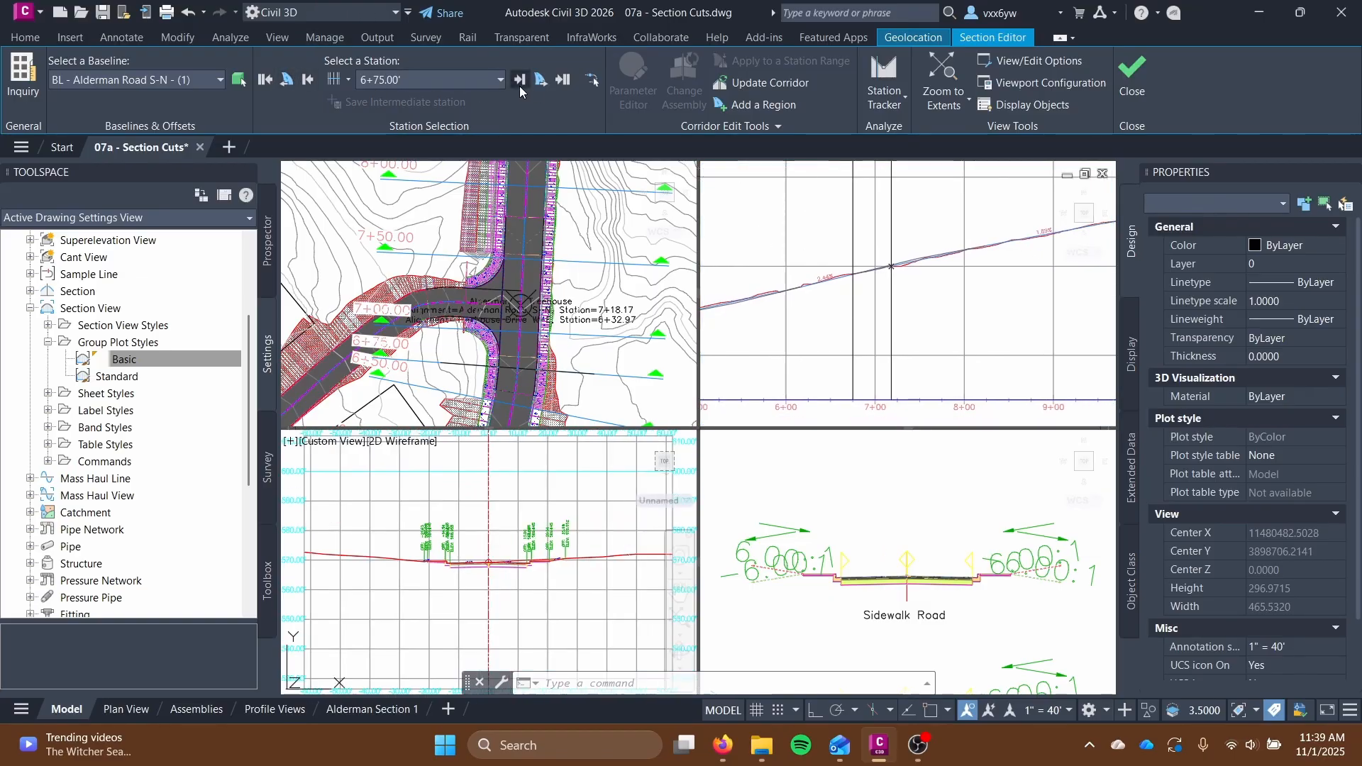
left_click(519, 79)
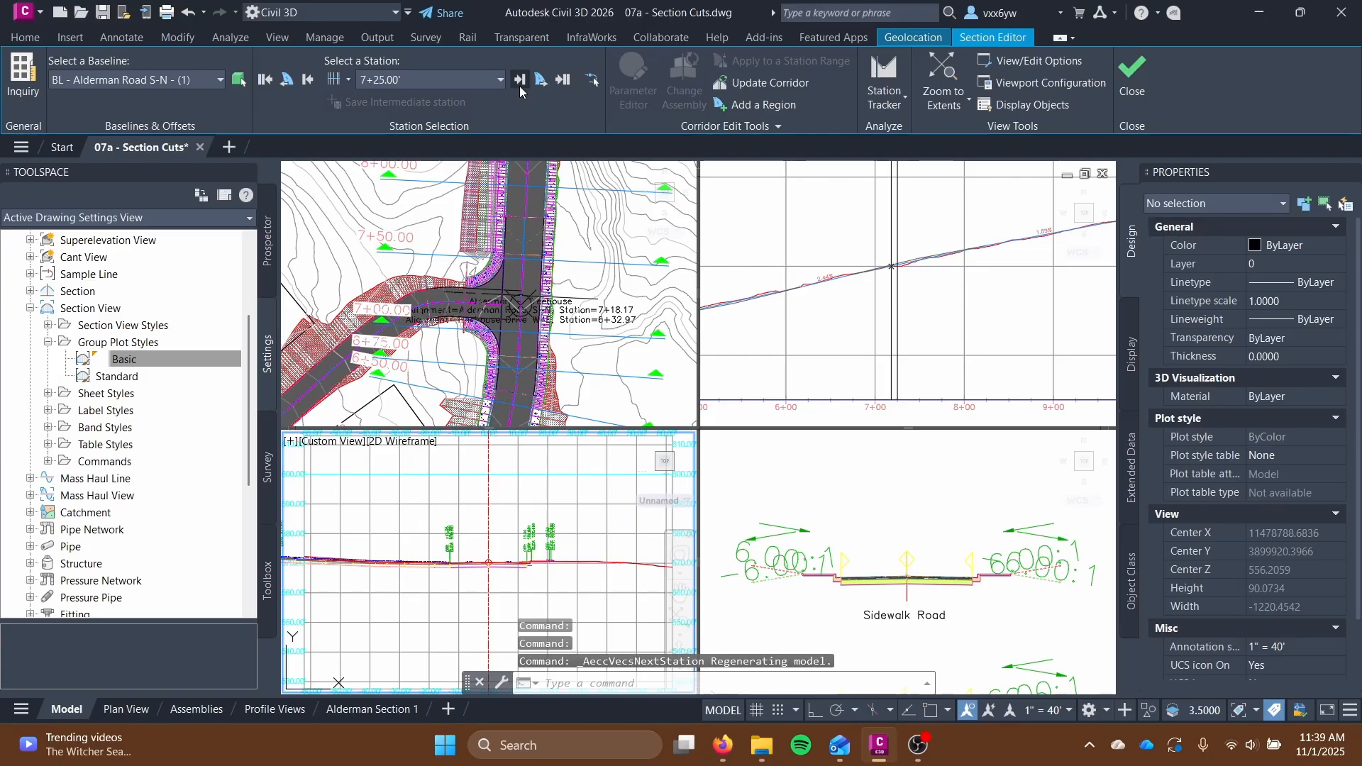
left_click(520, 87)
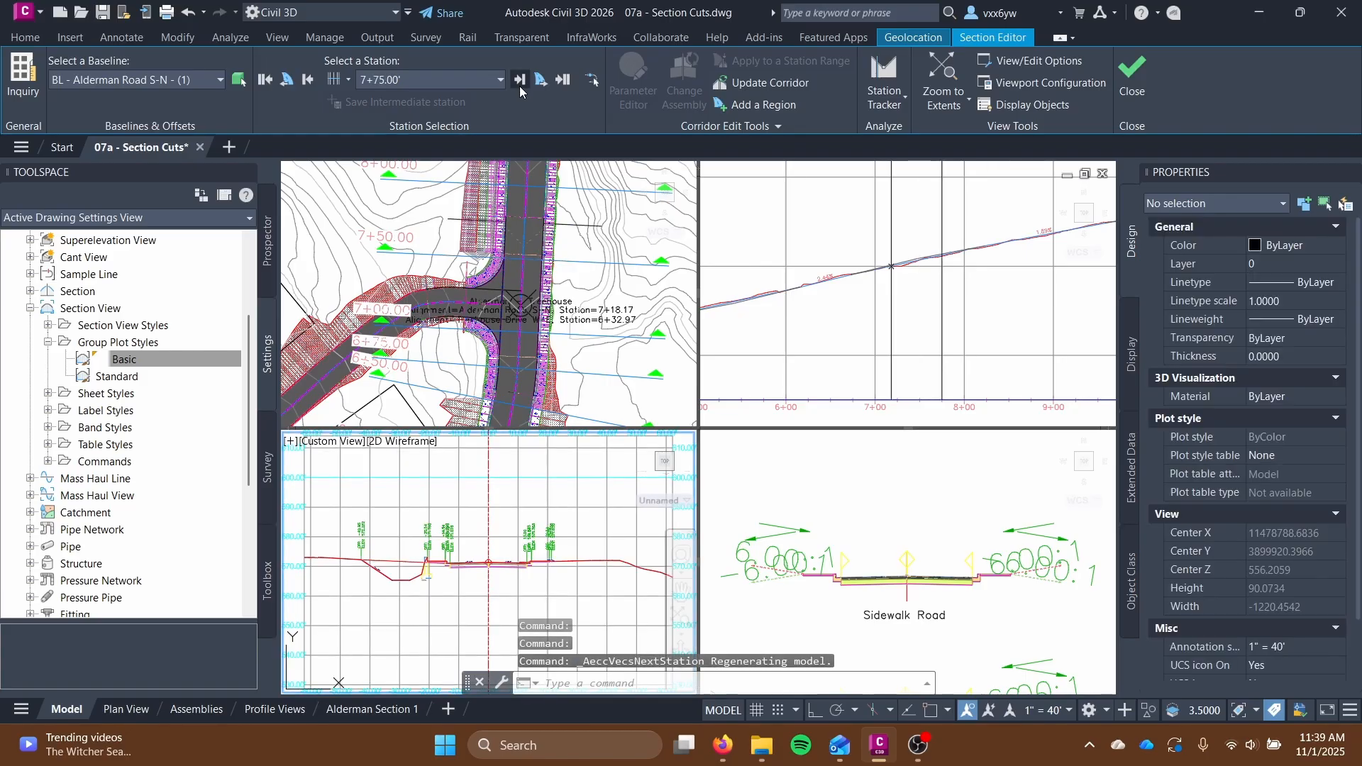
left_click(519, 83)
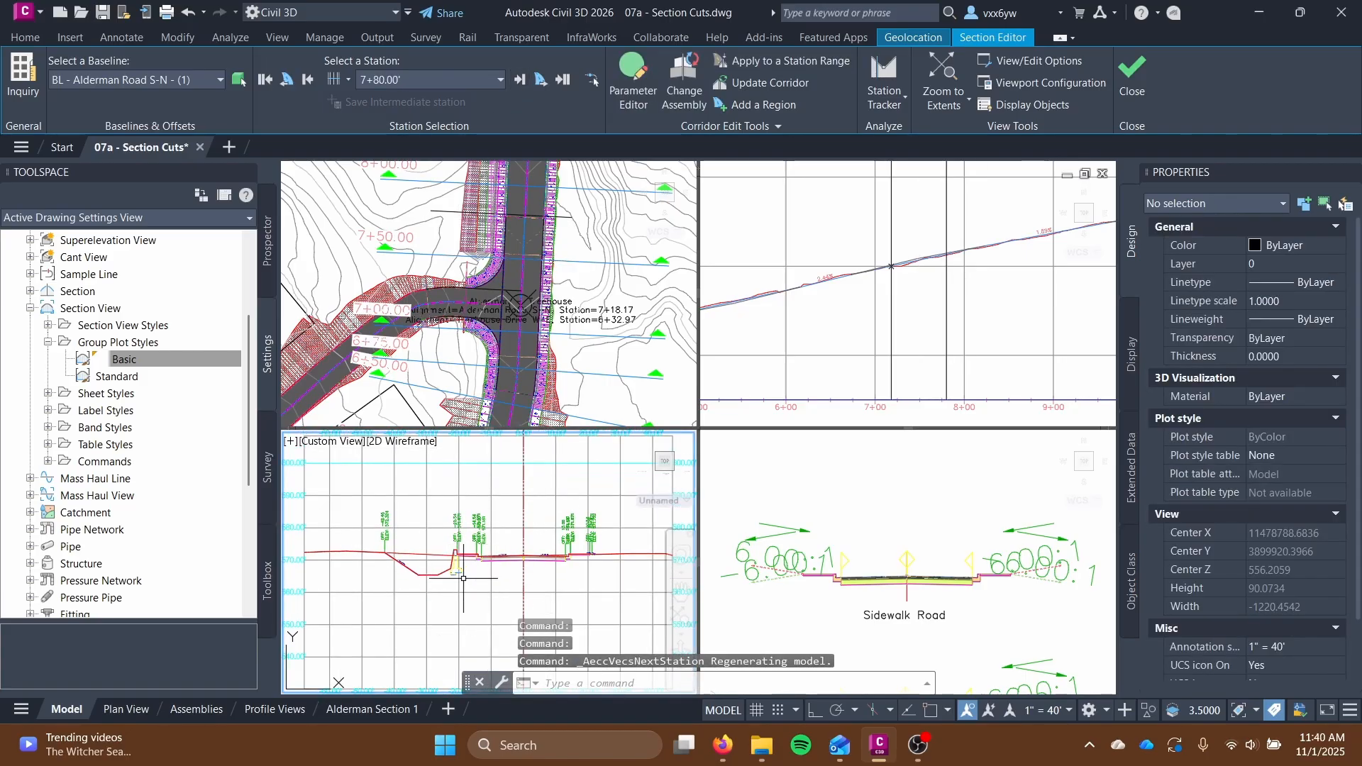
left_click(463, 578)
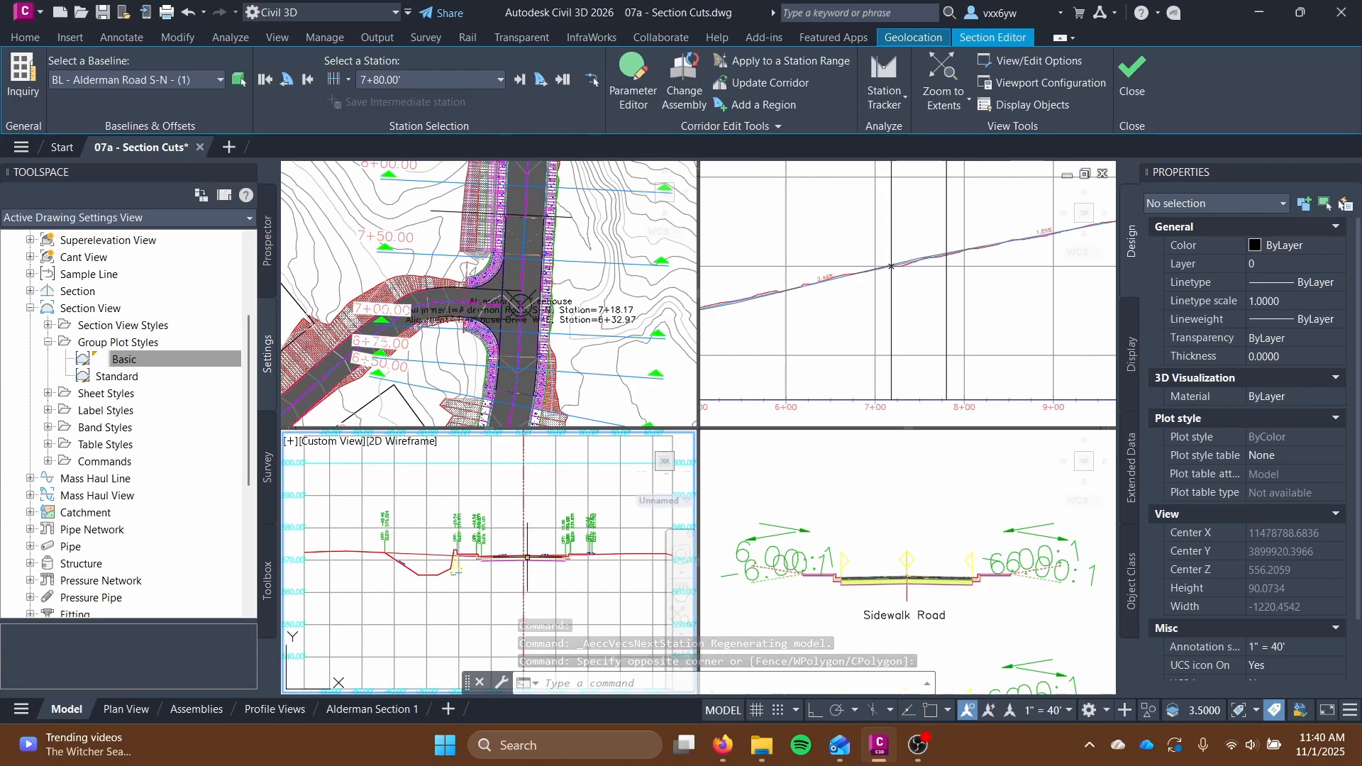
Go to the end station of the Alderman Road S-N baseline and close the Section Editor.
left_click(567, 82)
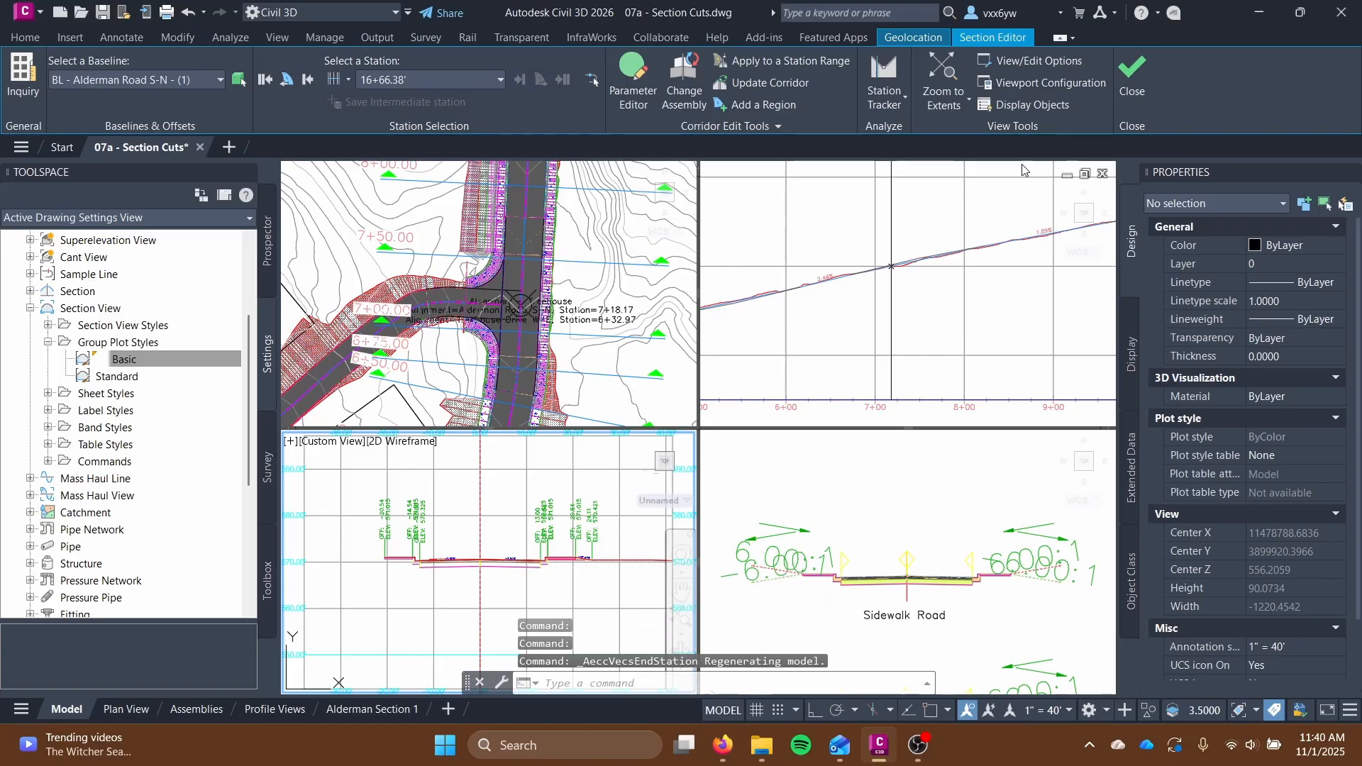
left_click(1131, 75)
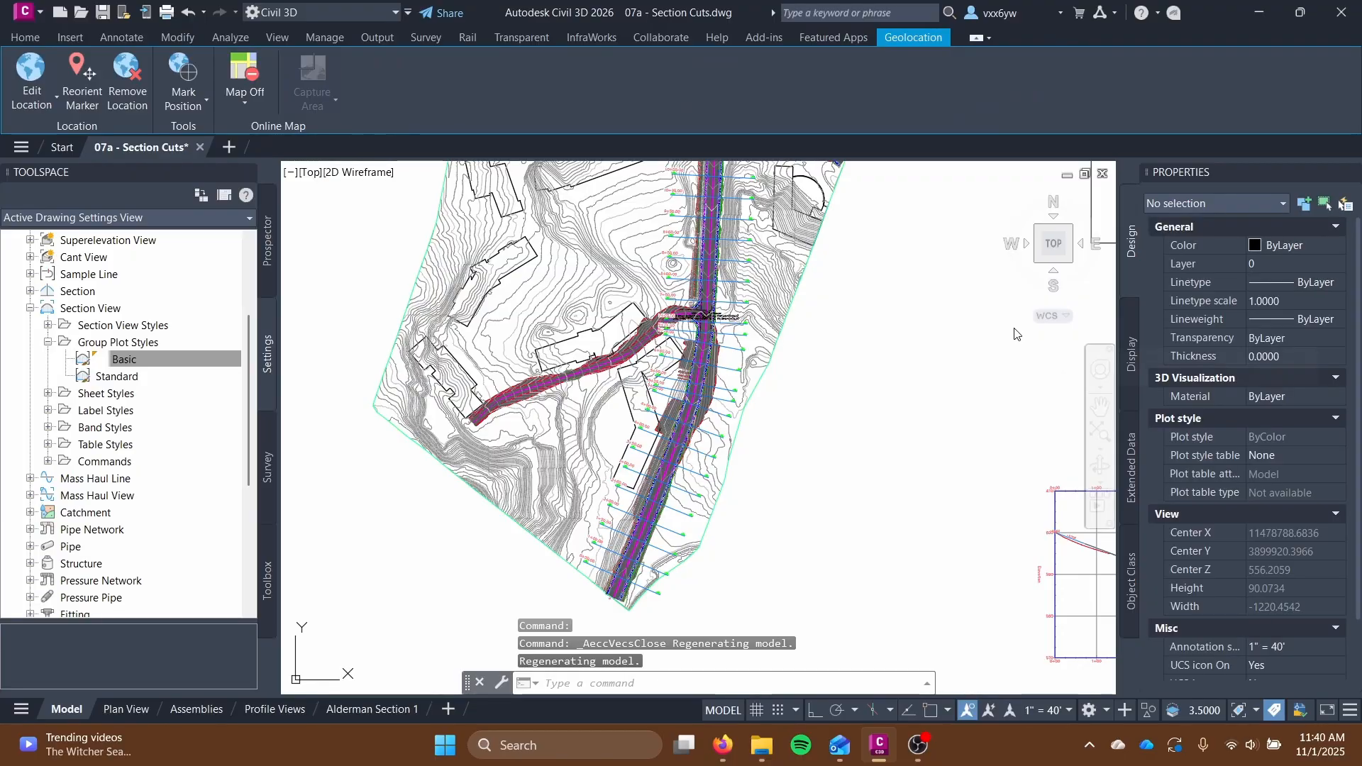
Look over the whole model space with the site plan, assemblies, profile views and section sheets.
scroll(649, 415, "down", 2)
middle_click_drag(730, 411, 563, 508)
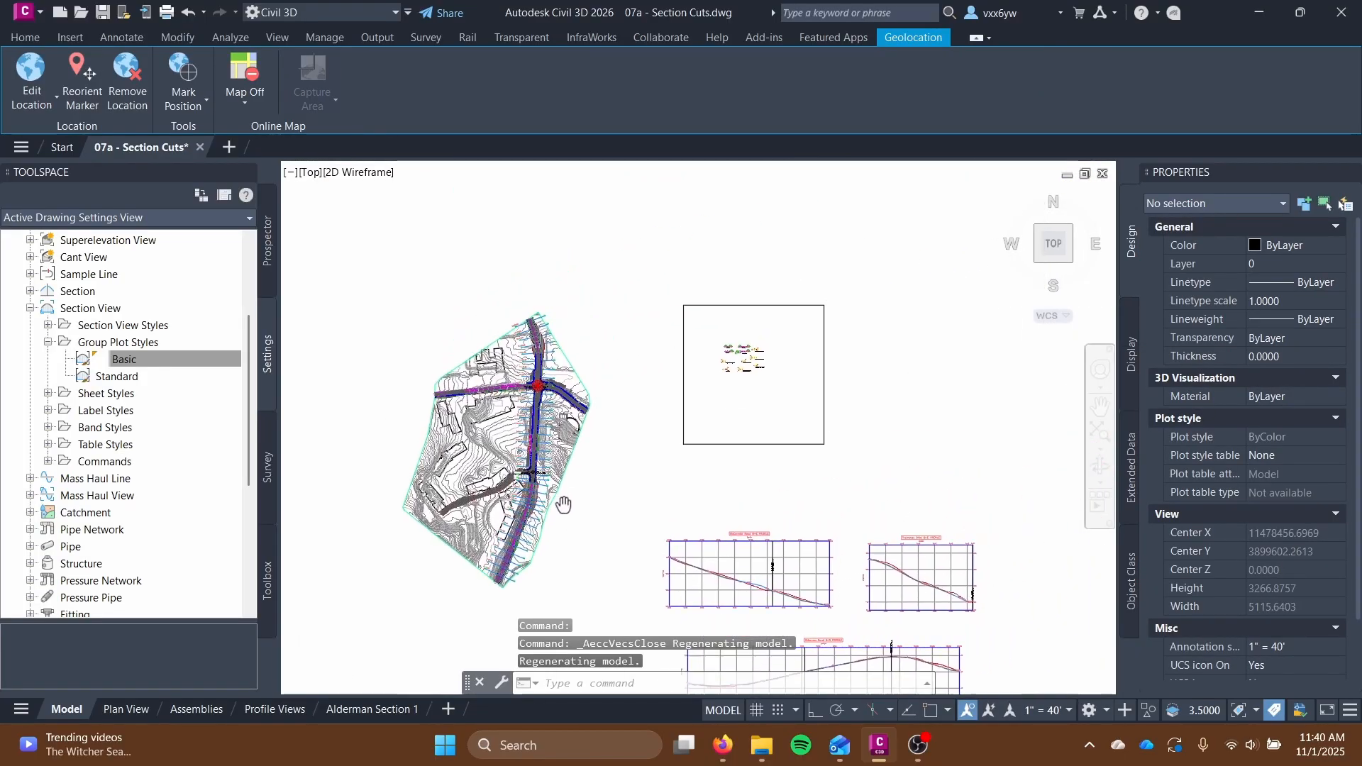
scroll(586, 470, "down", 4)
middle_click_drag(745, 334, 607, 383)
middle_click_drag(498, 385, 545, 291)
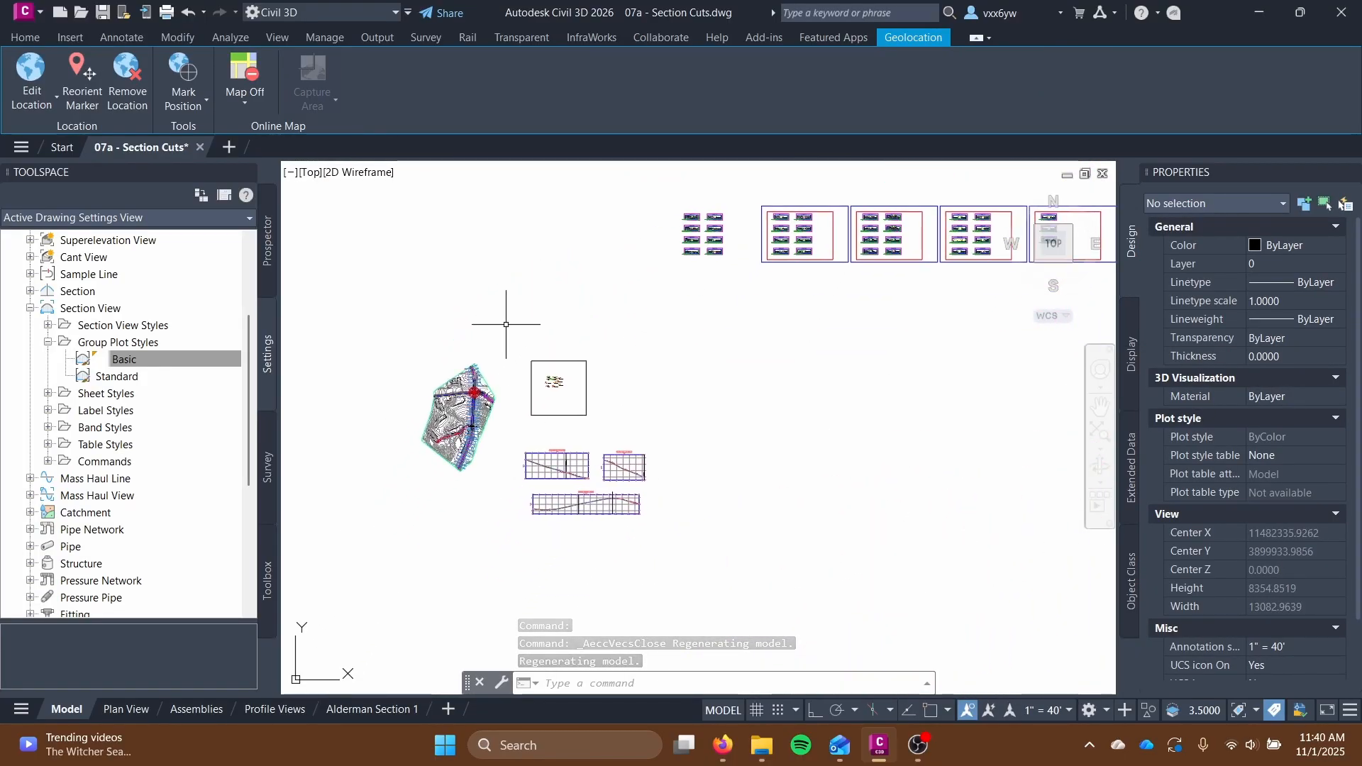
mouse_move(504, 483)
middle_mouse_down()
mouse_move(462, 520)
mouse_move(468, 506)
middle_mouse_up()
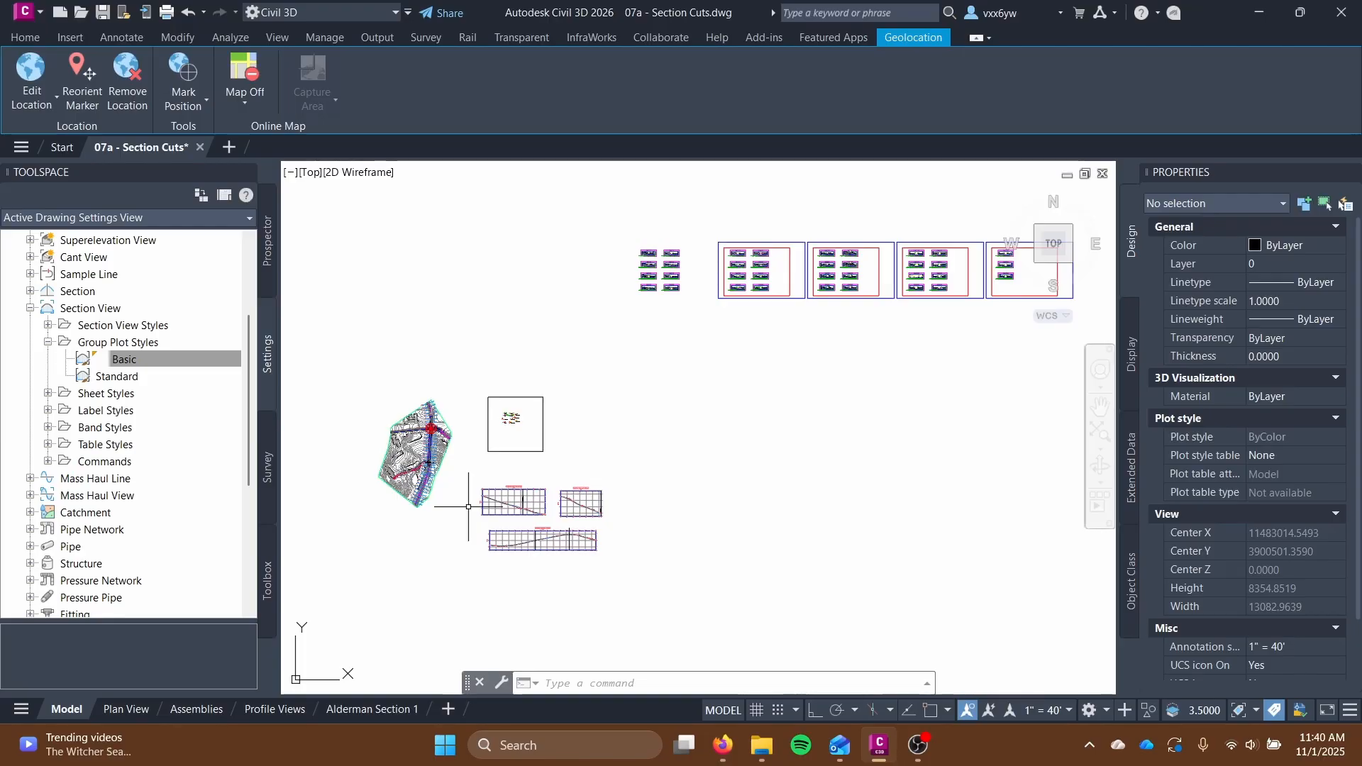